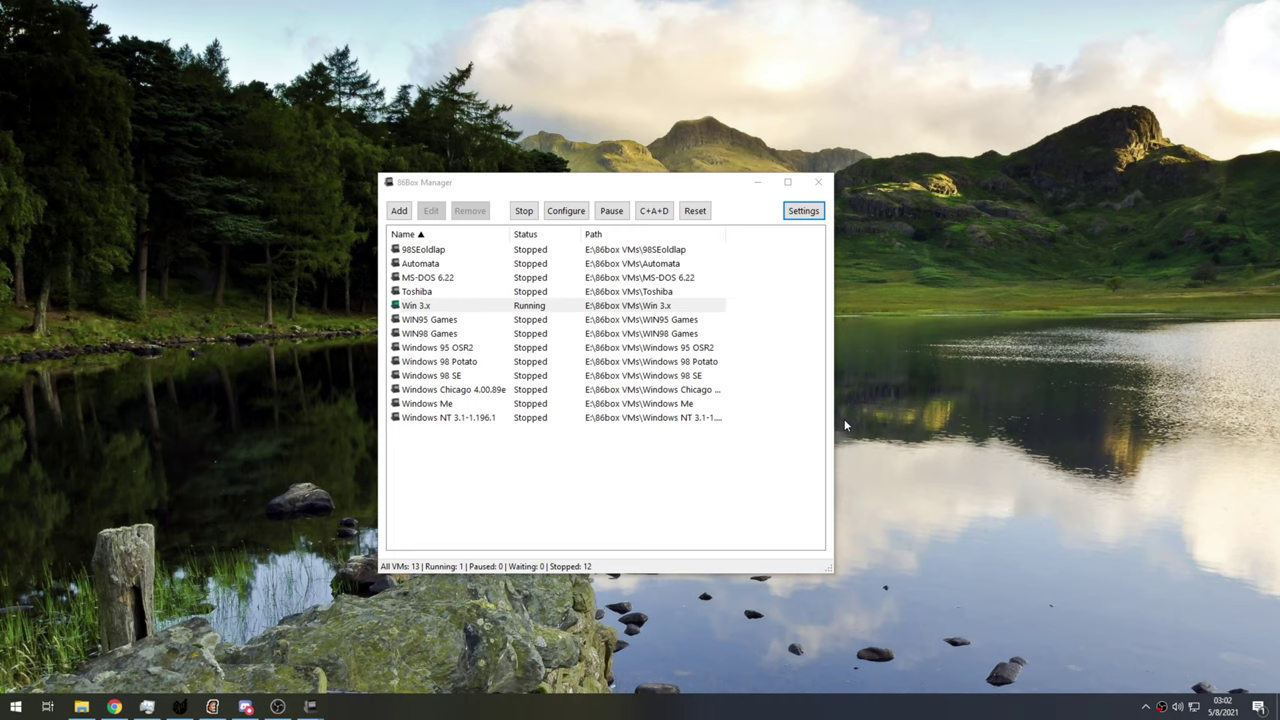
- Capture the mouse, nudge Entertainment Pack down-right, and bring Word for Windows 2.0 forward
{"action": "mouse_move", "coordinate": [310, 707]}
{"action": "left_click", "coordinate": [366, 650]}
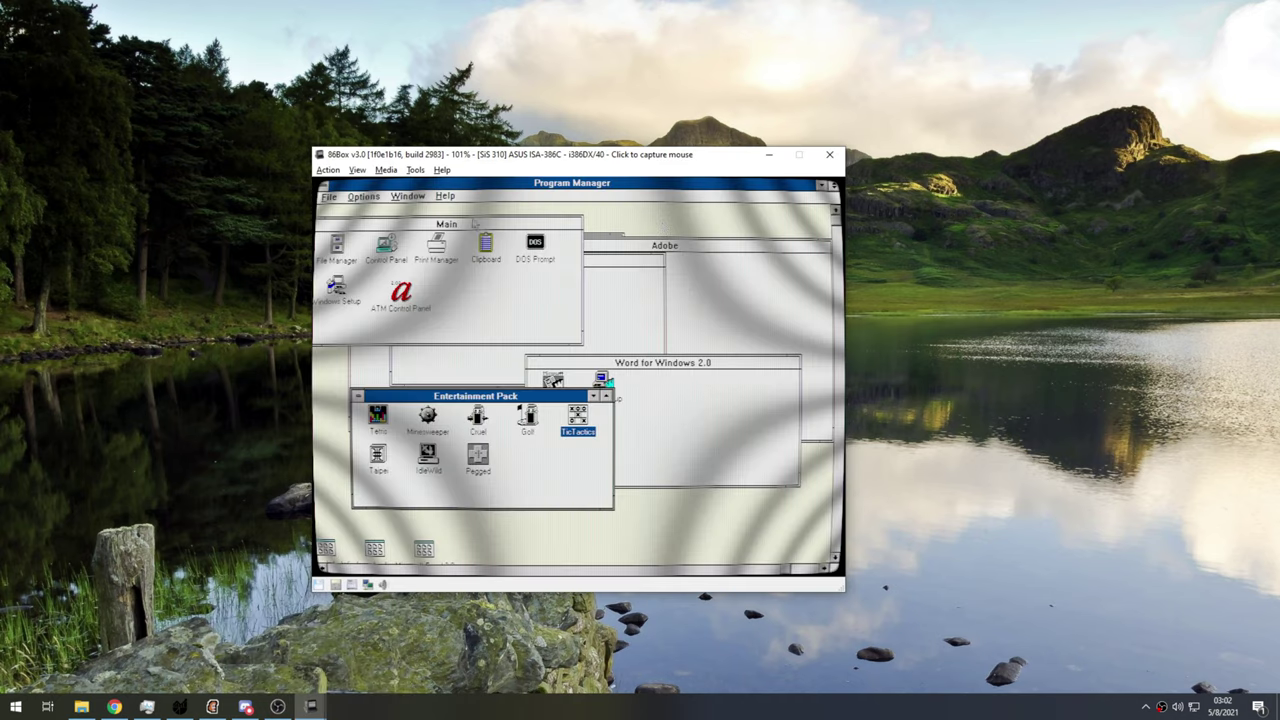
{"action": "left_click", "coordinate": [474, 223]}
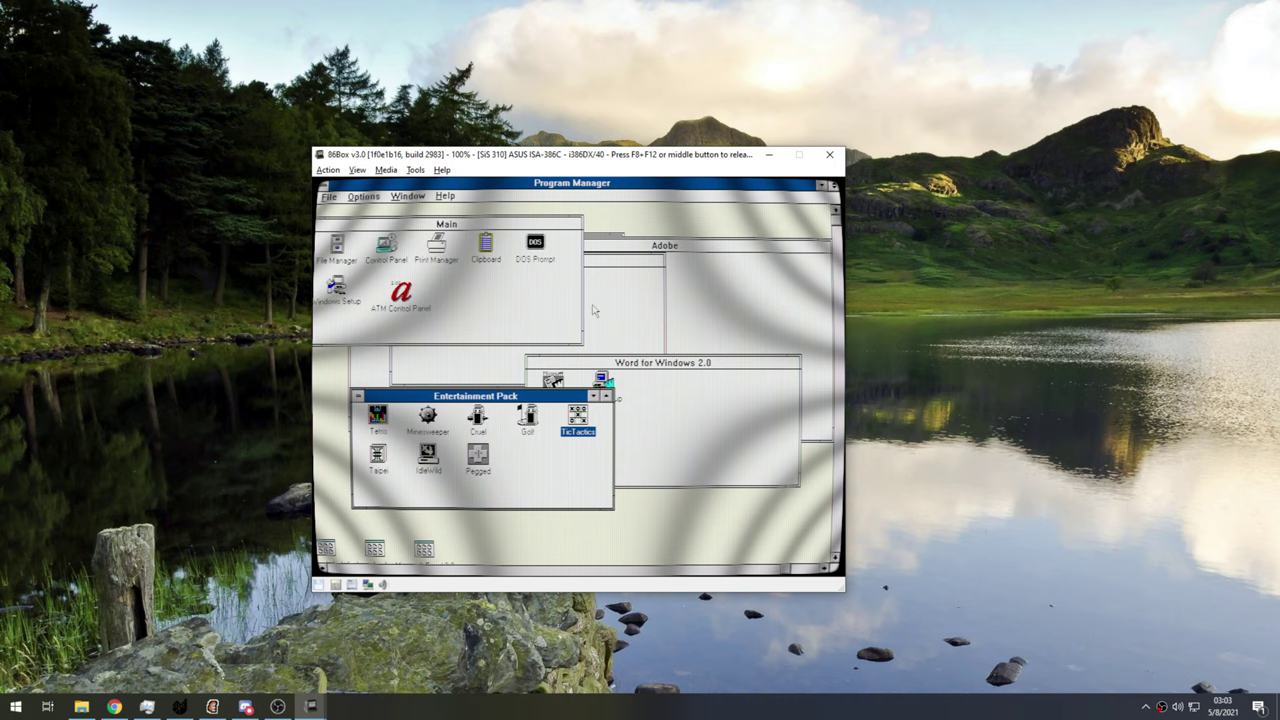
{"action": "left_click_drag", "start_coordinate": [500, 404], "coordinate": [525, 396]}
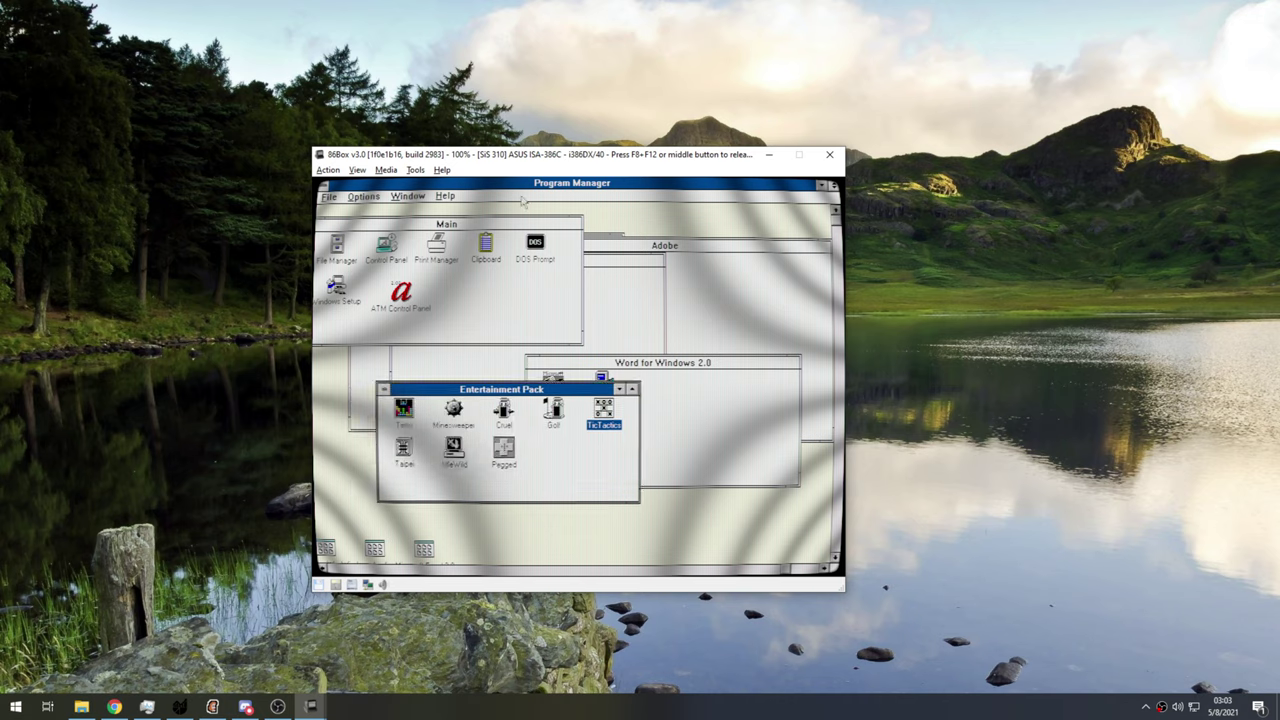
{"action": "left_click", "coordinate": [738, 362]}
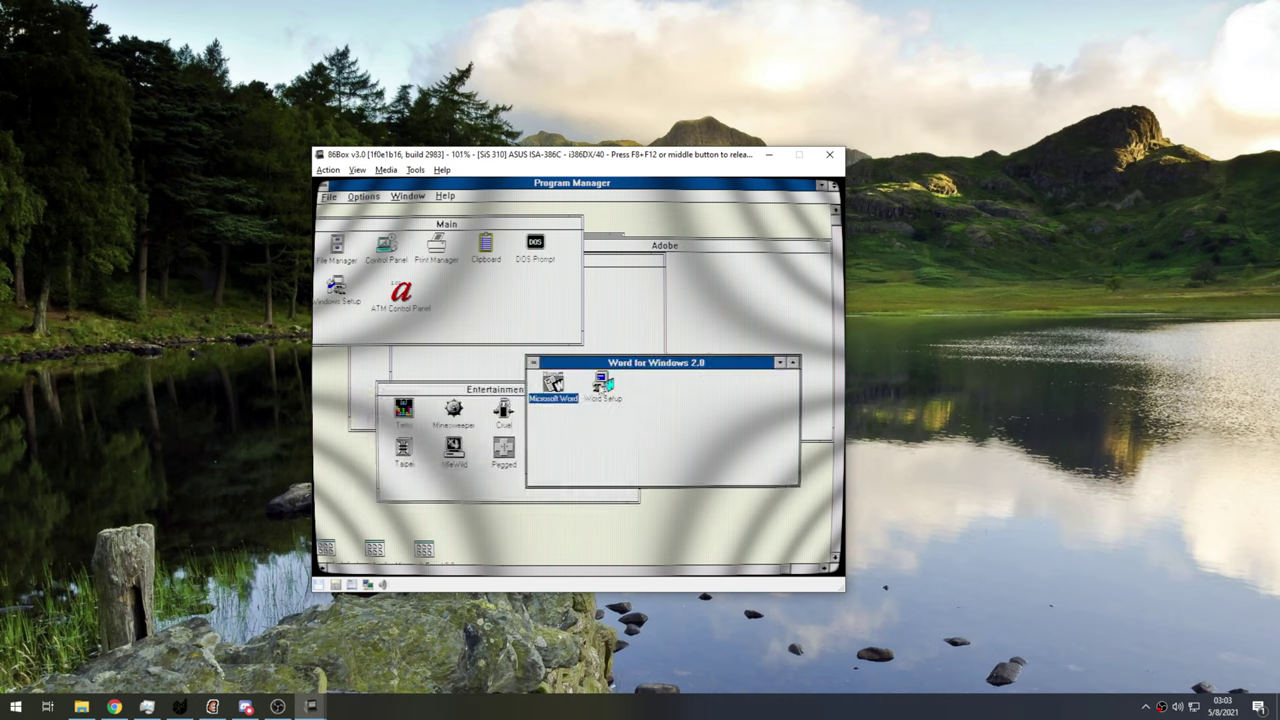
- Launch Microsoft Word from the Word for Windows 2.0 group to a blank Document1
{"action": "double_click", "coordinate": [556, 385]}
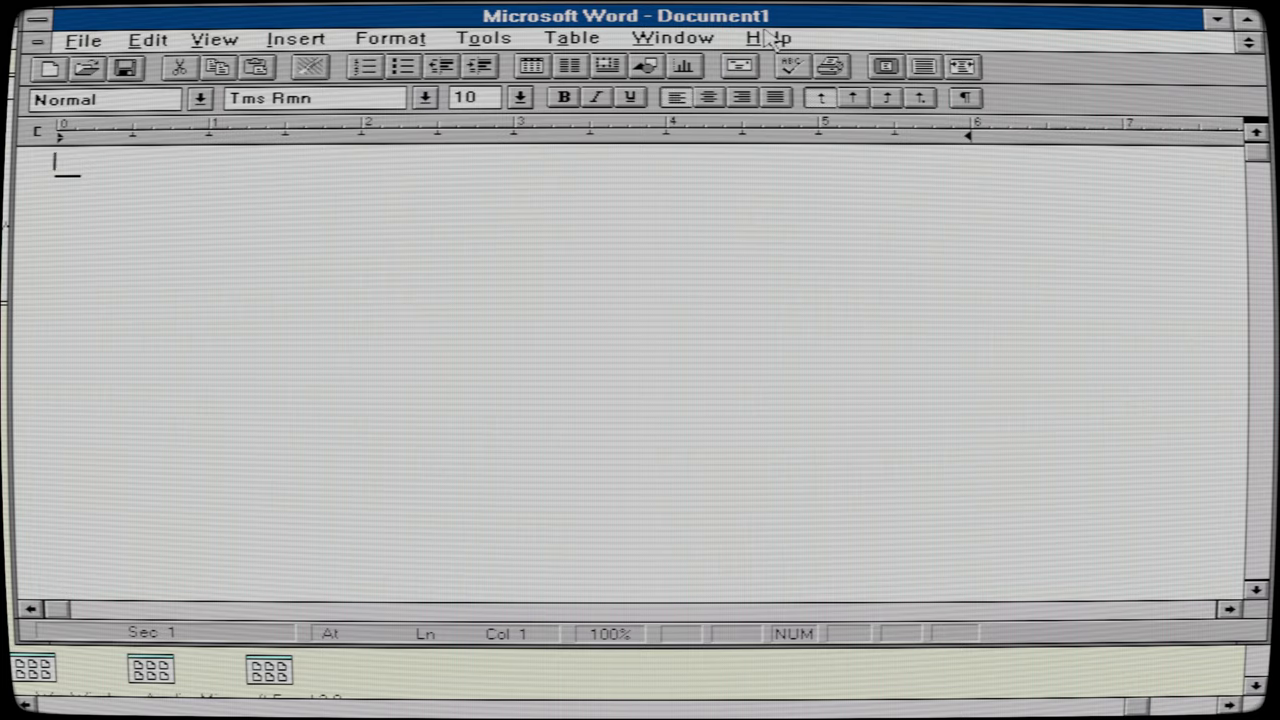
- Glance at Word's Help menu, then minimize Word back to Program Manager
{"action": "left_click", "coordinate": [768, 37]}
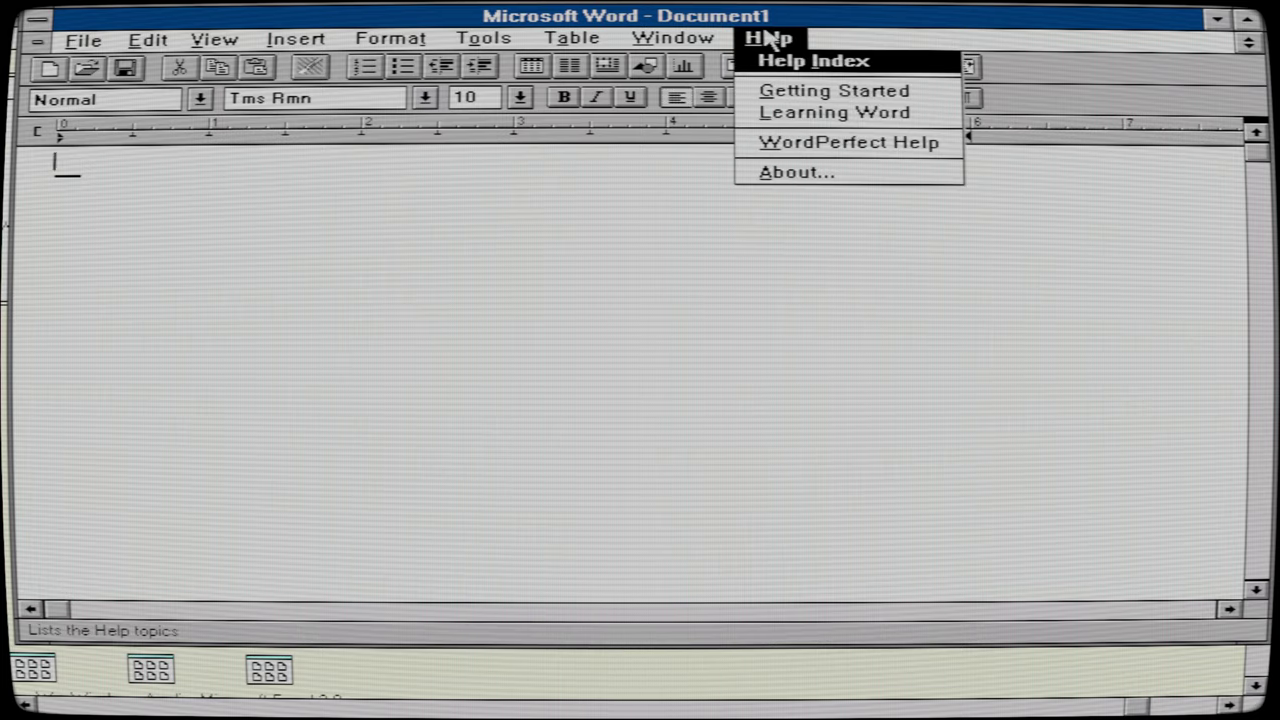
{"action": "left_click", "coordinate": [243, 352]}
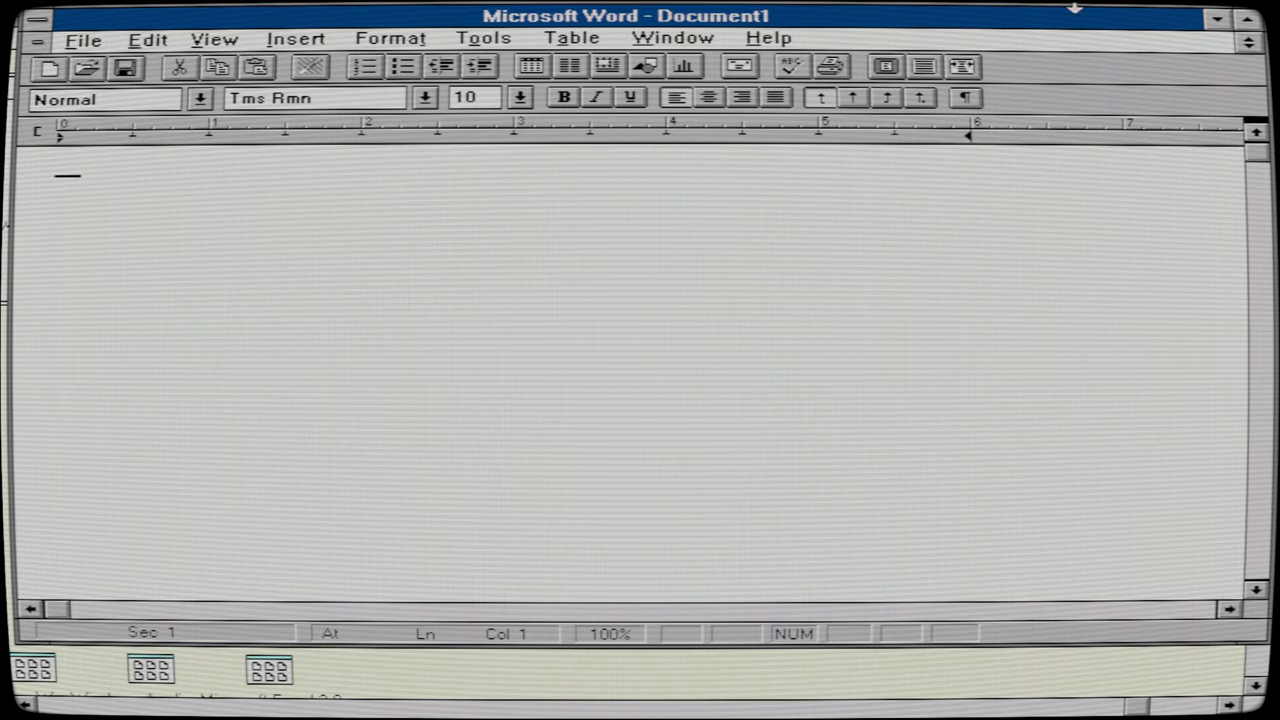
{"action": "left_click", "coordinate": [1212, 22]}
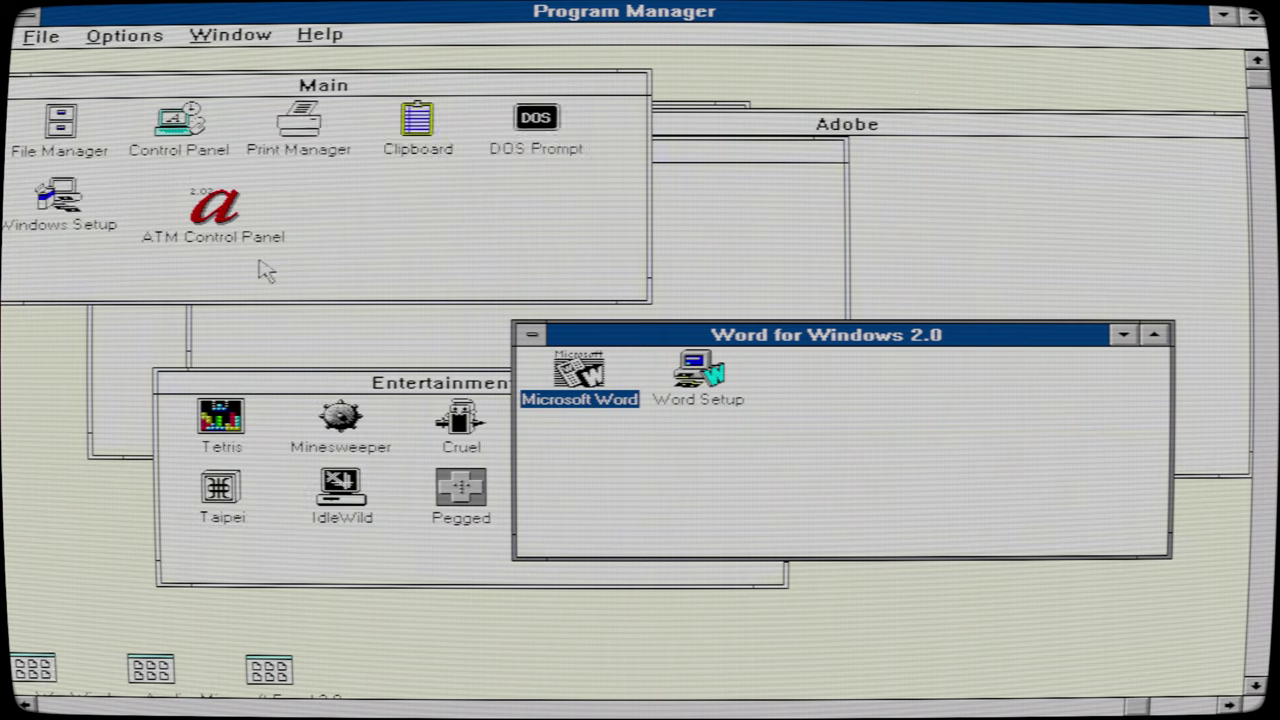
- Launch Tetris from the Entertainment Pack group and dismiss its About box
{"action": "double_click", "coordinate": [236, 420]}
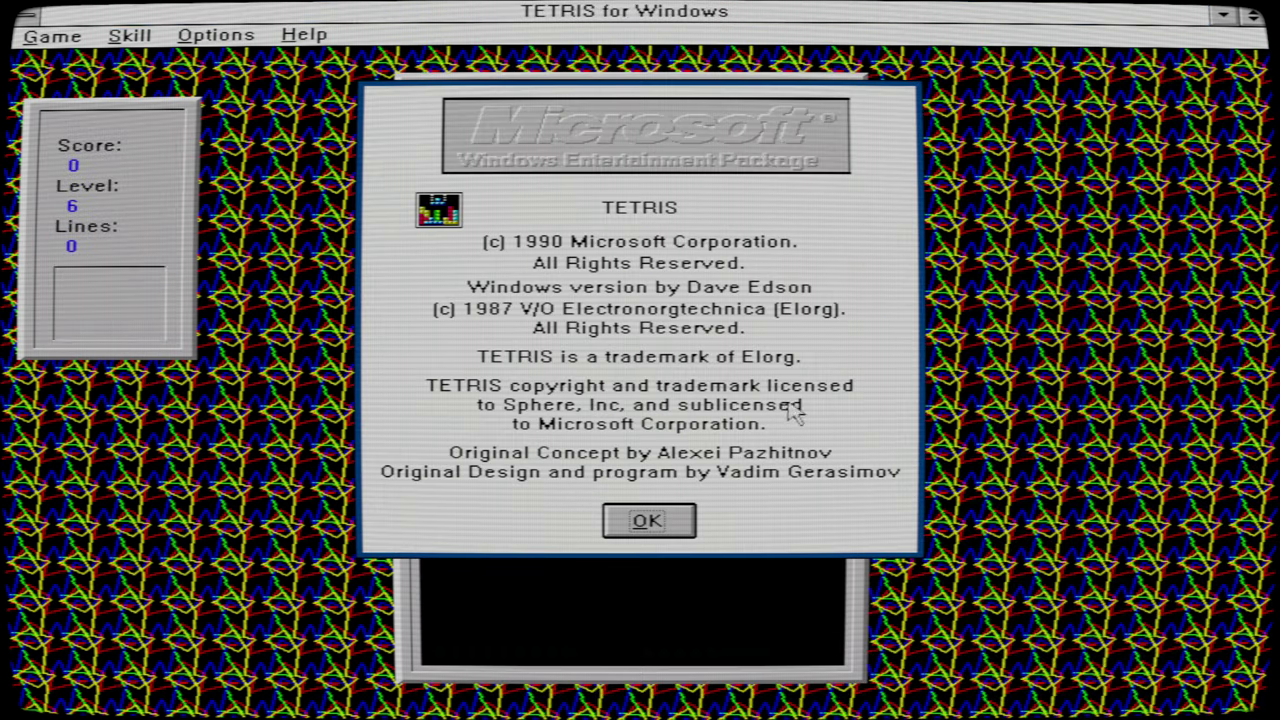
{"action": "left_click", "coordinate": [680, 518]}
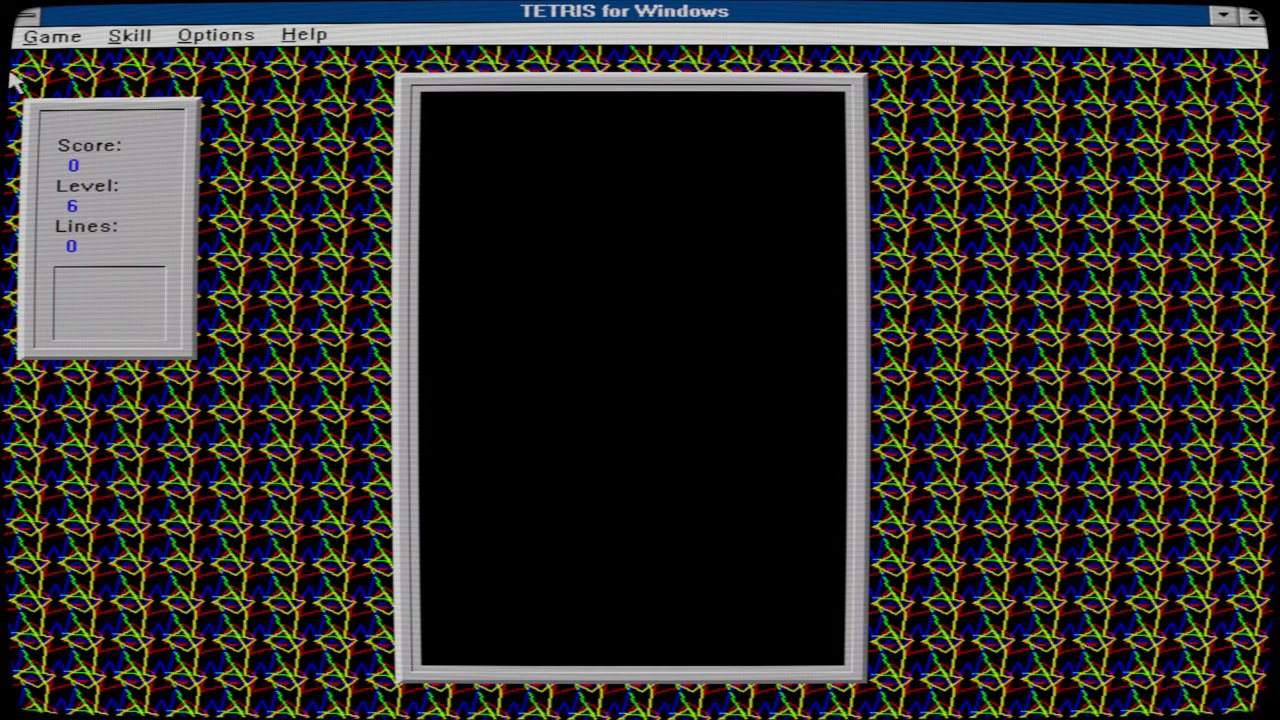
{"action": "left_click", "coordinate": [55, 36]}
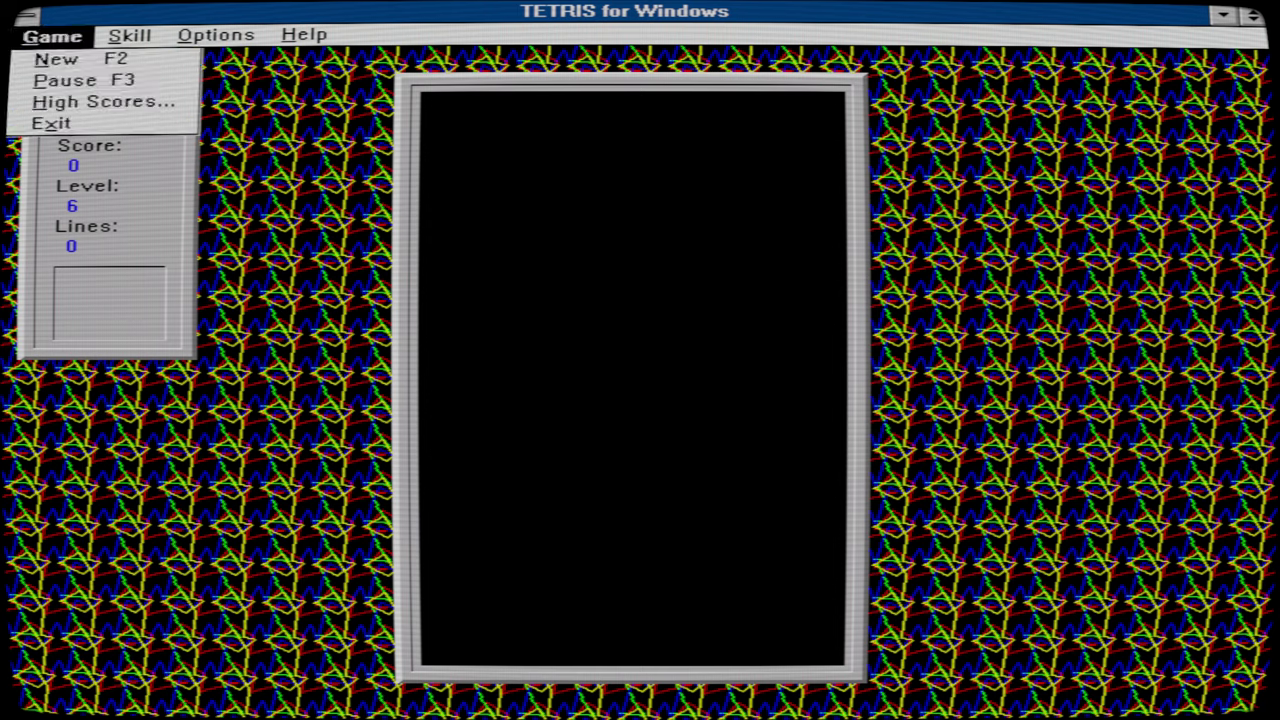
{"action": "left_click", "coordinate": [90, 58]}
{"action": "left_click", "coordinate": [55, 36]}
- Start a new Tetris game and place the first purple and cyan square pieces
{"action": "left_click", "coordinate": [98, 58]}
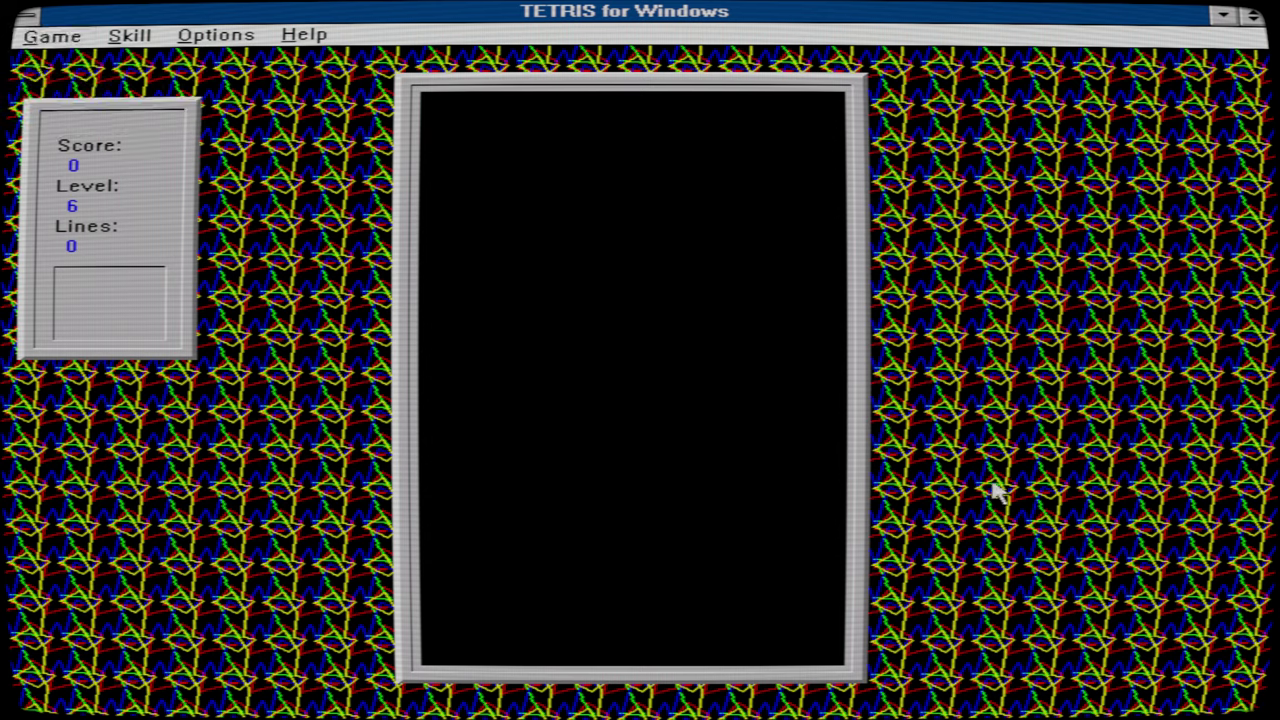
{"action": "key", "text": "Left"}
{"action": "key", "text": "Up"}
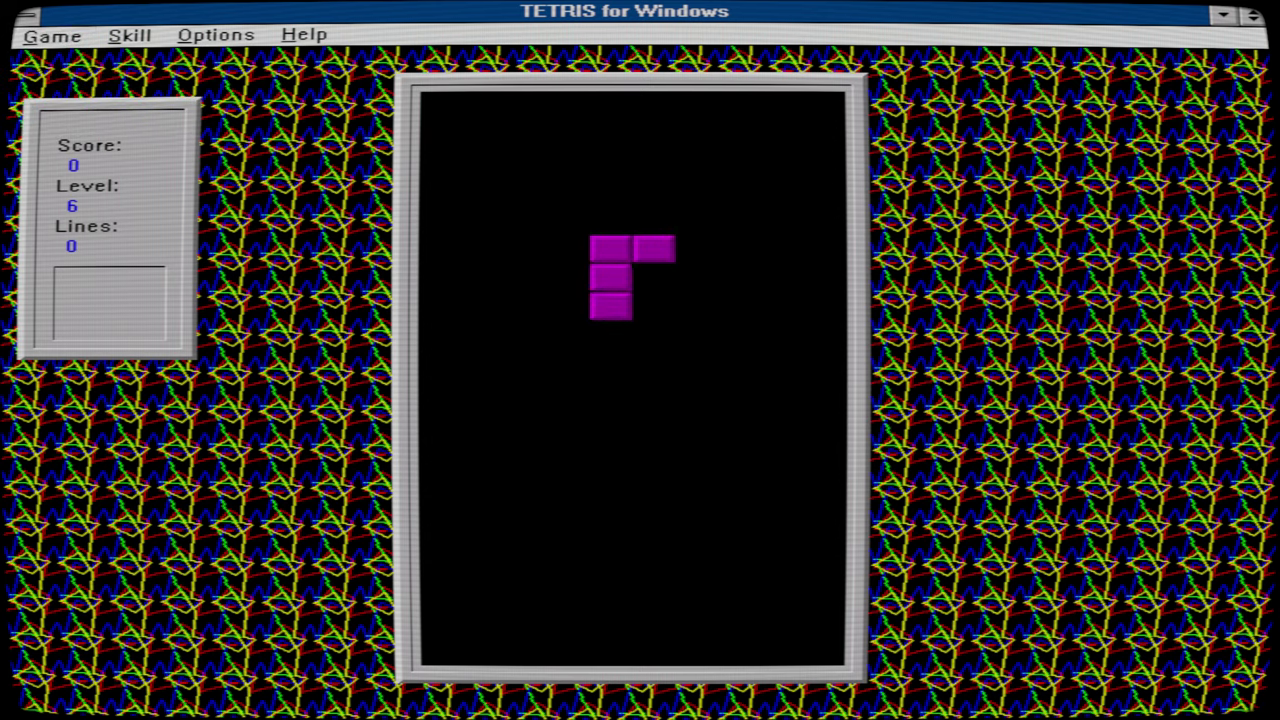
{"action": "key", "text": "Up"}
{"action": "key", "text": "Up"}
{"action": "key", "text": "Left"}
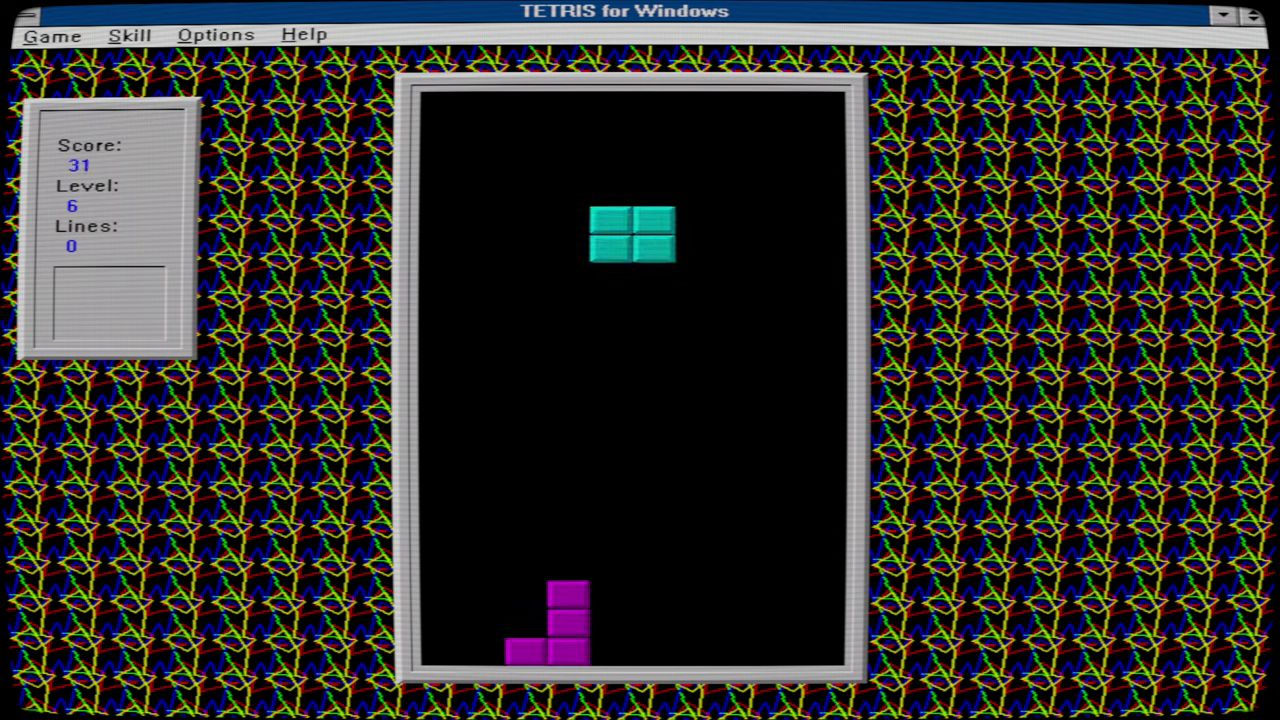
{"action": "key", "text": "Left"}
{"action": "key", "text": "Left"}
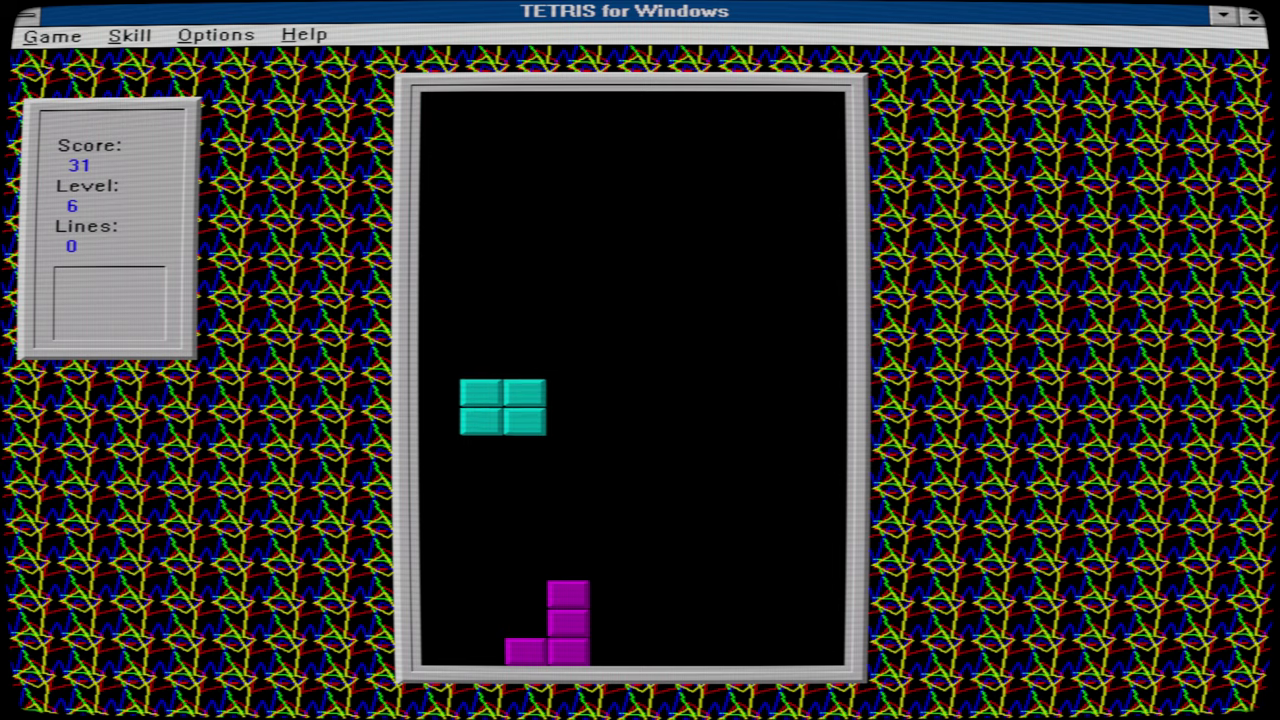
{"action": "key", "text": "Right"}
{"action": "key", "text": "Right"}
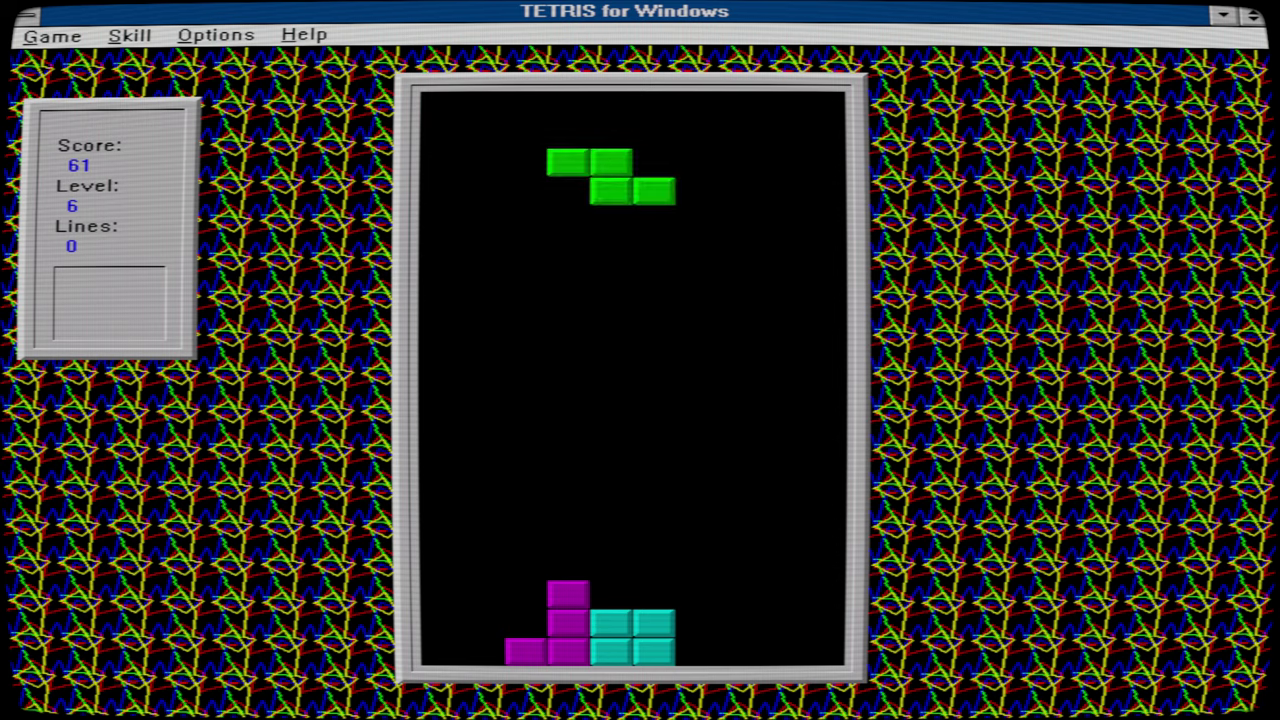
- Rotate and position two green pieces, one beside the purple piece, one toward the right
{"action": "key", "text": "Up"}
{"action": "key", "text": "Up"}
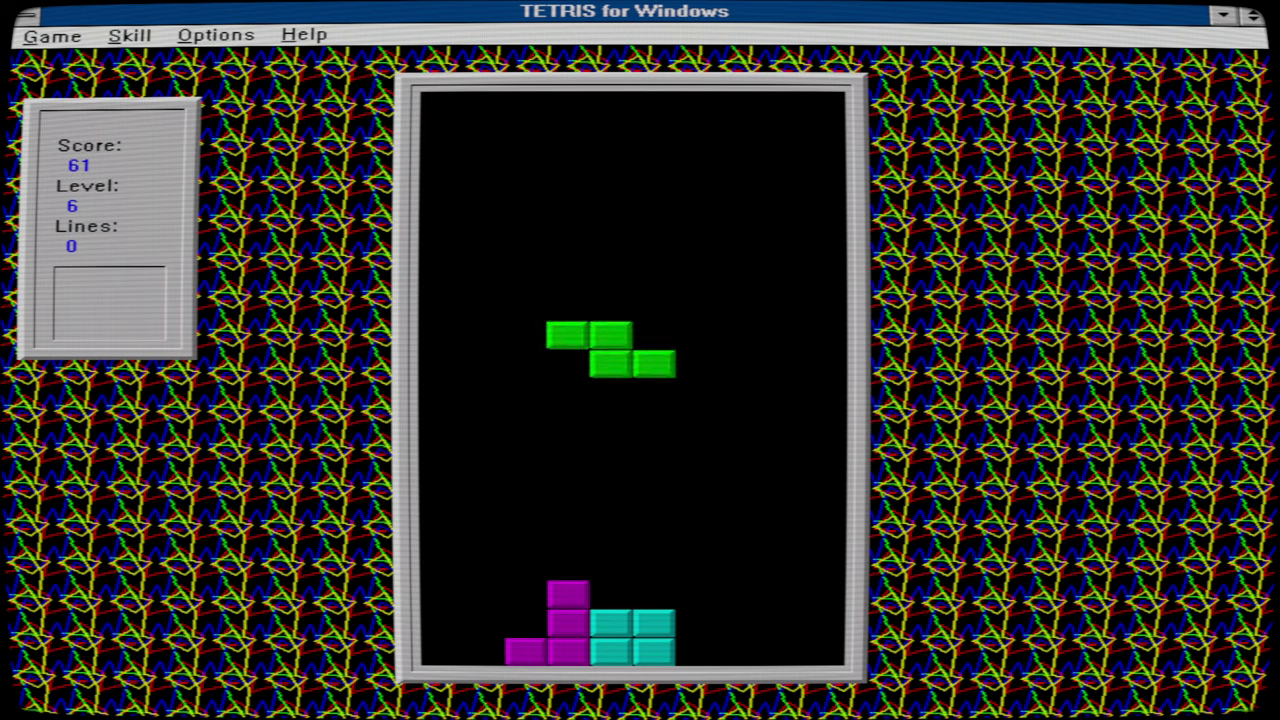
{"action": "key", "text": "Up"}
{"action": "key", "text": "Left"}
{"action": "key", "text": "Up"}
{"action": "key", "text": "Up"}
{"action": "key", "text": "Left"}
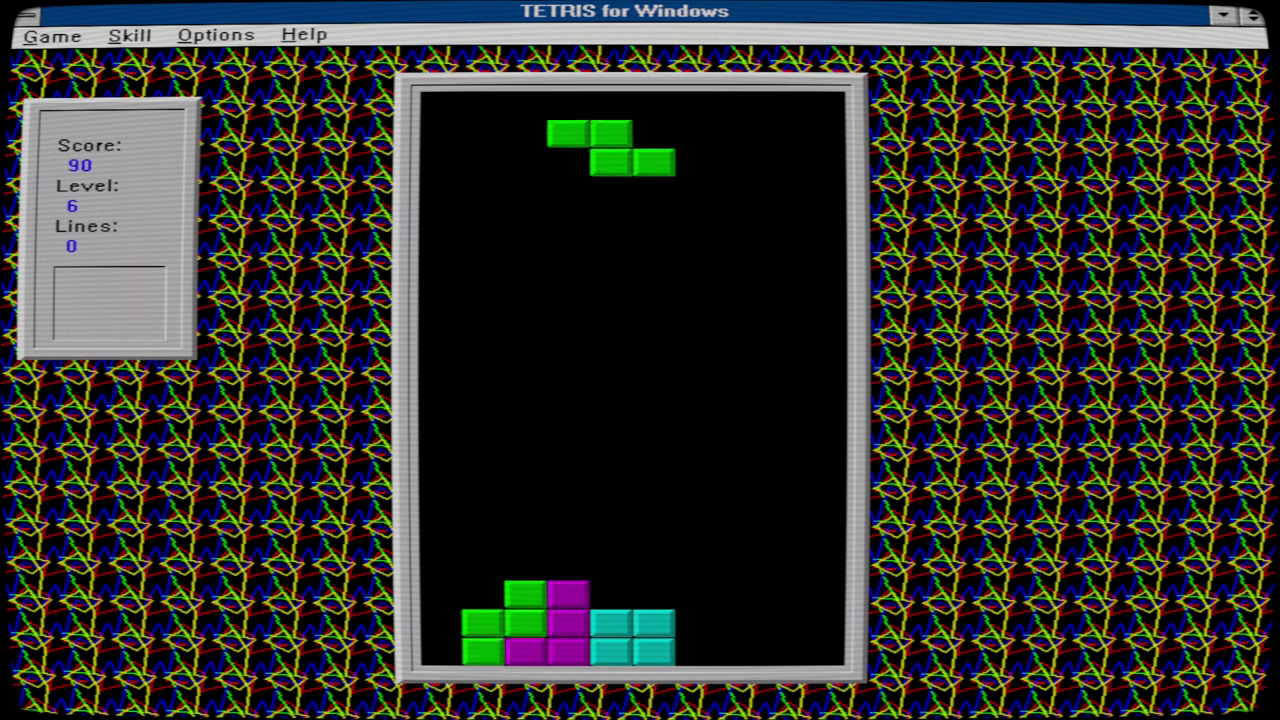
{"action": "key", "text": "Up"}
{"action": "key", "text": "Right"}
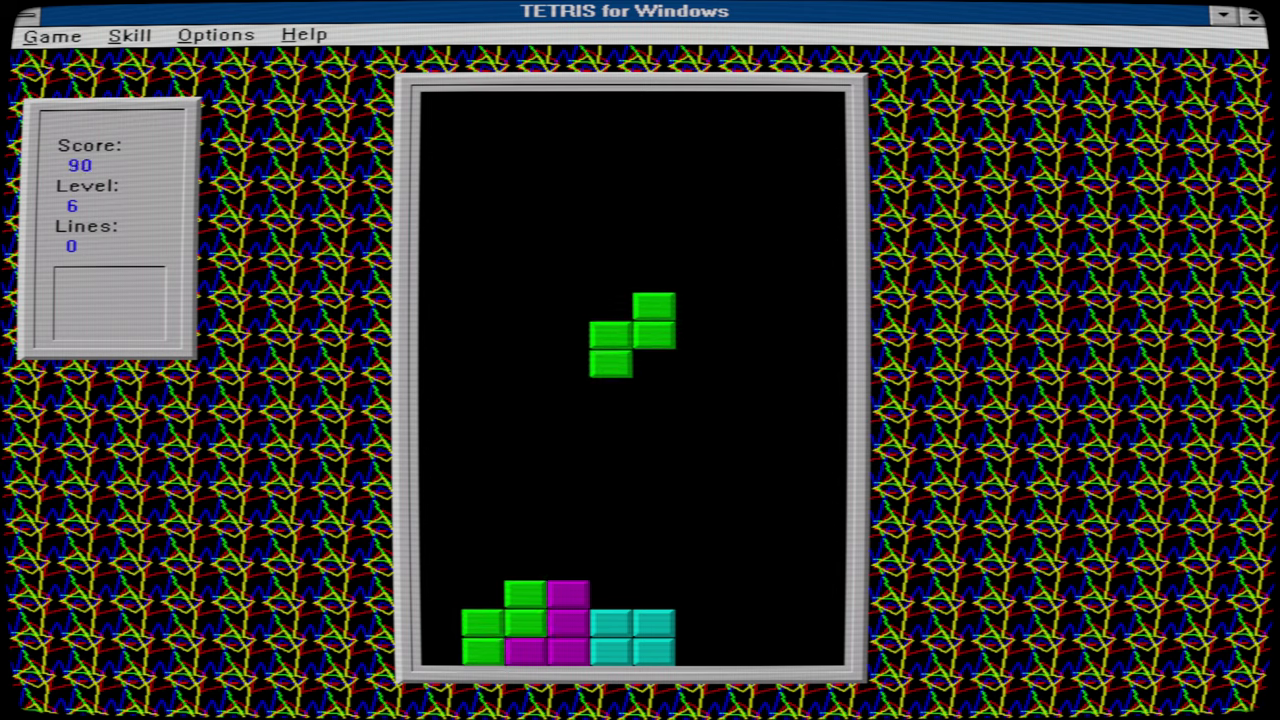
{"action": "key", "text": "Up"}
{"action": "key", "text": "Up"}
{"action": "key", "text": "Up"}
{"action": "key", "text": "Right"}
{"action": "key", "text": "Right"}
{"action": "key", "text": "Right"}
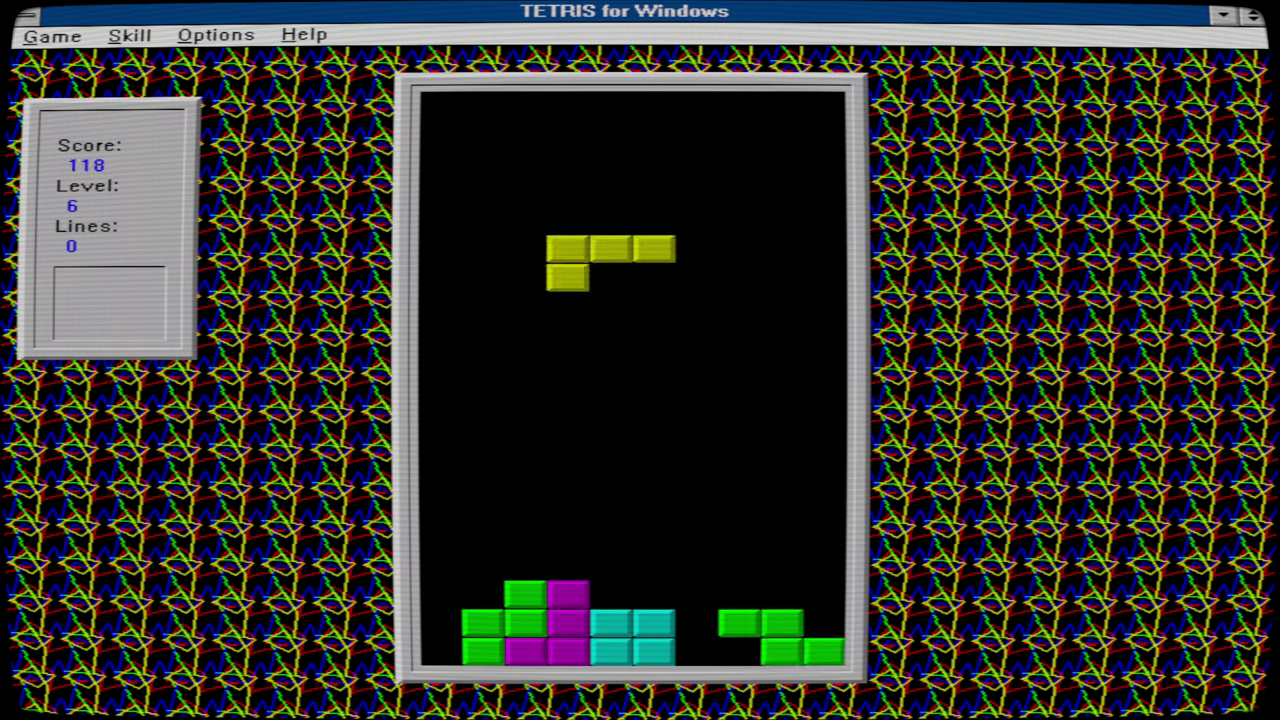
- Place the yellow L, purple and green pieces, bringing the score to 220
{"action": "key", "text": "Left"}
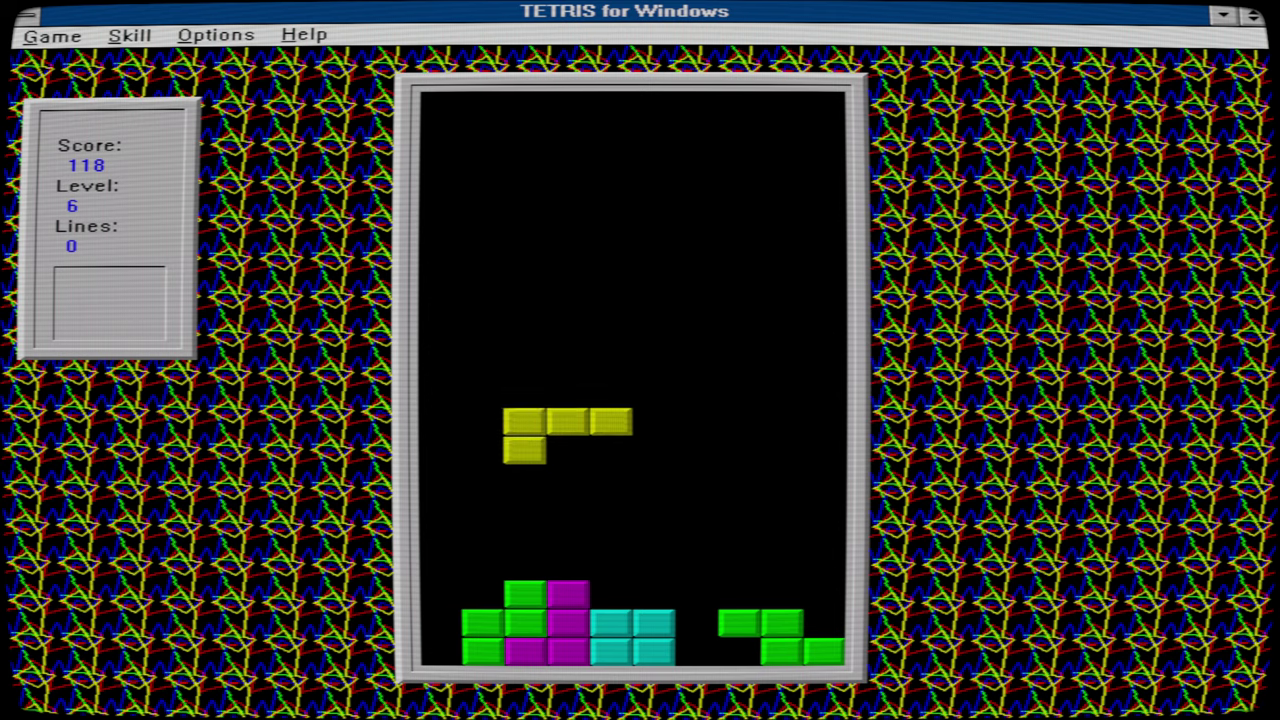
{"action": "key", "text": "Left"}
{"action": "key", "text": "Left"}
{"action": "key", "text": "Up"}
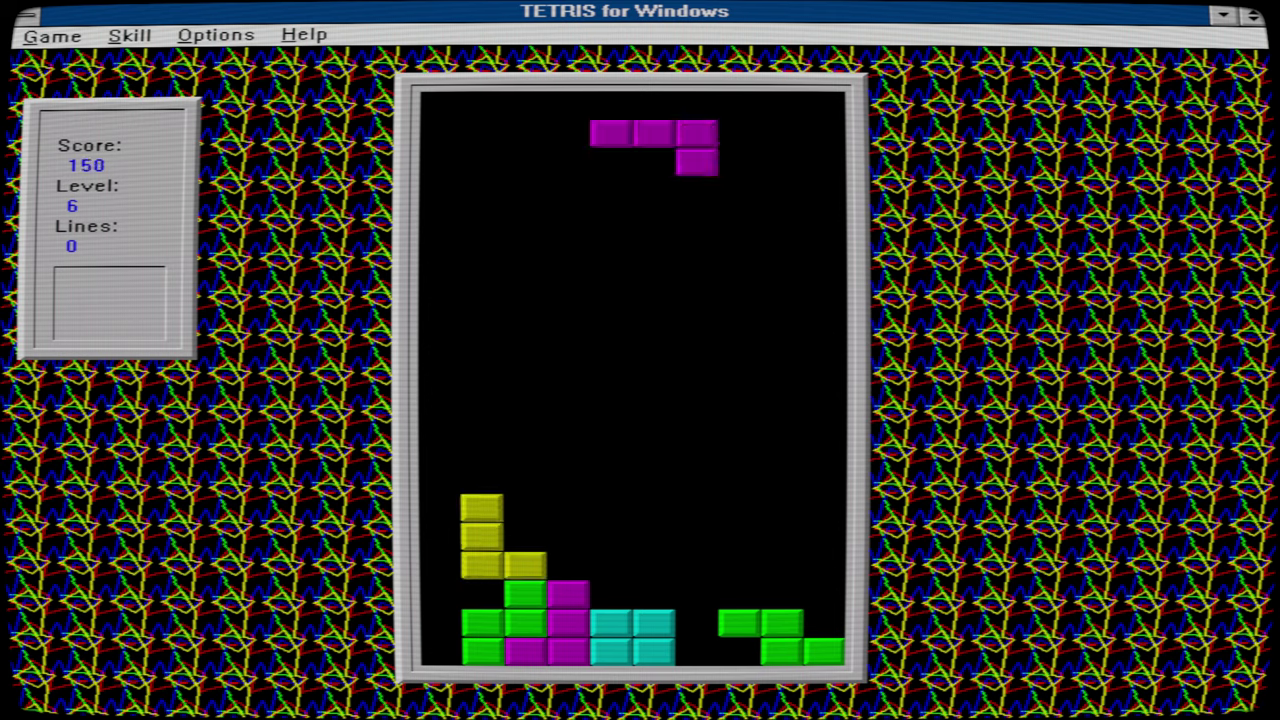
{"action": "key", "text": "Right"}
{"action": "key", "text": "Up"}
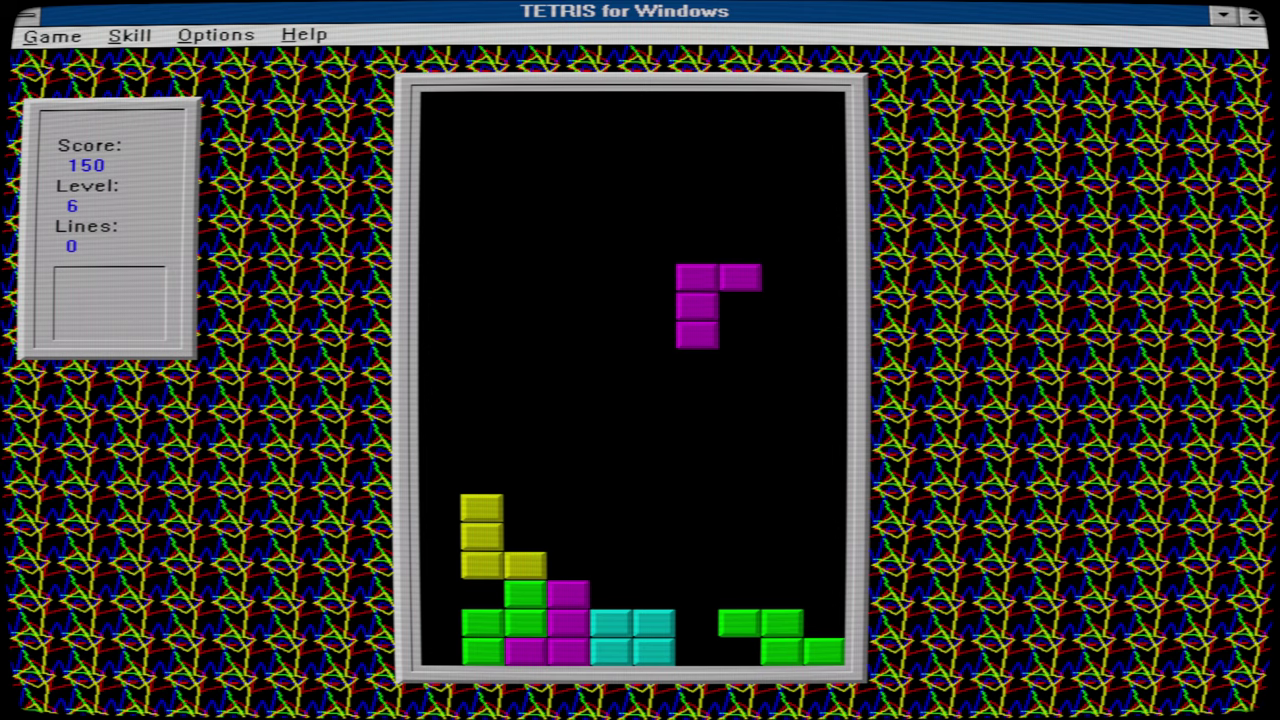
{"action": "key", "text": "Left"}
{"action": "key", "text": "Left"}
{"action": "key", "text": "Right"}
{"action": "key", "text": "Right"}
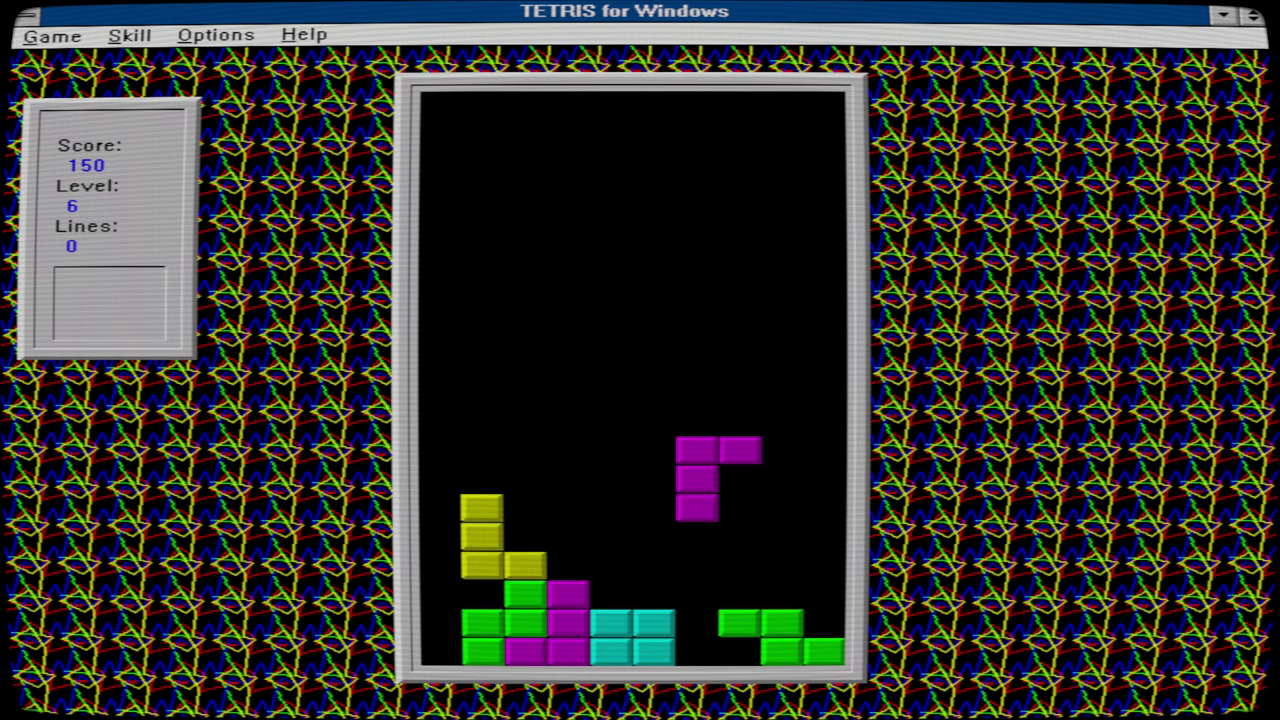
{"action": "key", "text": "Up"}
{"action": "key", "text": "Up"}
{"action": "key", "text": "Right"}
{"action": "key", "text": "Right"}
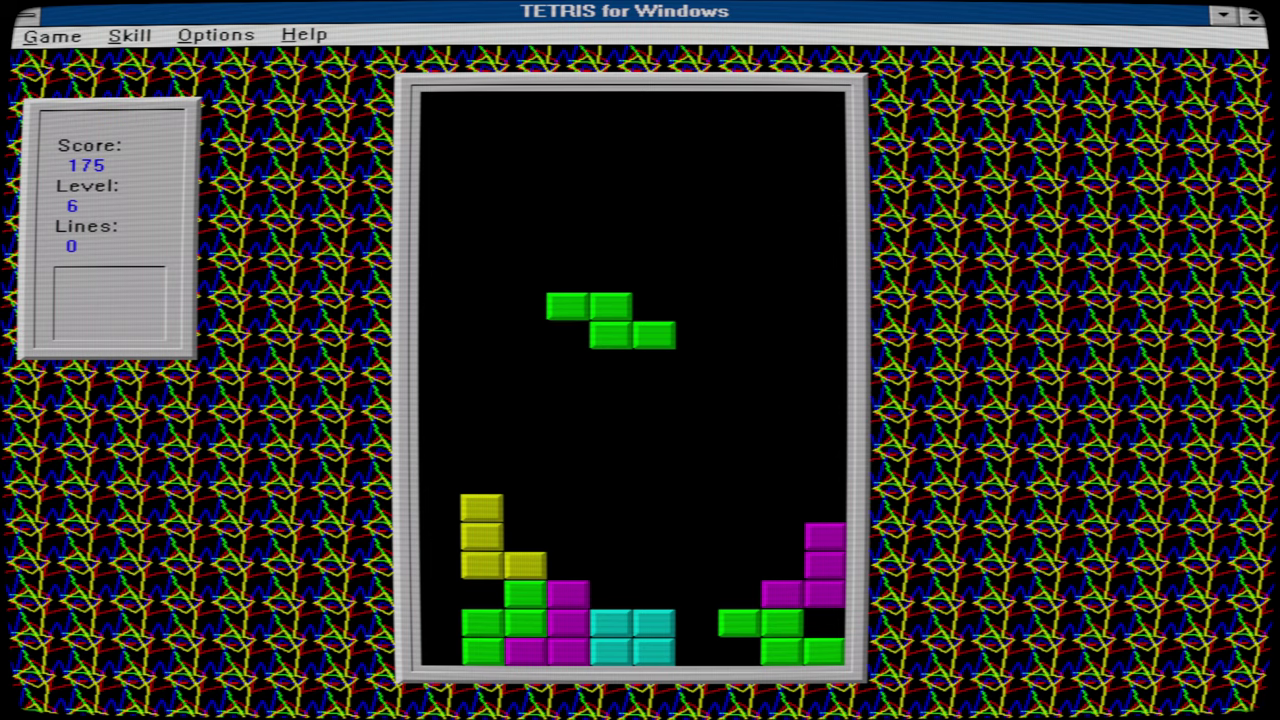
{"action": "key", "text": "space"}
{"action": "key", "text": "Right"}
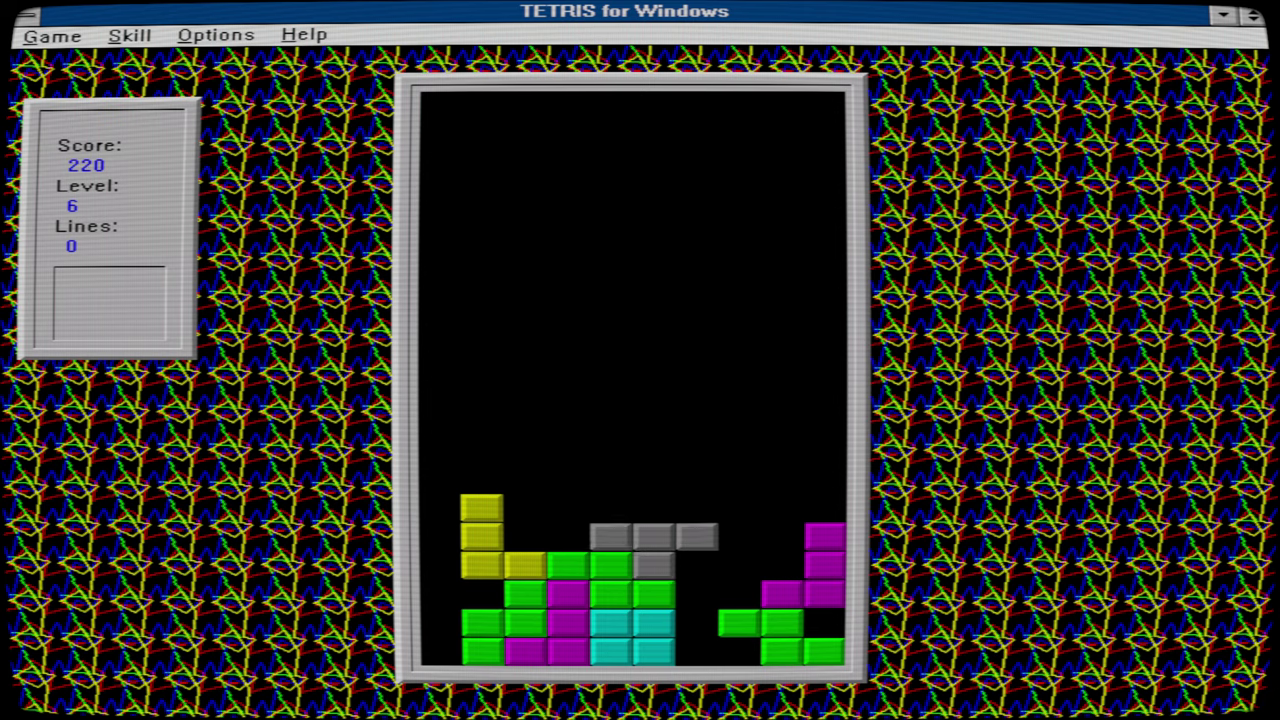
- Land the grey piece, rotate the magenta J onto the right, and stack the cyan square
{"action": "key", "text": "Right"}
{"action": "key", "text": "Left"}
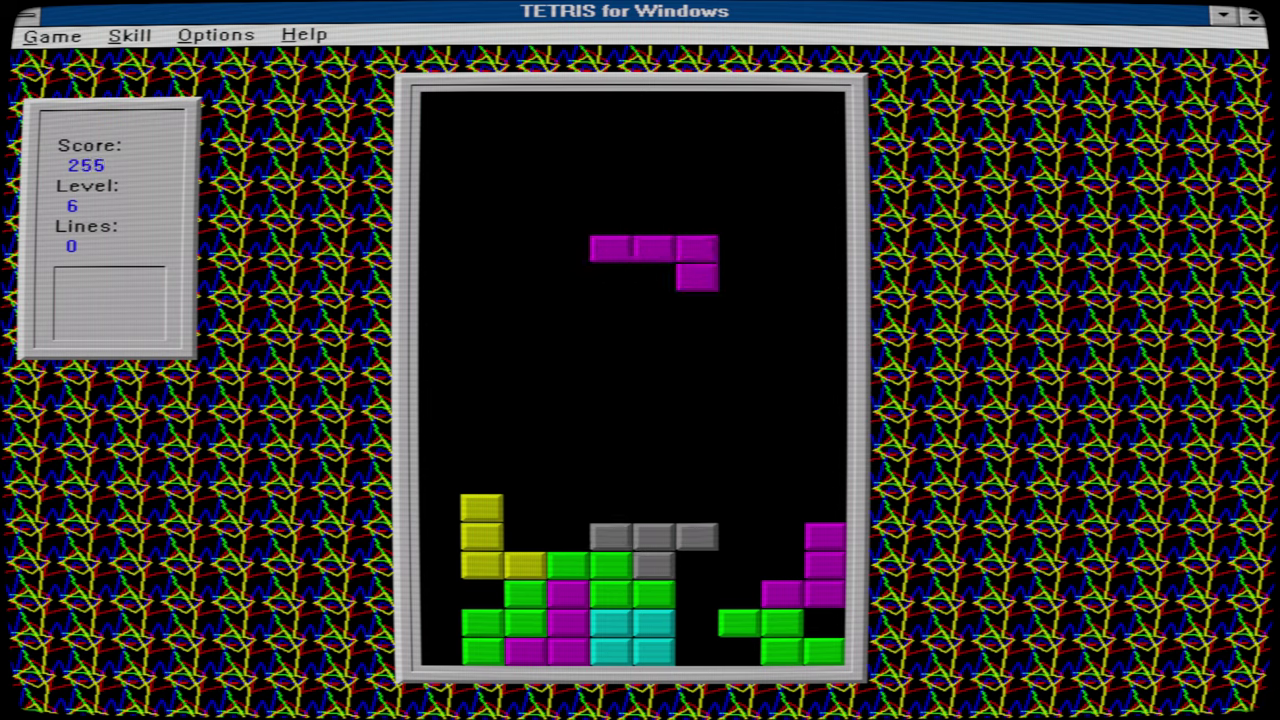
{"action": "key", "text": "Left"}
{"action": "key", "text": "Right"}
{"action": "key", "text": "Right"}
{"action": "key", "text": "Up"}
{"action": "key", "text": "Up"}
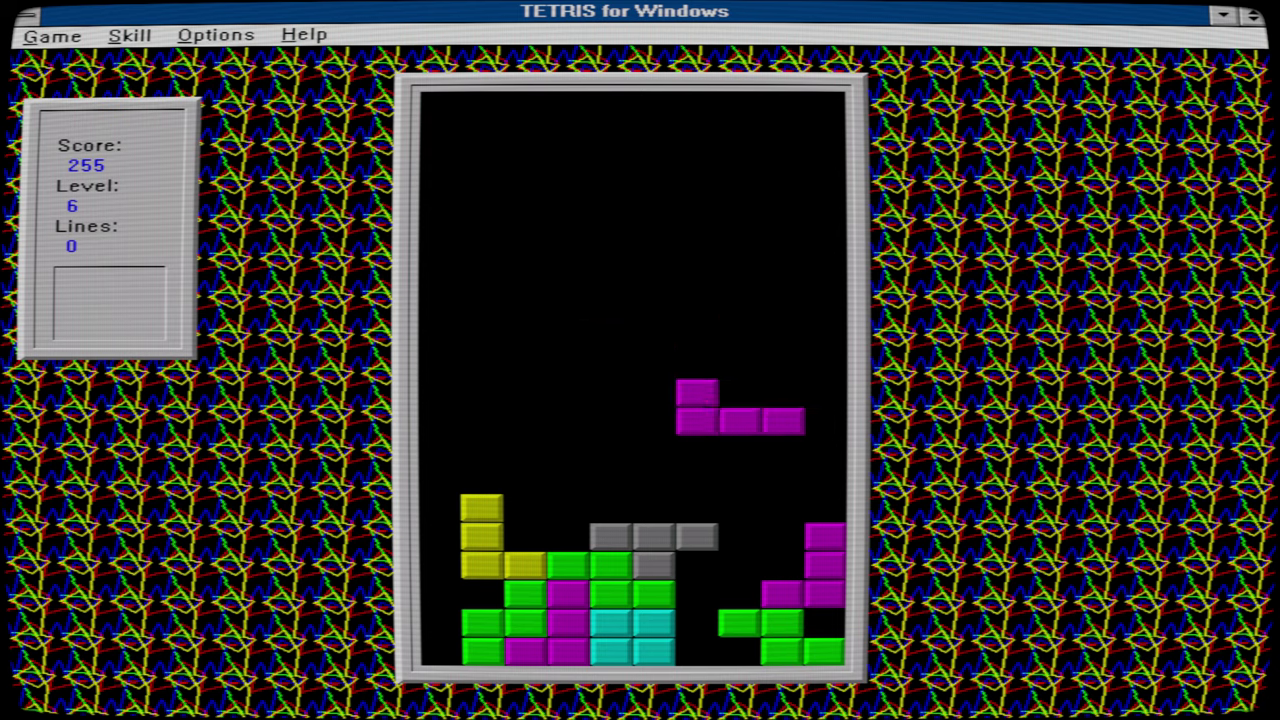
{"action": "key", "text": "Up"}
{"action": "key", "text": "Up"}
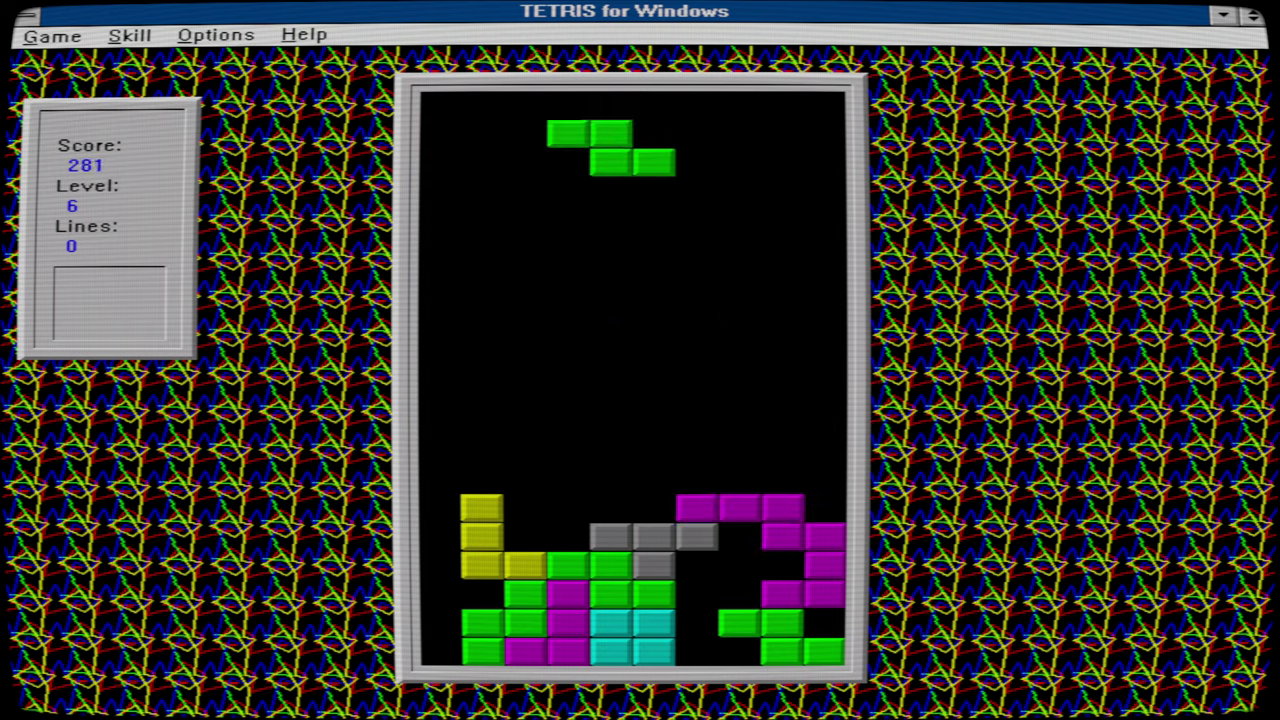
{"action": "key", "text": "Up"}
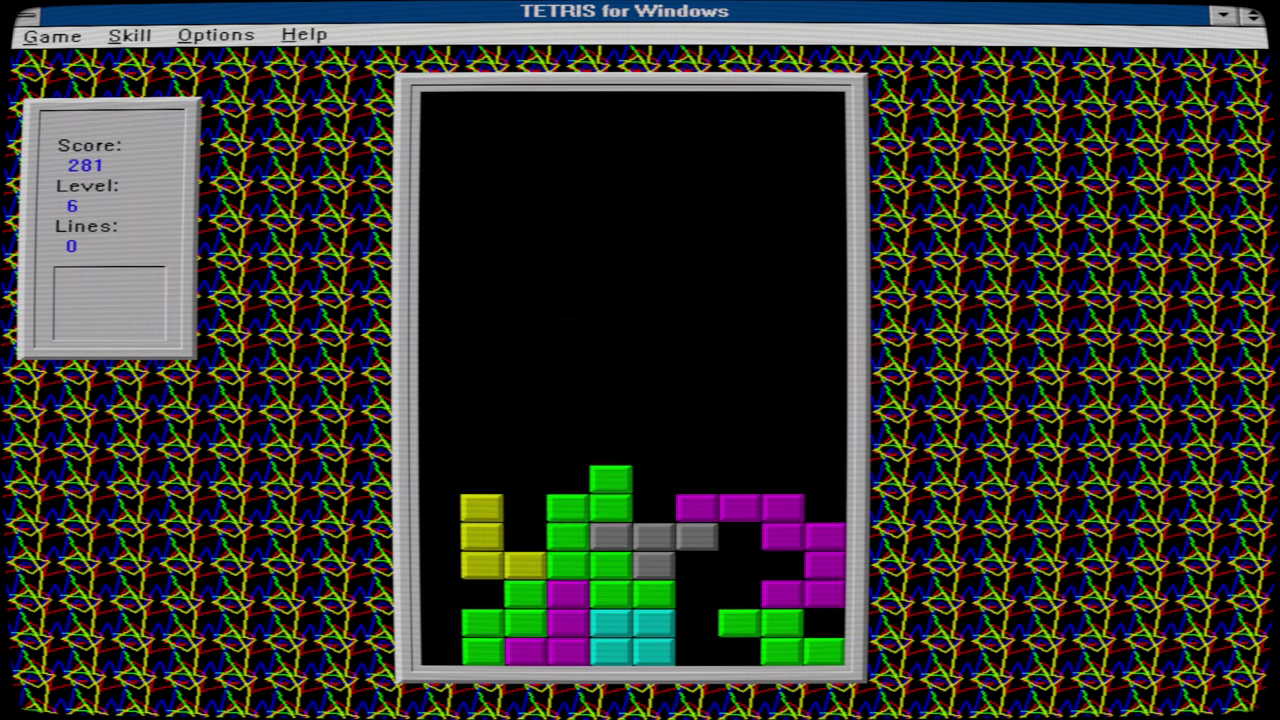
{"action": "key", "text": "Right"}
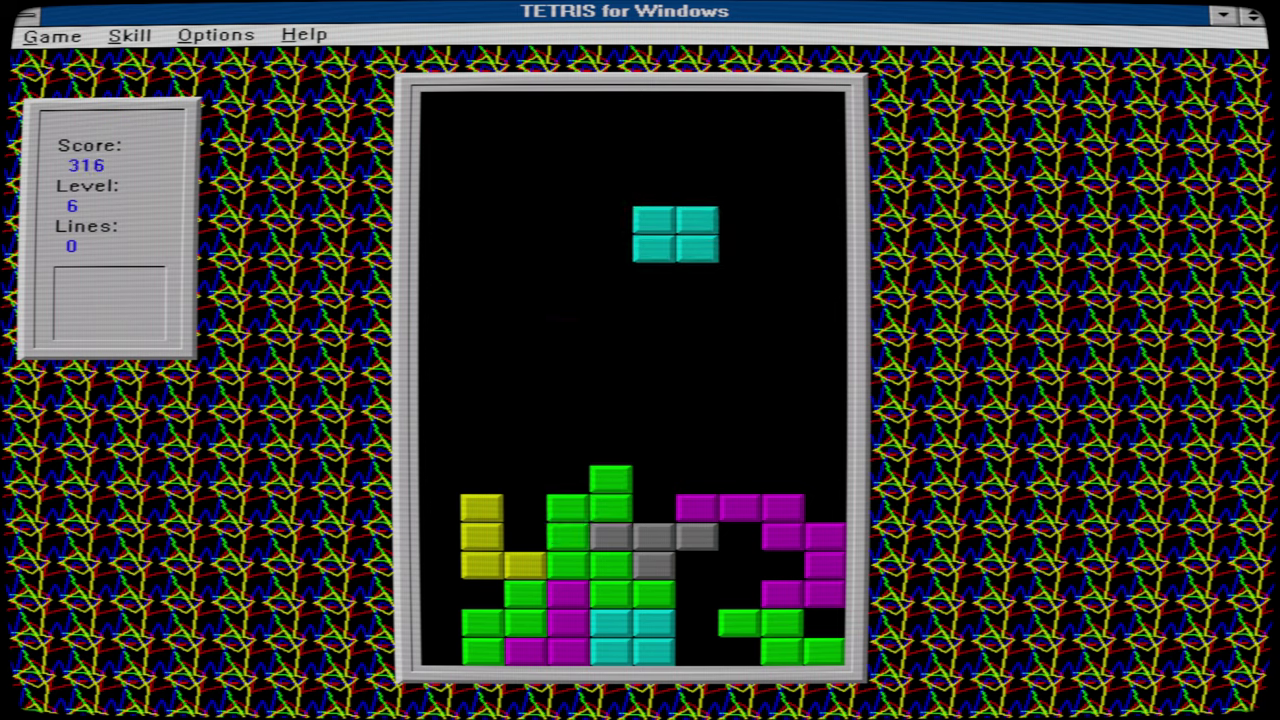
{"action": "key", "text": "Right"}
{"action": "key", "text": "Right"}
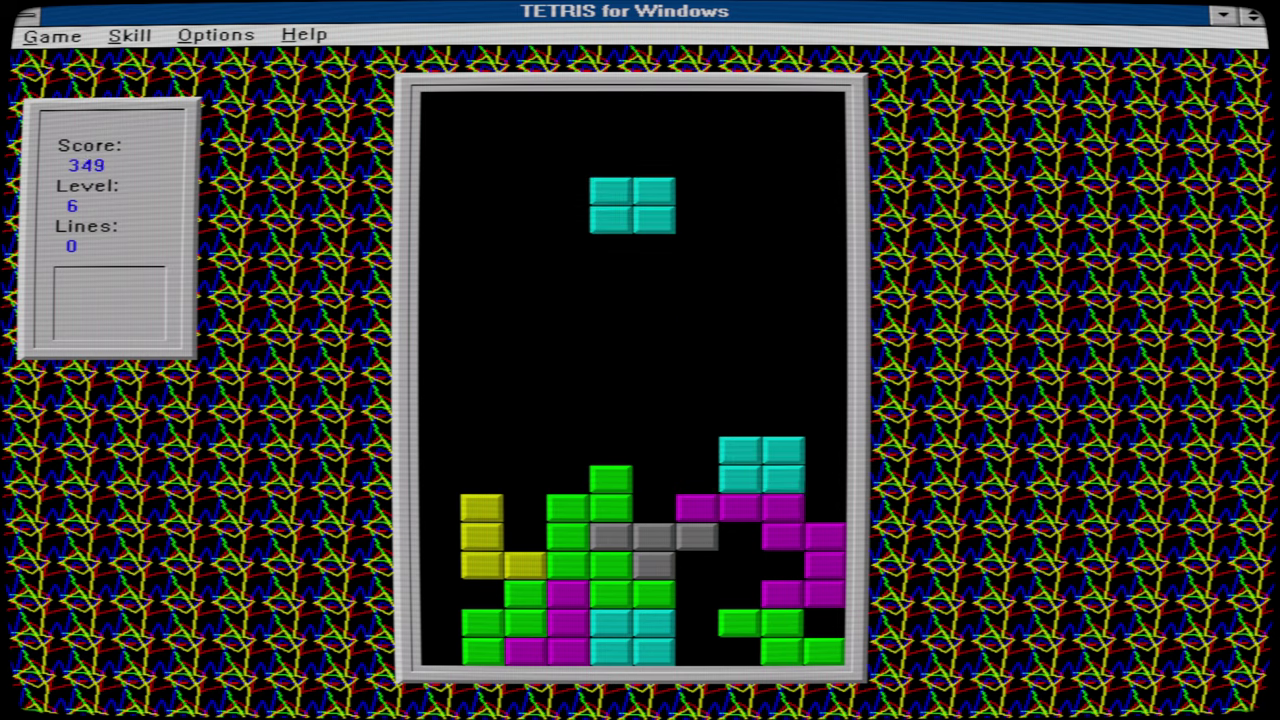
{"action": "key", "text": "Right"}
{"action": "key", "text": "Right"}
{"action": "key", "text": "Right"}
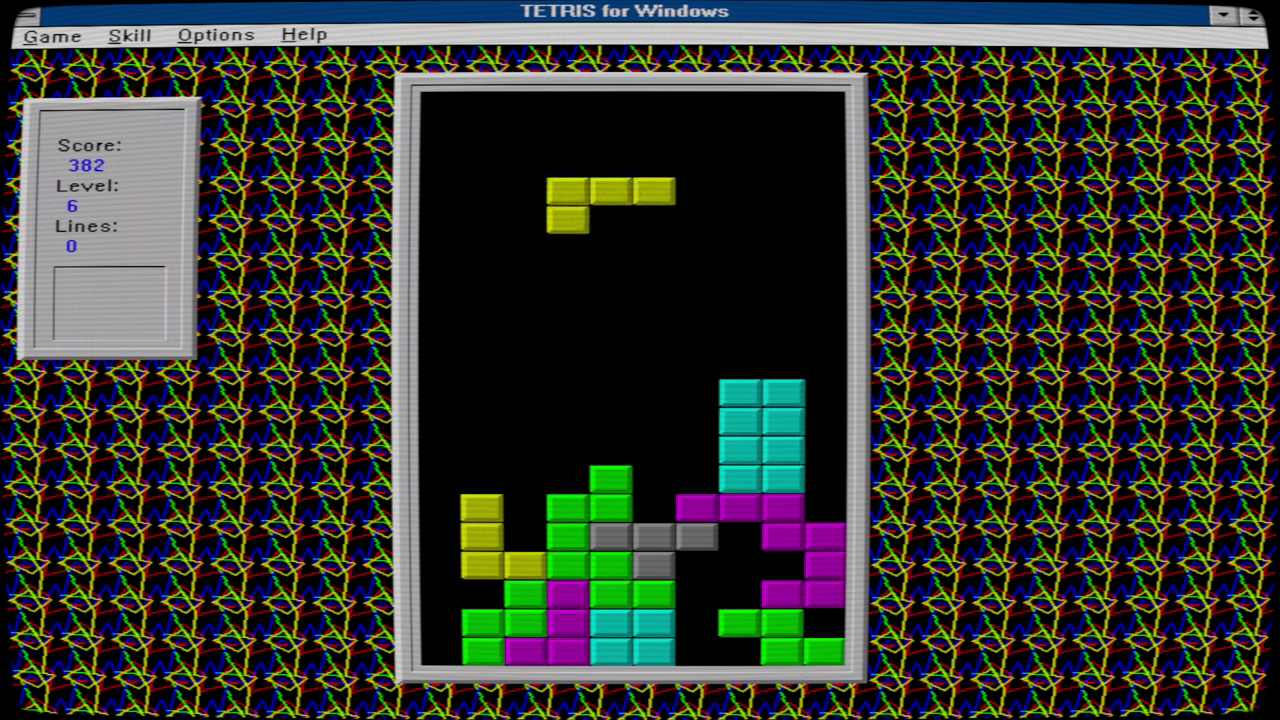
- Place the upright yellow L, the blue S piece, and another cyan square
{"action": "key", "text": "Up"}
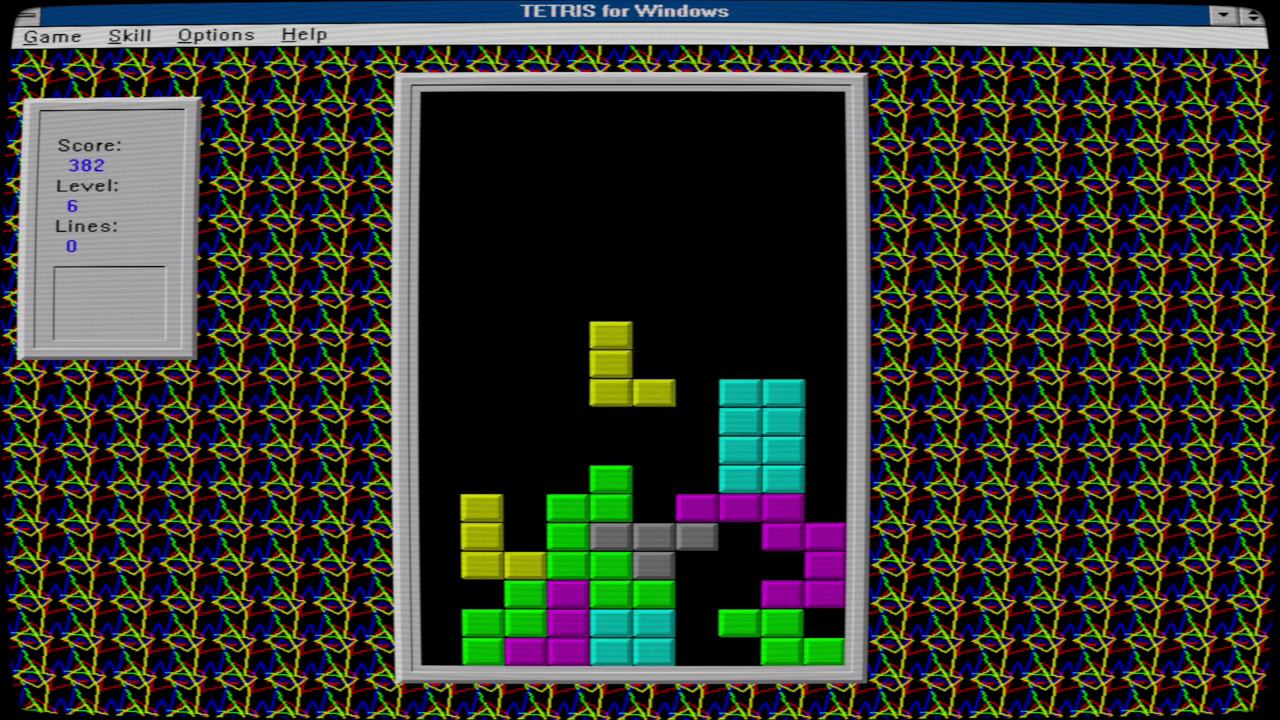
{"action": "key", "text": "Left"}
{"action": "key", "text": "Left"}
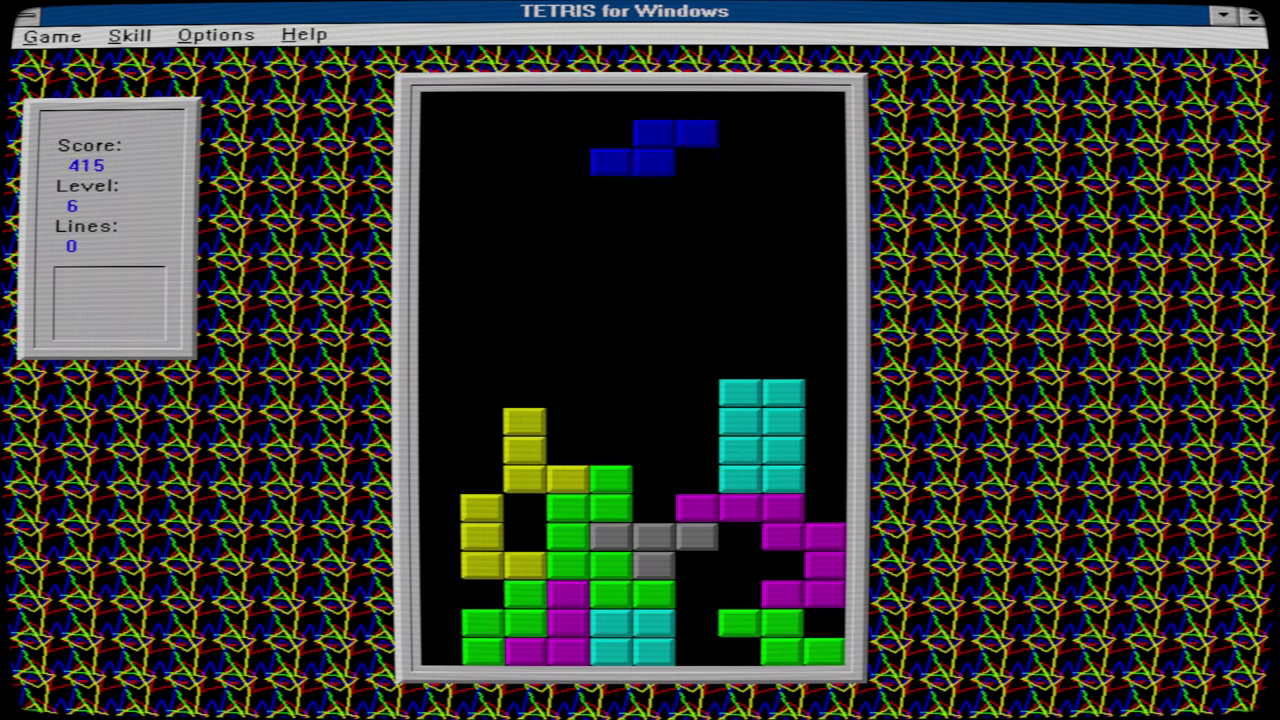
{"action": "key", "text": "Up"}
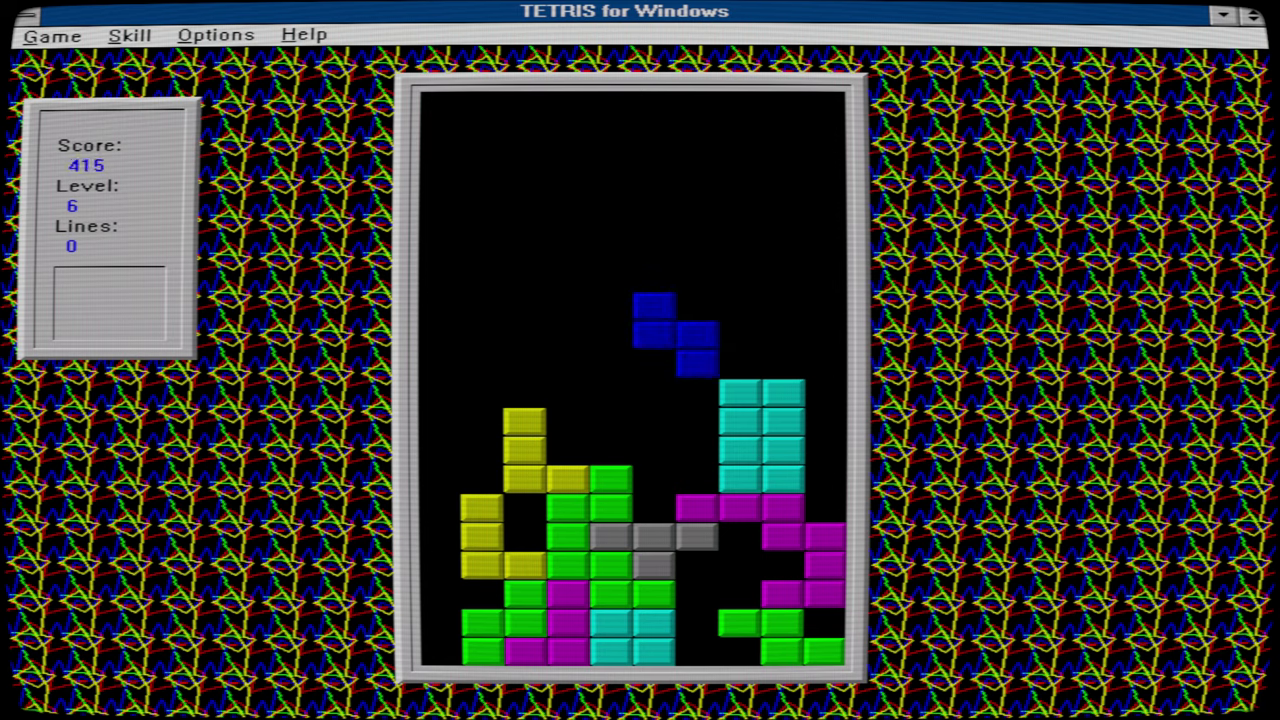
{"action": "key", "text": "Up"}
{"action": "key", "text": "Up"}
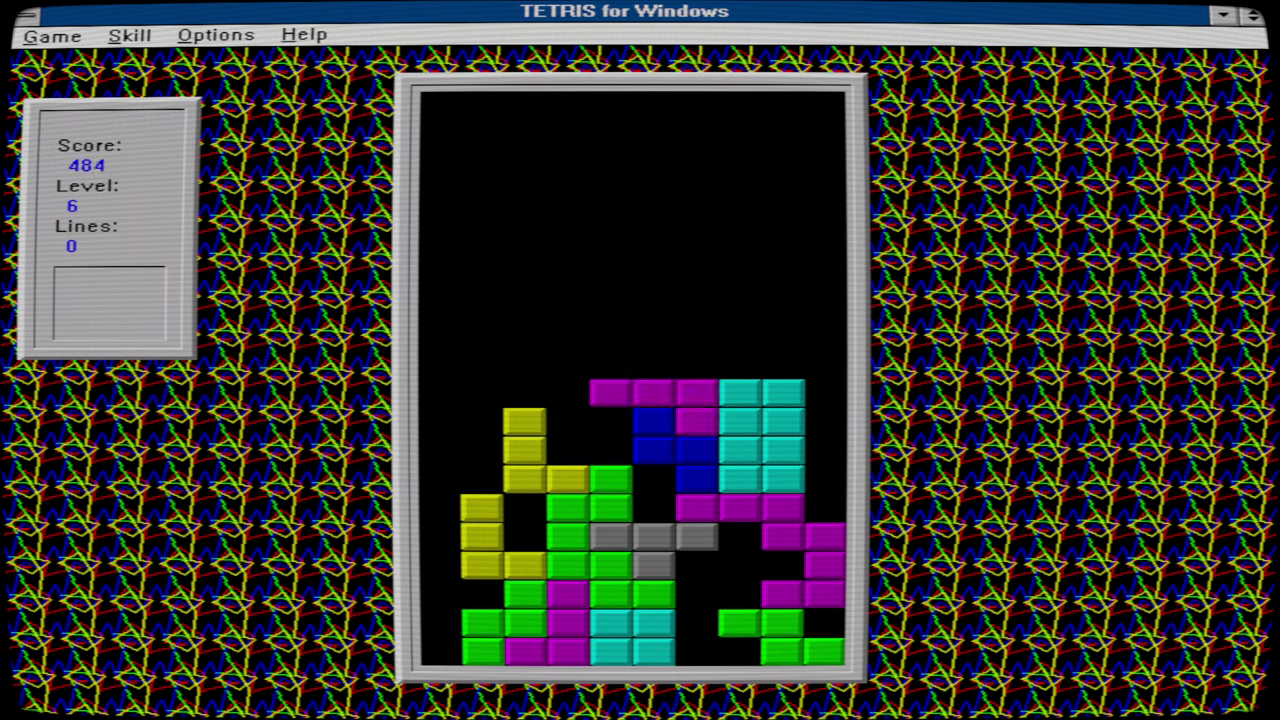
{"action": "key", "text": "Right"}
{"action": "key", "text": "Right"}
{"action": "key", "text": "Right"}
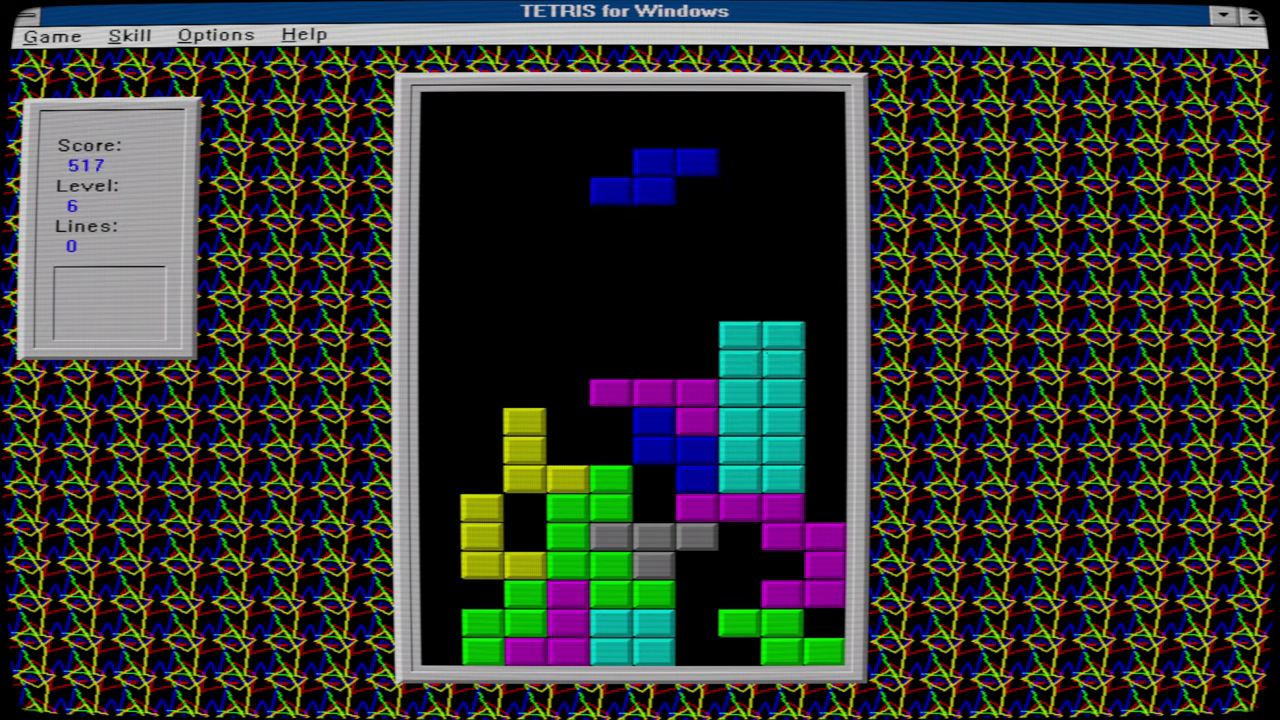
{"action": "key", "text": "Left"}
{"action": "key", "text": "Left"}
{"action": "key", "text": "Up"}
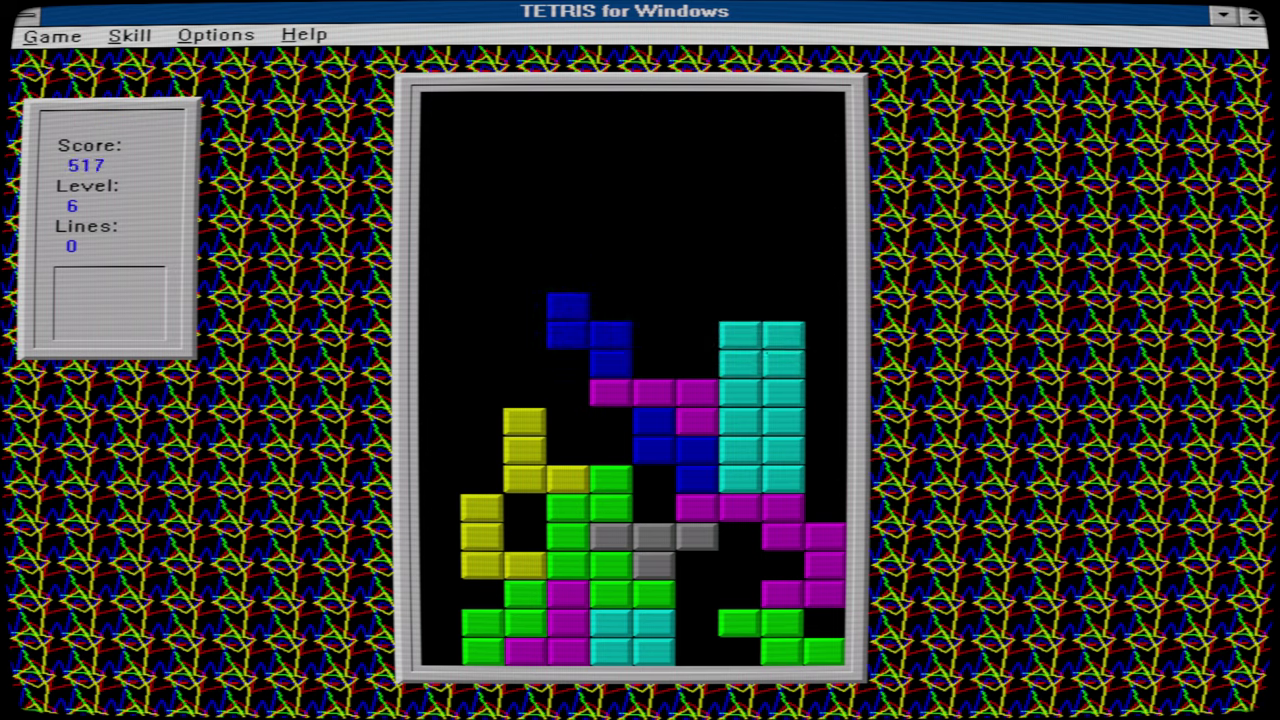
- Drop the purple J, blue S, green Z and red I pieces until Game Over at 820
{"action": "key", "text": "Right"}
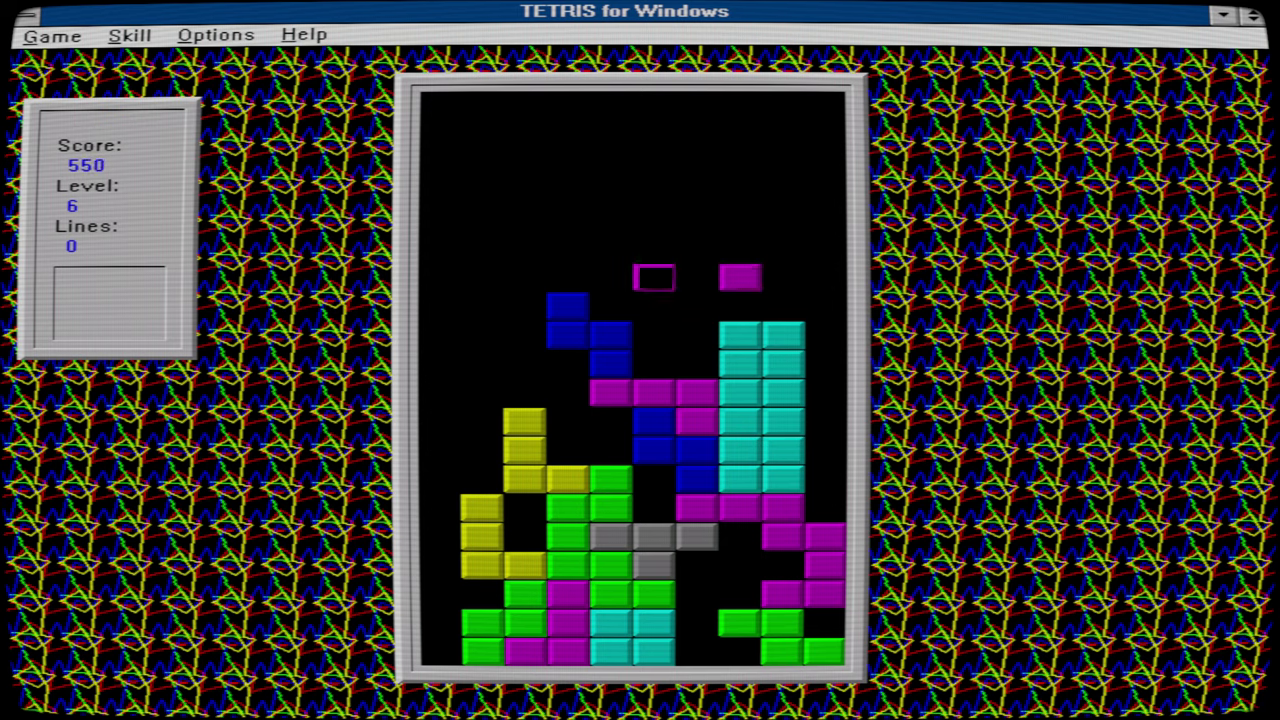
{"action": "key", "text": "Right"}
{"action": "key", "text": "Left"}
{"action": "key", "text": "Left"}
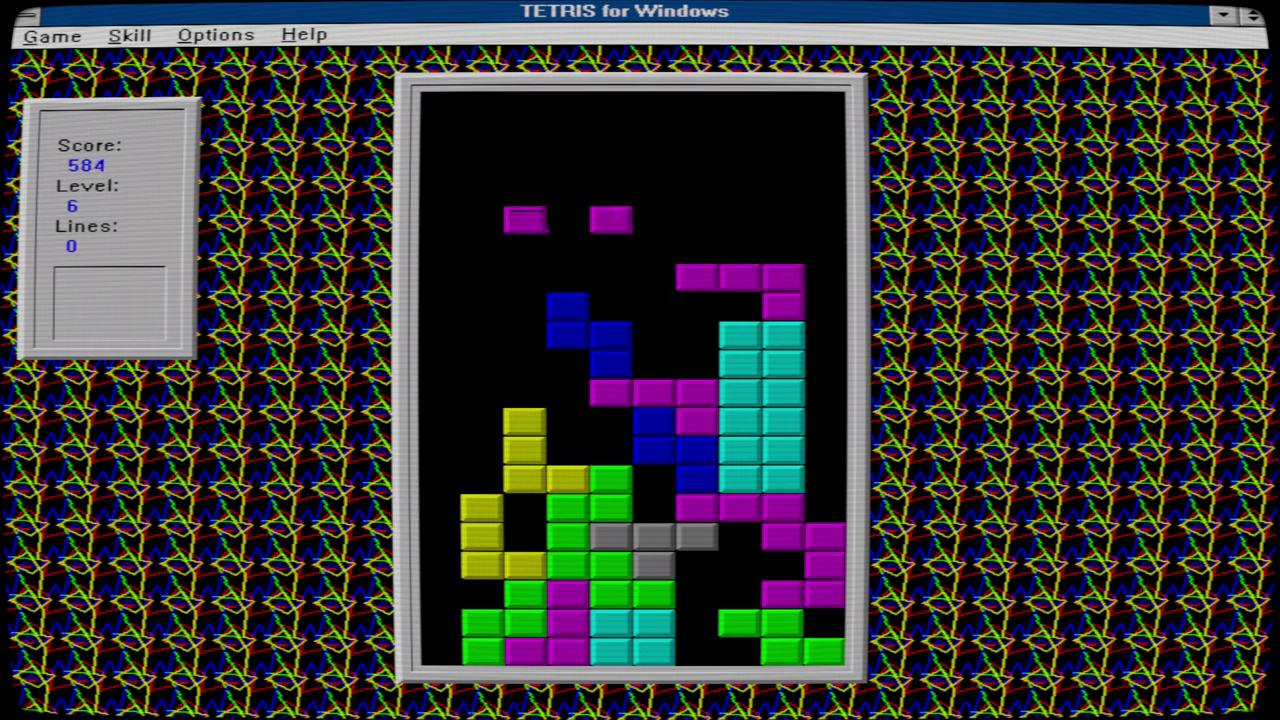
{"action": "key", "text": "Left"}
{"action": "key", "text": "Up"}
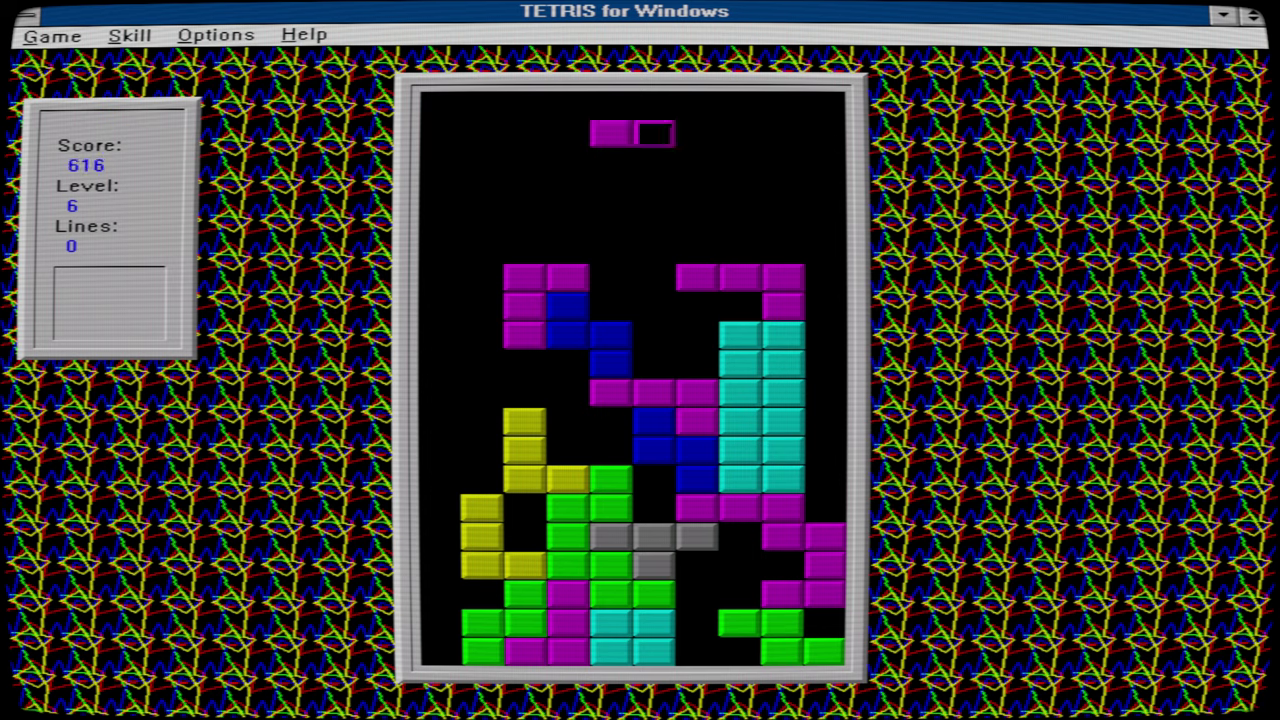
{"action": "key", "text": "Left"}
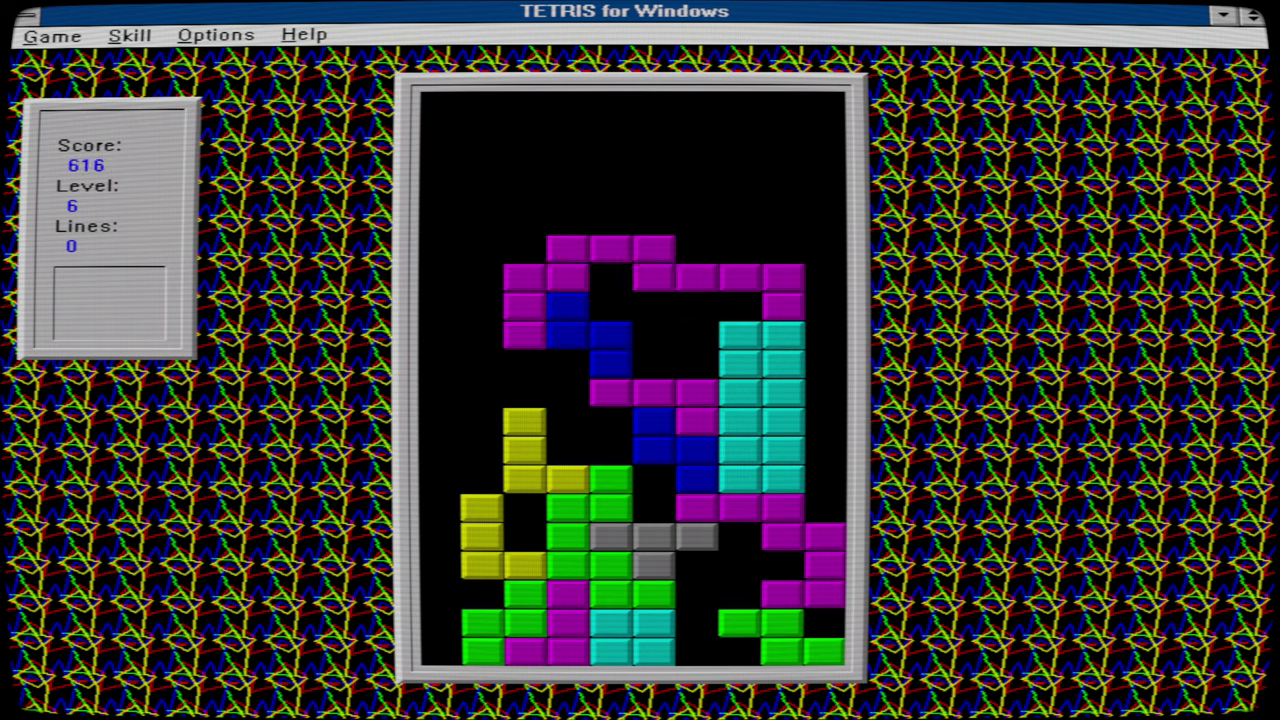
{"action": "key", "text": "Left"}
{"action": "key", "text": "Left"}
{"action": "key", "text": "Left"}
{"action": "key", "text": "Left"}
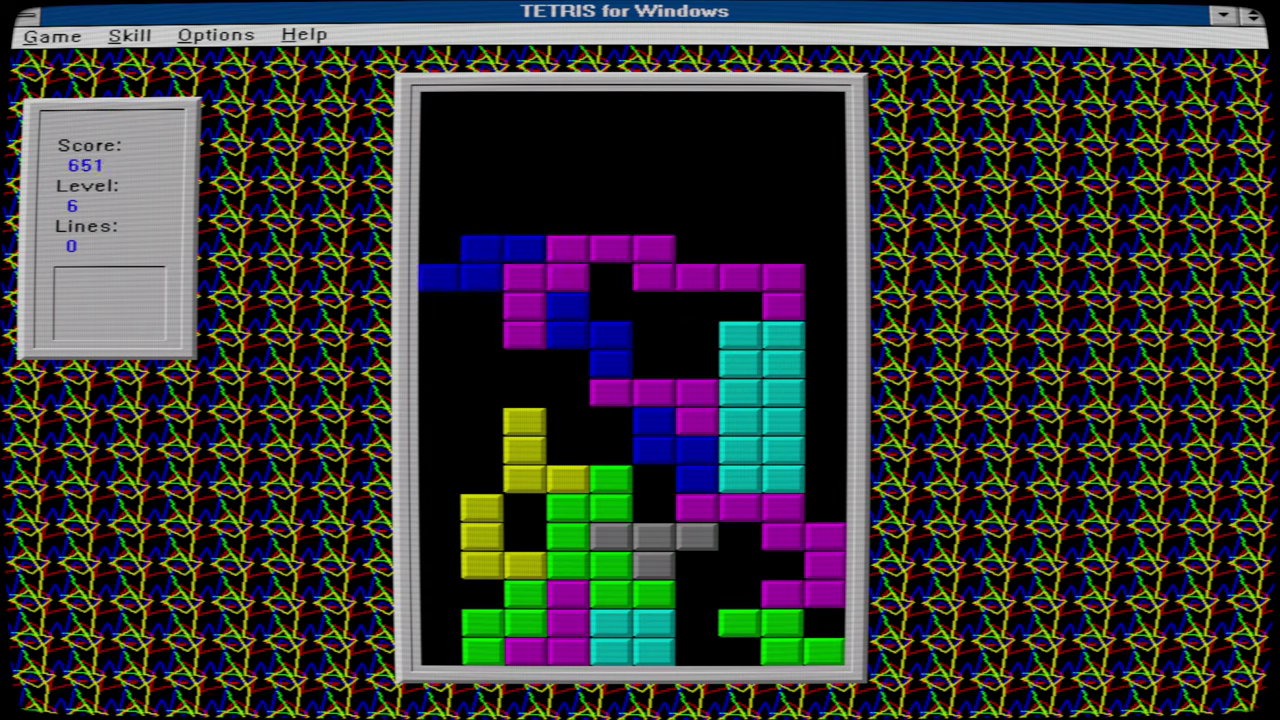
{"action": "key", "text": "Right"}
{"action": "key", "text": "Right"}
{"action": "key", "text": "Right"}
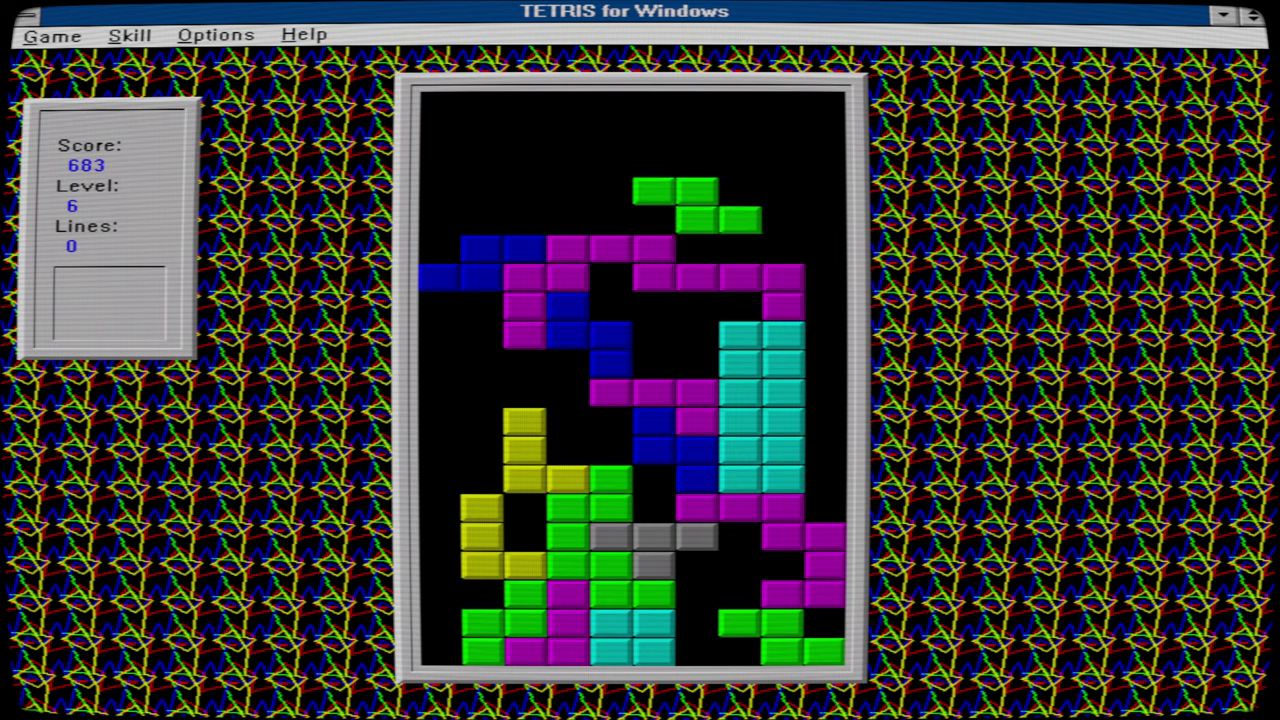
{"action": "key", "text": "Left"}
{"action": "key", "text": "Left"}
{"action": "key", "text": "Left"}
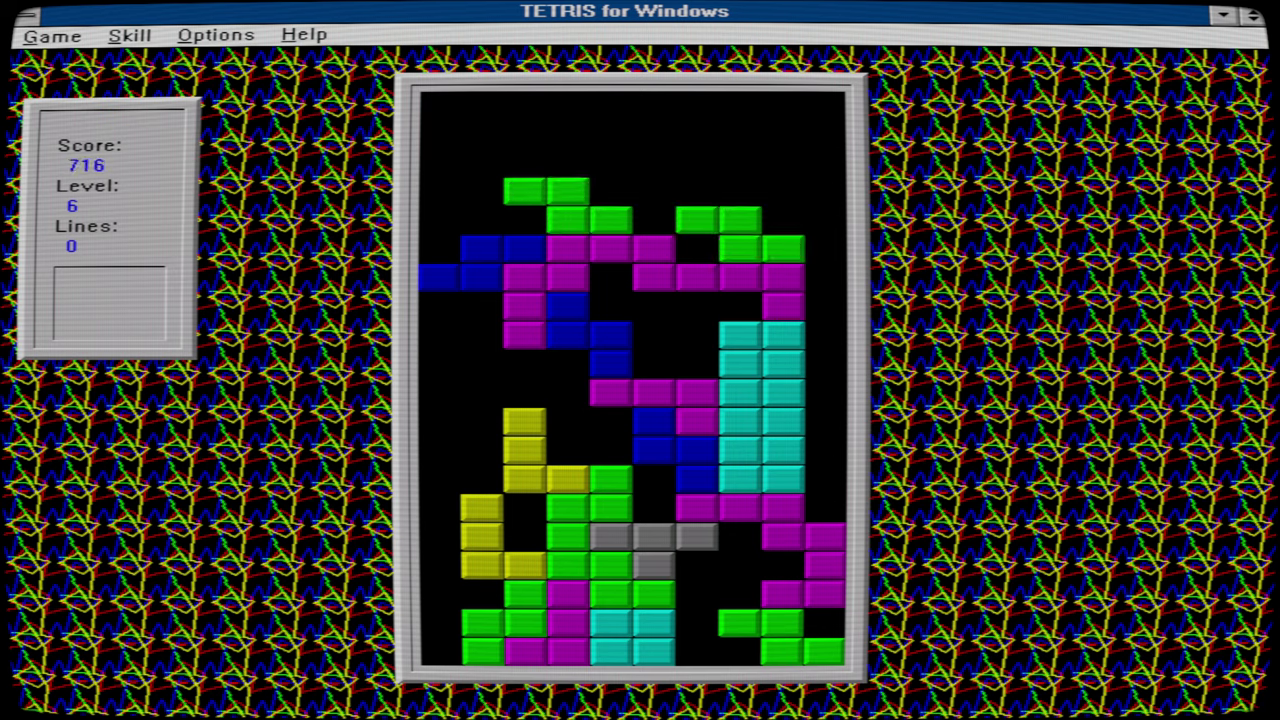
{"action": "key", "text": "Left"}
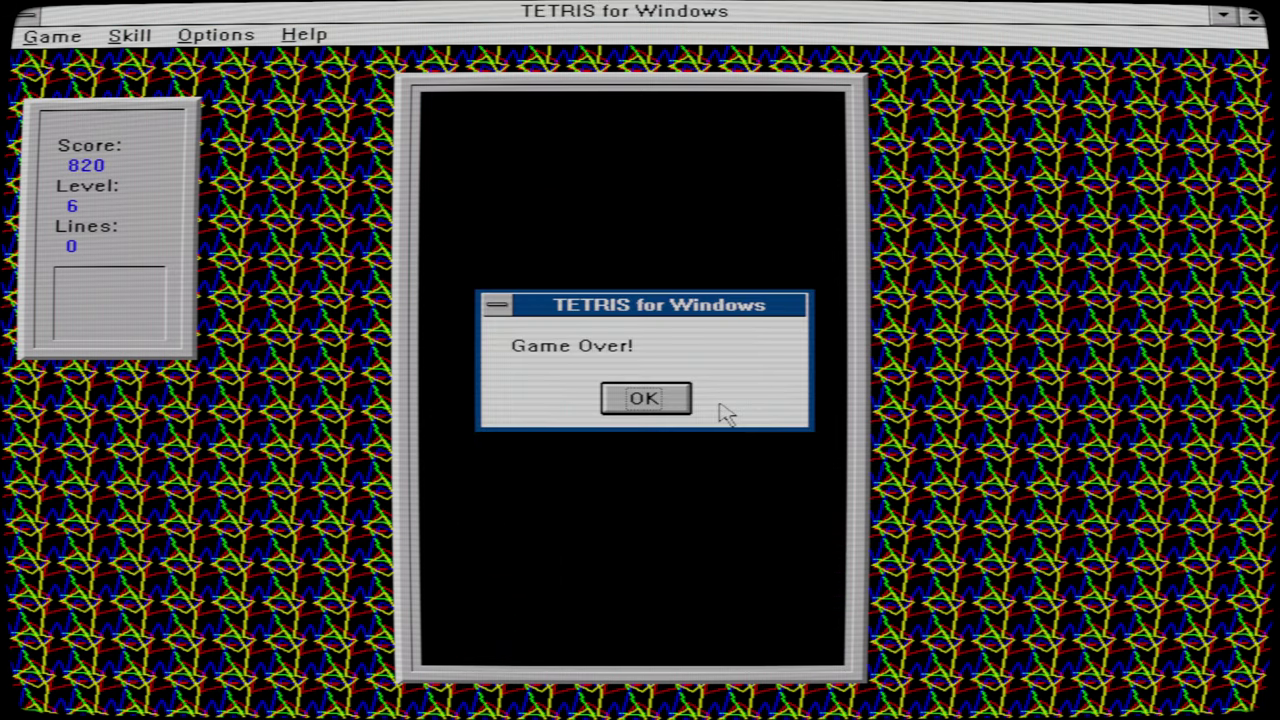
- Dismiss the Game Over message and view then close the High Scores table
{"action": "left_click", "coordinate": [645, 398]}
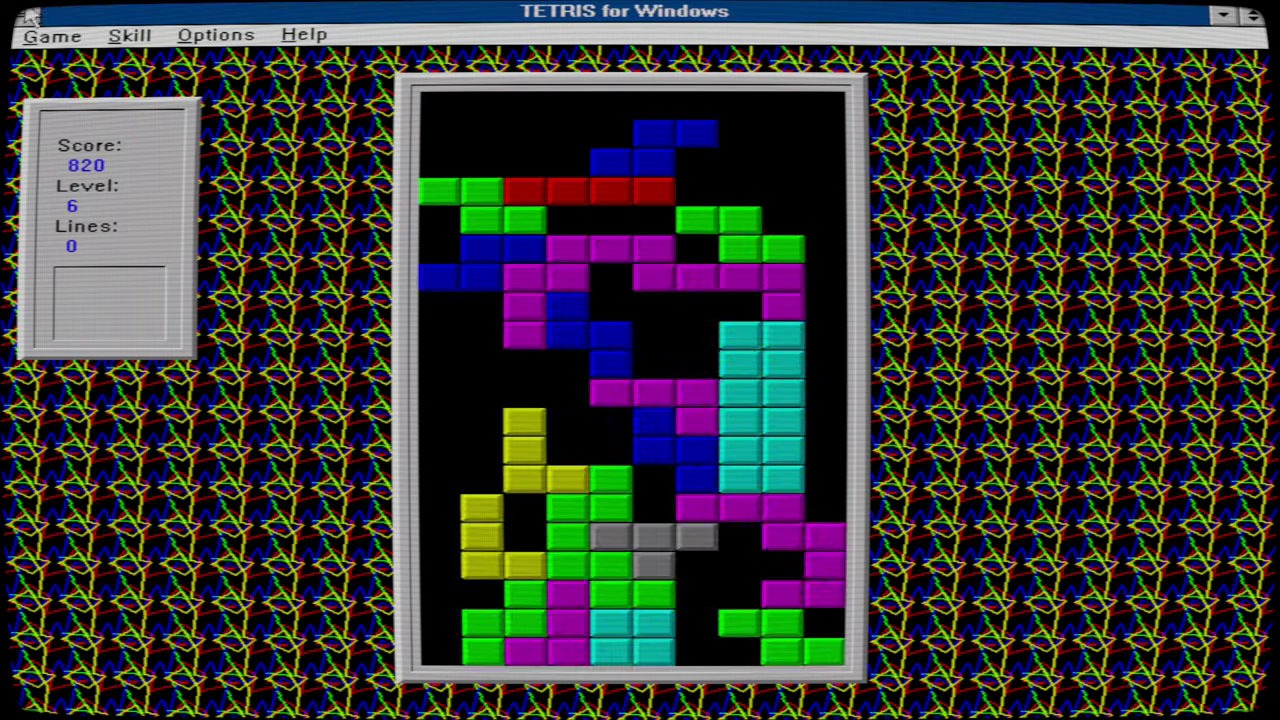
{"action": "left_click", "coordinate": [64, 42]}
{"action": "left_click", "coordinate": [120, 116]}
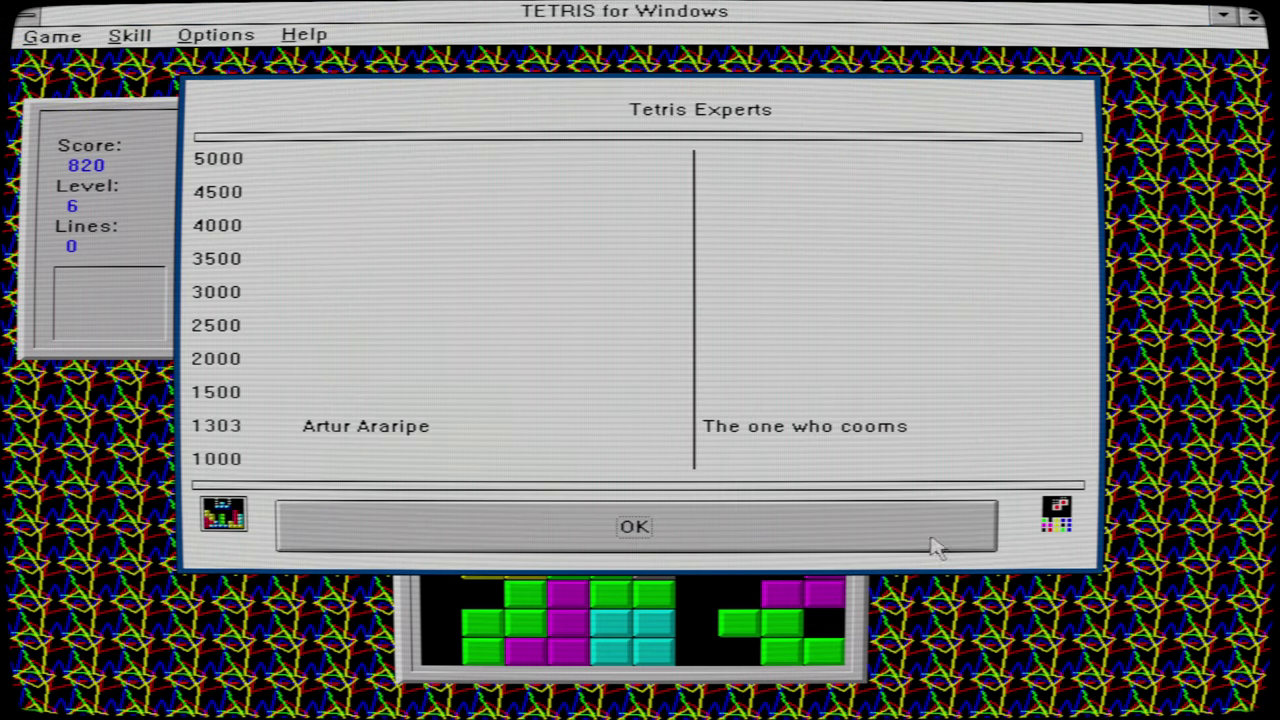
{"action": "left_click", "coordinate": [668, 520]}
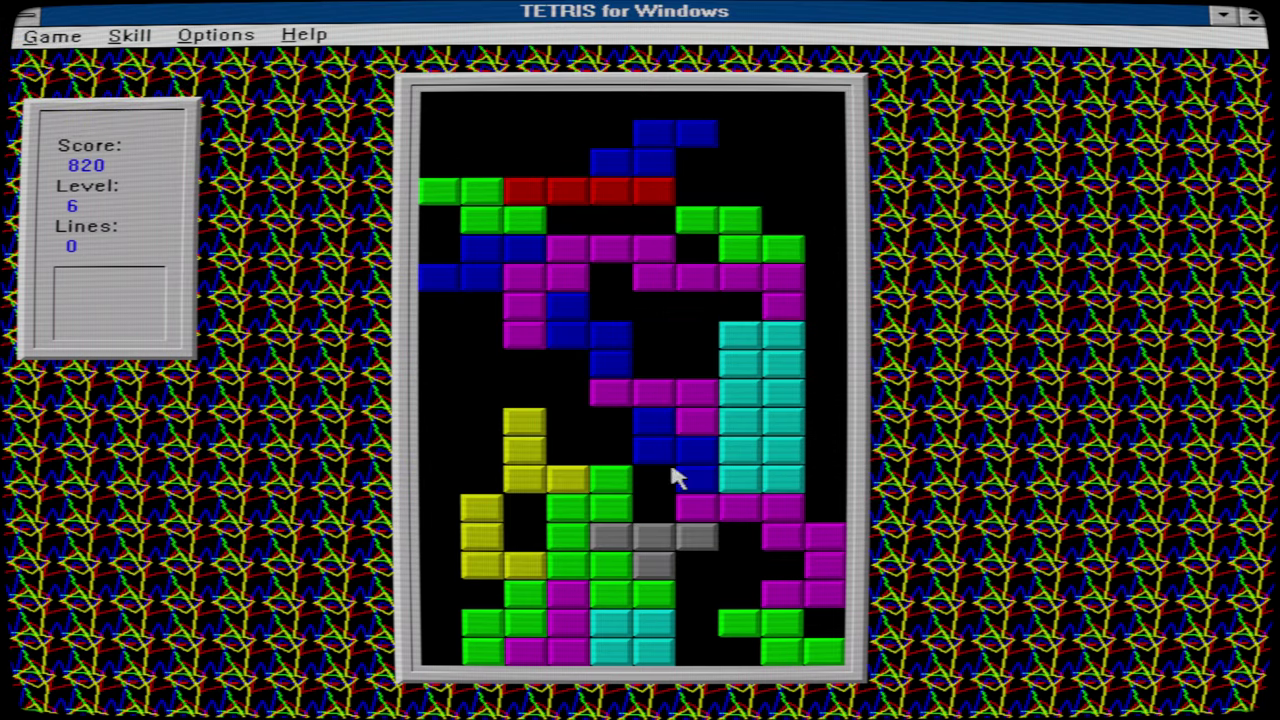
- Exit Tetris from the Game menu and confirm with Yes
{"action": "left_click", "coordinate": [40, 36]}
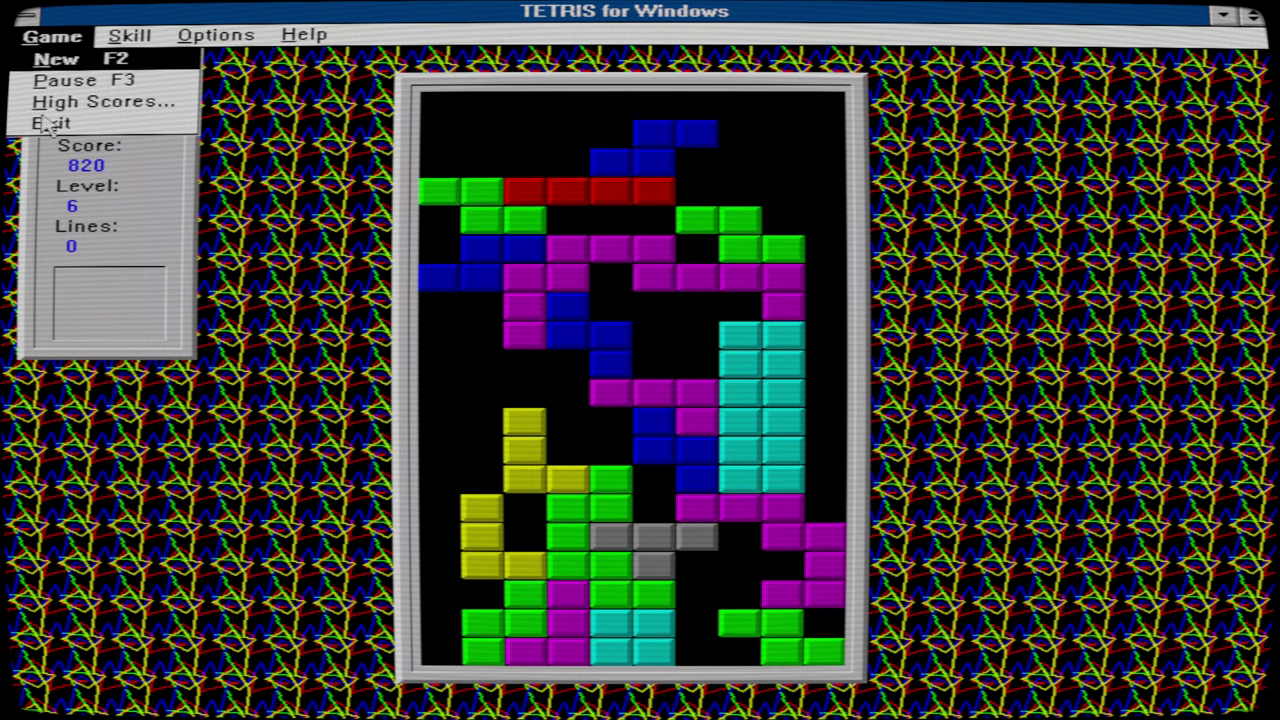
{"action": "left_click", "coordinate": [66, 130]}
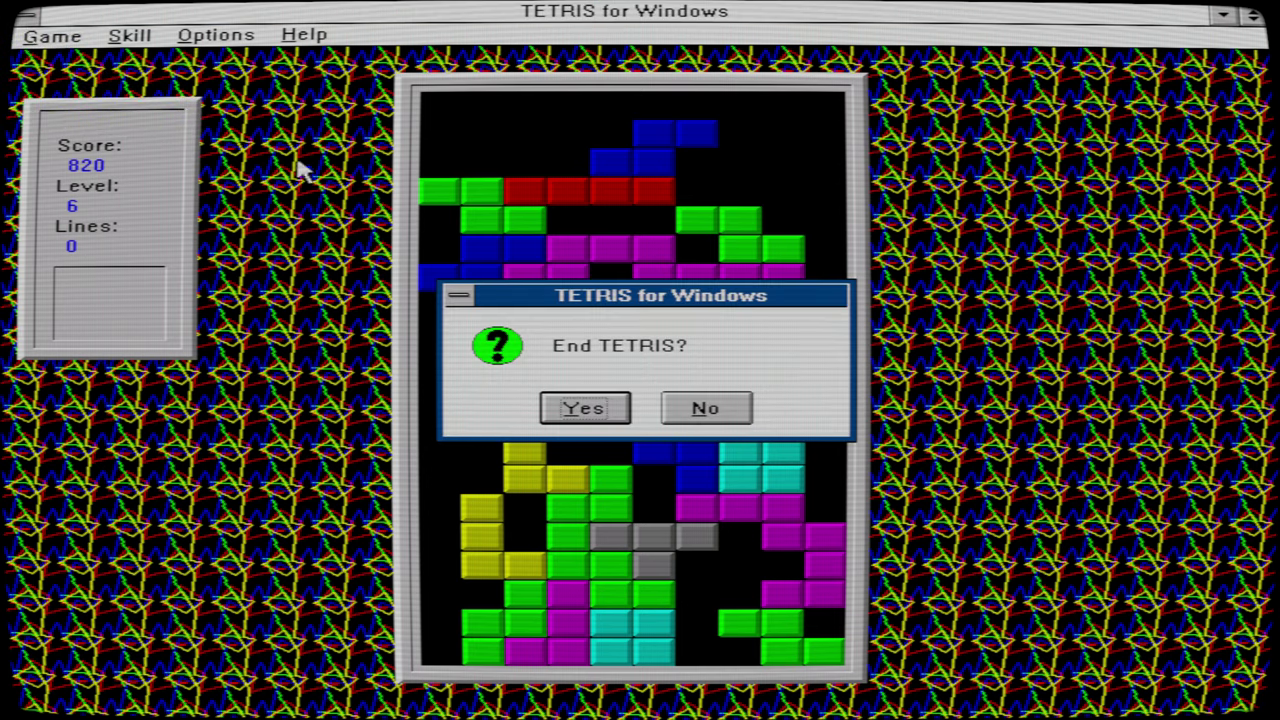
{"action": "left_click", "coordinate": [621, 416]}
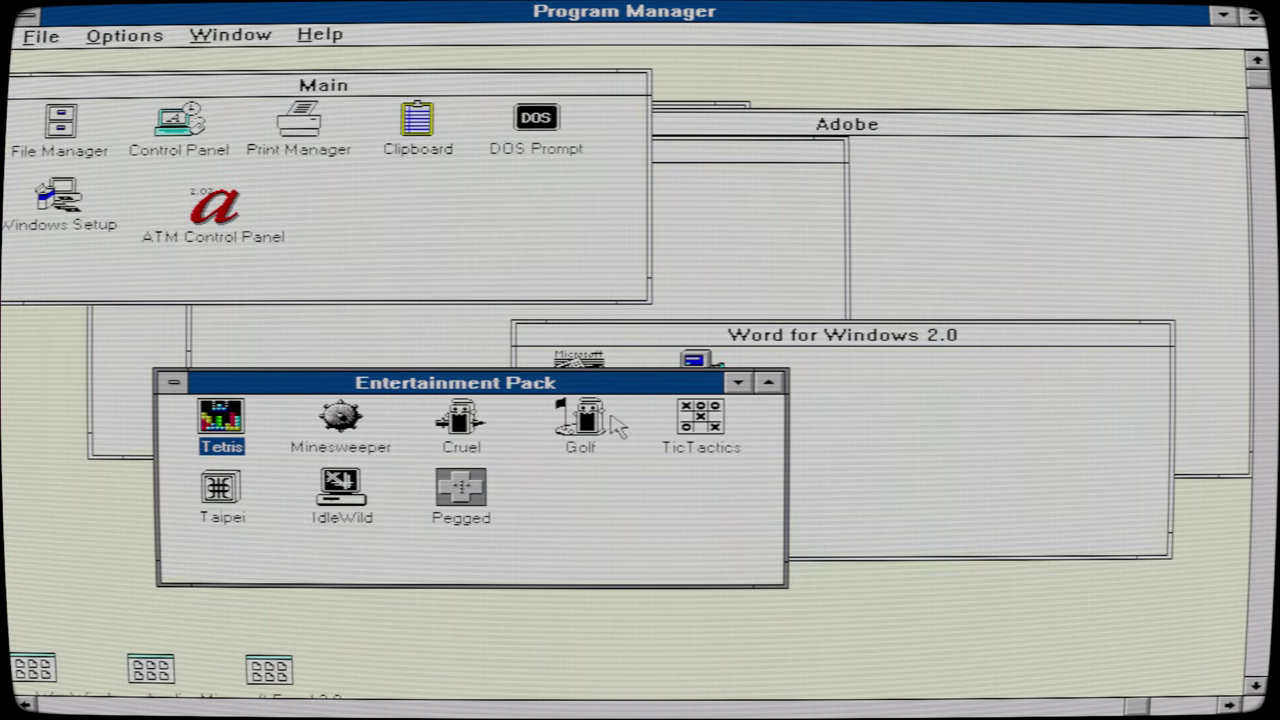
- Bring the Word and Adobe groups forward, check Help, then choose File > Exit Windows
{"action": "left_click", "coordinate": [887, 370]}
{"action": "left_click", "coordinate": [910, 320]}
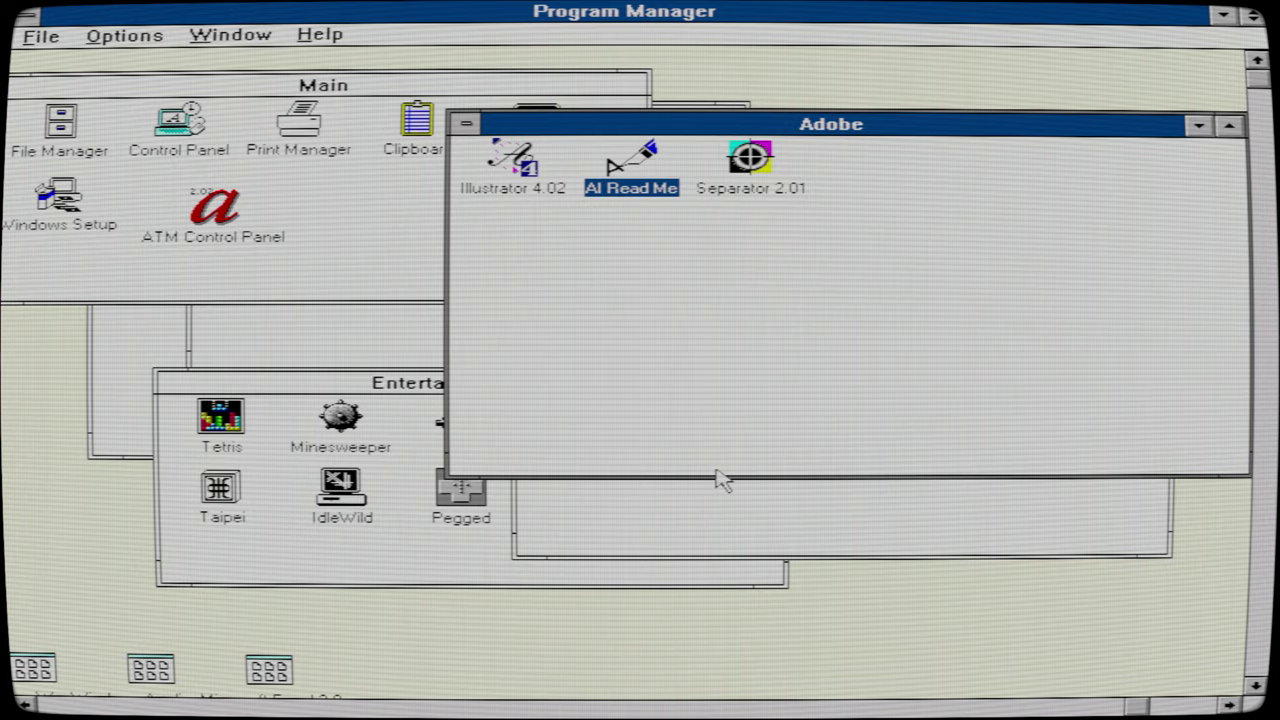
{"action": "left_click", "coordinate": [330, 38]}
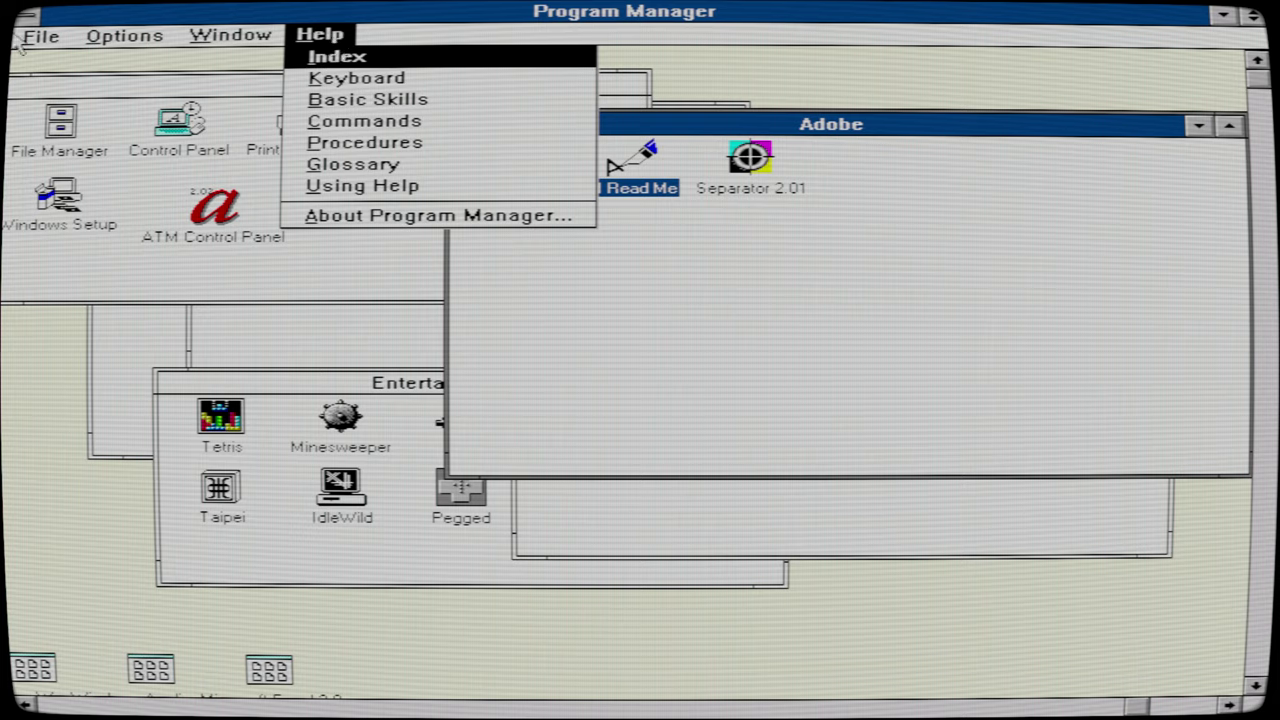
{"action": "left_click", "coordinate": [50, 36]}
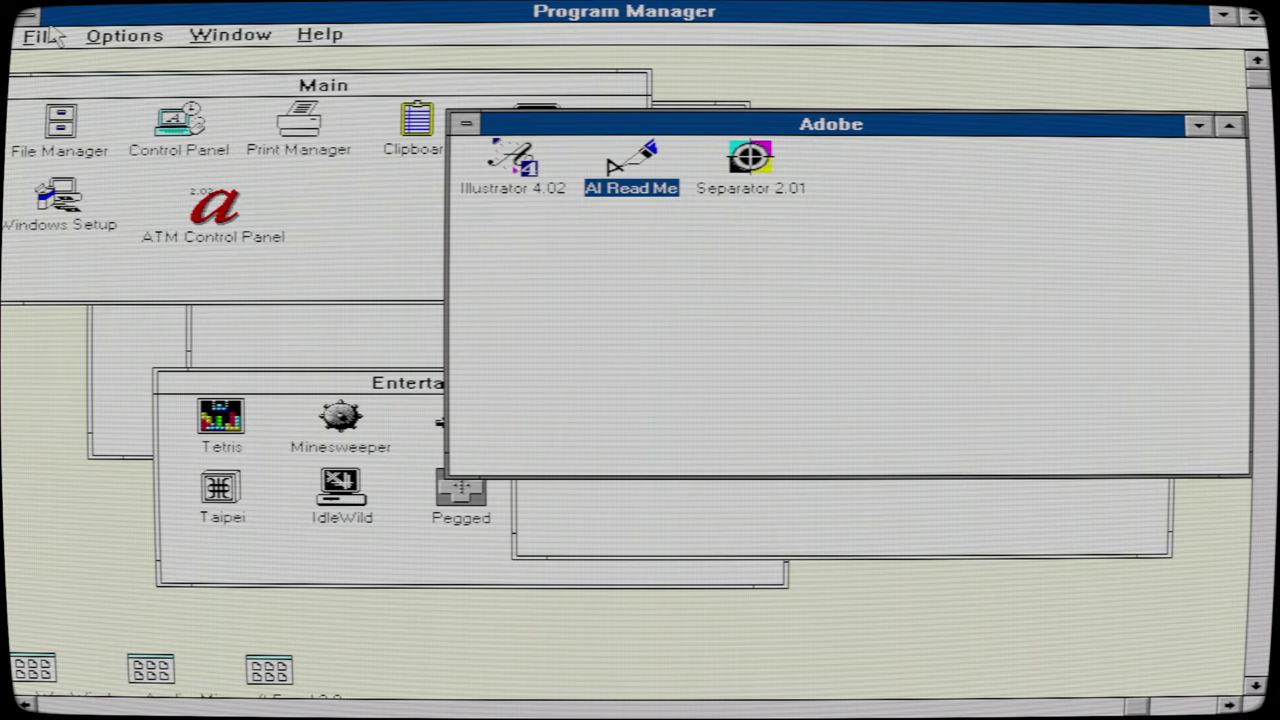
{"action": "left_click", "coordinate": [60, 38]}
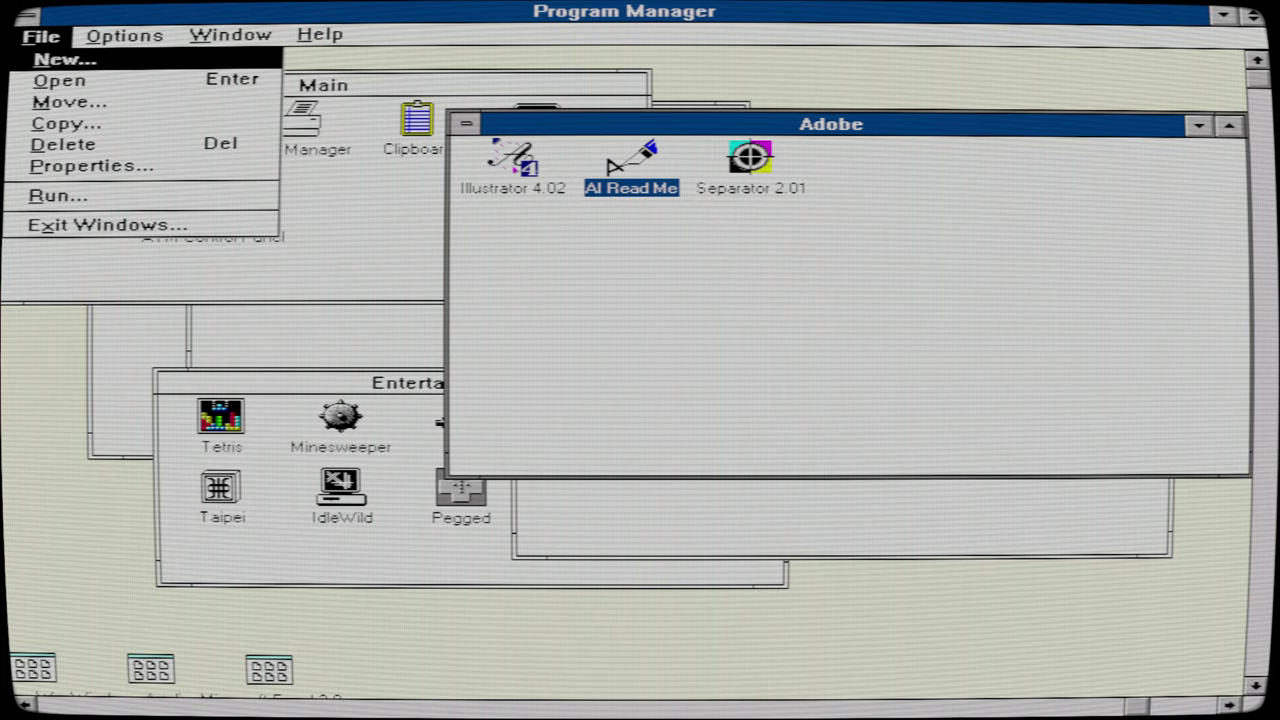
{"action": "left_click", "coordinate": [137, 224]}
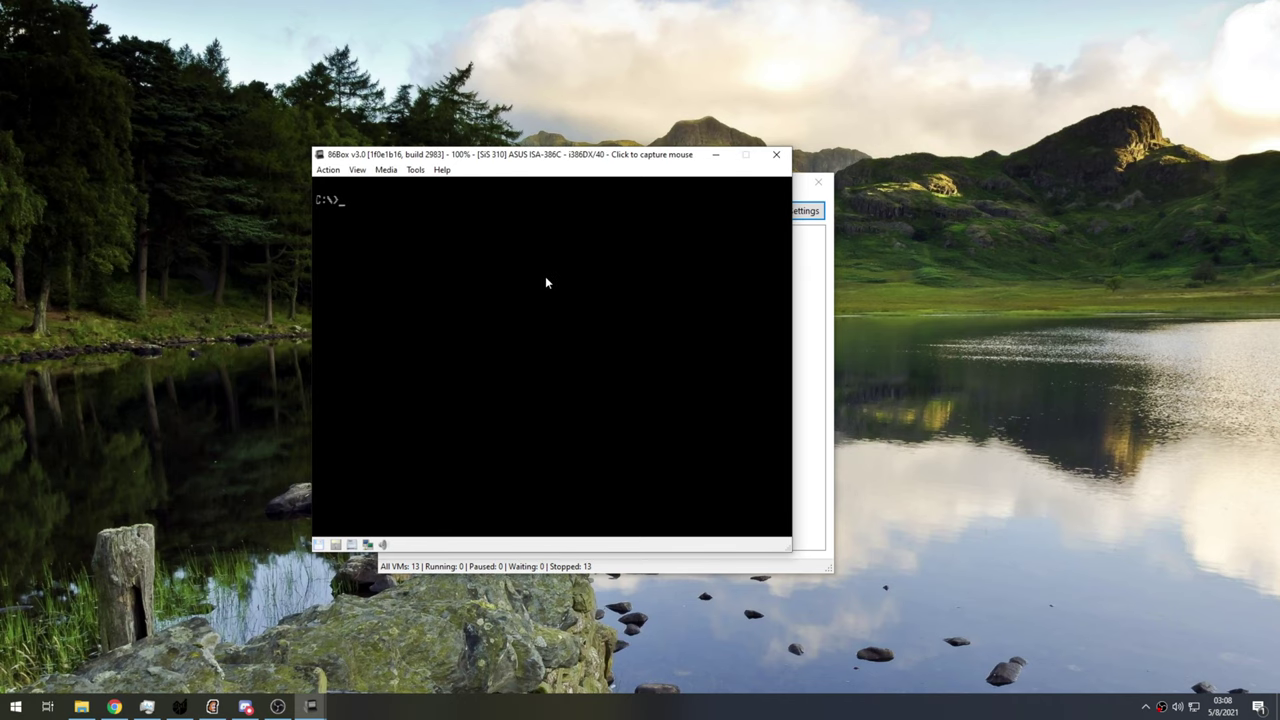
- Select the WIN95 Games machine in 86Box Manager and start it, booting to the desktop
{"action": "left_click", "coordinate": [447, 334]}
{"action": "left_click", "coordinate": [450, 320]}
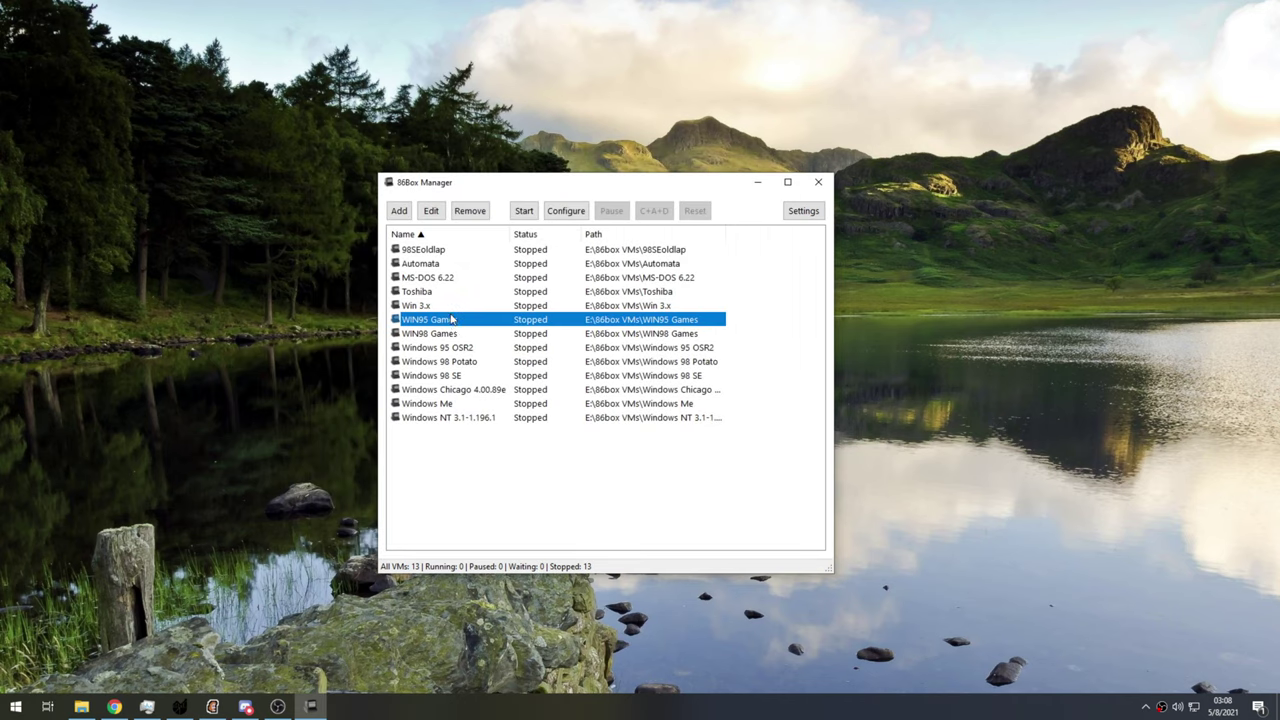
{"action": "left_click", "coordinate": [524, 212]}
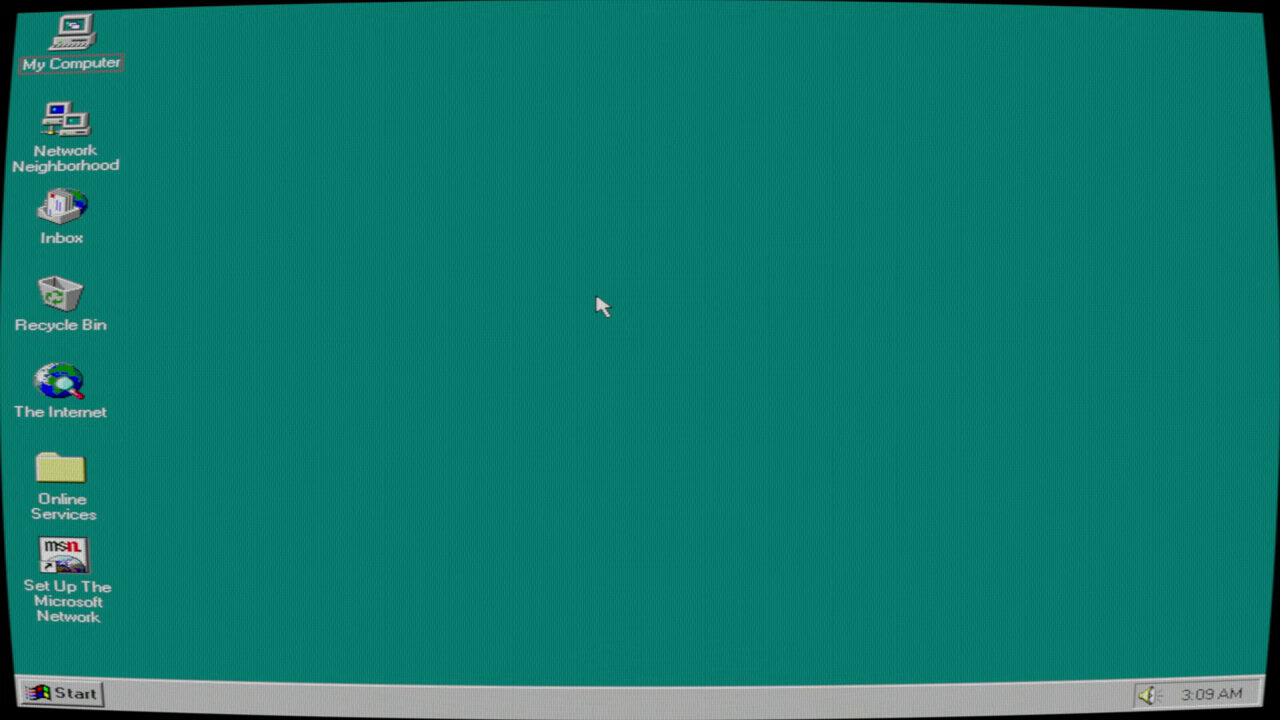
- Open Display Properties from the desktop and review the S3 Refresh and Settings tabs
{"action": "right_click", "coordinate": [597, 304]}
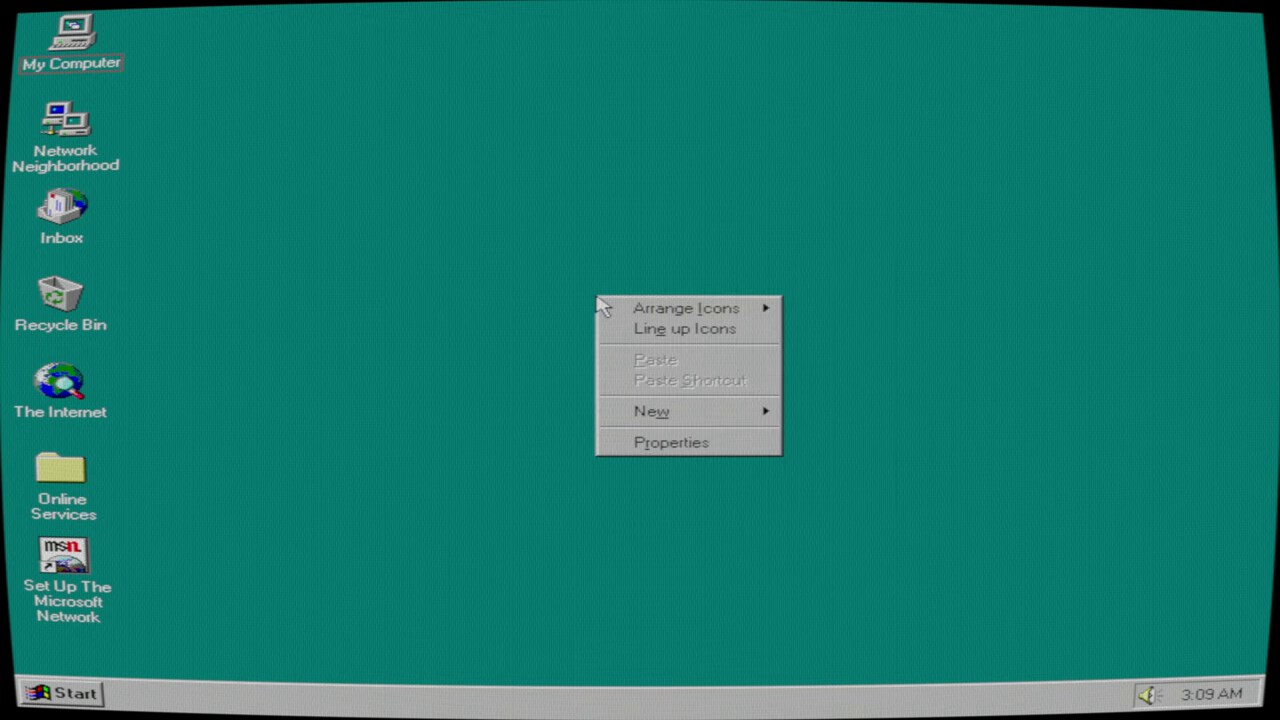
{"action": "left_click", "coordinate": [684, 444]}
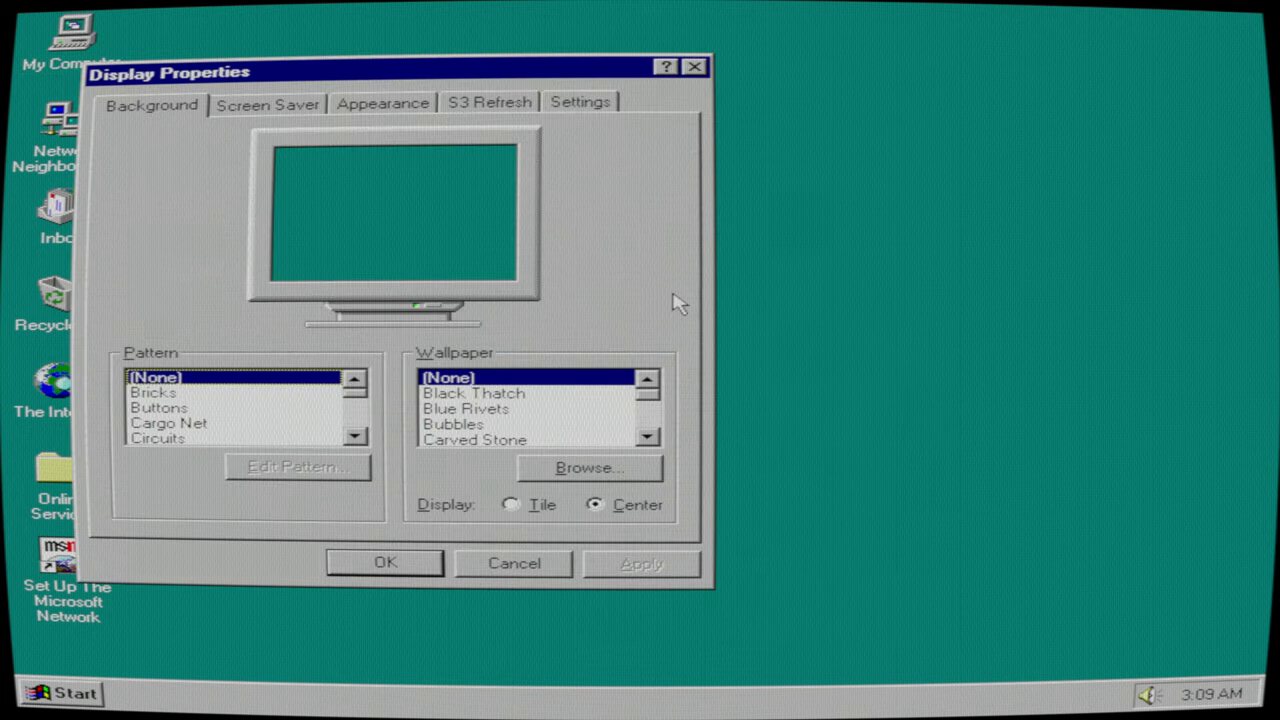
{"action": "left_click", "coordinate": [514, 101]}
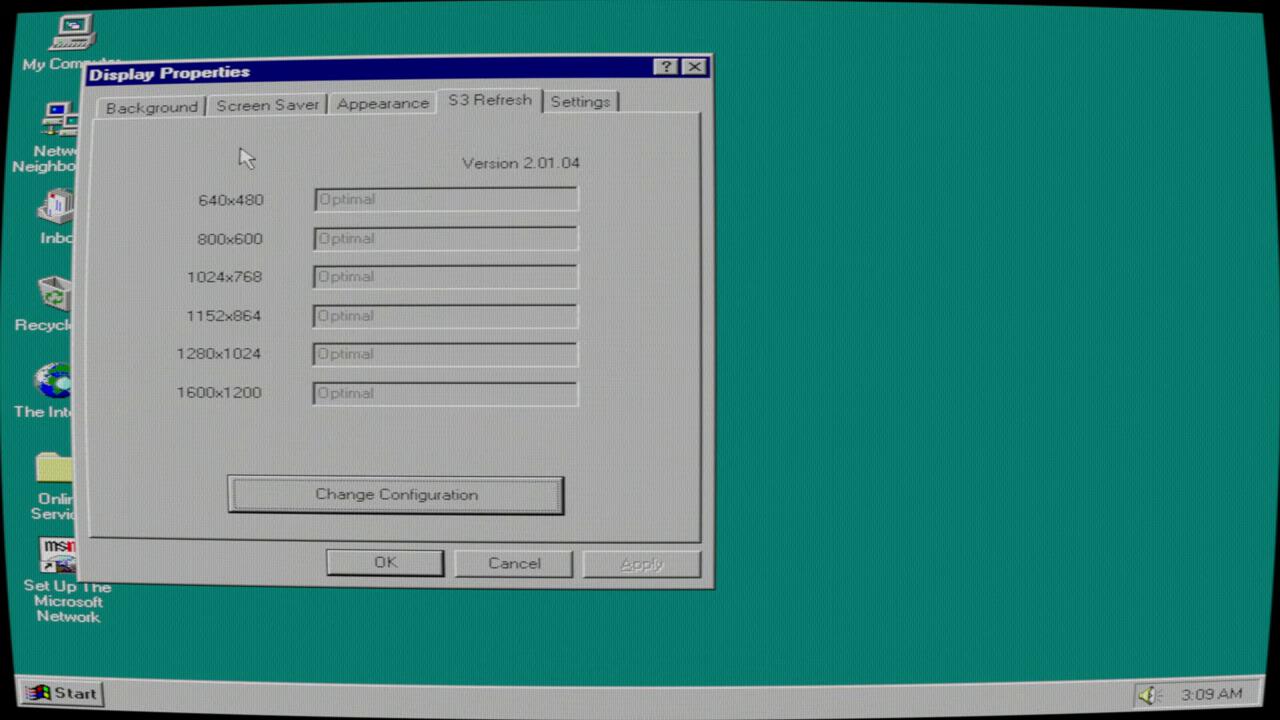
{"action": "left_click", "coordinate": [616, 101]}
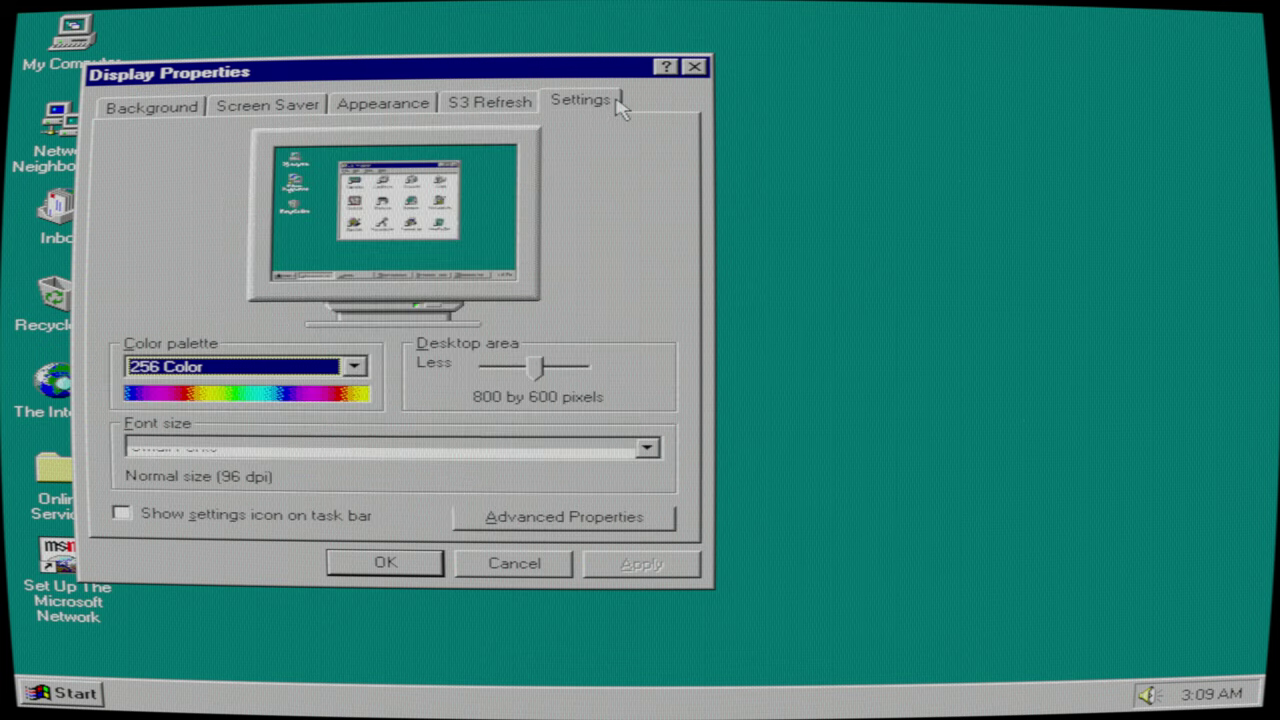
- Inspect the Advanced display adapter properties, then pick the desktop area resolution setting
{"action": "left_click", "coordinate": [638, 530]}
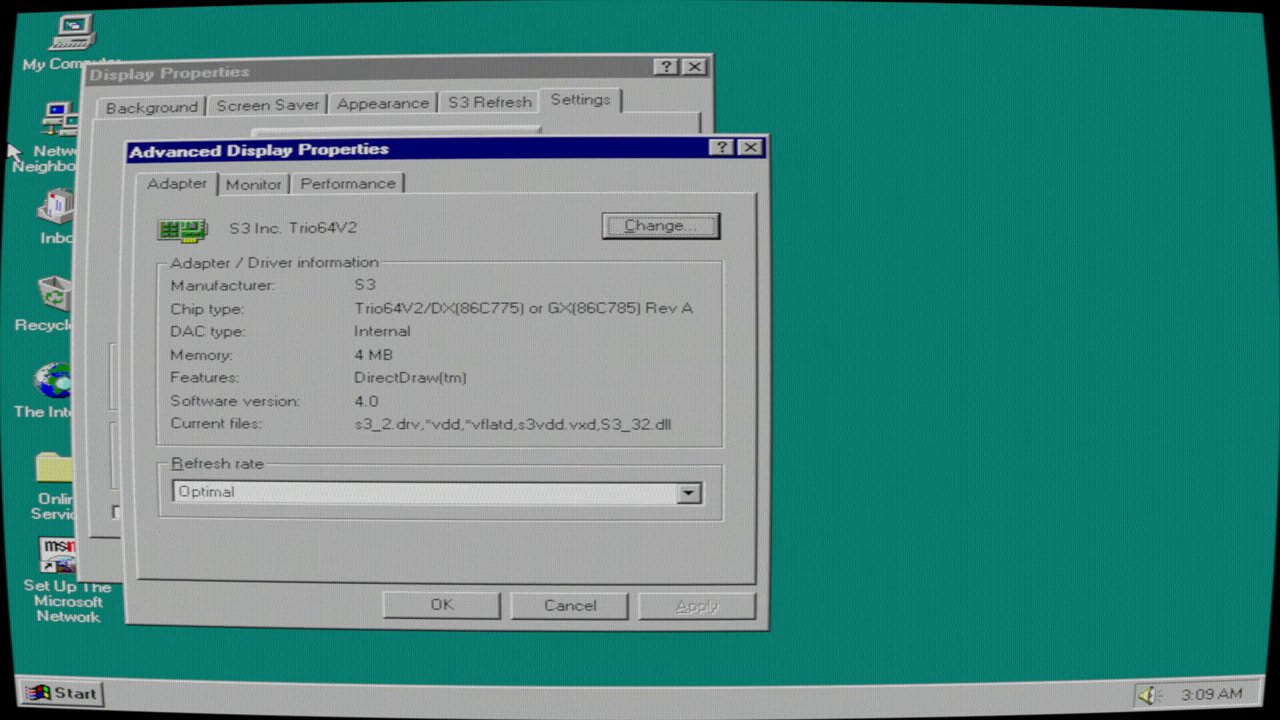
{"action": "left_click", "coordinate": [750, 148]}
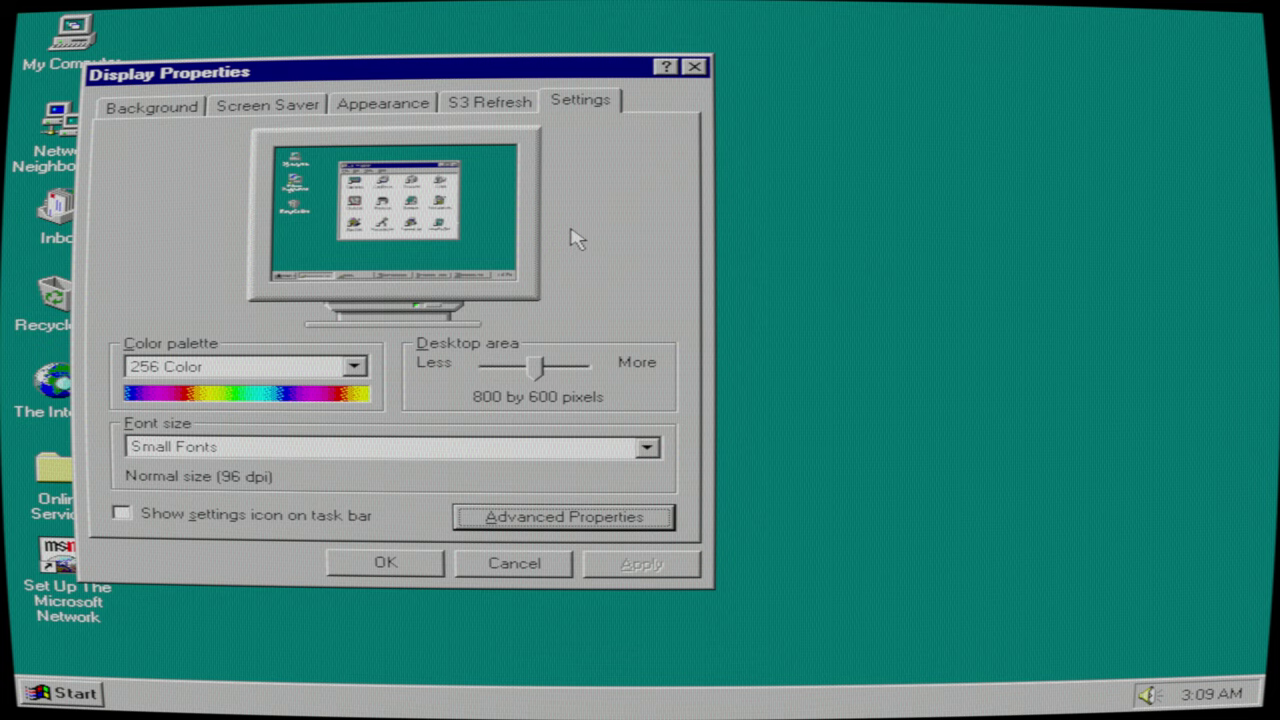
{"action": "left_click", "coordinate": [576, 370]}
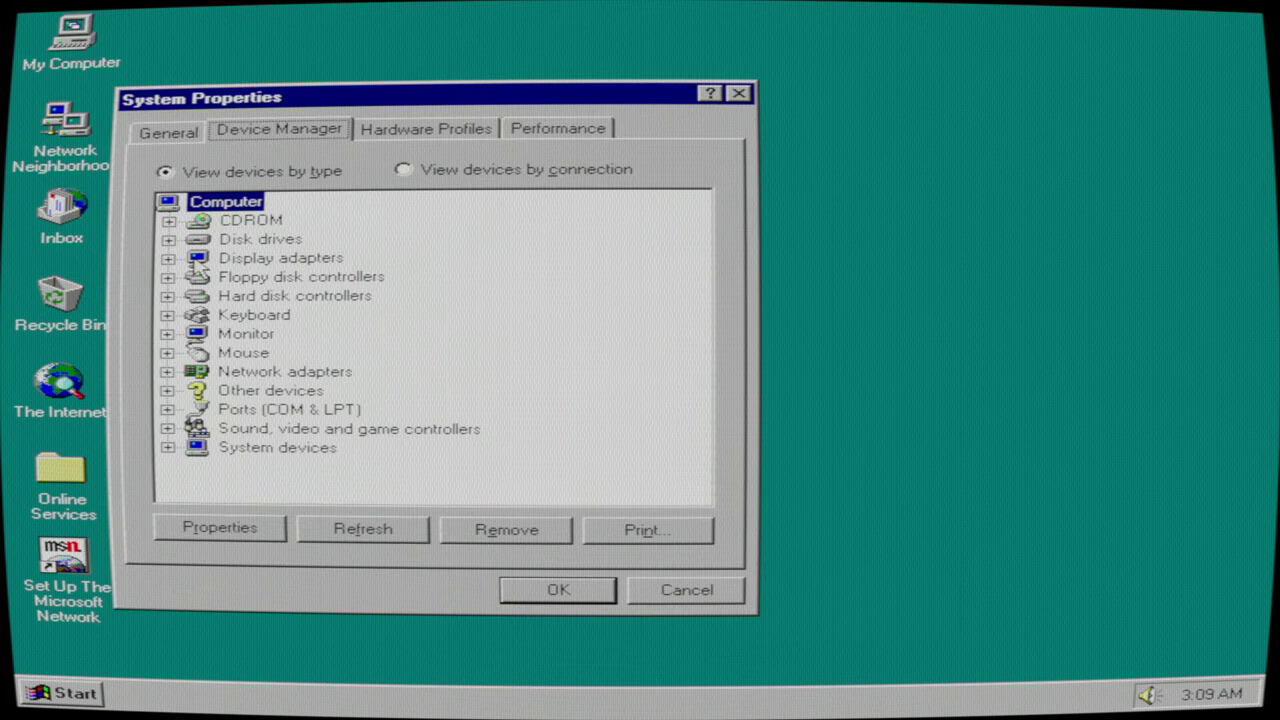
- Expand Display adapters, Disk drives, Hard disk controllers and Sound in the hardware list
{"action": "left_click", "coordinate": [168, 258]}
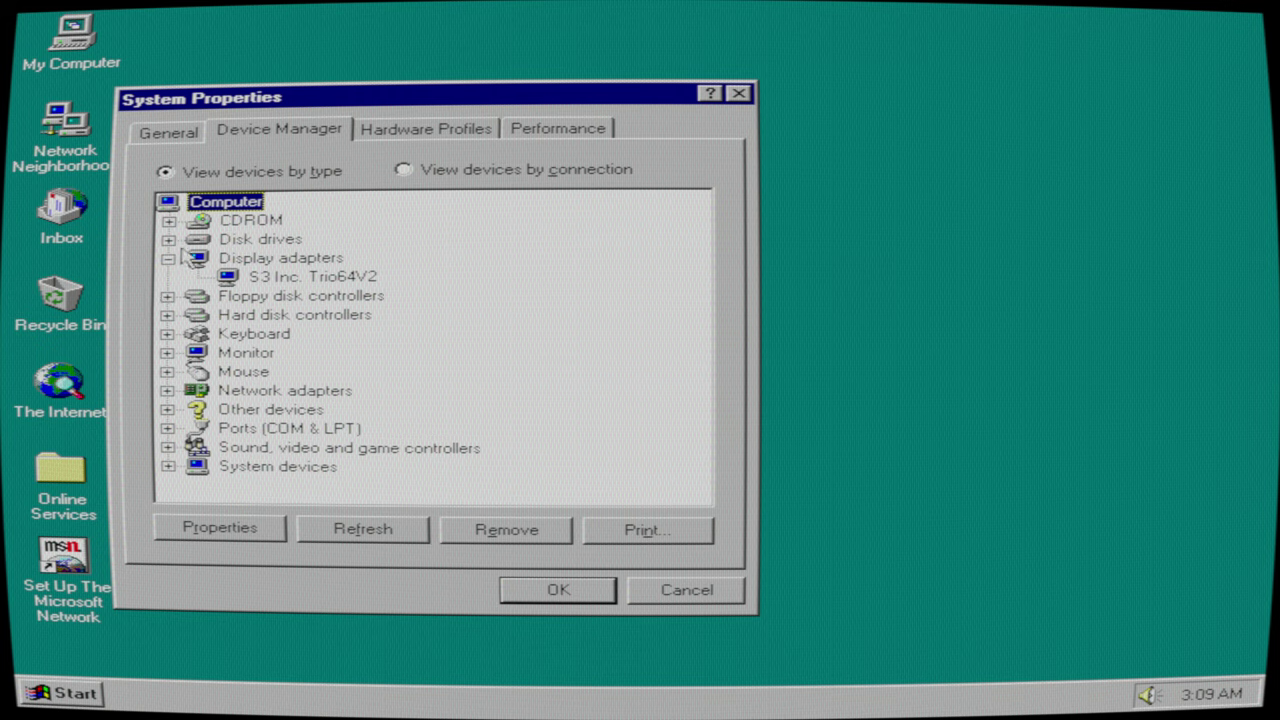
{"action": "left_click", "coordinate": [168, 239]}
{"action": "left_click", "coordinate": [168, 352]}
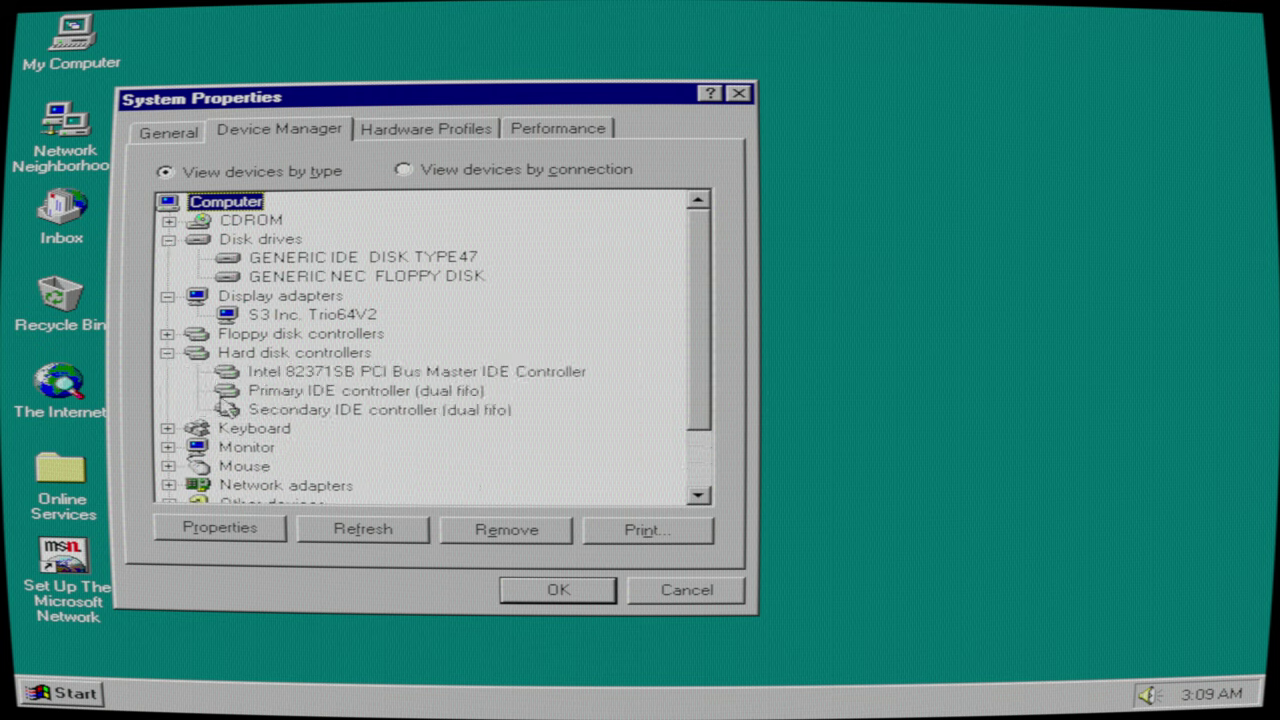
{"action": "left_click_drag", "start_coordinate": [709, 337], "coordinate": [706, 438]}
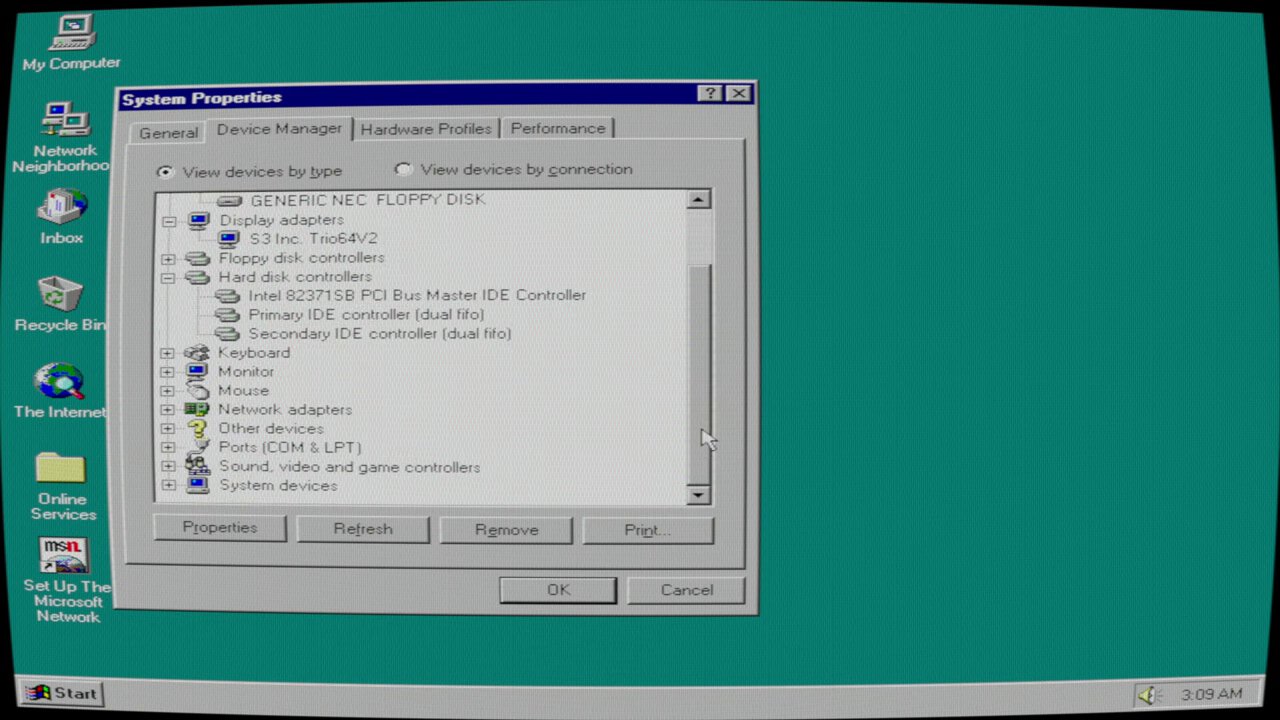
{"action": "left_click", "coordinate": [167, 466]}
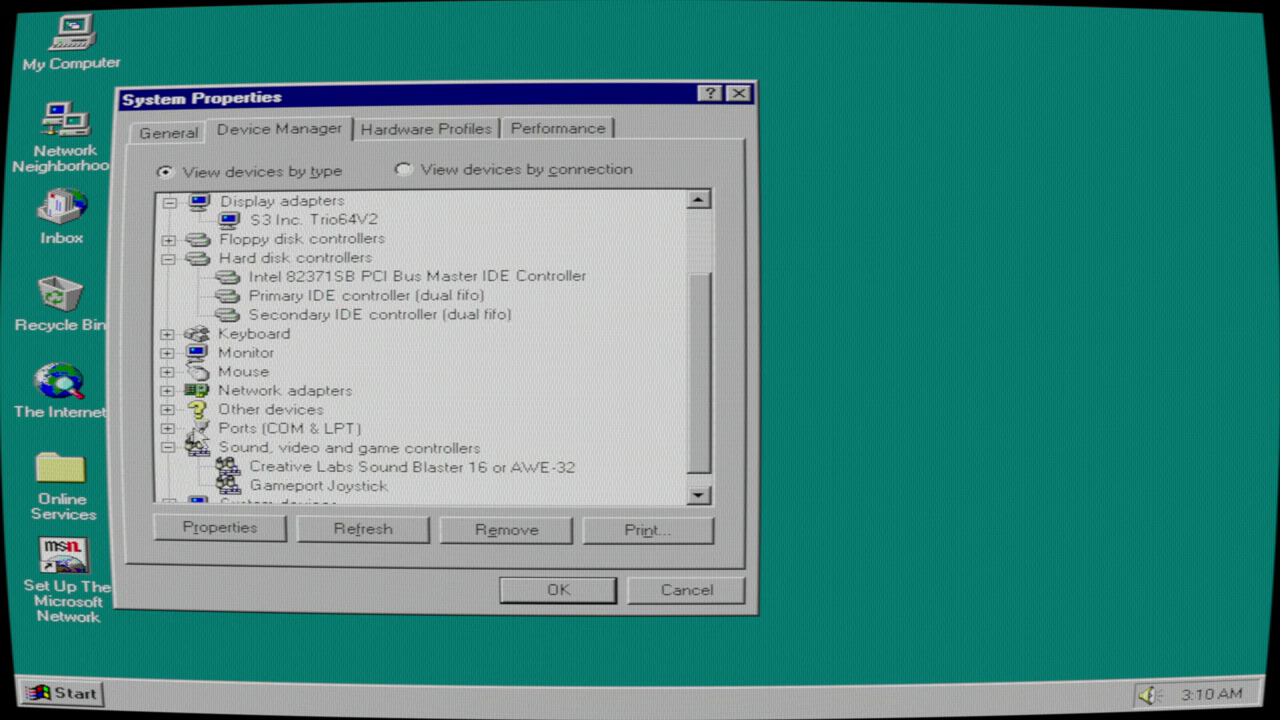
- Expand System devices, Monitor, Mouse and Network adapters to review their devices
{"action": "left_click_drag", "start_coordinate": [703, 383], "coordinate": [690, 477]}
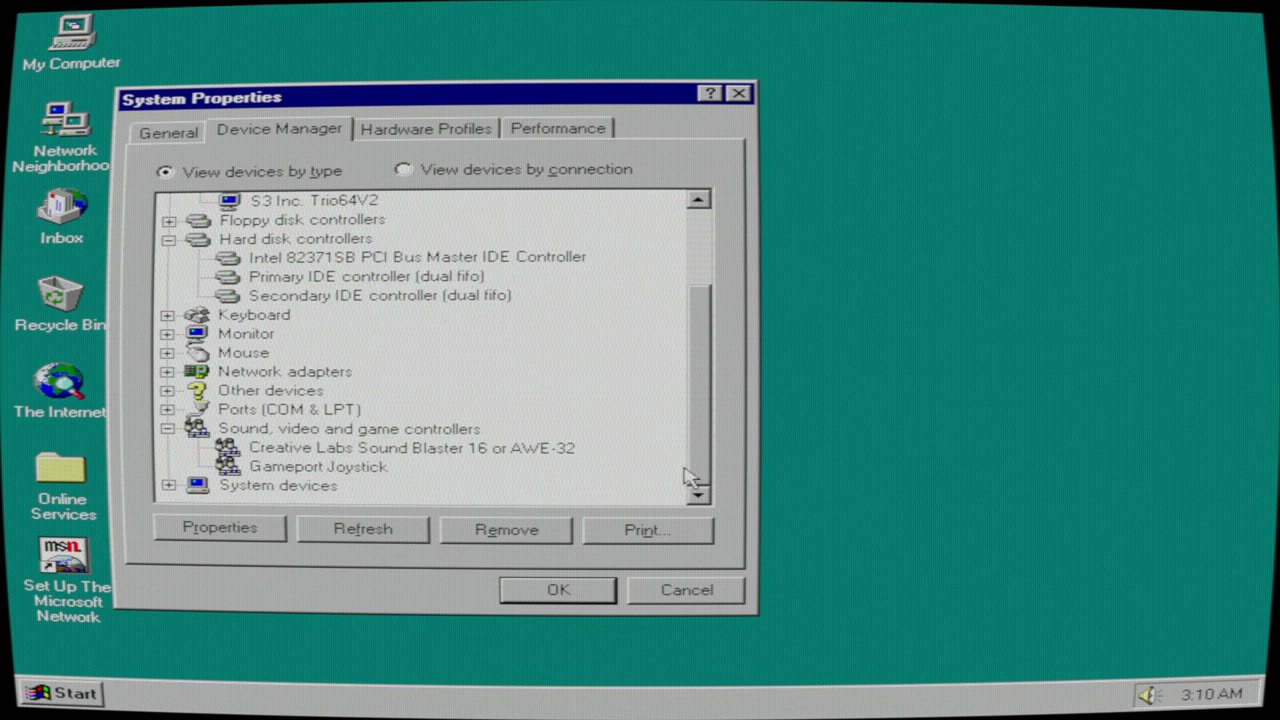
{"action": "left_click", "coordinate": [167, 485]}
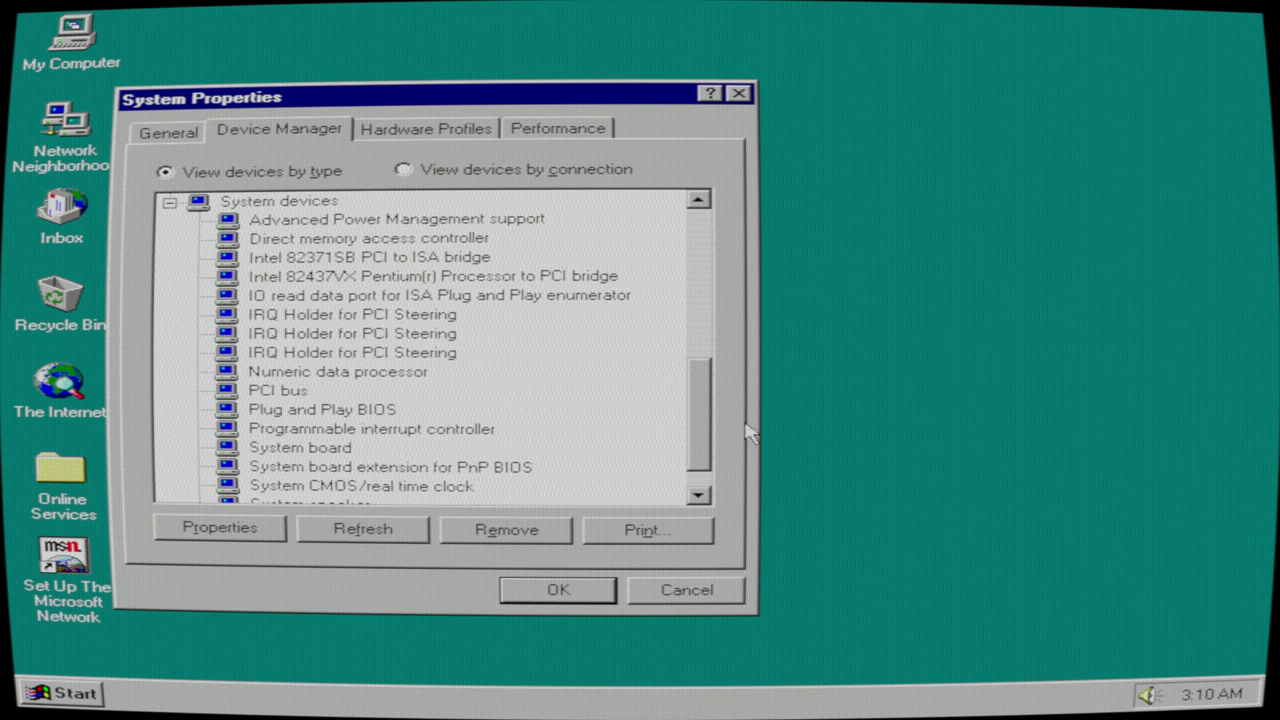
{"action": "left_click_drag", "start_coordinate": [703, 391], "coordinate": [711, 280]}
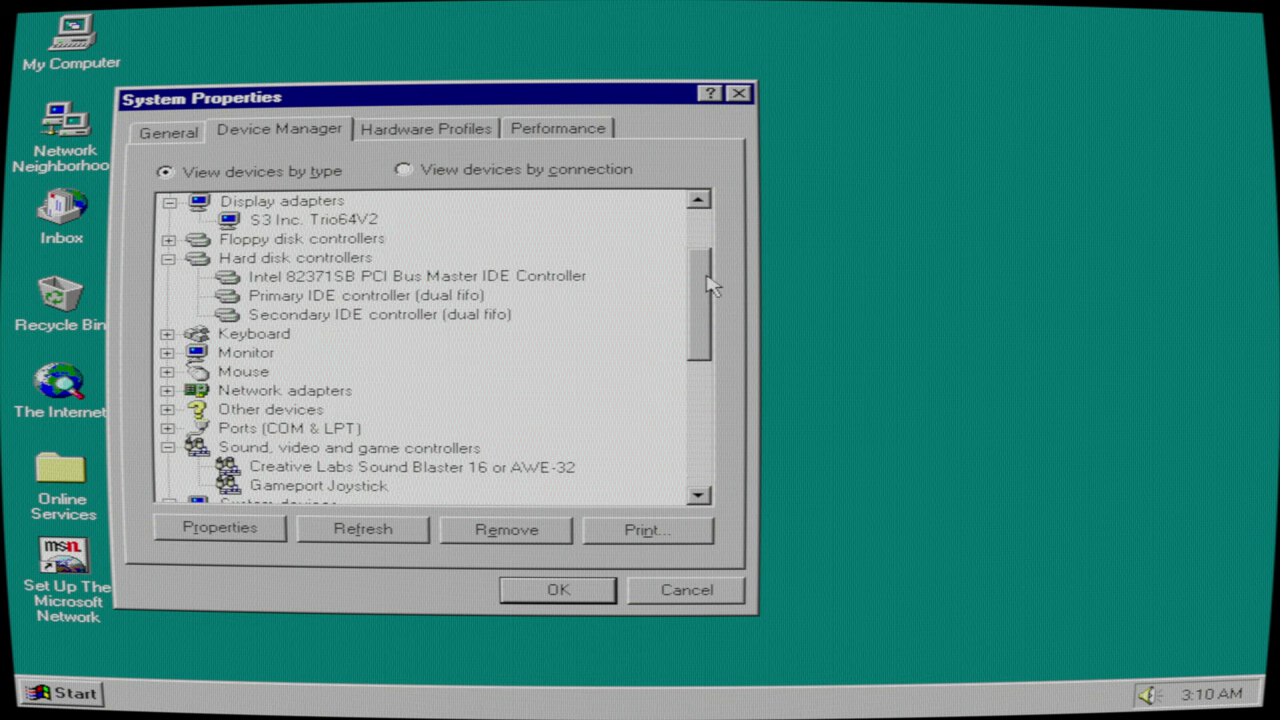
{"action": "left_click", "coordinate": [167, 353]}
{"action": "left_click", "coordinate": [168, 391]}
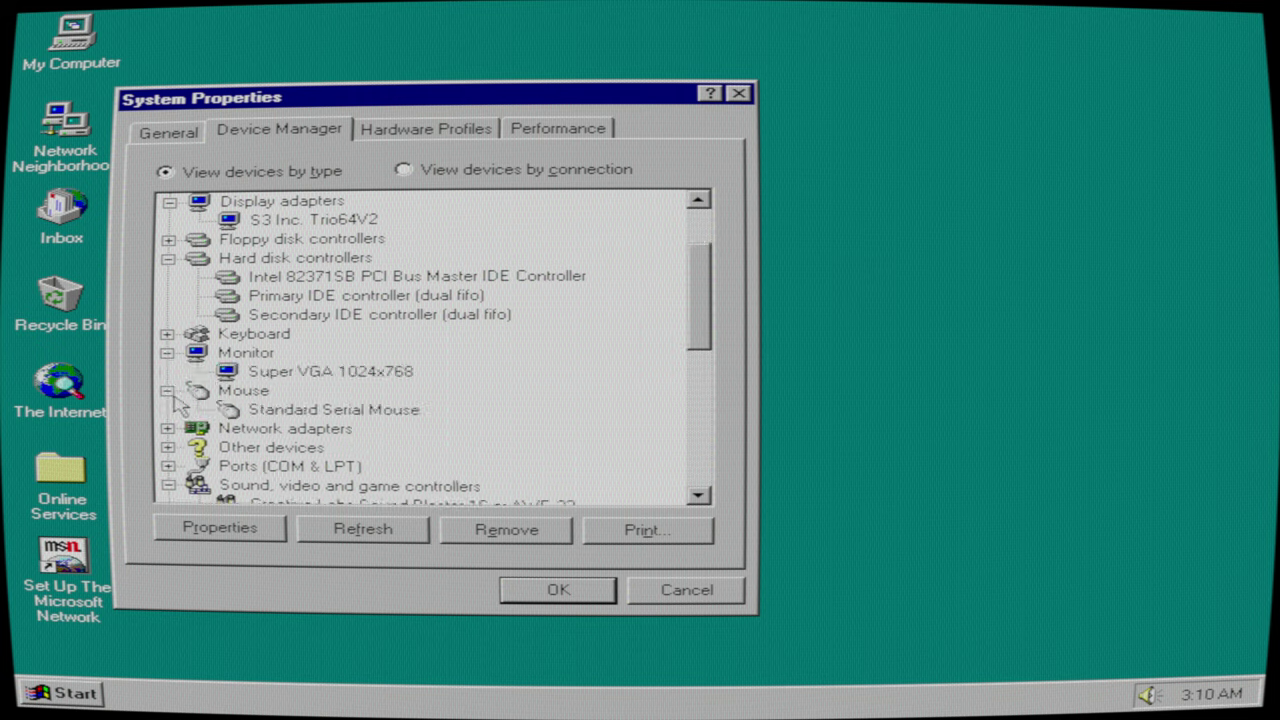
{"action": "left_click", "coordinate": [168, 429]}
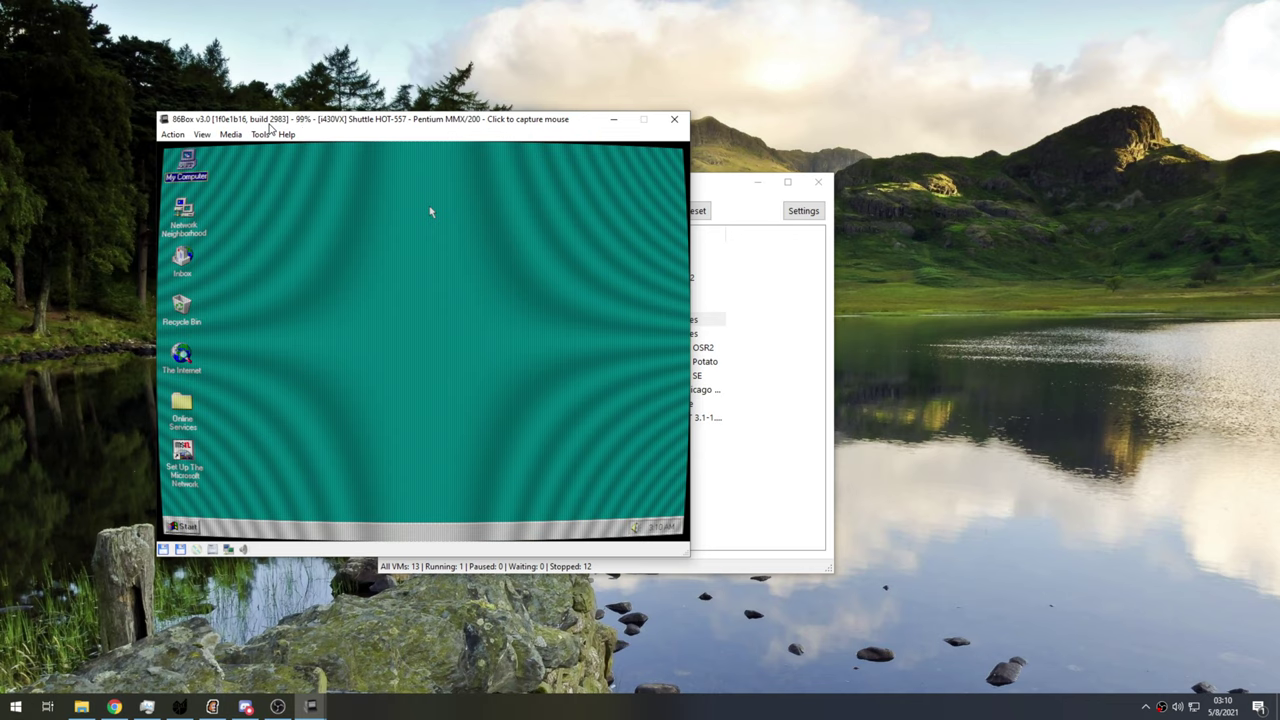
- Confirm the OpenGL (3.3 Core) renderer and start selecting a shader from the OpenGL options
{"action": "left_click", "coordinate": [206, 135]}
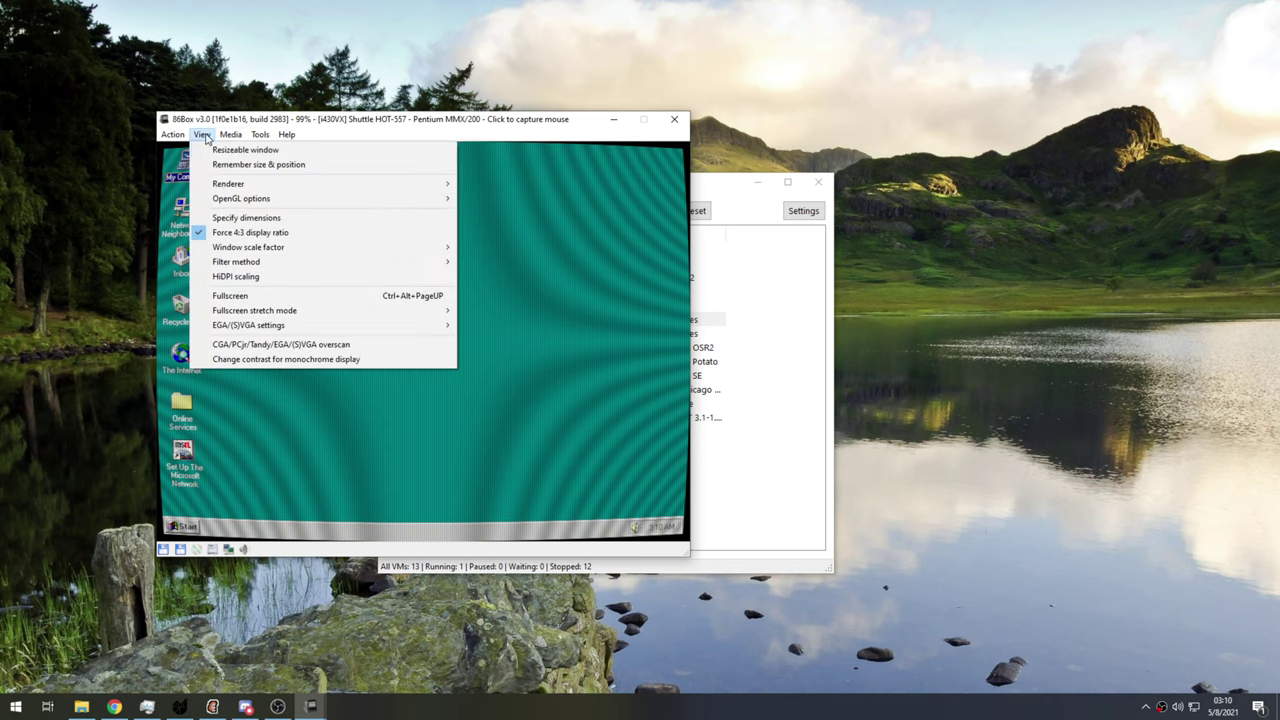
{"action": "mouse_move", "coordinate": [440, 184]}
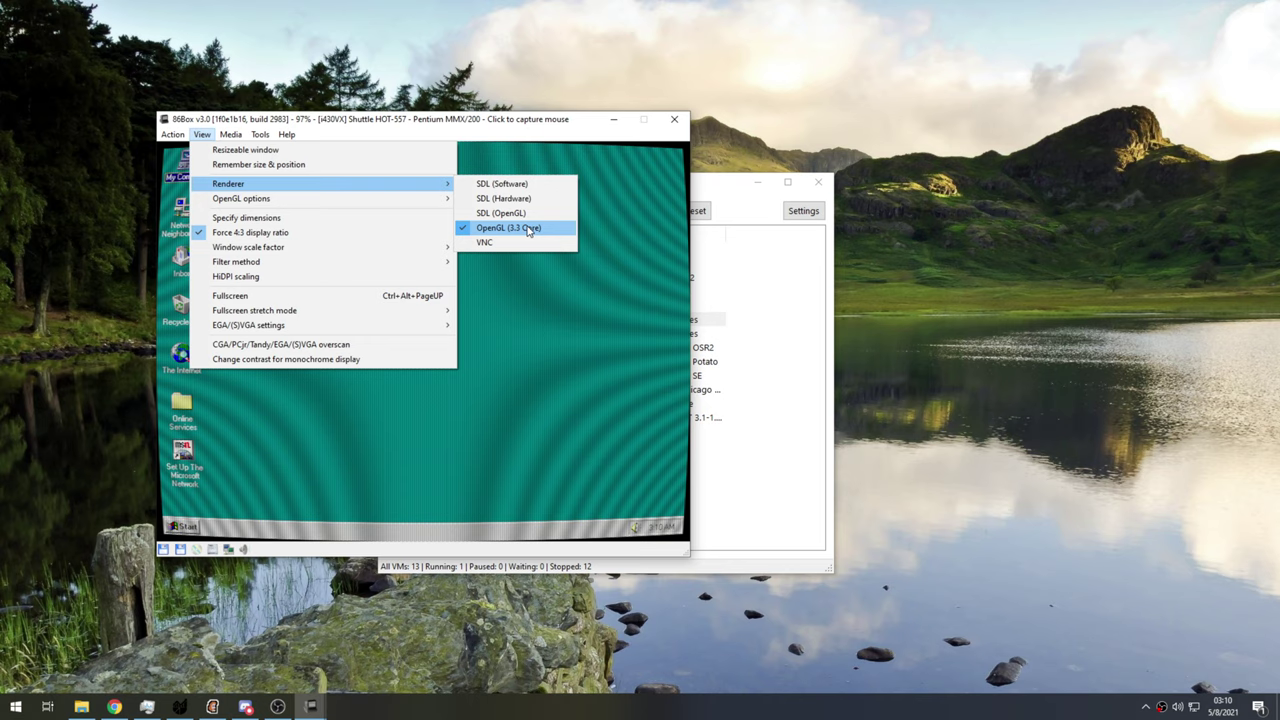
{"action": "mouse_move", "coordinate": [372, 204]}
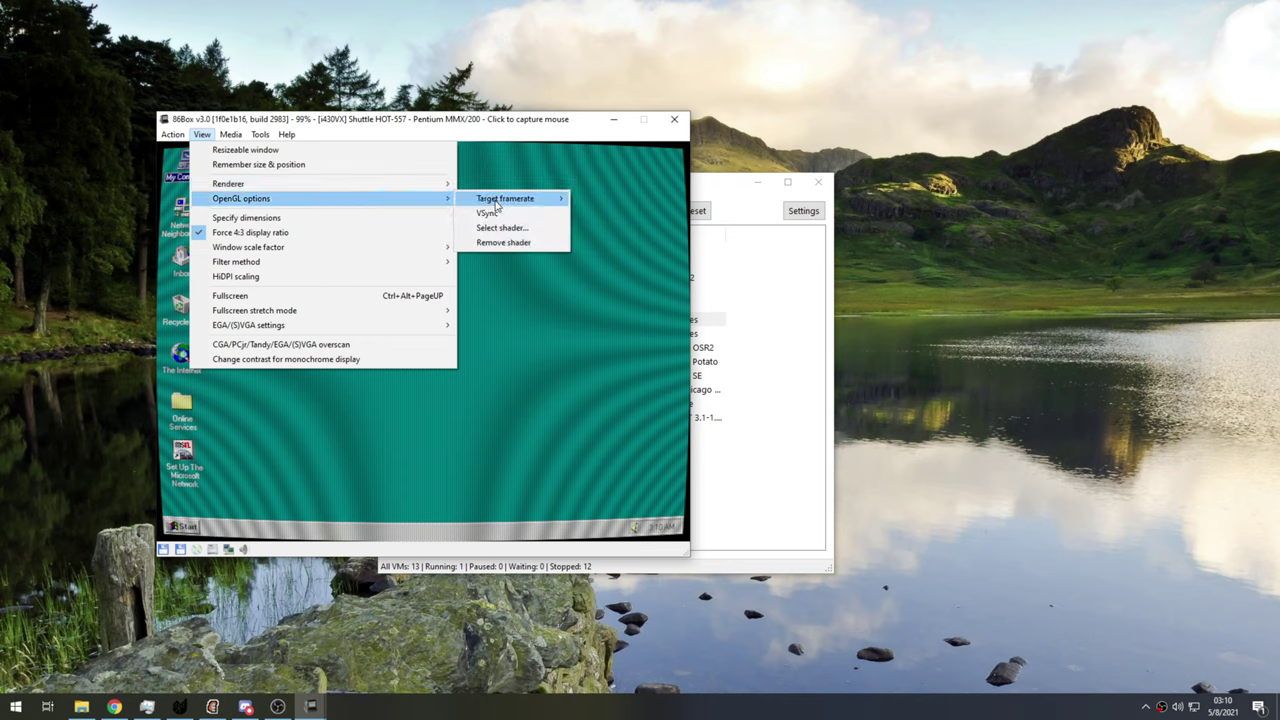
{"action": "left_click", "coordinate": [512, 229]}
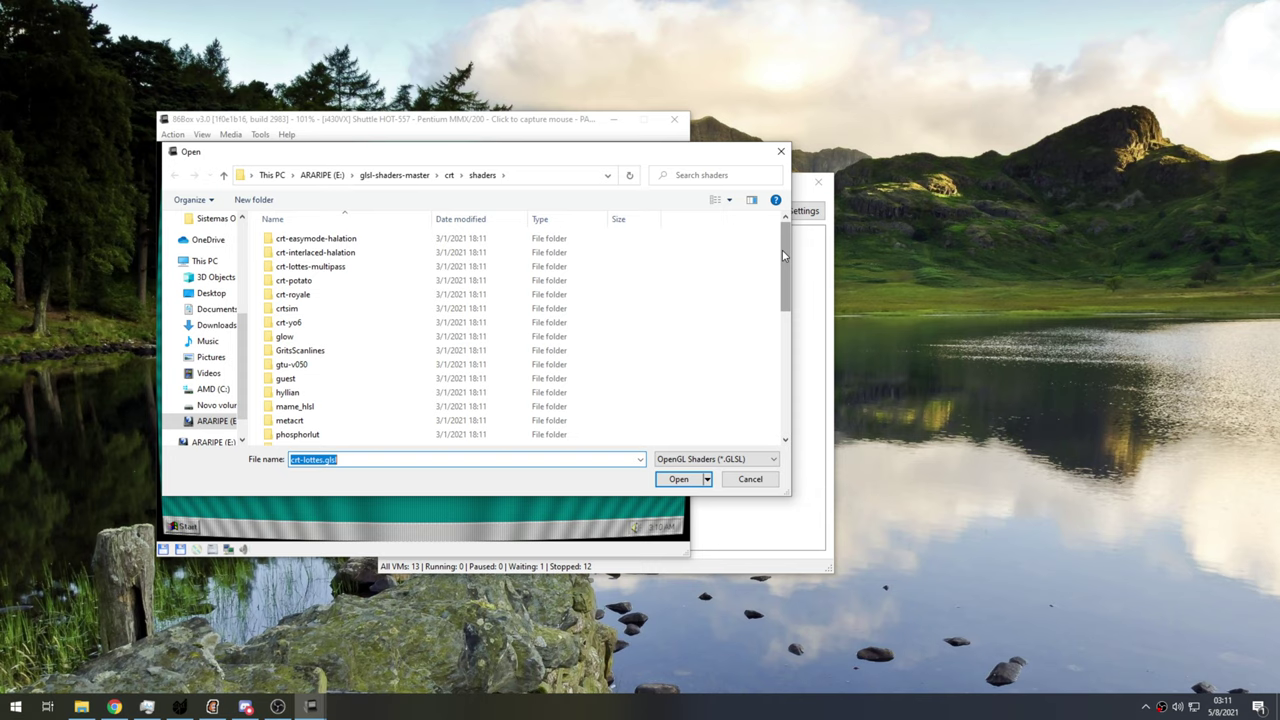
- Browse the crt\shaders folder and load yeetron.glsl as the OpenGL shader
{"action": "left_click_drag", "start_coordinate": [782, 250], "coordinate": [781, 351]}
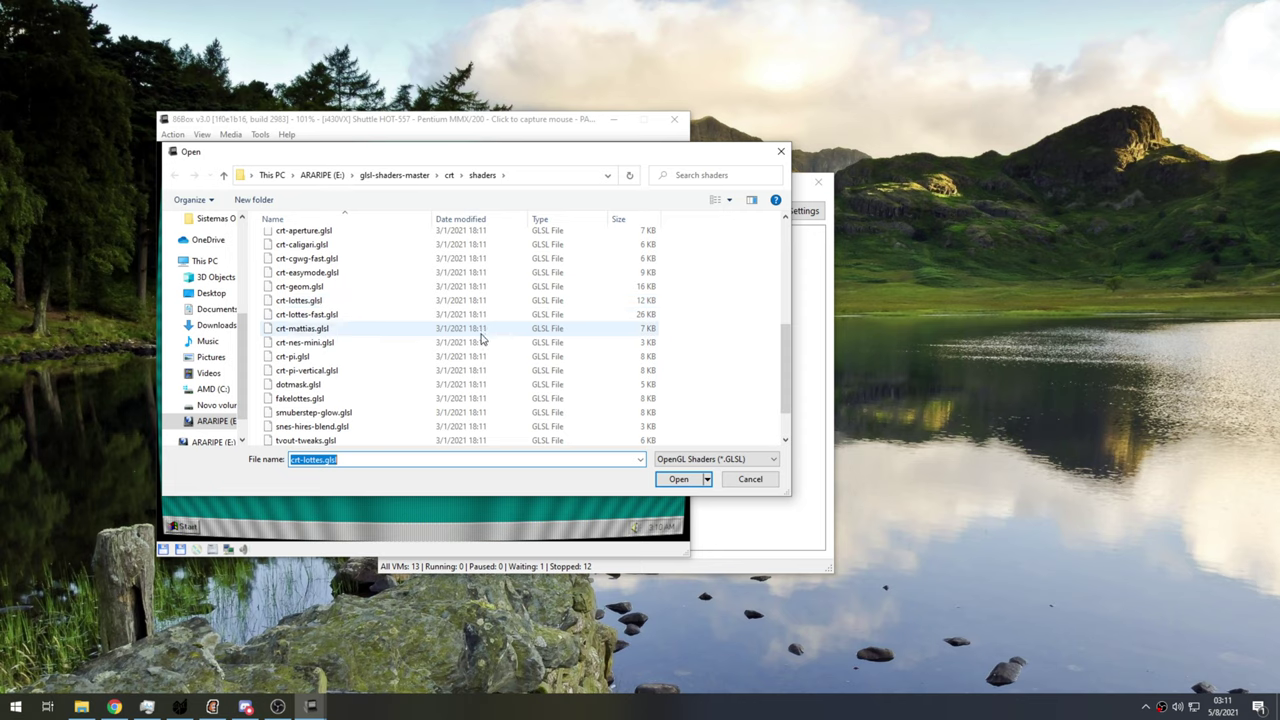
{"action": "scroll", "coordinate": [480, 340], "scroll_direction": "down", "scroll_amount": 1}
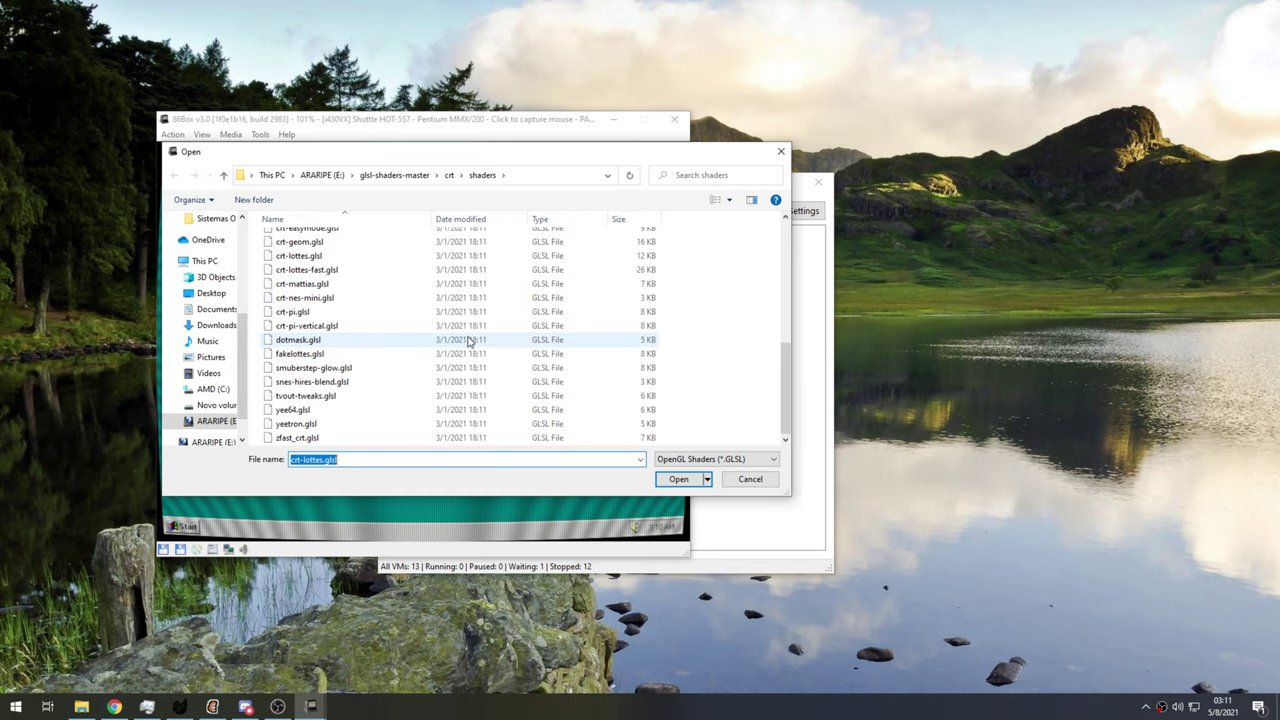
{"action": "left_click", "coordinate": [342, 423]}
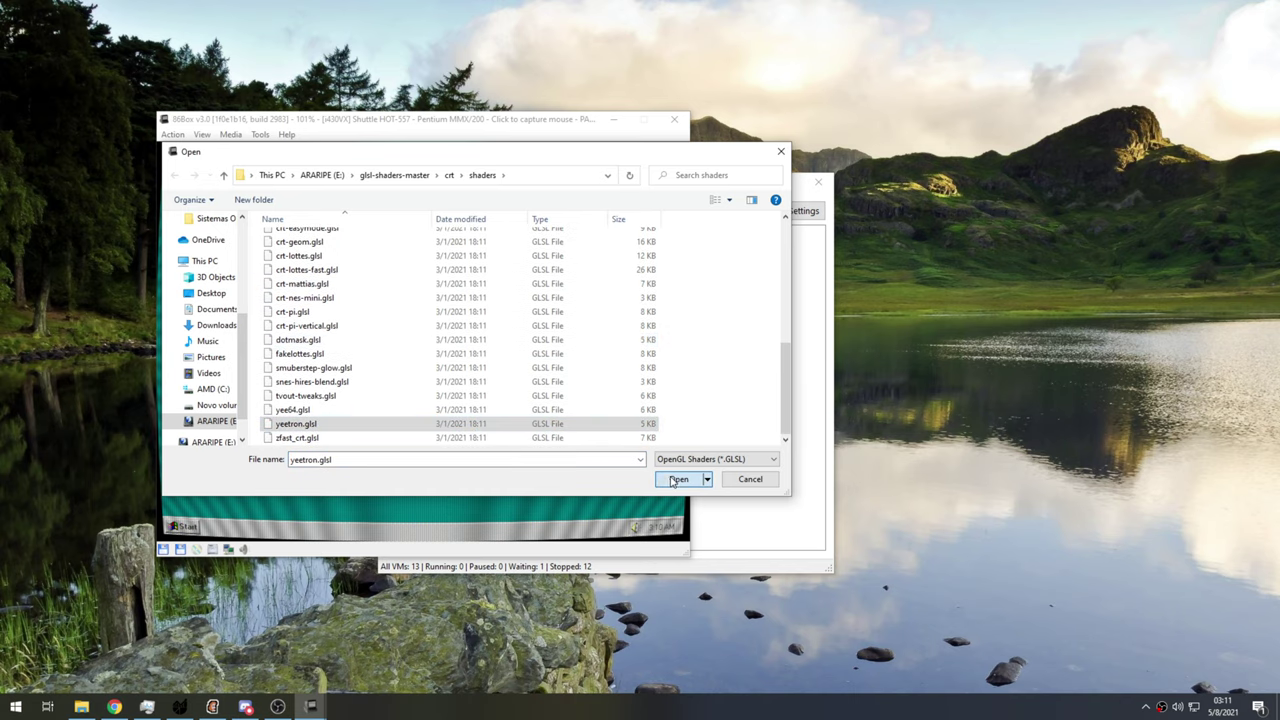
{"action": "left_click", "coordinate": [677, 478]}
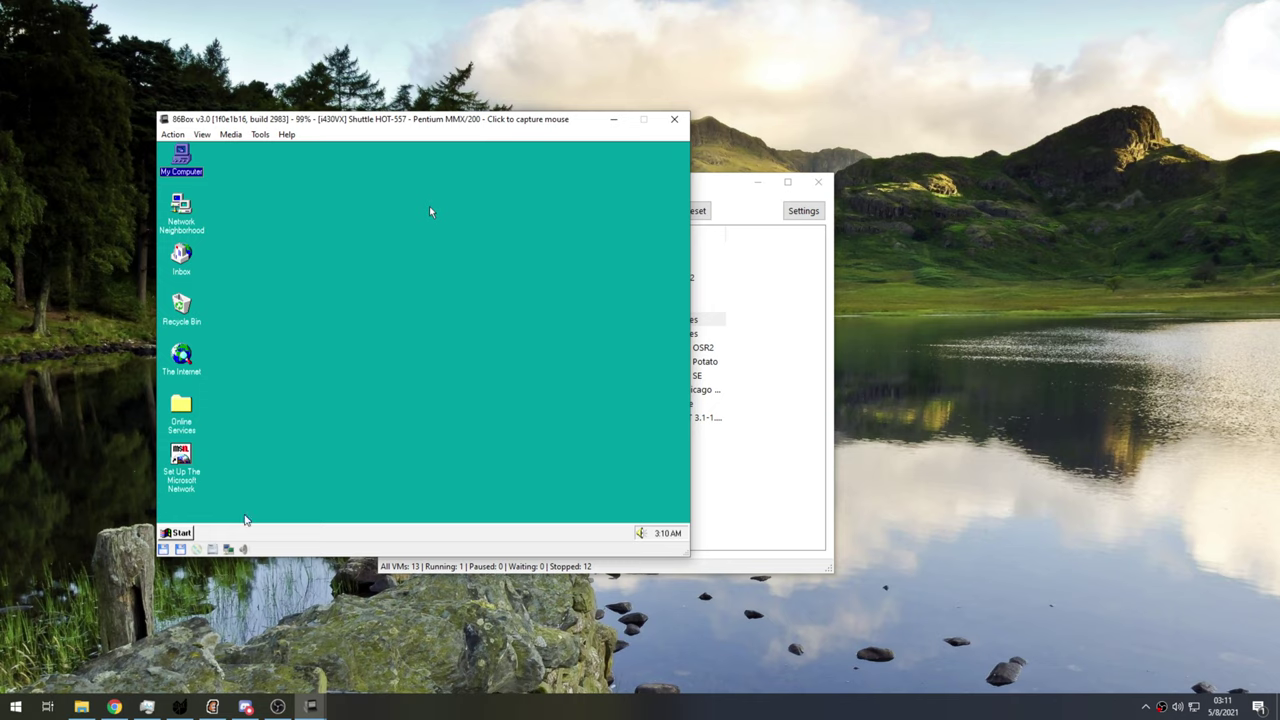
- Capture the mouse in the VM, deselect My Computer and open the desktop shortcut menu
{"action": "left_click", "coordinate": [279, 532]}
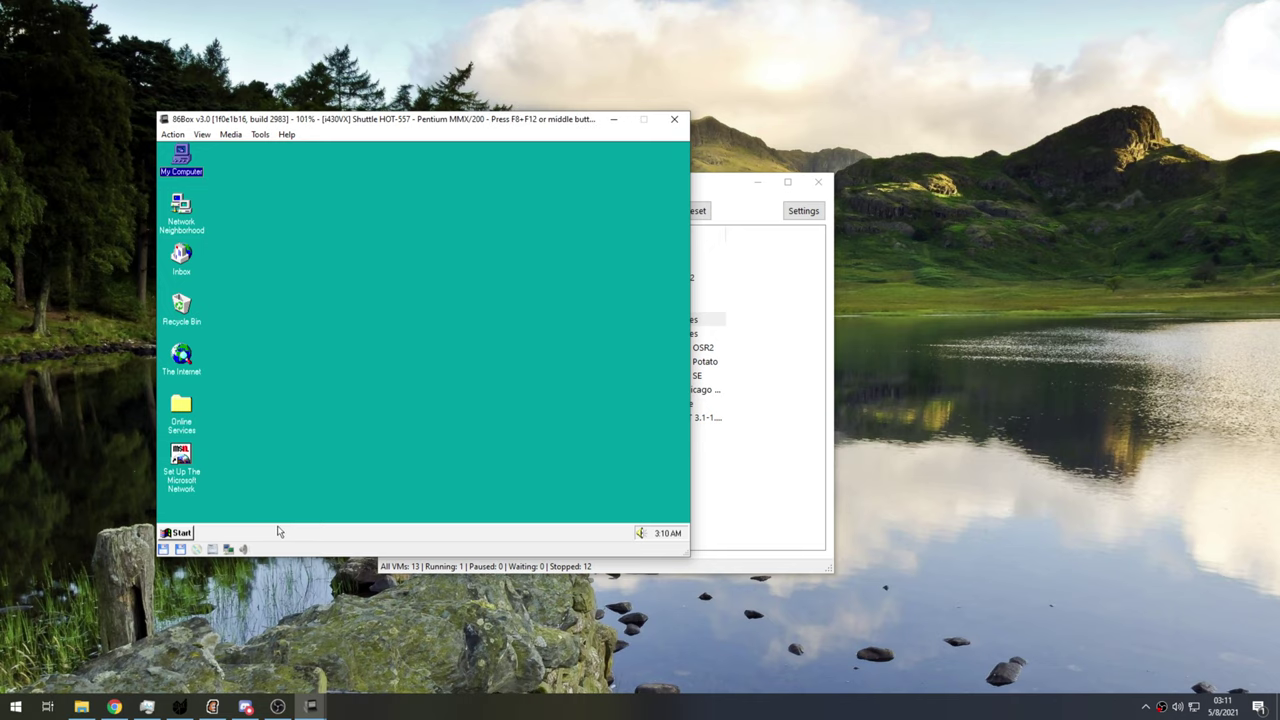
{"action": "left_click", "coordinate": [258, 212]}
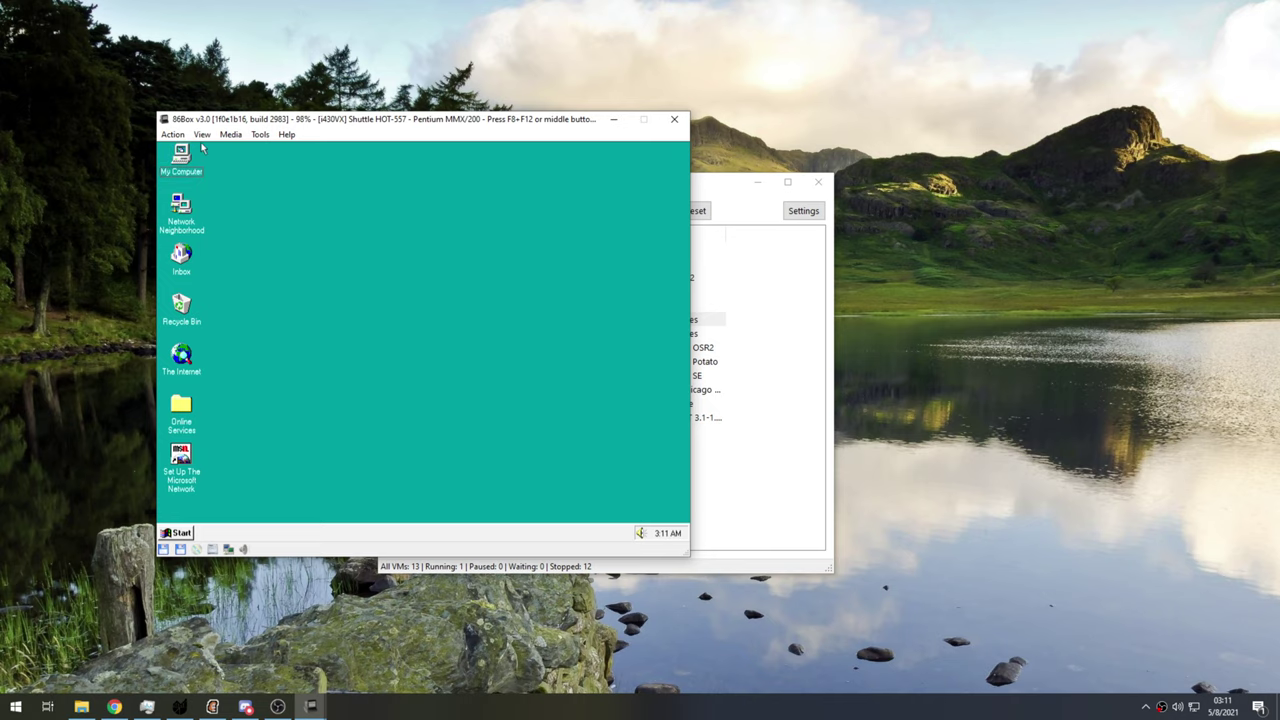
{"action": "right_click", "coordinate": [361, 280]}
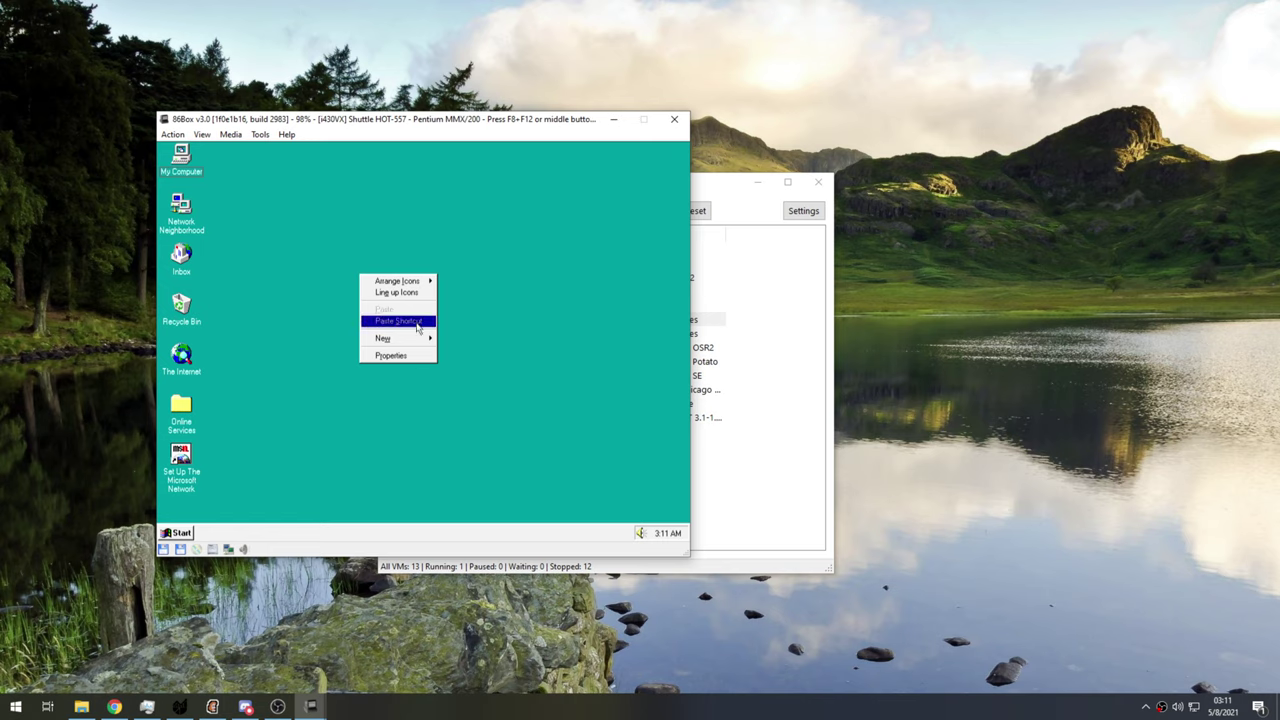
- Open and close the Windows 95 Display Properties, then release the mouse from the VM
{"action": "left_click", "coordinate": [391, 355]}
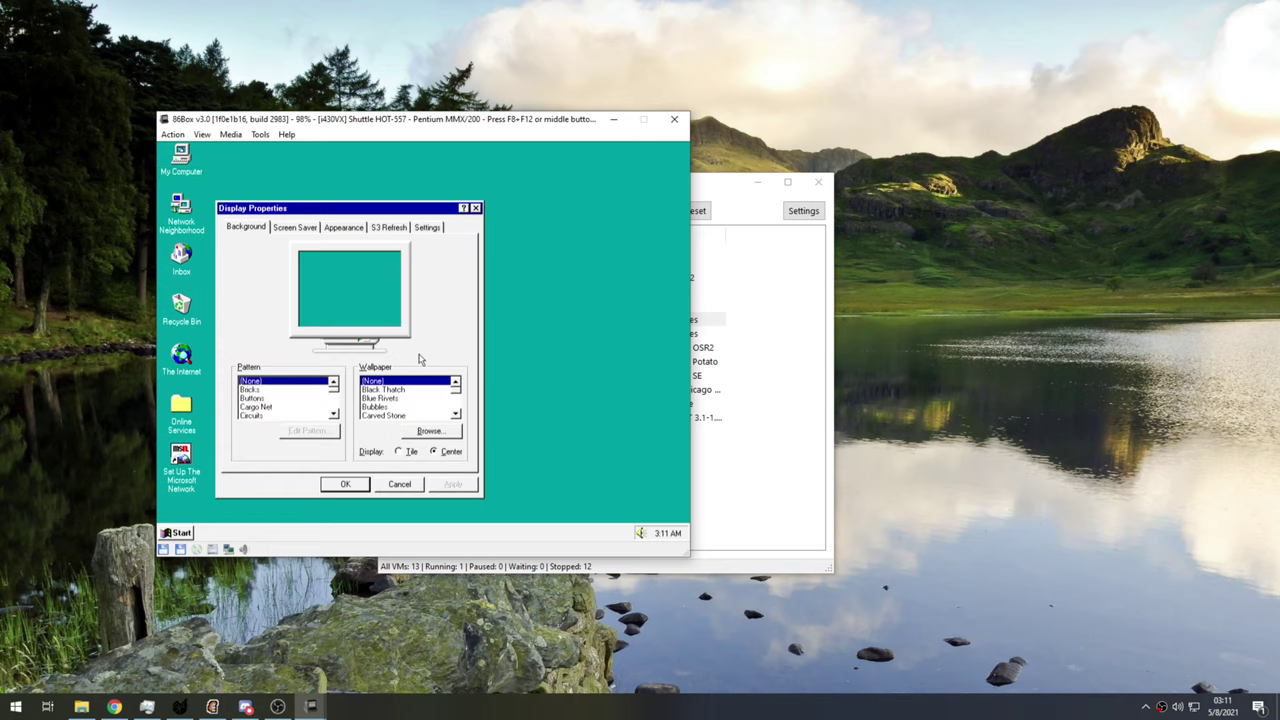
{"action": "left_click", "coordinate": [476, 209]}
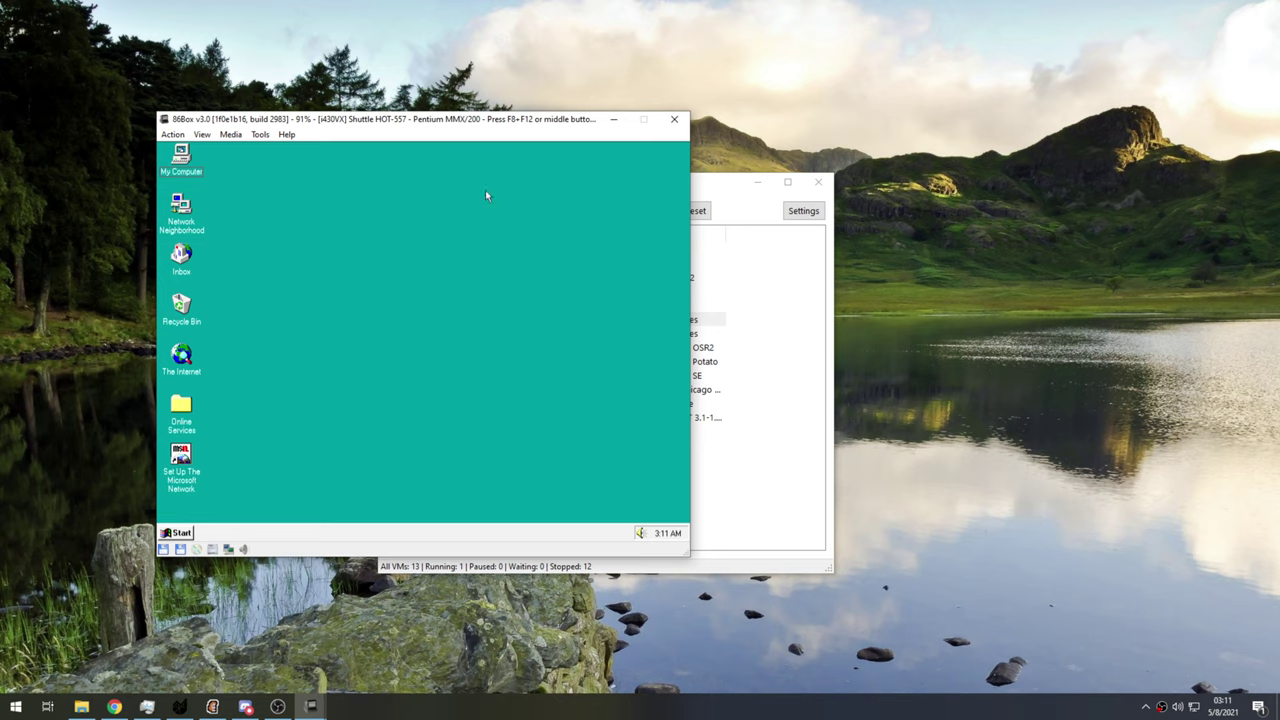
{"action": "middle_click", "coordinate": [485, 195]}
- Load zfast_crt.glsl as the OpenGL shader via View > OpenGL options > Select shader
{"action": "left_click", "coordinate": [230, 135]}
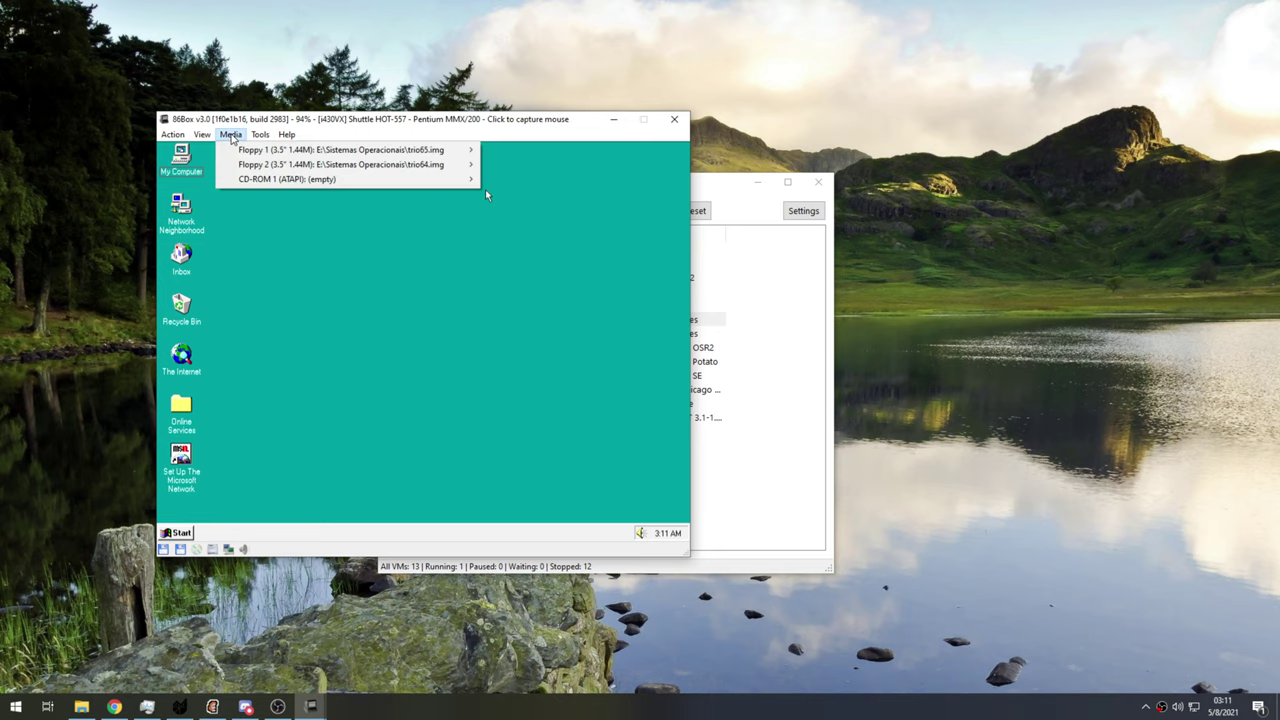
{"action": "mouse_move", "coordinate": [202, 134]}
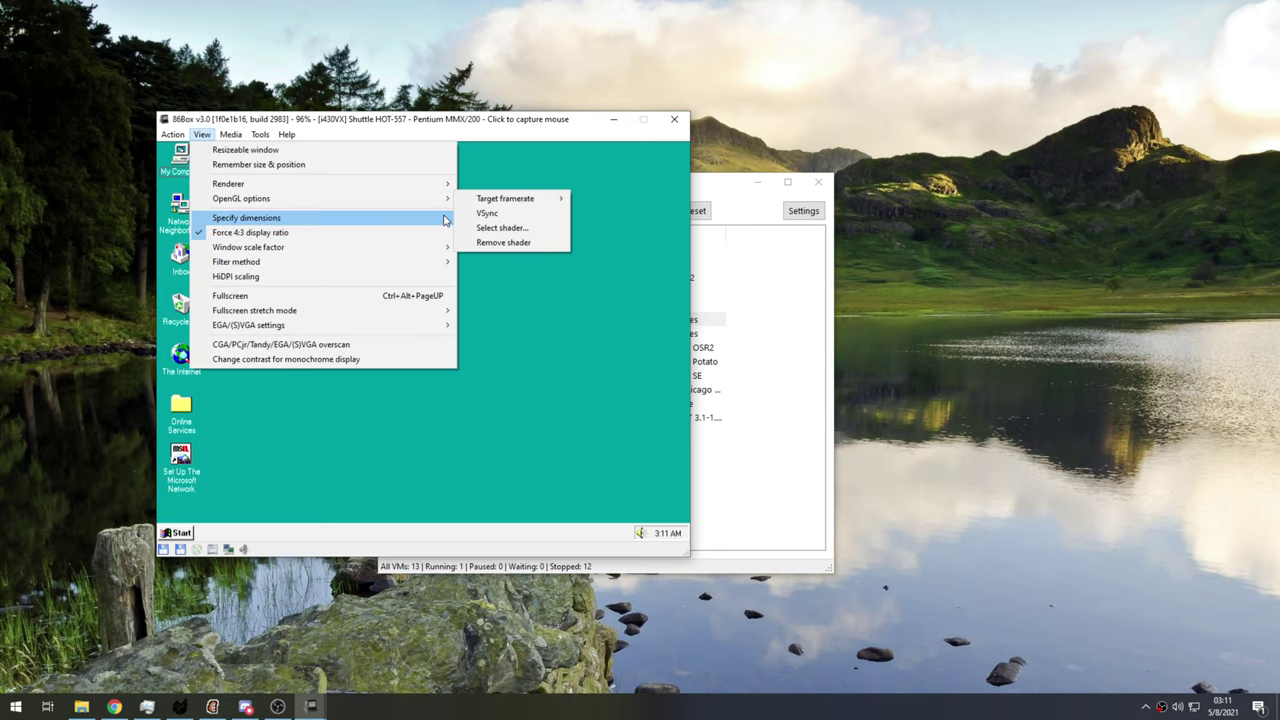
{"action": "left_click", "coordinate": [505, 228]}
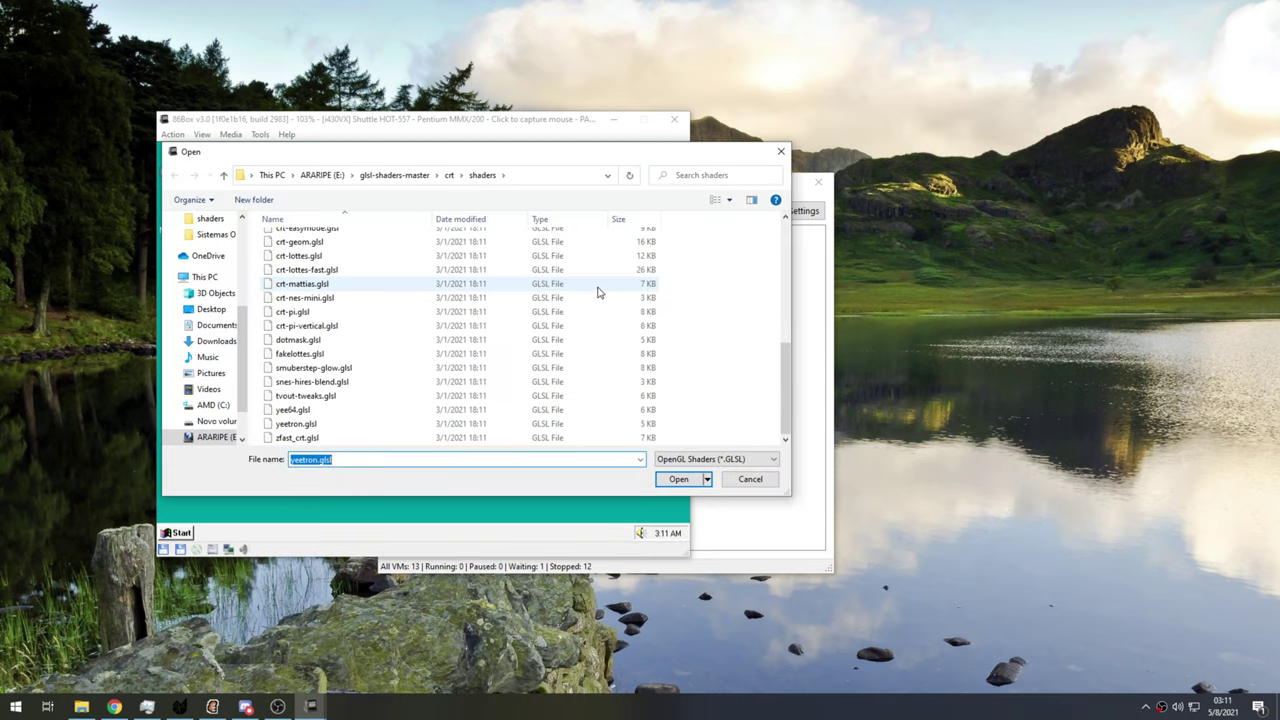
{"action": "left_click", "coordinate": [311, 438]}
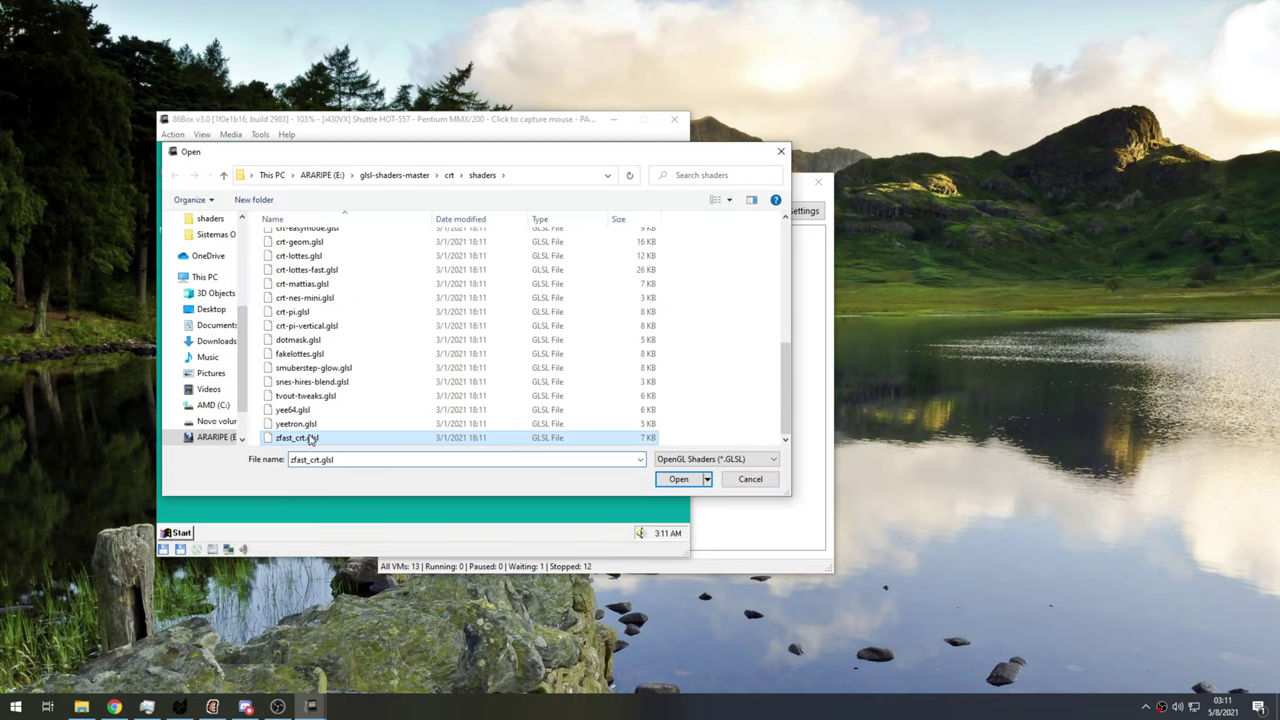
{"action": "left_click", "coordinate": [678, 479]}
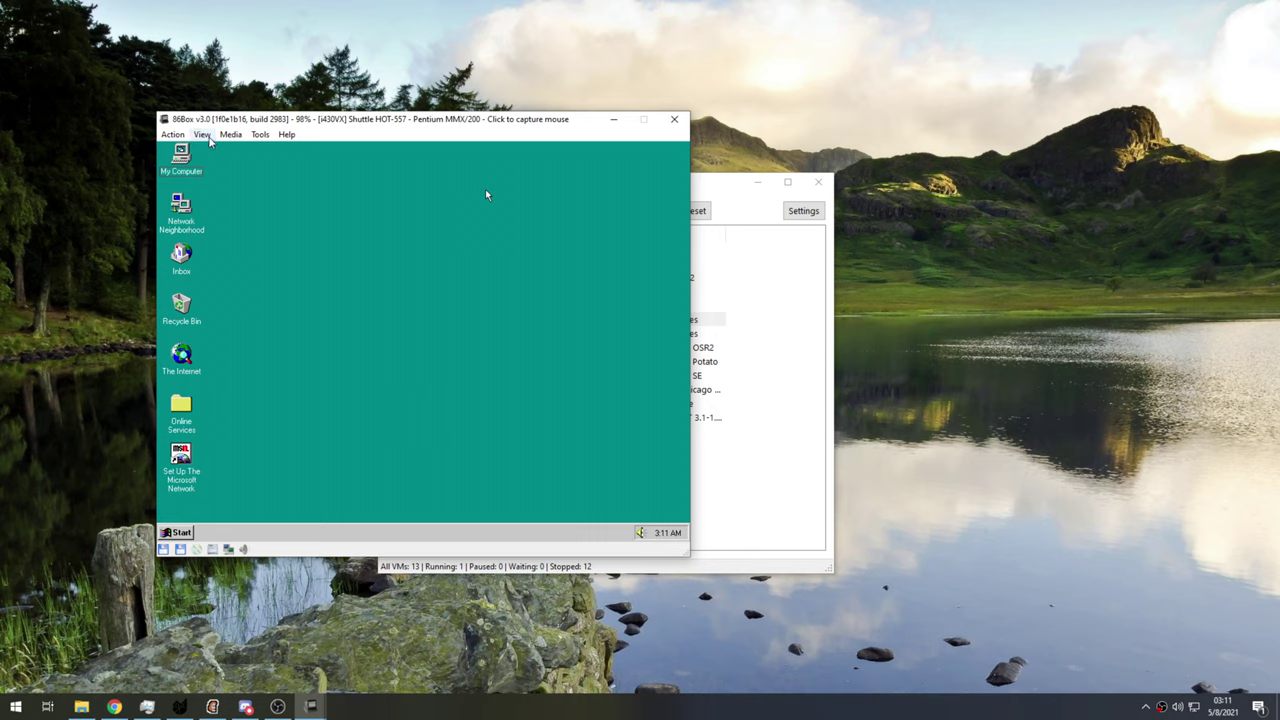
- Load crt-mattias.glsl as the OpenGL shader from the shader file picker
{"action": "left_click", "coordinate": [208, 137]}
{"action": "mouse_move", "coordinate": [368, 201]}
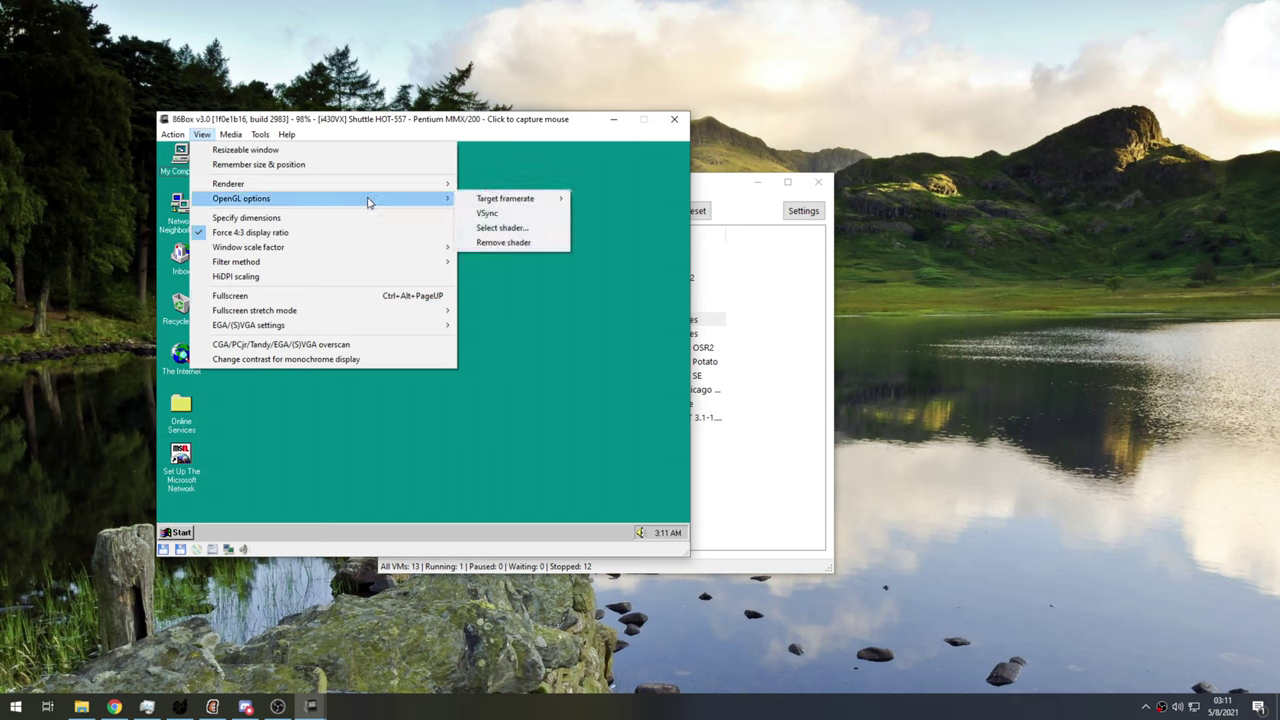
{"action": "left_click", "coordinate": [502, 228]}
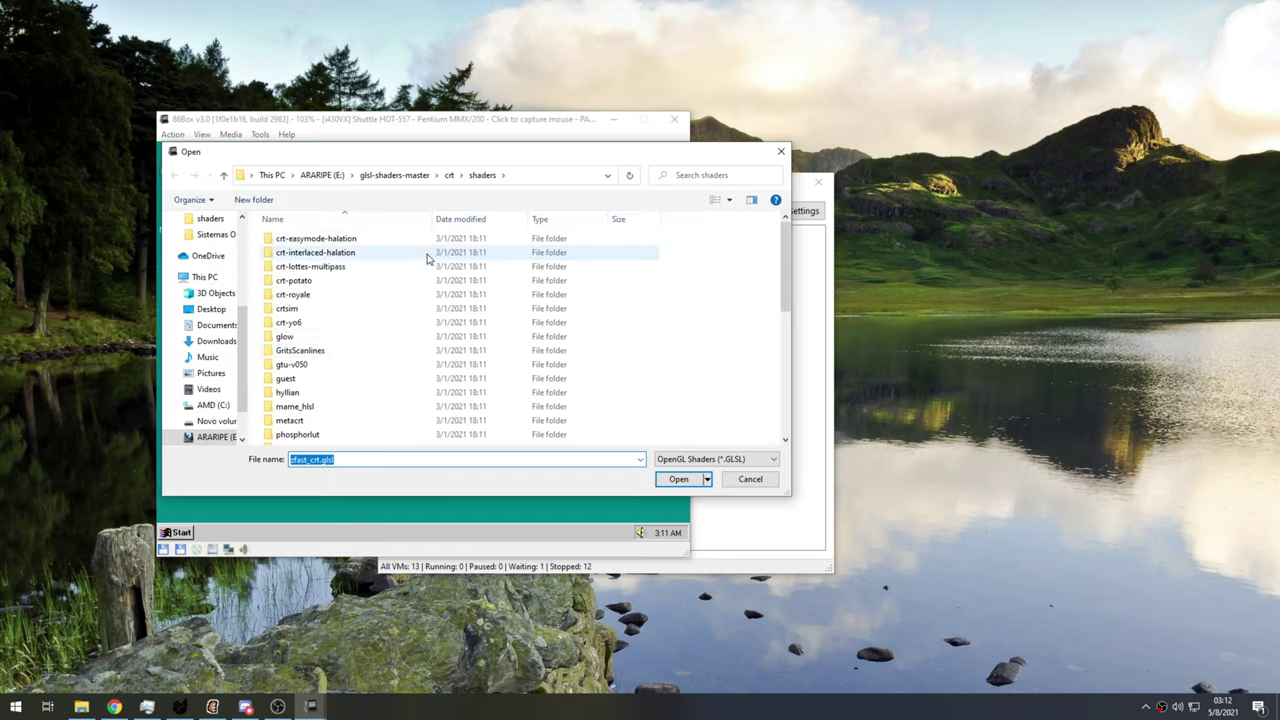
{"action": "scroll", "coordinate": [428, 258], "scroll_direction": "down", "scroll_amount": 5}
{"action": "scroll", "coordinate": [428, 266], "scroll_direction": "up", "scroll_amount": 3}
{"action": "scroll", "coordinate": [428, 270], "scroll_direction": "down", "scroll_amount": 4}
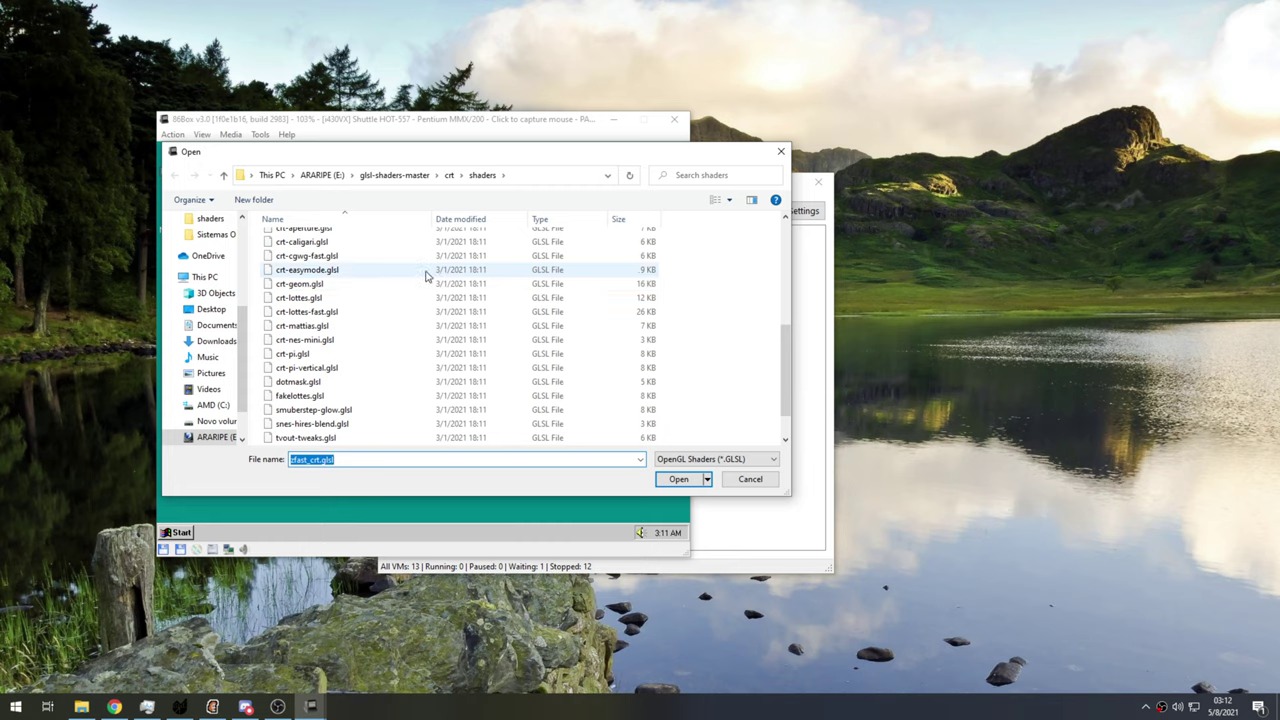
{"action": "scroll", "coordinate": [428, 275], "scroll_direction": "up", "scroll_amount": 1}
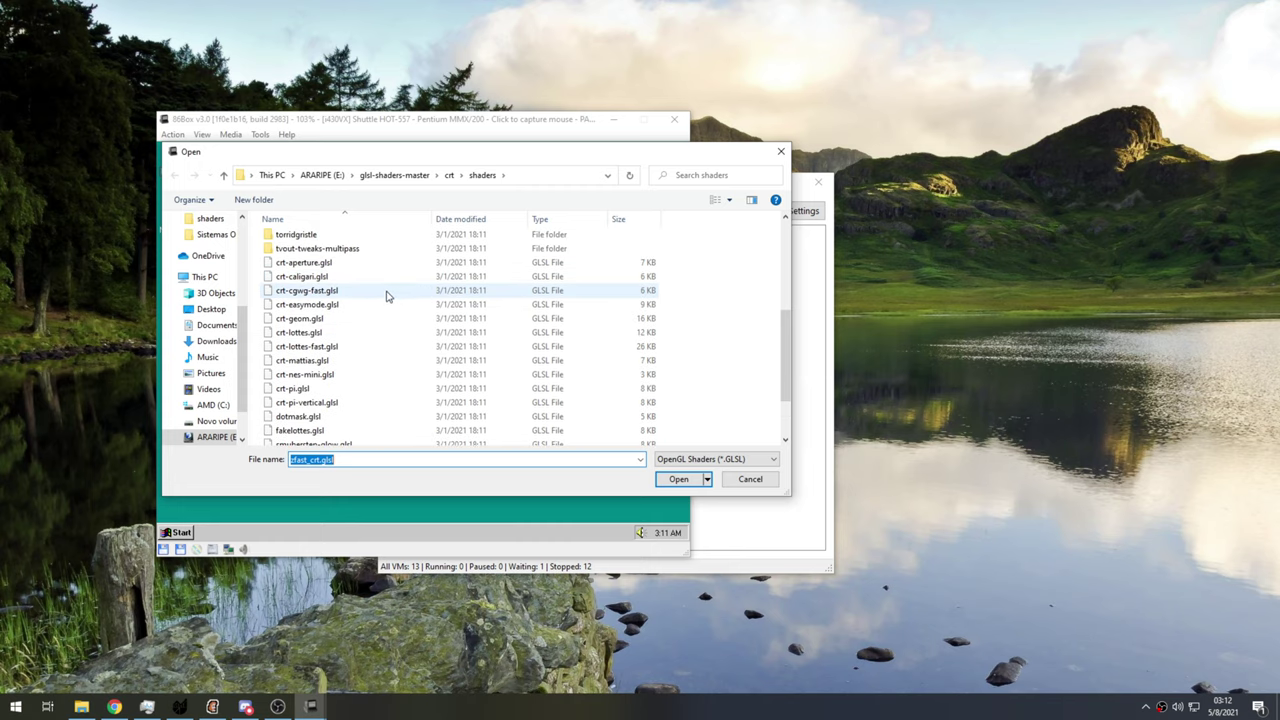
{"action": "left_click", "coordinate": [338, 360]}
{"action": "double_click", "coordinate": [338, 360]}
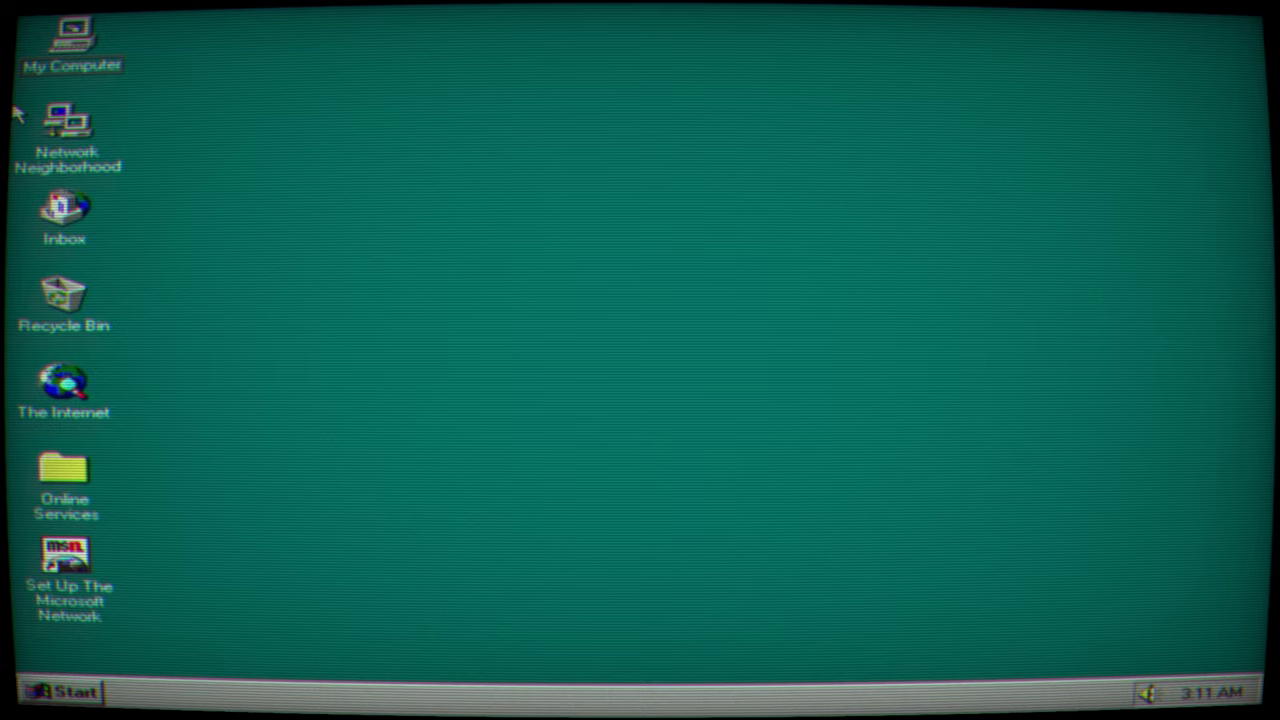
{"action": "left_click", "coordinate": [83, 37]}
{"action": "right_click", "coordinate": [83, 37]}
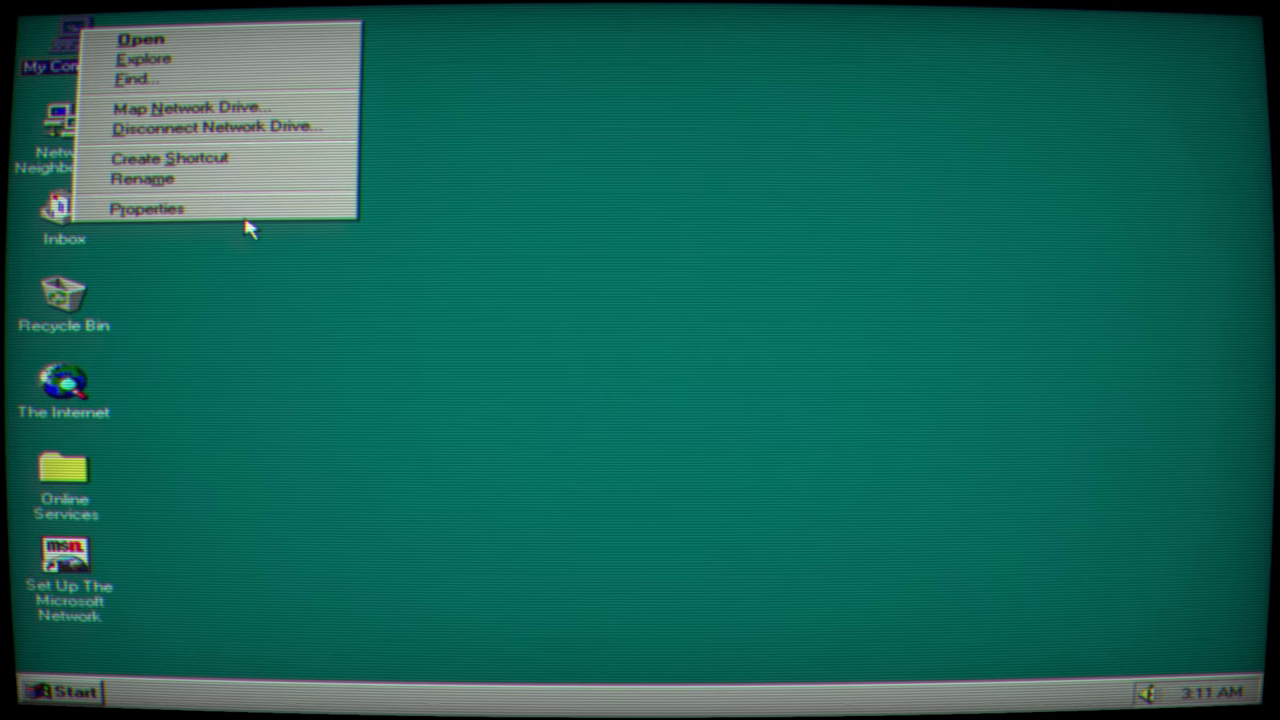
{"action": "left_click", "coordinate": [250, 210]}
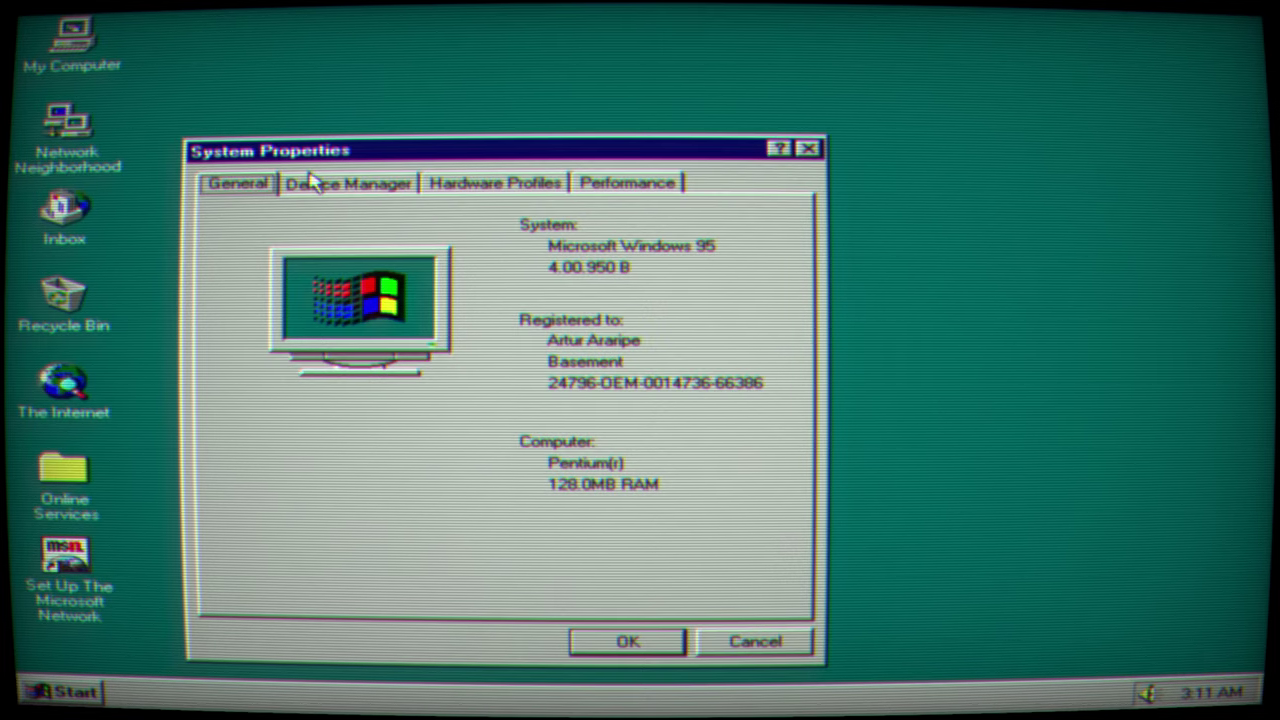
{"action": "left_click", "coordinate": [418, 183]}
{"action": "left_click", "coordinate": [588, 182]}
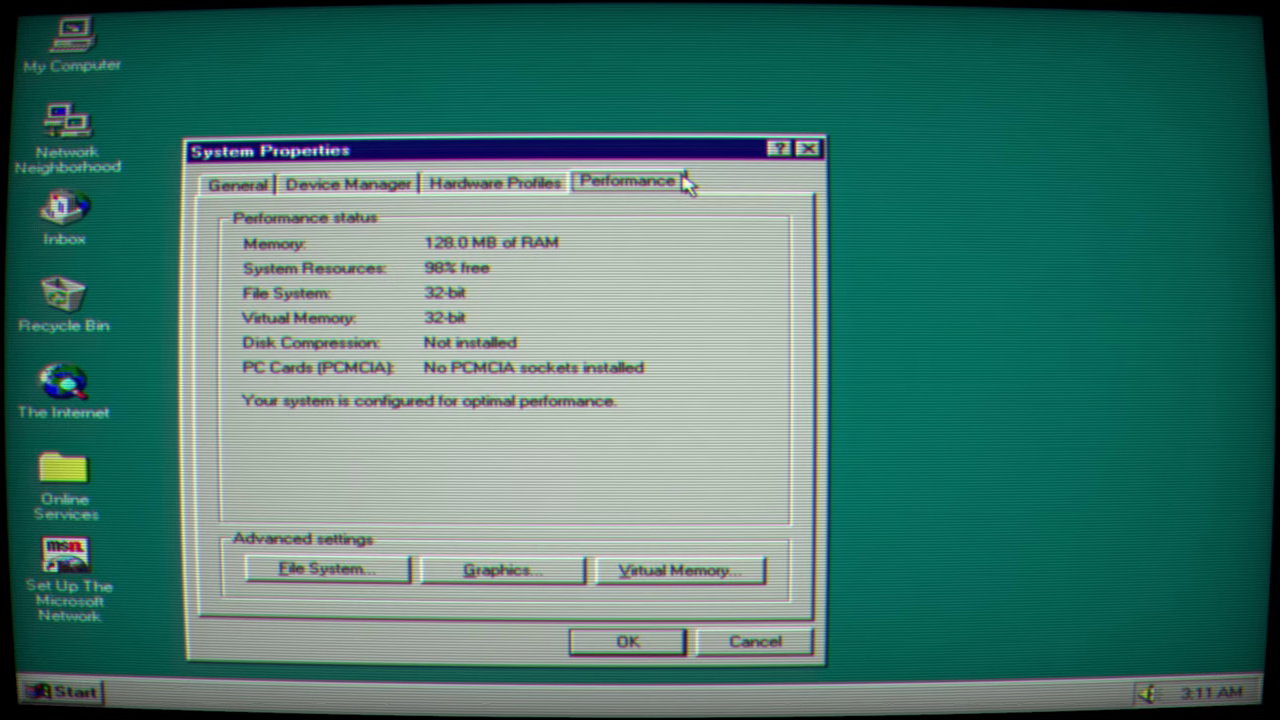
{"action": "left_click", "coordinate": [545, 181]}
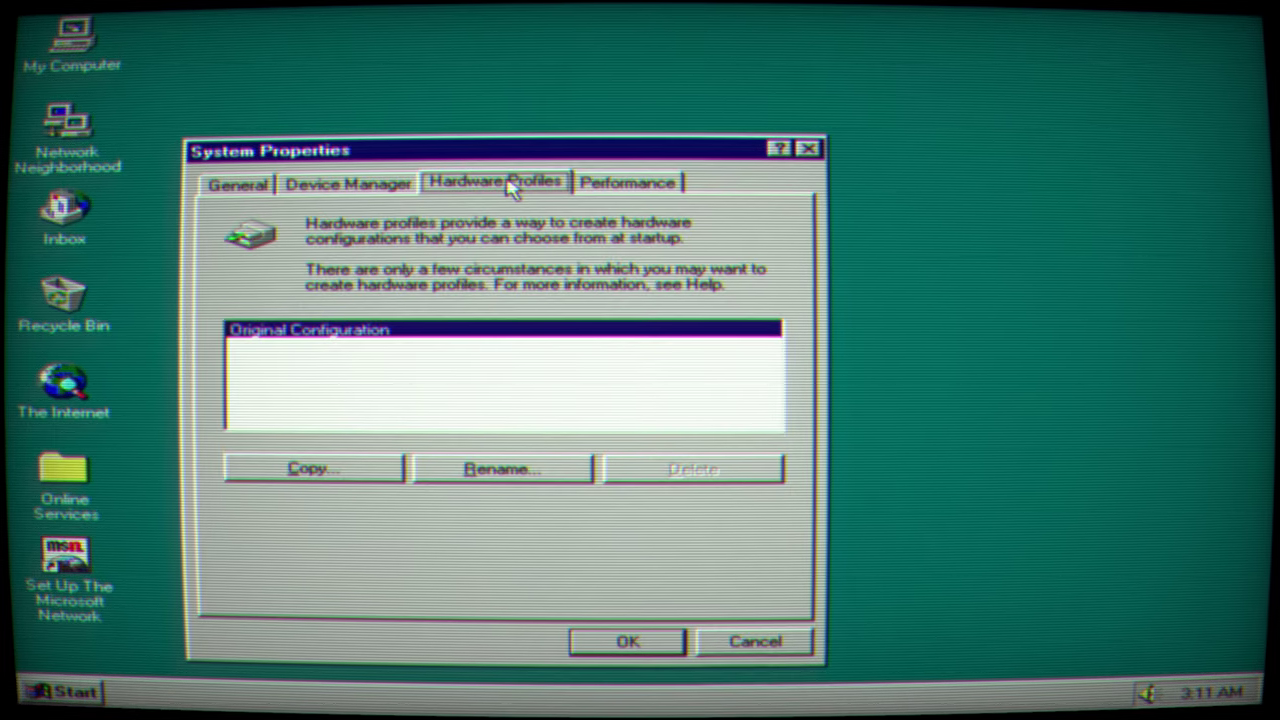
{"action": "left_click", "coordinate": [333, 187]}
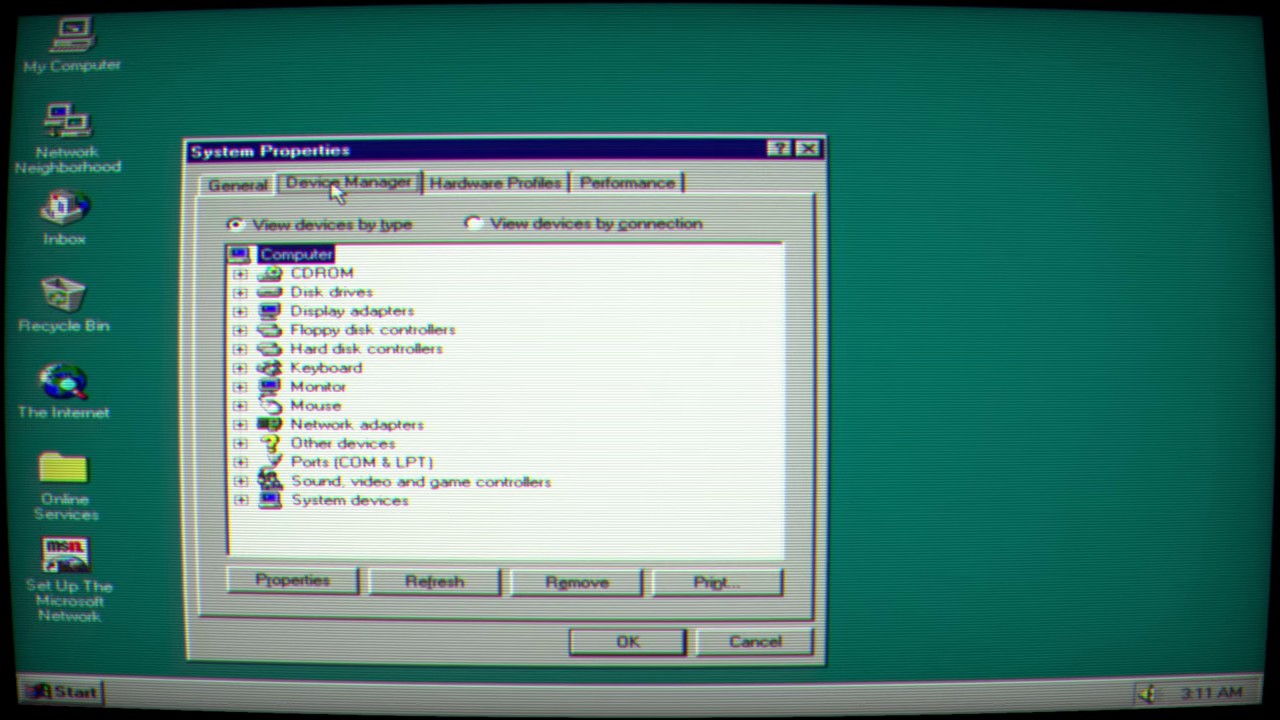
{"action": "left_click", "coordinate": [808, 148]}
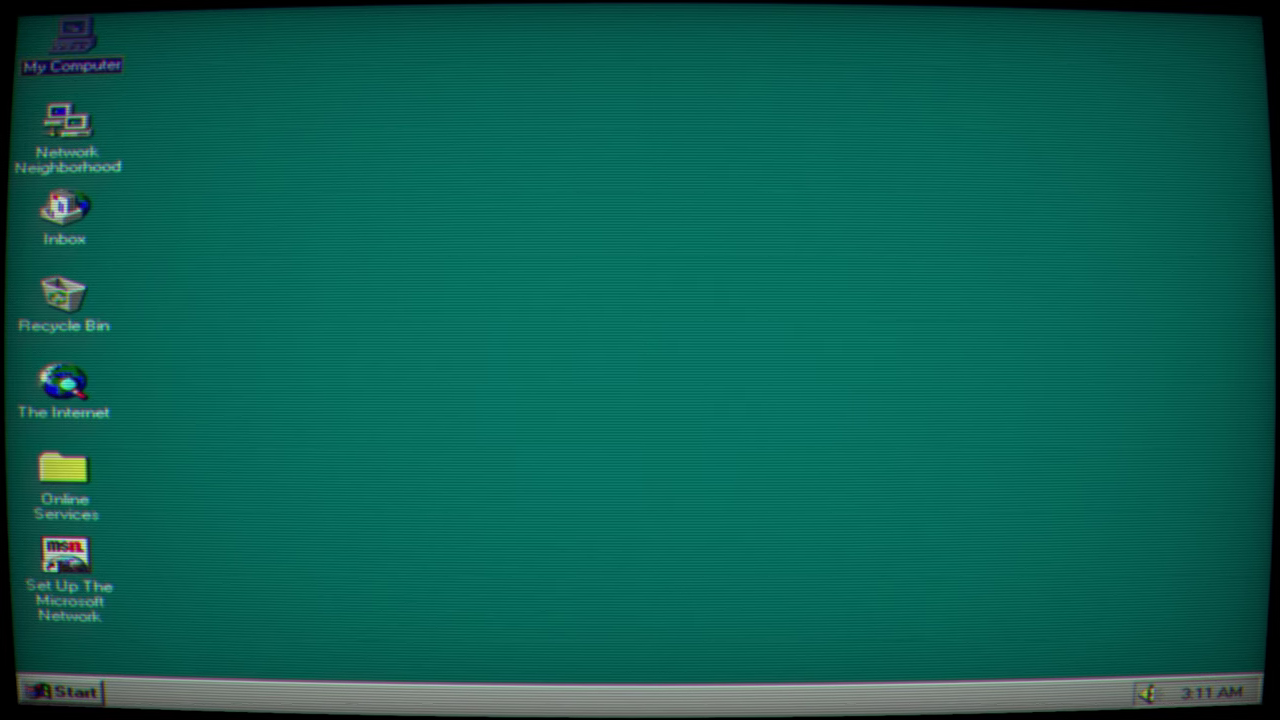
- Browse the Start menu's Programs submenus, then bring up the Shut Down Windows prompt
{"action": "left_click", "coordinate": [58, 689]}
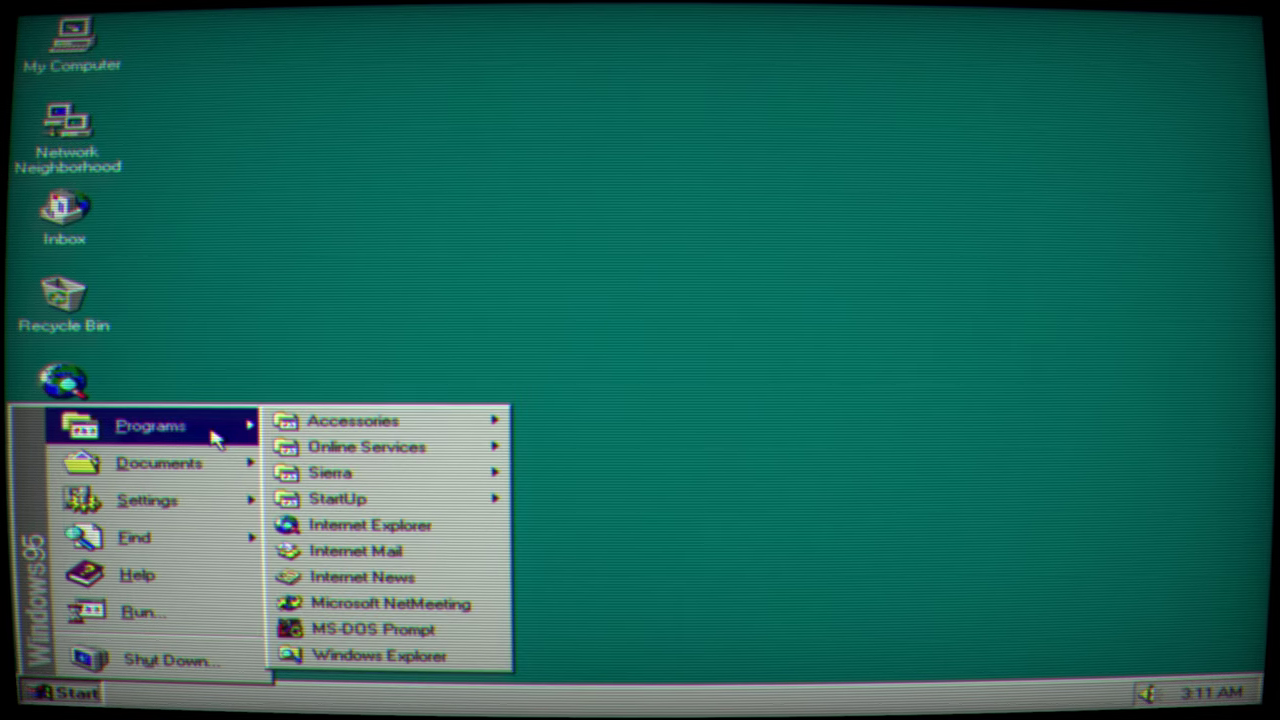
{"action": "left_click", "coordinate": [459, 294]}
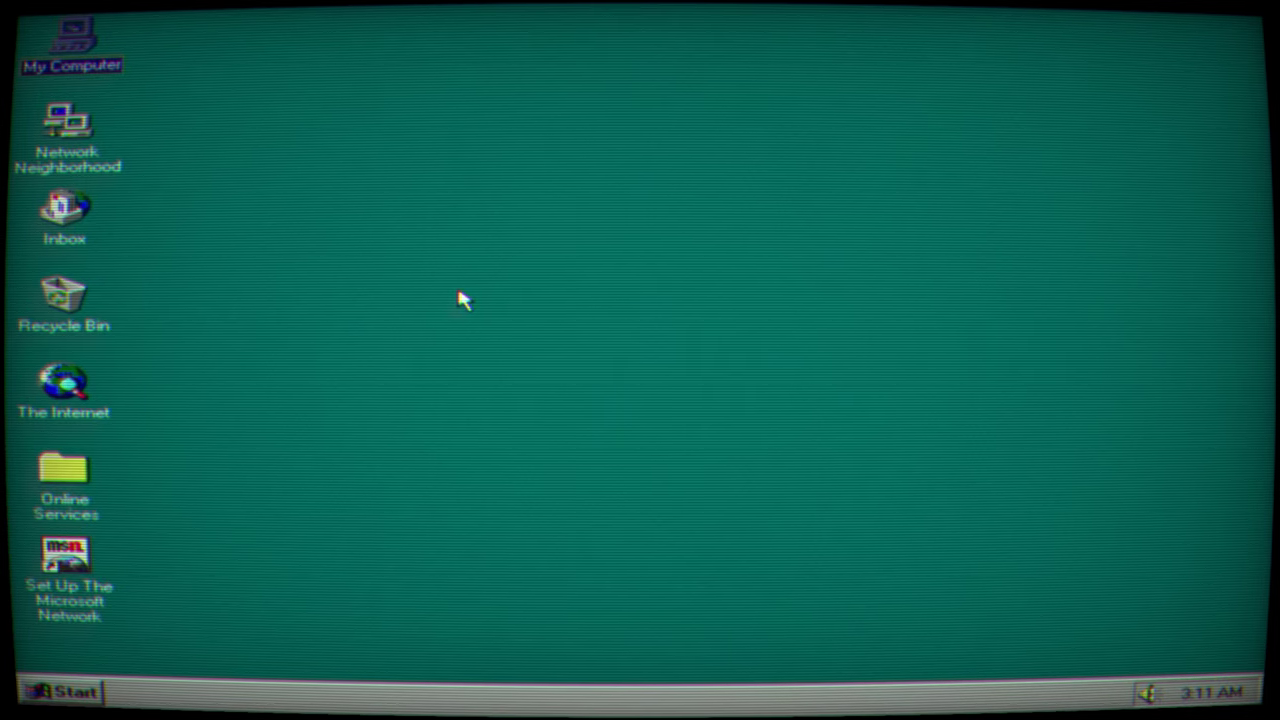
{"action": "left_click", "coordinate": [97, 692]}
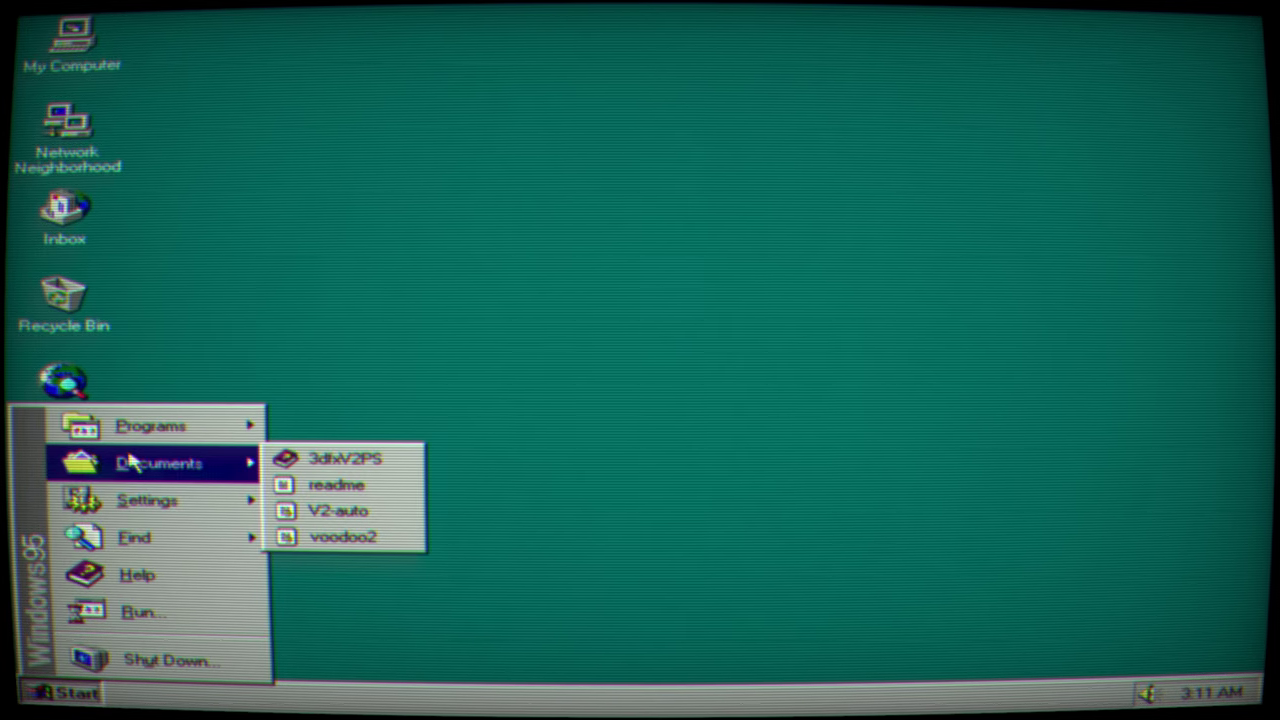
{"action": "mouse_move", "coordinate": [164, 442]}
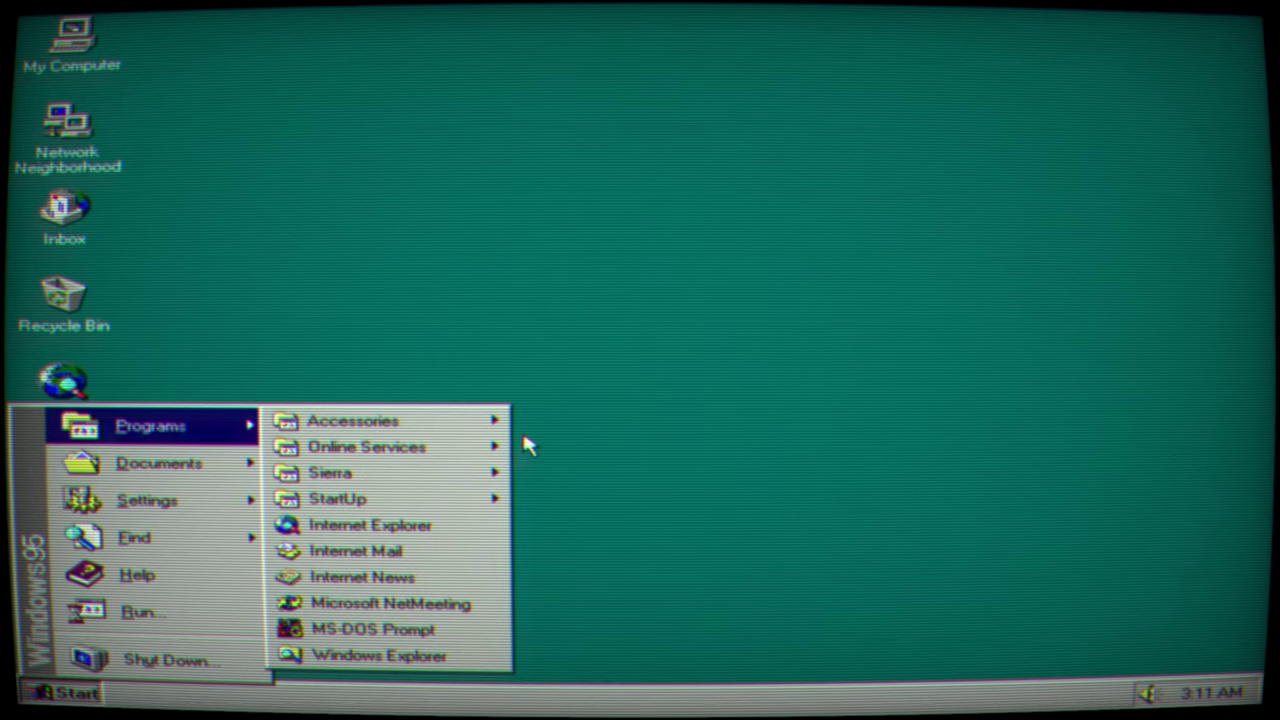
{"action": "mouse_move", "coordinate": [492, 447]}
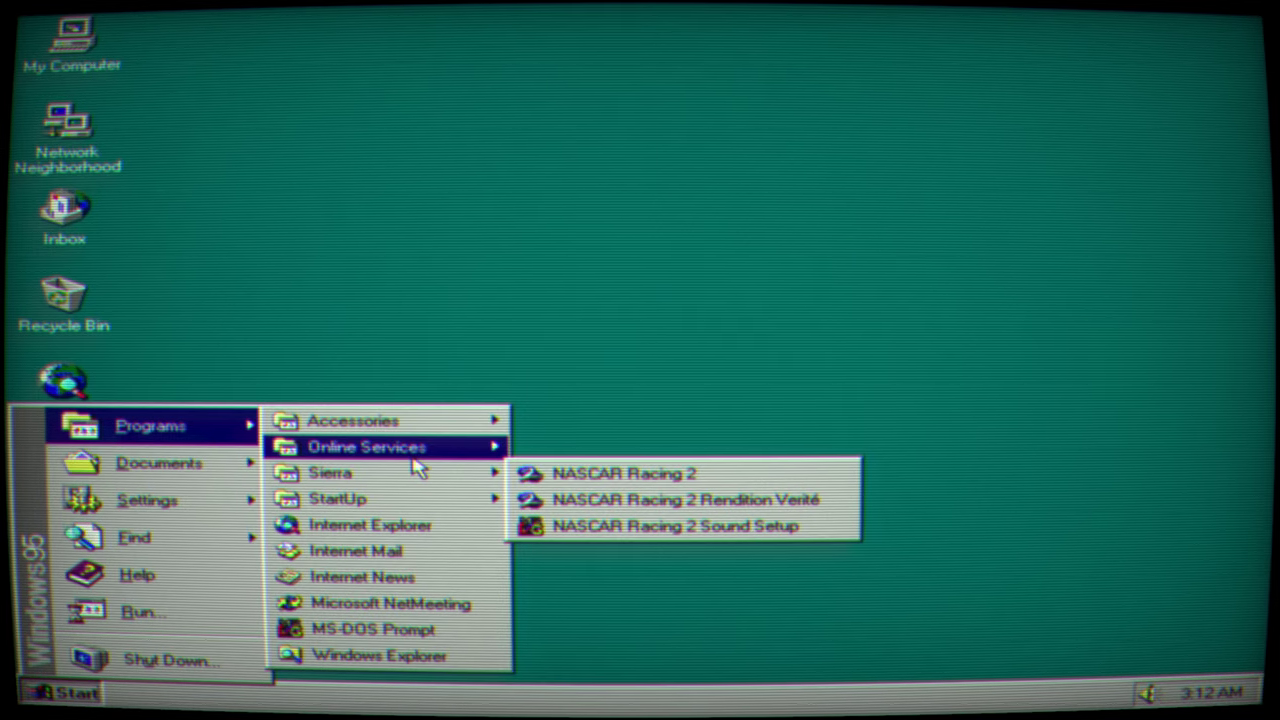
{"action": "mouse_move", "coordinate": [415, 460]}
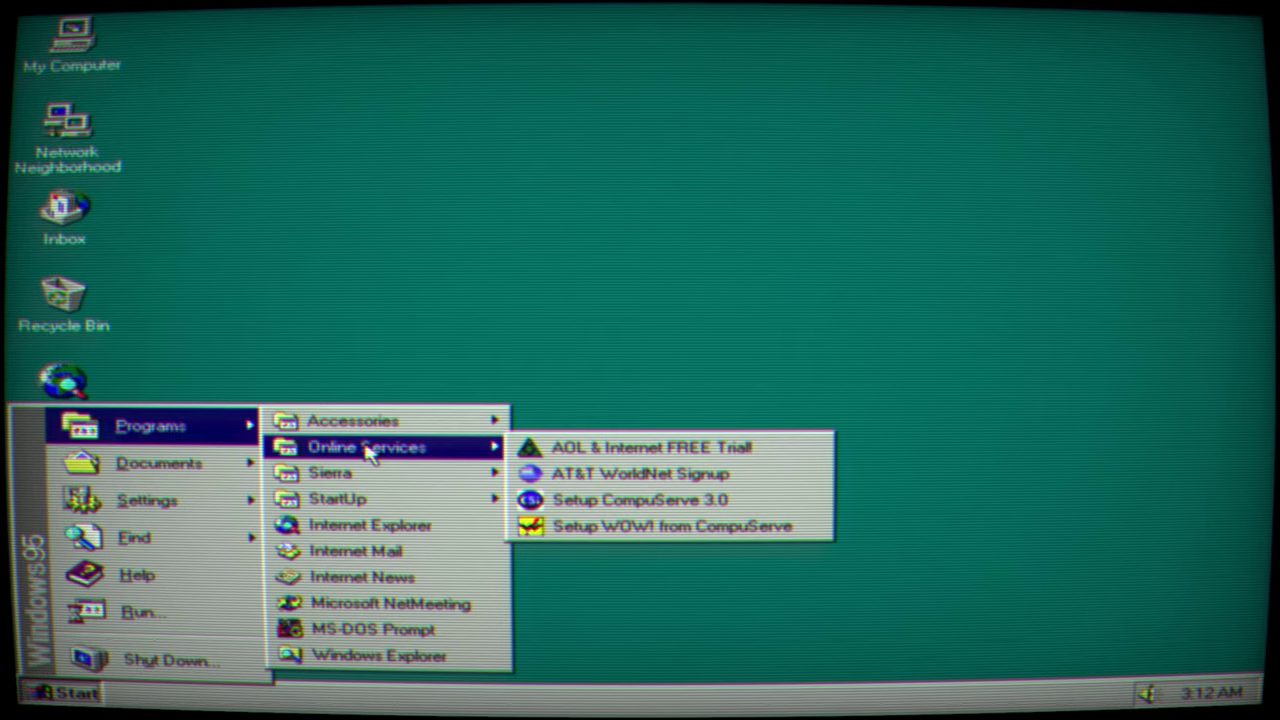
{"action": "mouse_move", "coordinate": [417, 428]}
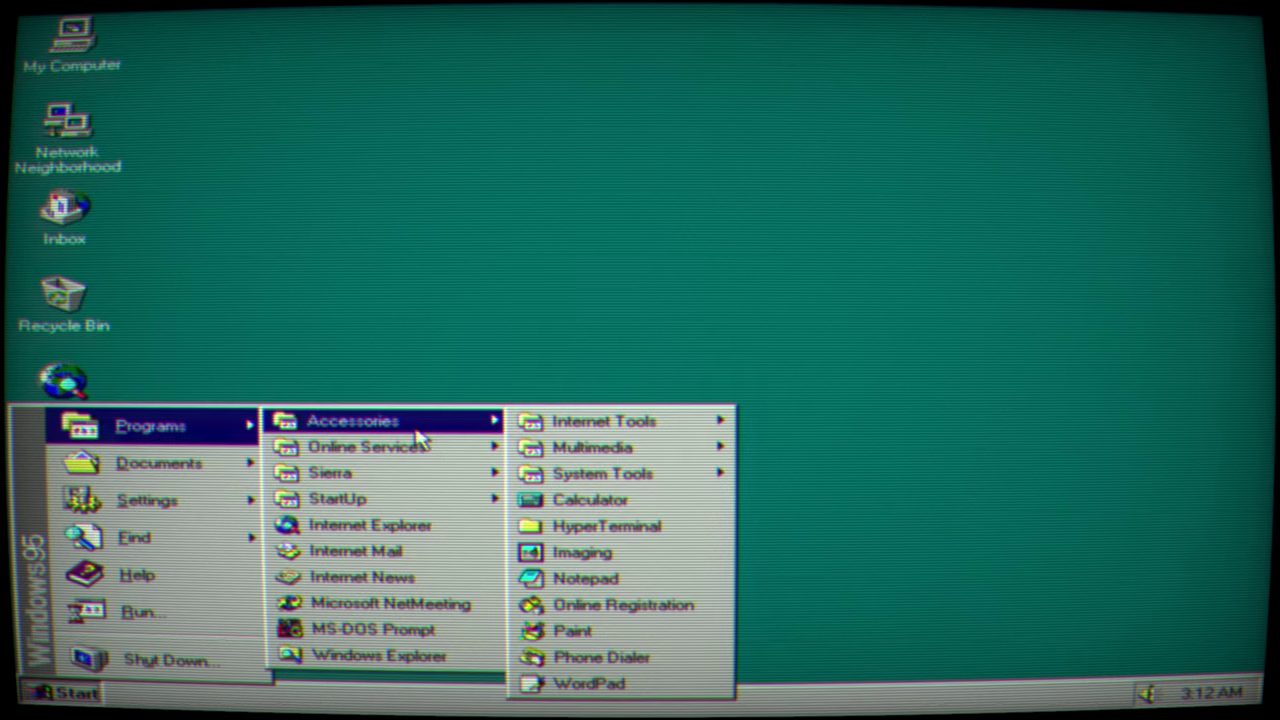
{"action": "left_click", "coordinate": [422, 256]}
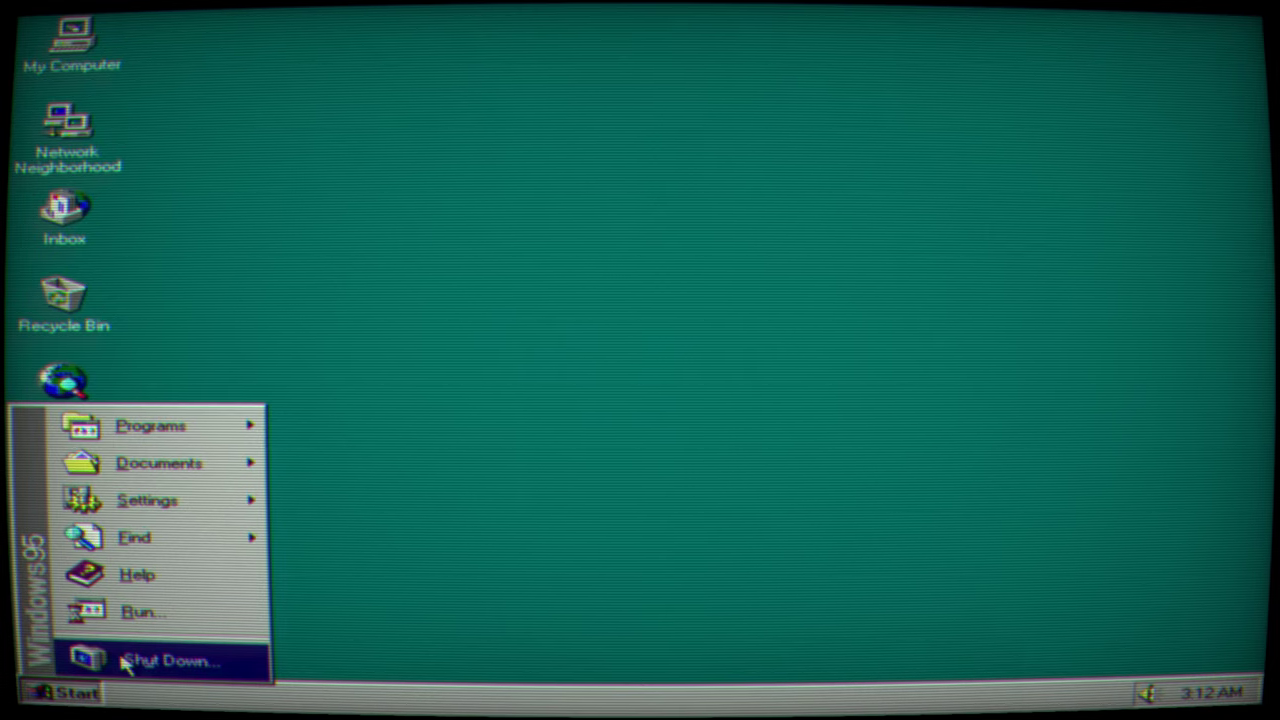
{"action": "left_click", "coordinate": [126, 660]}
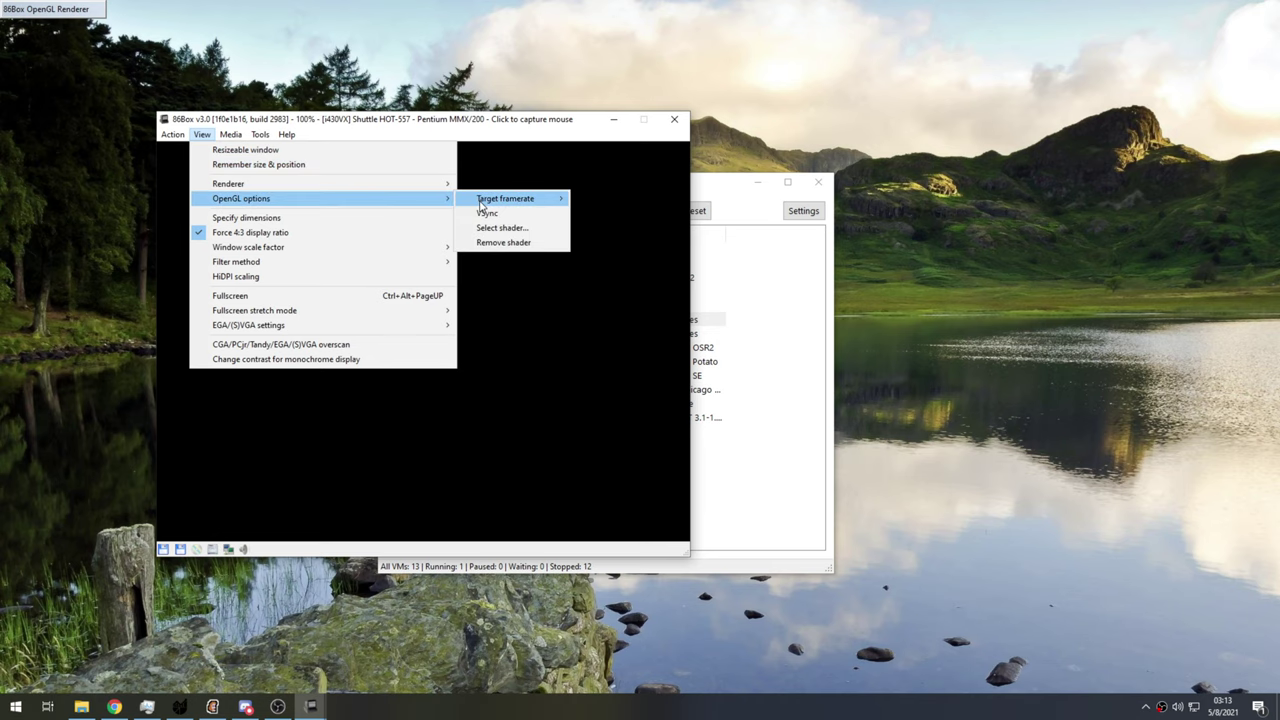
- Load crt-pi.glsl as the shader, then capture the mouse and dismiss the Shut Down prompt
{"action": "left_click", "coordinate": [473, 228]}
{"action": "scroll", "coordinate": [409, 277], "scroll_direction": "down", "scroll_amount": 5}
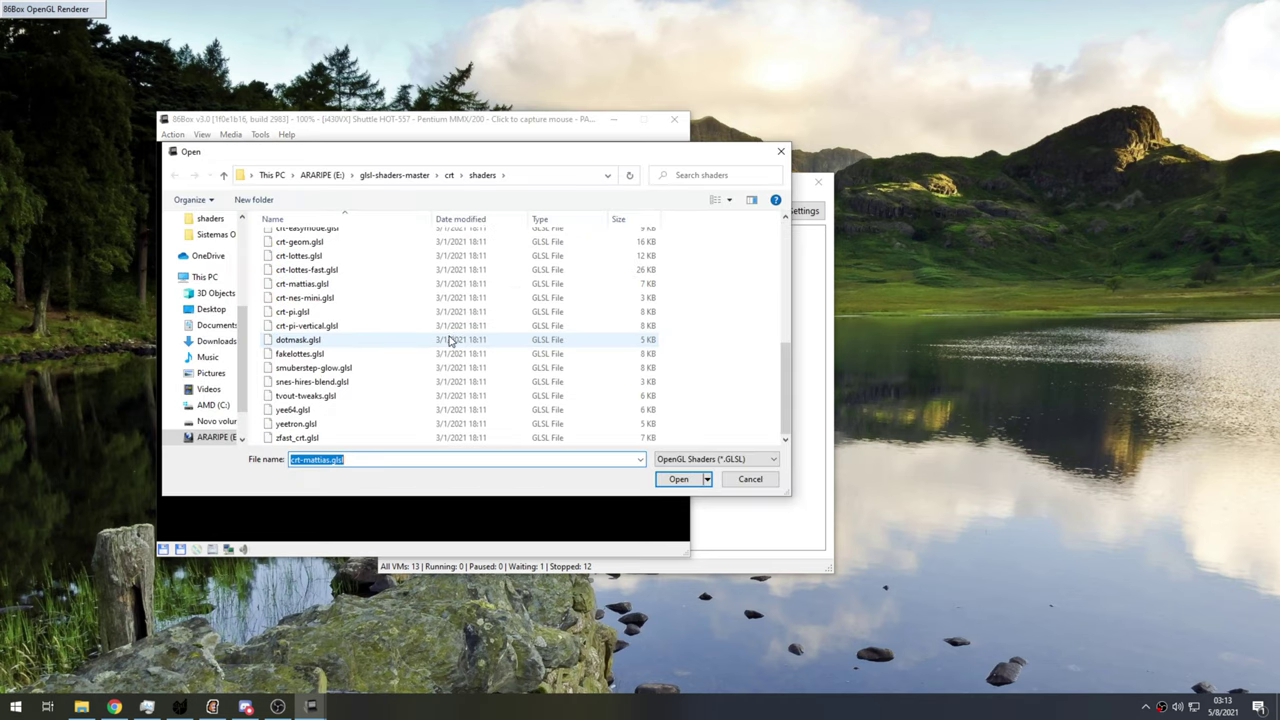
{"action": "left_click", "coordinate": [337, 317]}
{"action": "key", "text": "Return"}
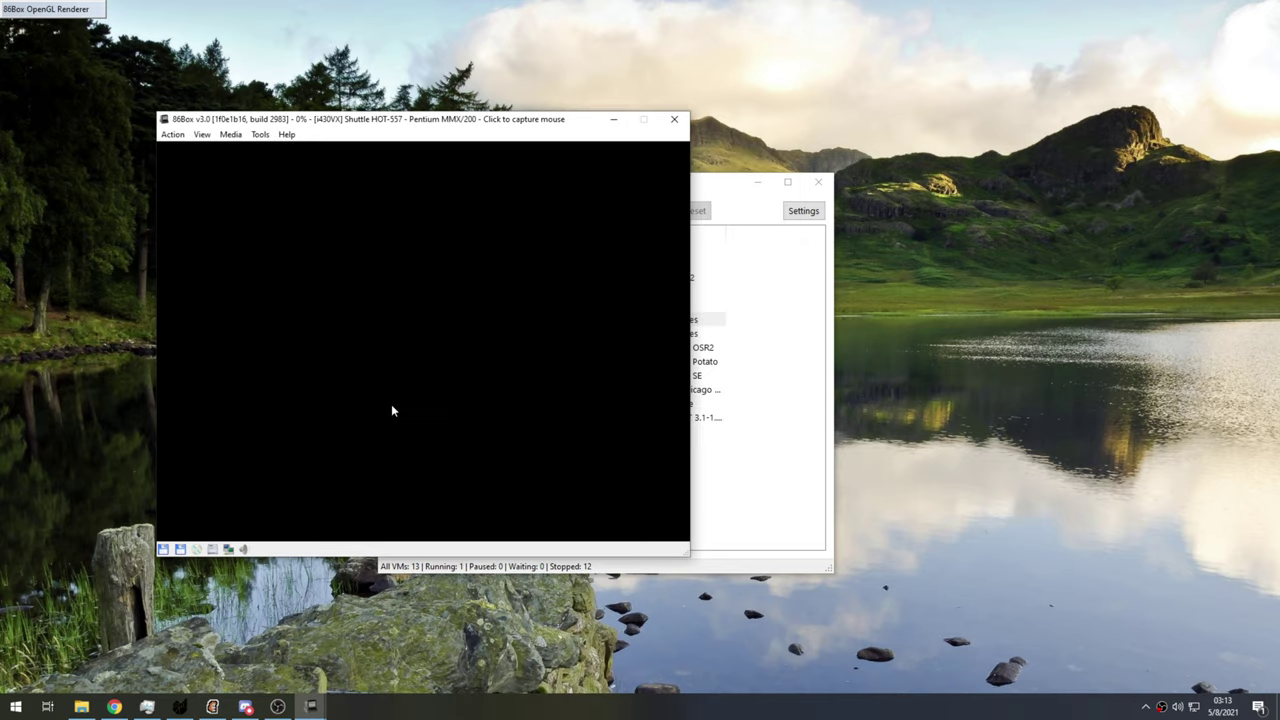
{"action": "left_click", "coordinate": [388, 398]}
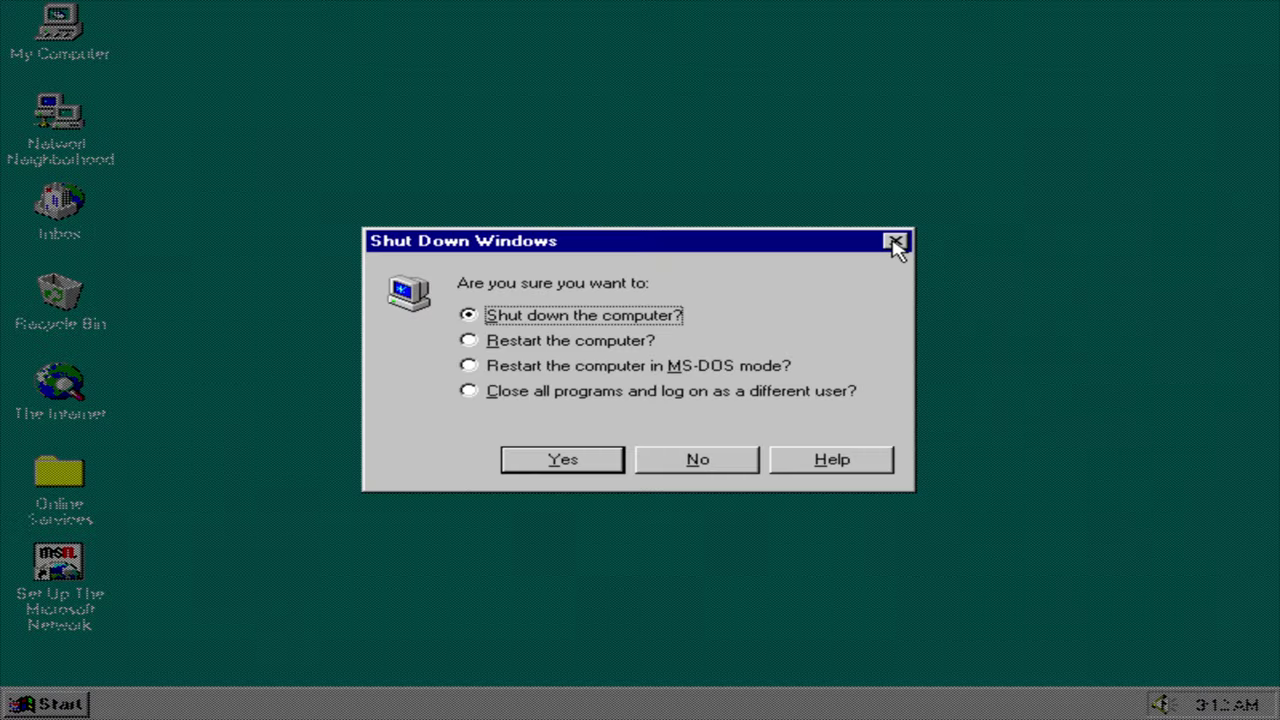
{"action": "left_click", "coordinate": [896, 246]}
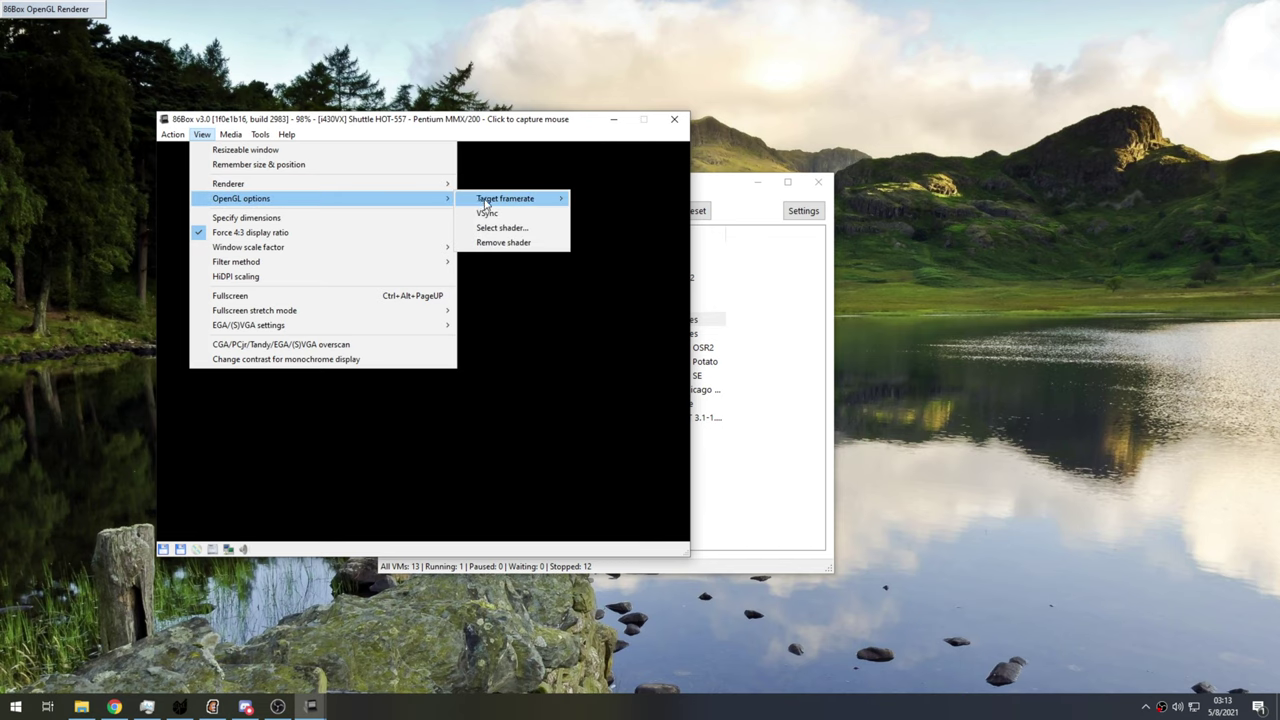
- Load crt-nes-mini.glsl as the OpenGL shader
{"action": "left_click", "coordinate": [505, 229]}
{"action": "scroll", "coordinate": [455, 316], "scroll_direction": "down", "scroll_amount": 5}
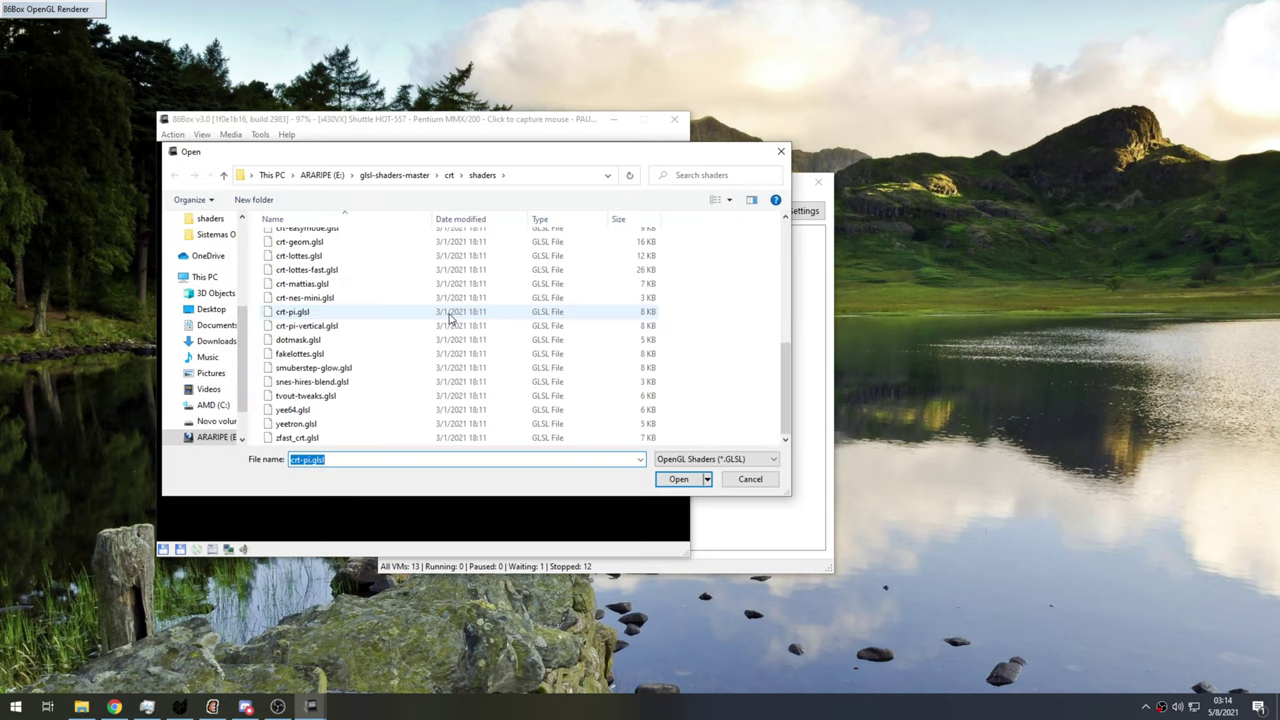
{"action": "left_click", "coordinate": [386, 300]}
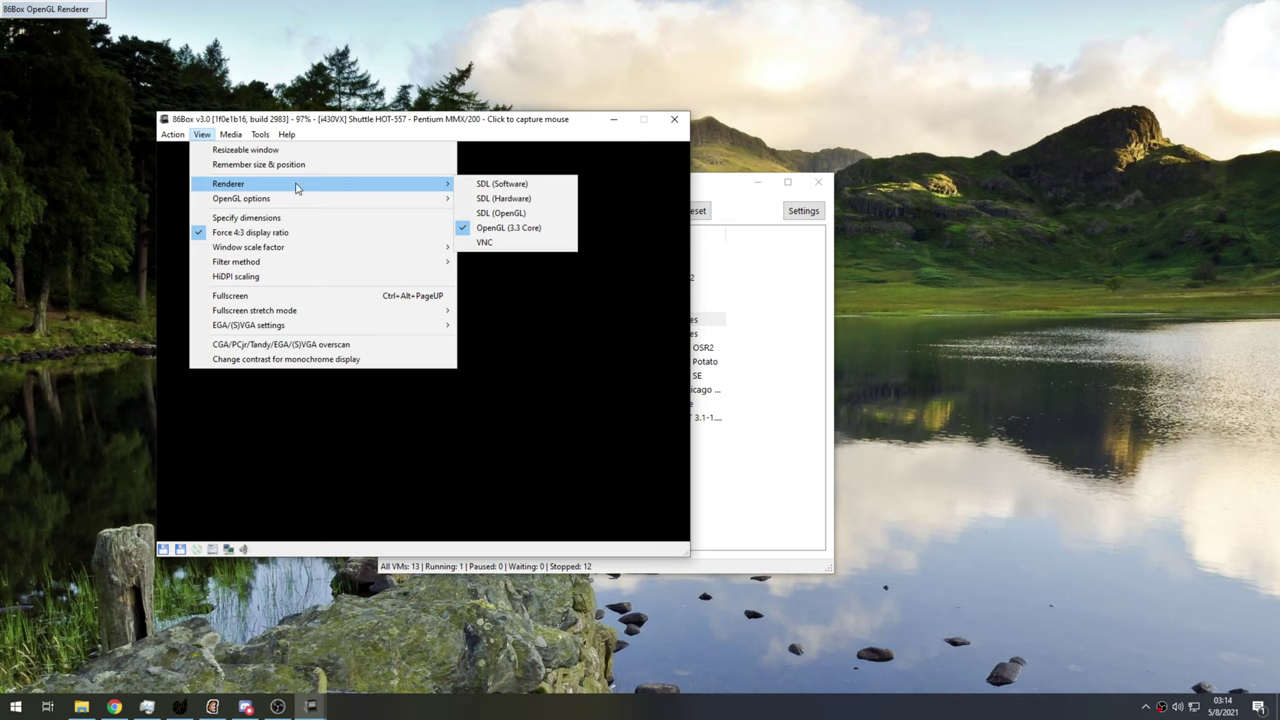
- Switch the OpenGL shader to dotmask.glsl
{"action": "mouse_move", "coordinate": [378, 200]}
{"action": "left_click", "coordinate": [505, 228]}
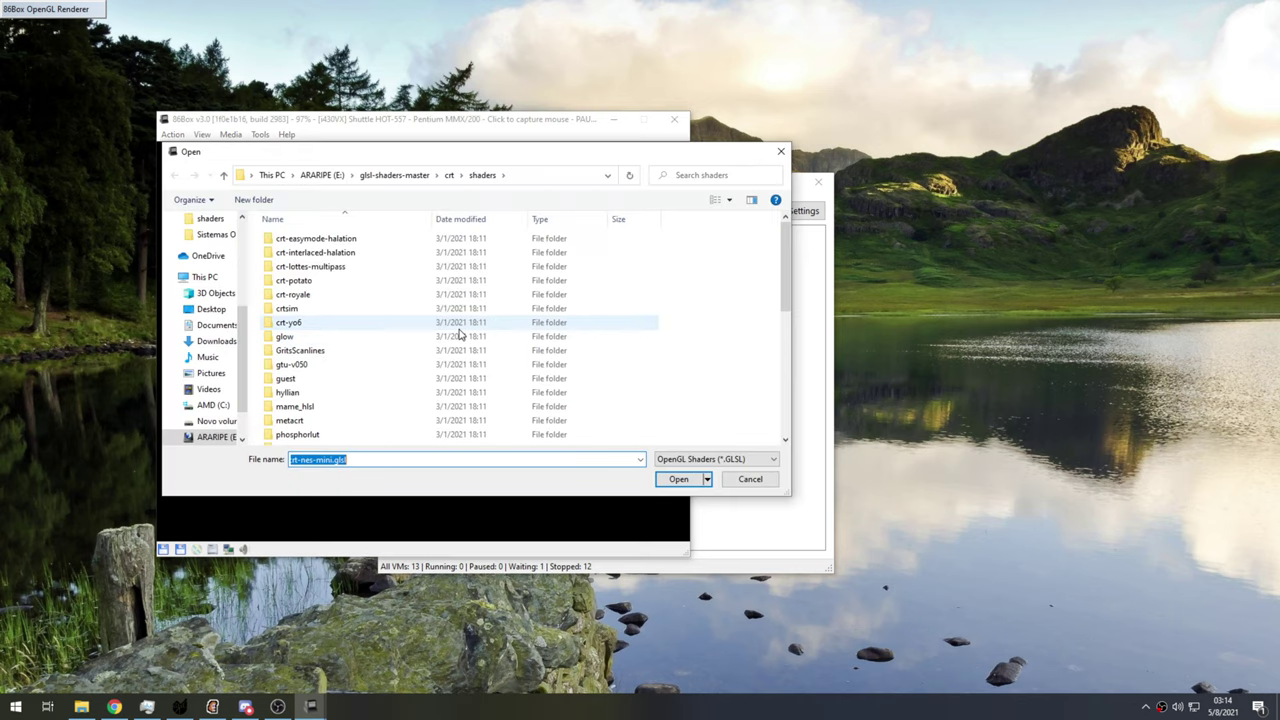
{"action": "scroll", "coordinate": [503, 340], "scroll_direction": "down", "scroll_amount": 5}
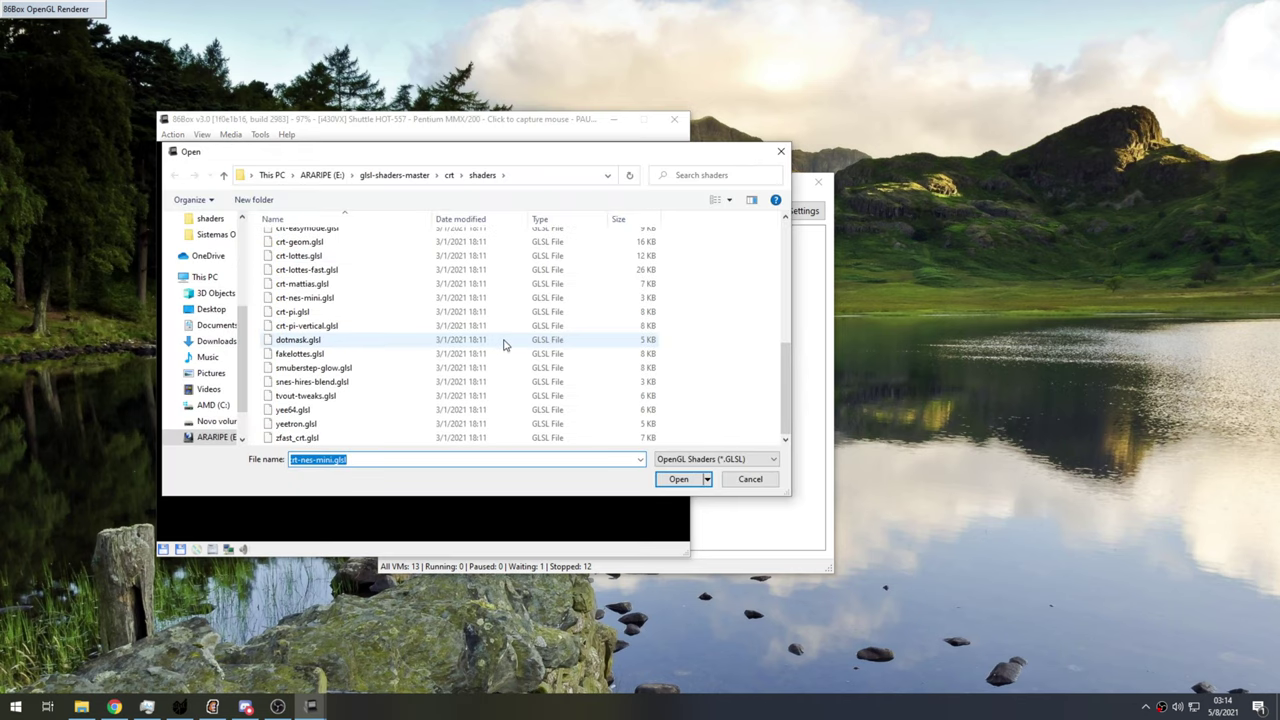
{"action": "left_click", "coordinate": [322, 340]}
{"action": "left_click", "coordinate": [679, 479]}
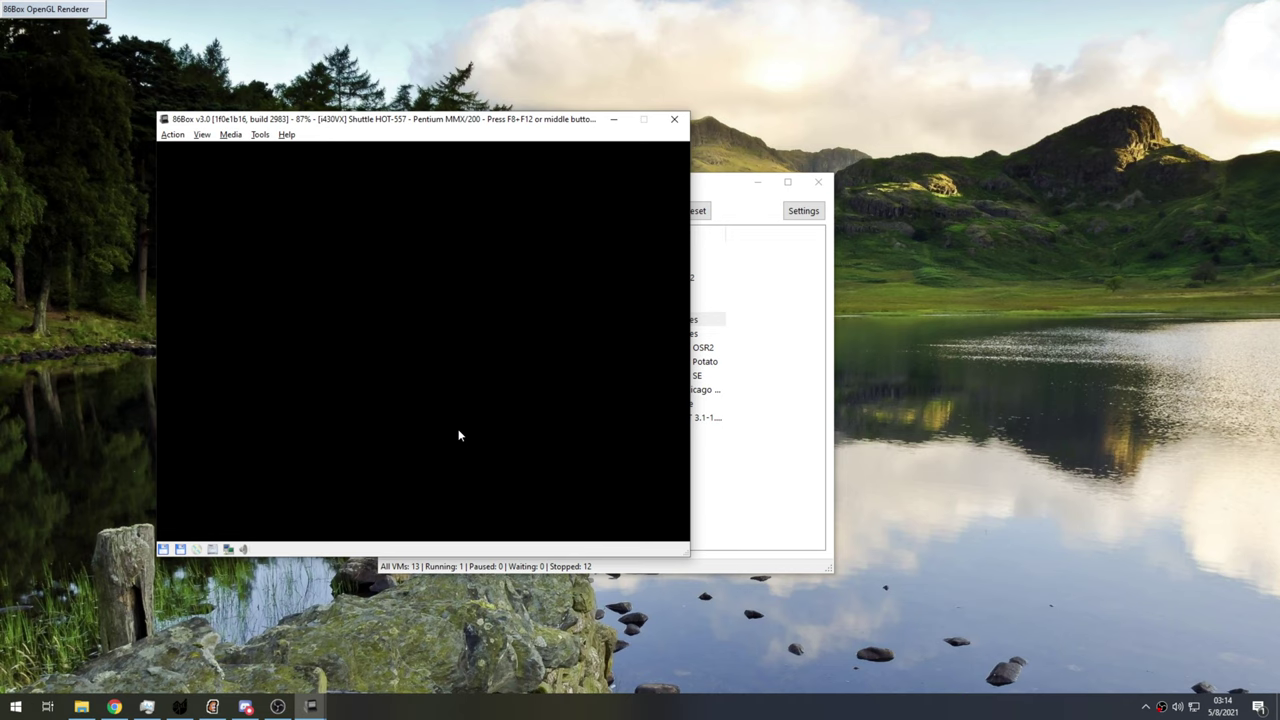
- Release the mouse with F8+F12 and pick crt-easymode.glsl in the shader file picker
{"action": "left_click", "coordinate": [422, 340]}
{"action": "key", "text": "F8+F12"}
{"action": "left_click", "coordinate": [202, 134]}
{"action": "mouse_move", "coordinate": [445, 184]}
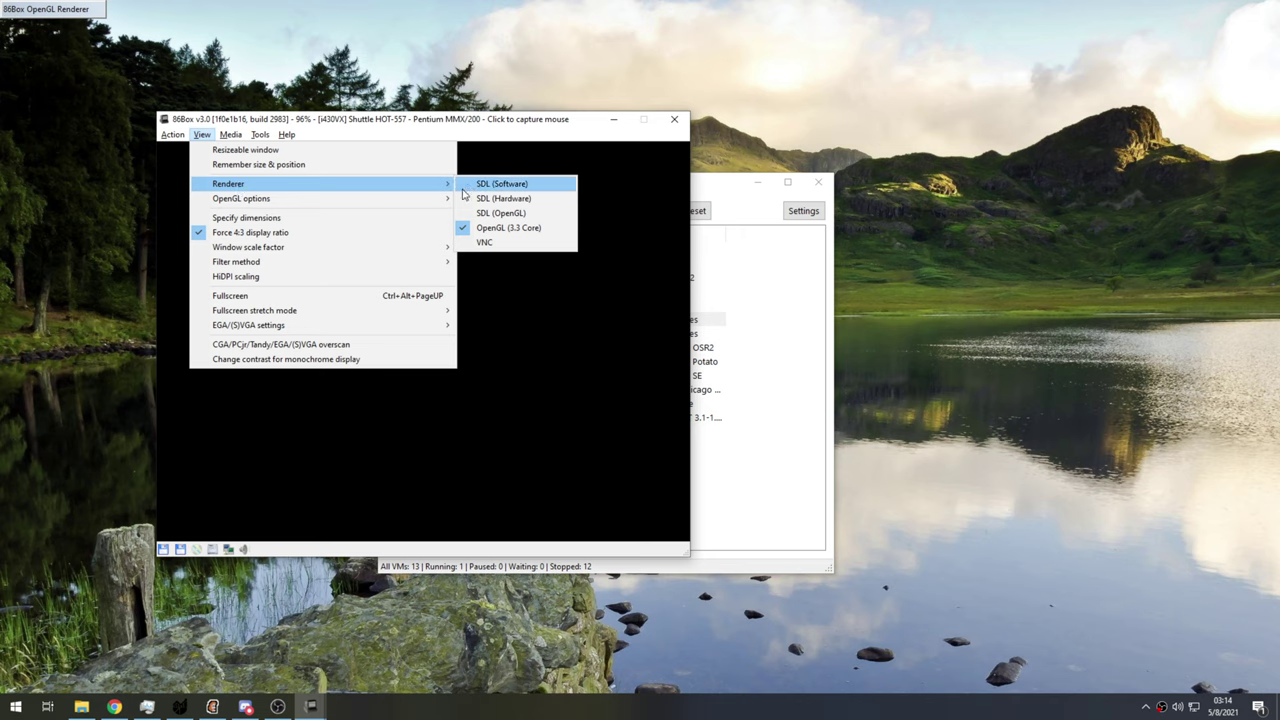
{"action": "mouse_move", "coordinate": [351, 200]}
{"action": "left_click", "coordinate": [523, 228]}
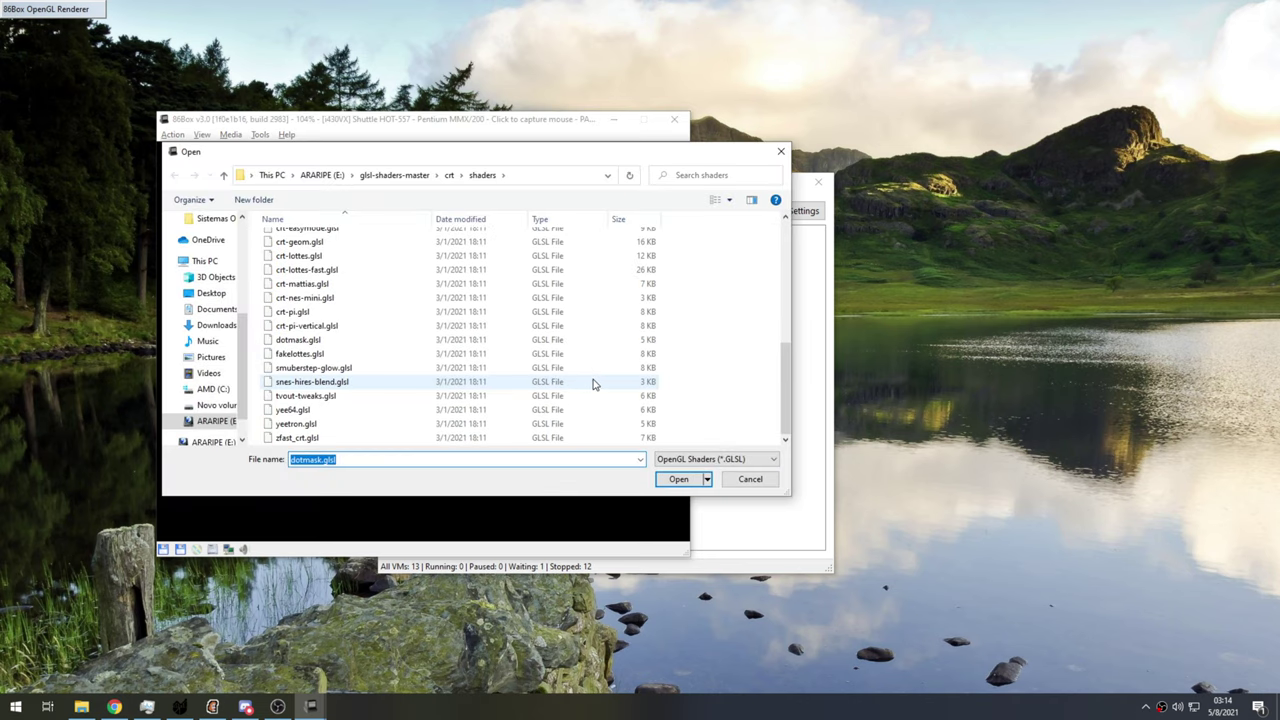
{"action": "scroll", "coordinate": [455, 340], "scroll_direction": "up", "scroll_amount": 2}
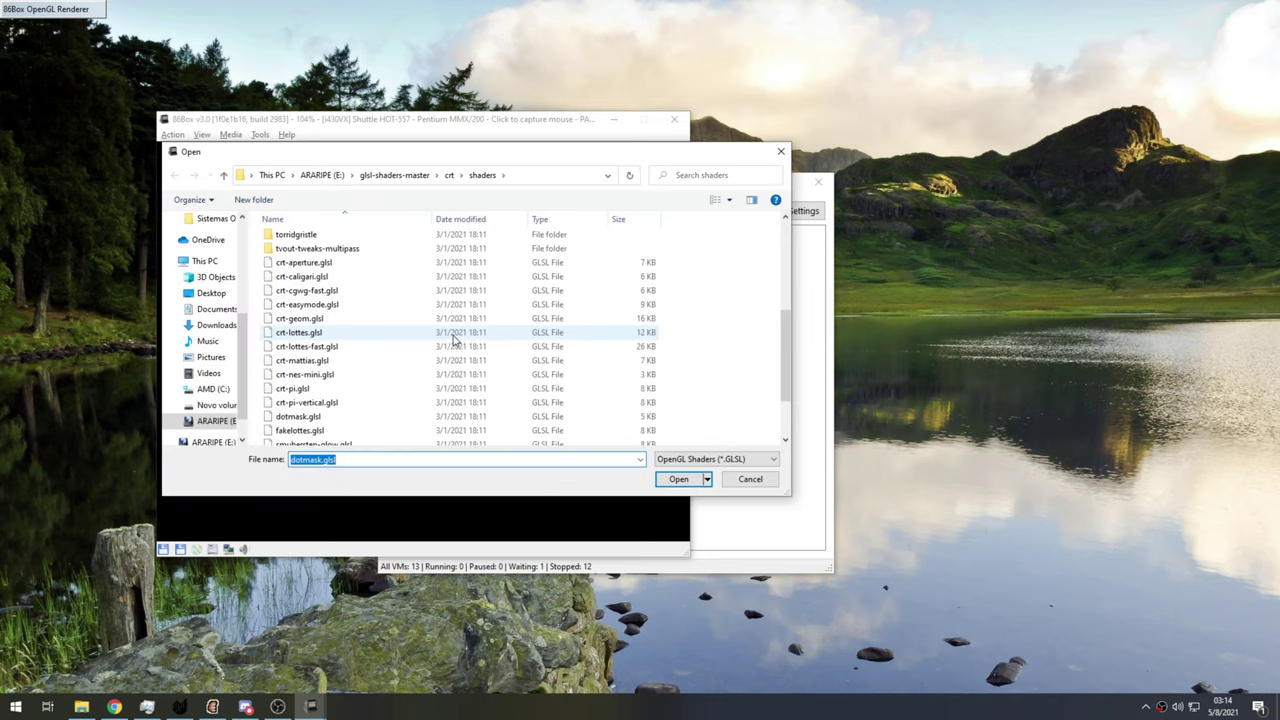
{"action": "left_click", "coordinate": [335, 305]}
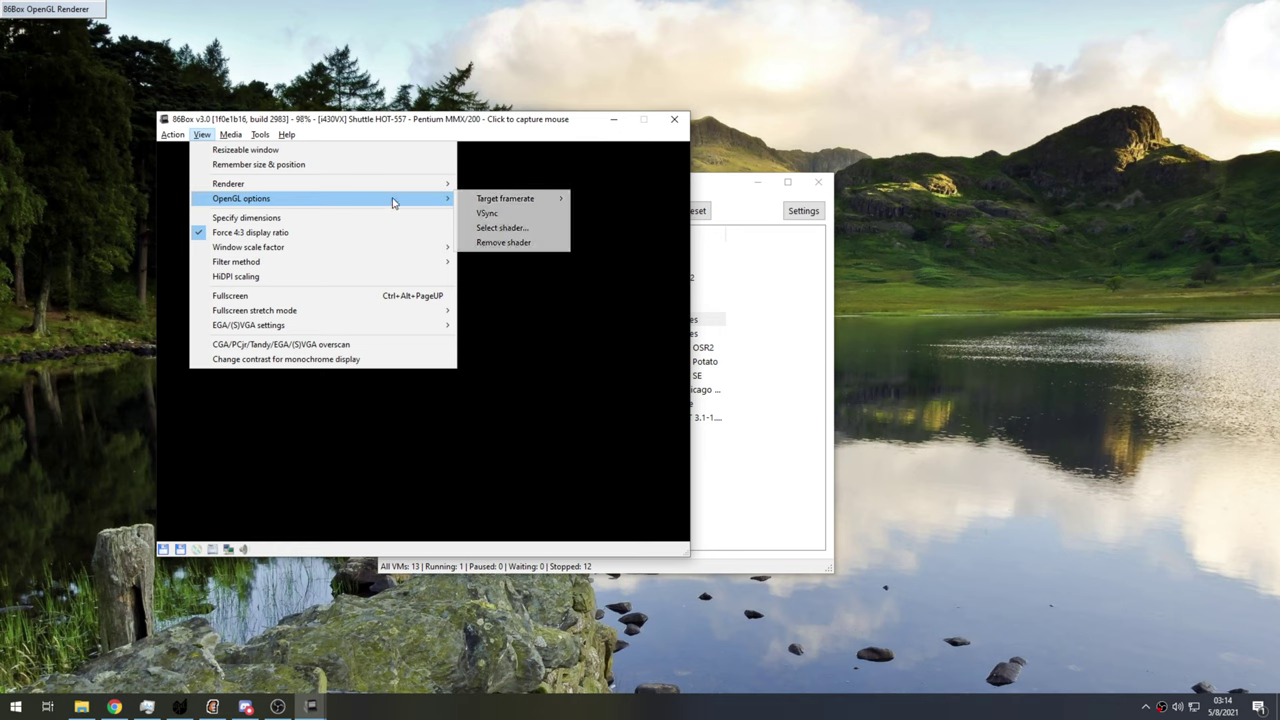
- Load smuberstep-glow.glsl as the OpenGL shader and start shutting down Windows 95 in the VM
{"action": "left_click", "coordinate": [530, 228]}
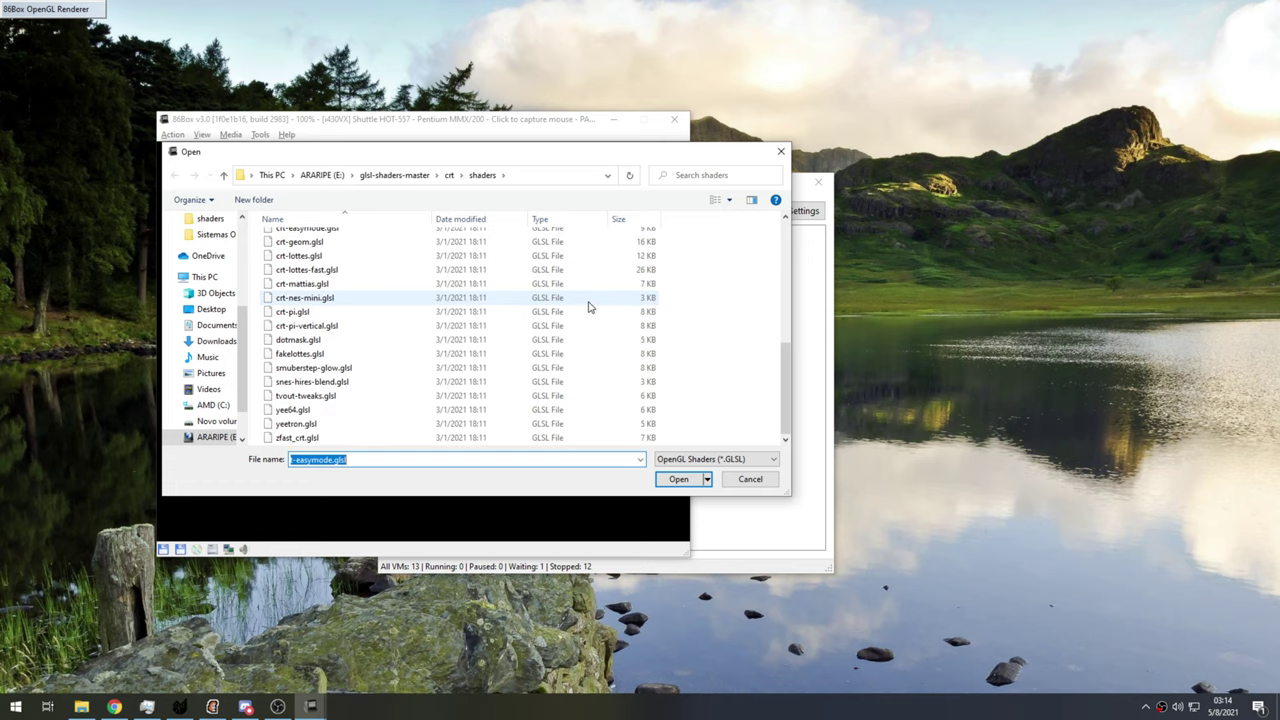
{"action": "left_click", "coordinate": [340, 366]}
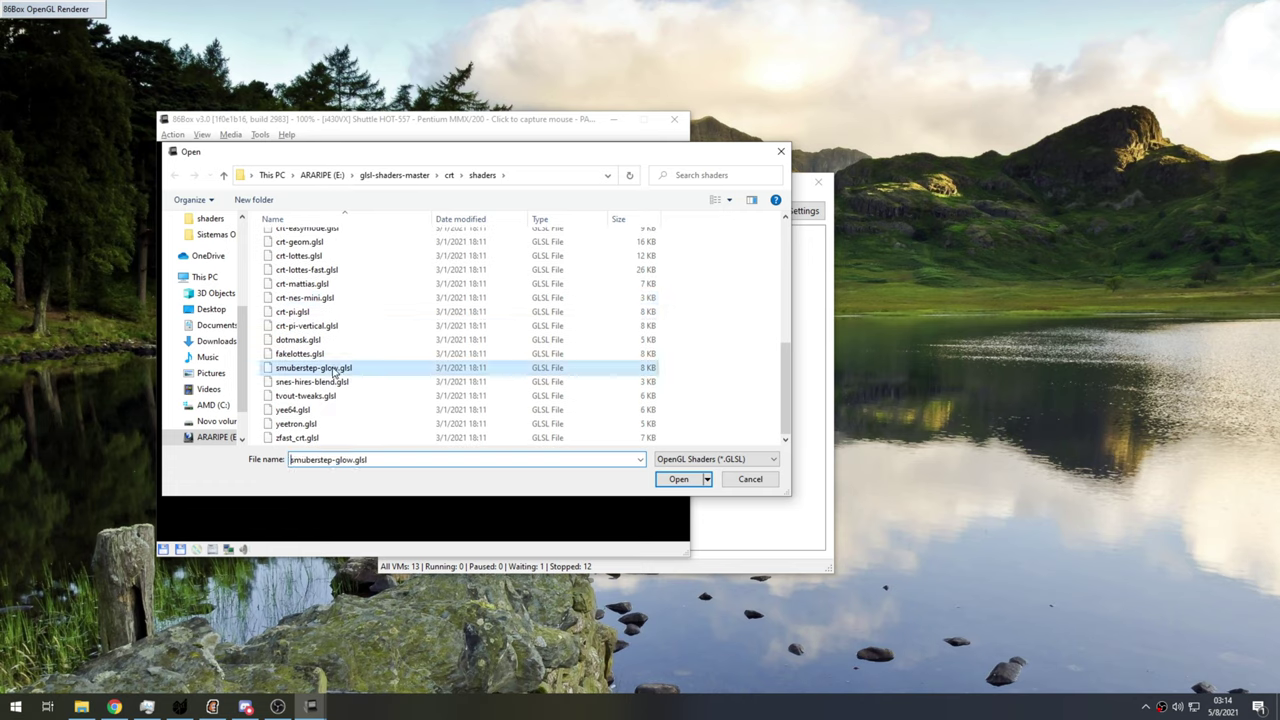
{"action": "left_click", "coordinate": [678, 479]}
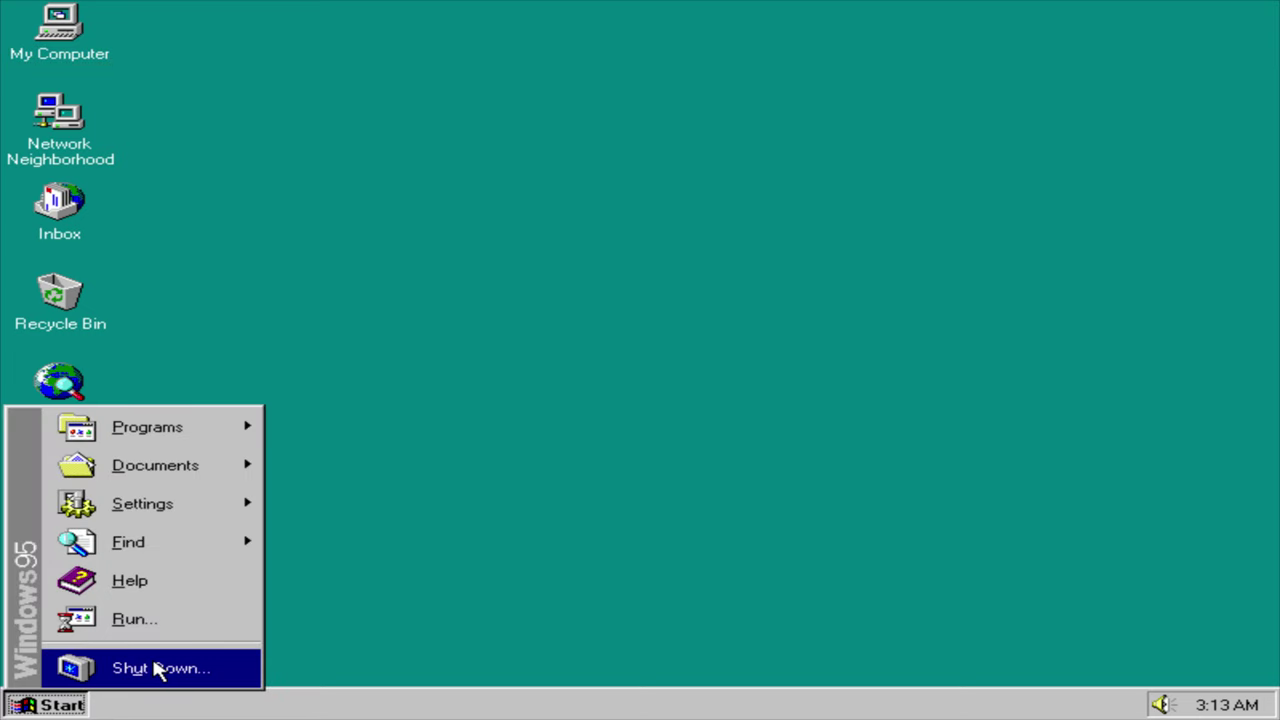
{"action": "left_click", "coordinate": [155, 670]}
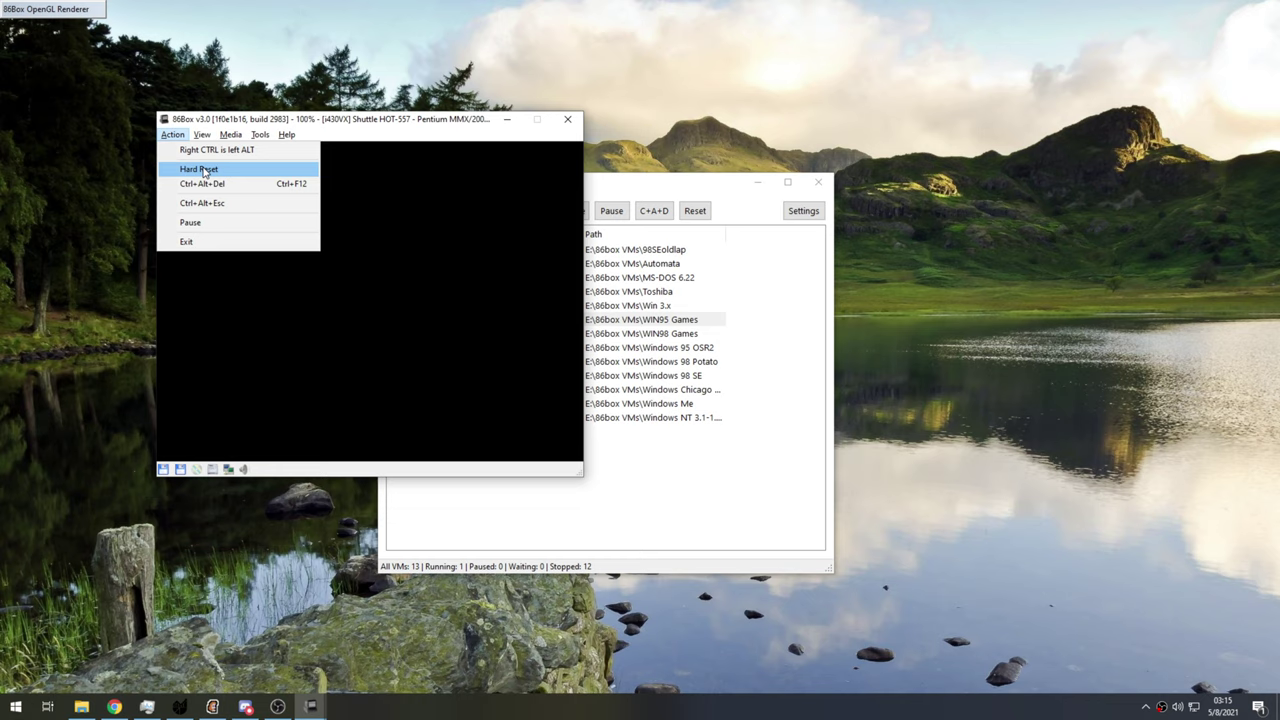
- Hard reset the emulated machine, then exit 86Box and confirm
{"action": "left_click", "coordinate": [204, 172]}
{"action": "left_click", "coordinate": [680, 365]}
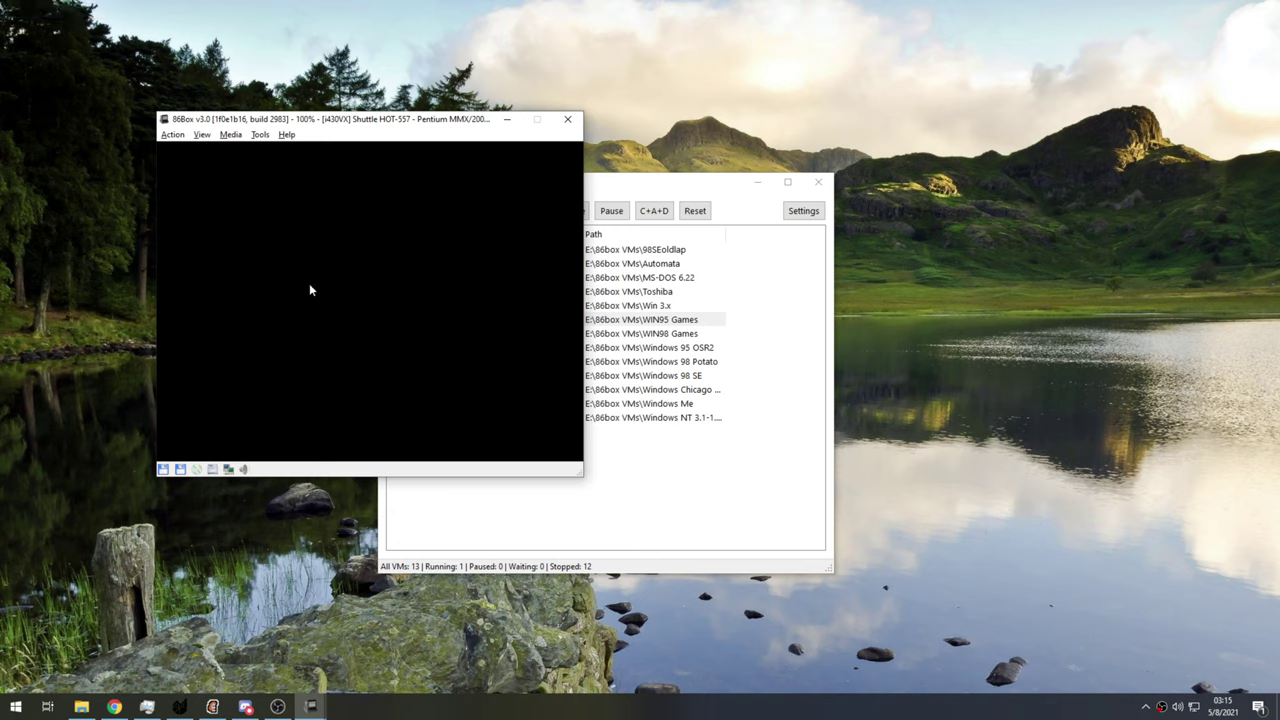
{"action": "left_click", "coordinate": [176, 137]}
{"action": "left_click", "coordinate": [190, 242]}
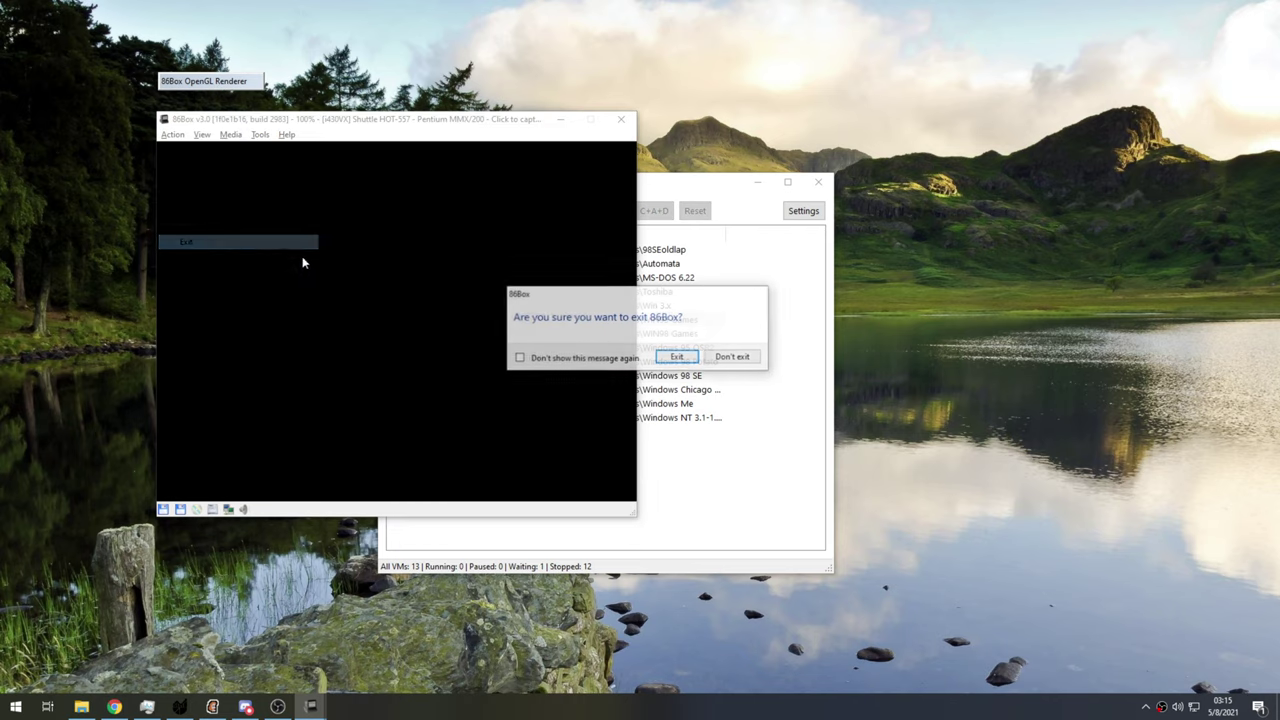
{"action": "left_click", "coordinate": [678, 358]}
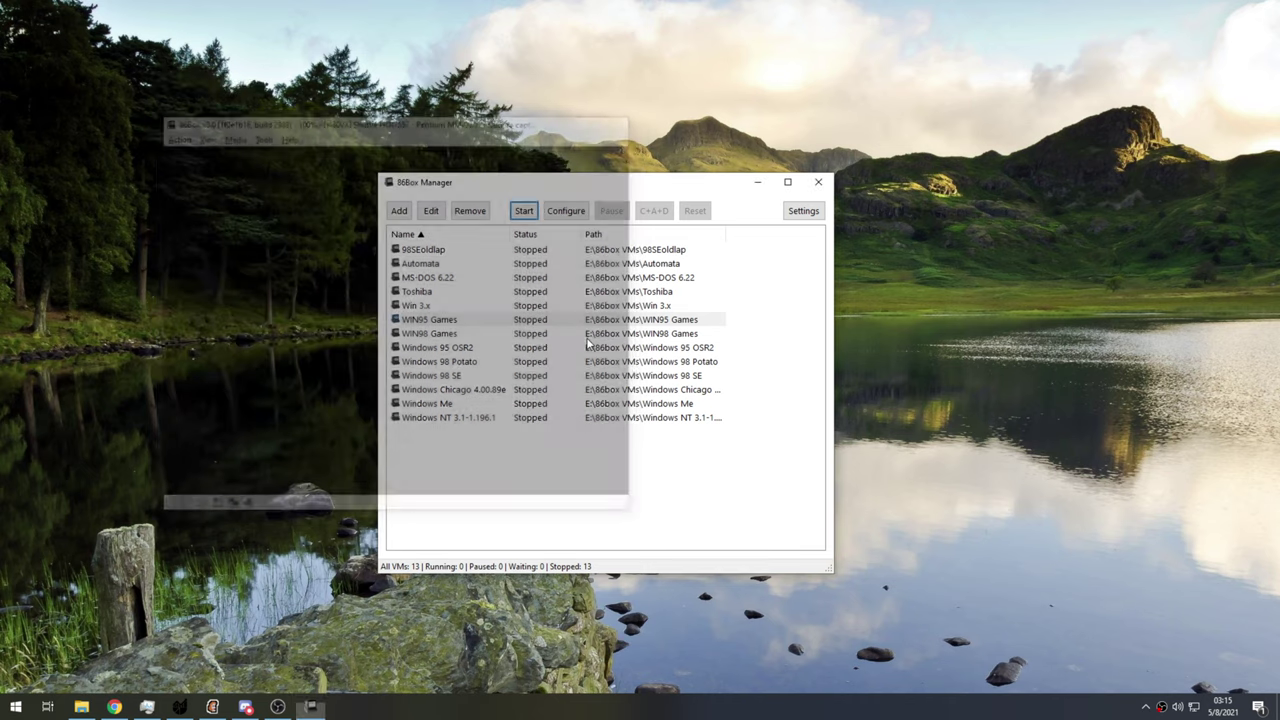
- Start the WIN95 Games VM from 86Box Manager and move its window lower right
{"action": "left_click", "coordinate": [463, 320]}
{"action": "left_click", "coordinate": [522, 212]}
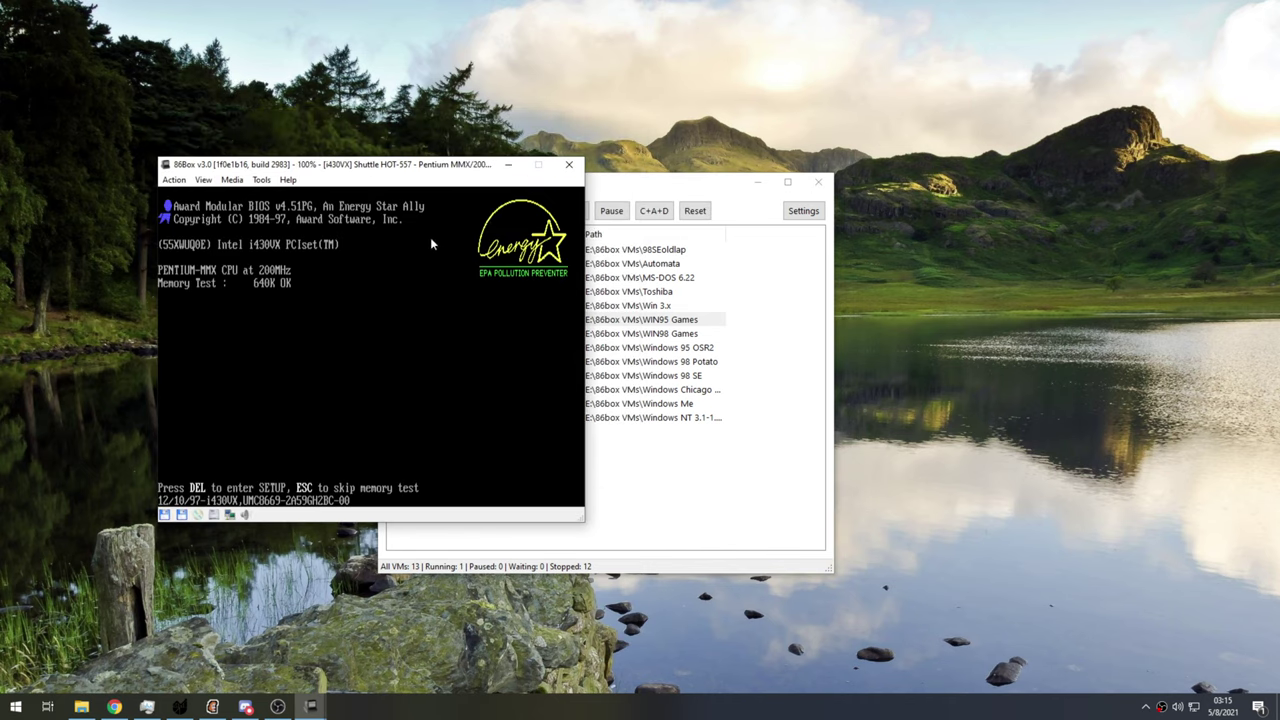
{"action": "left_click", "coordinate": [288, 179]}
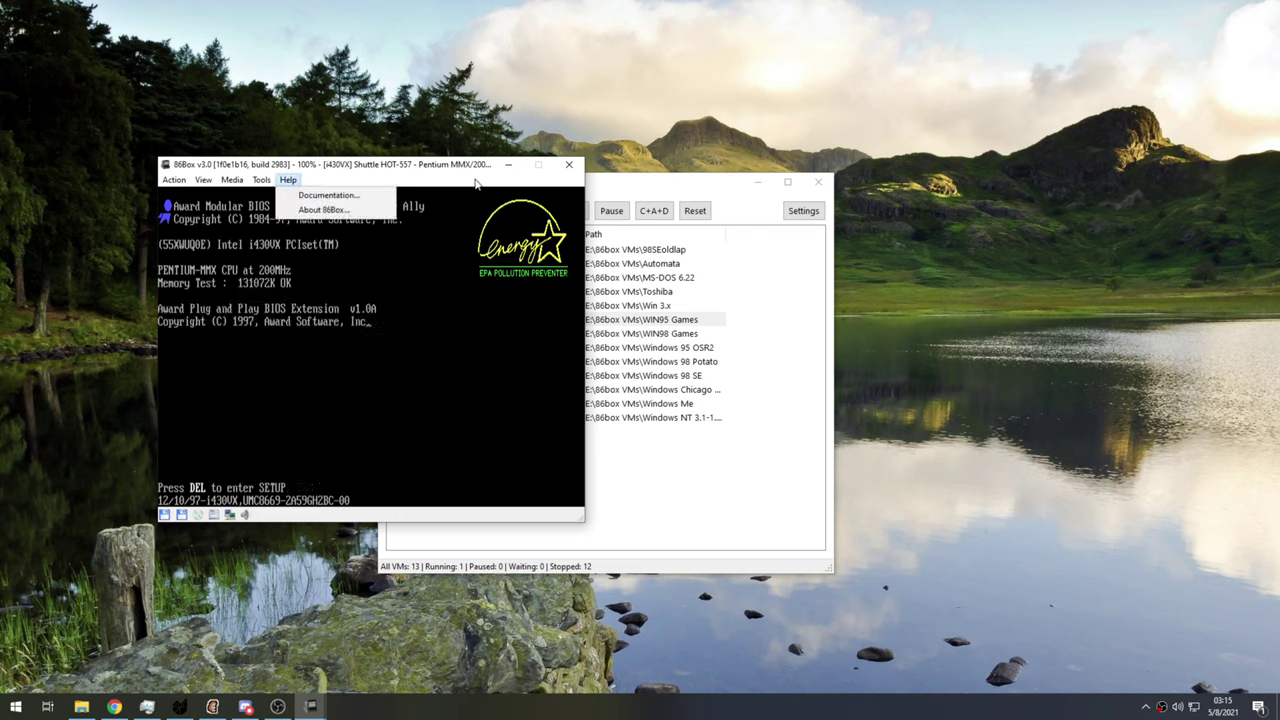
{"action": "left_click_drag", "start_coordinate": [415, 172], "coordinate": [581, 186]}
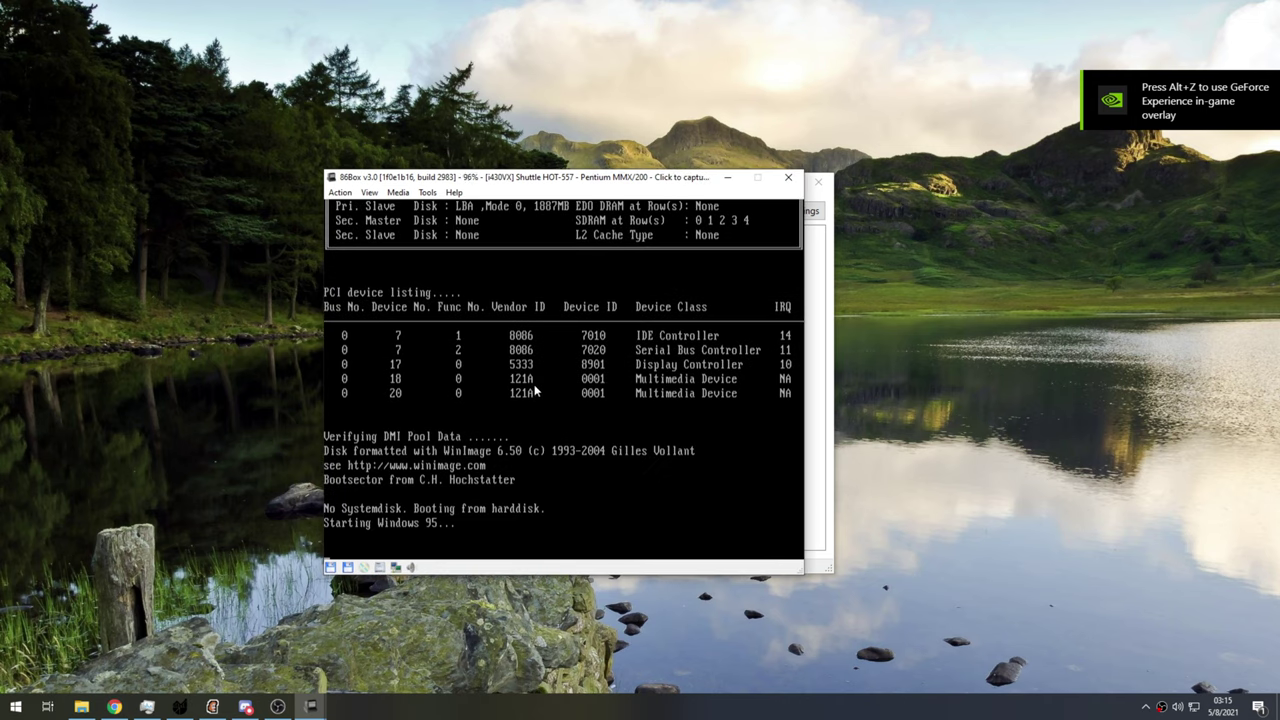
- Load vhs.glsl from glsl-shaders-master\vhs\shaders as the OpenGL shader
{"action": "left_click", "coordinate": [369, 192]}
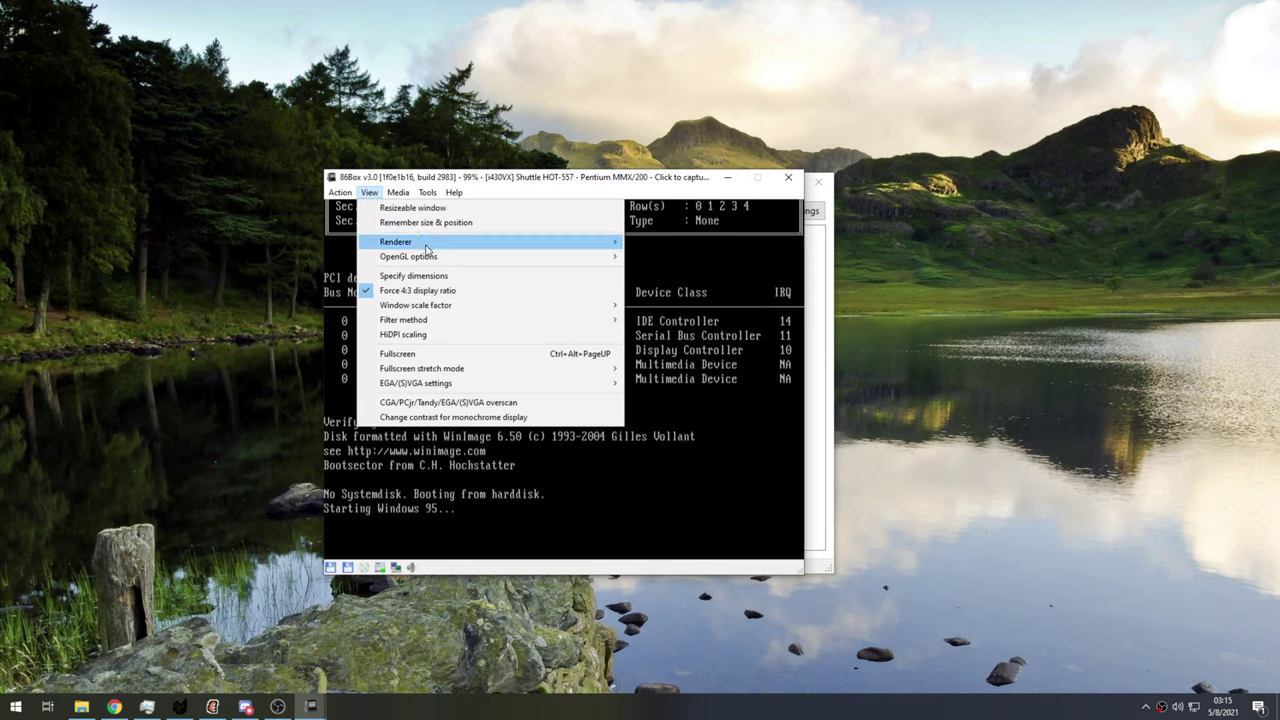
{"action": "mouse_move", "coordinate": [430, 256]}
{"action": "left_click", "coordinate": [686, 288]}
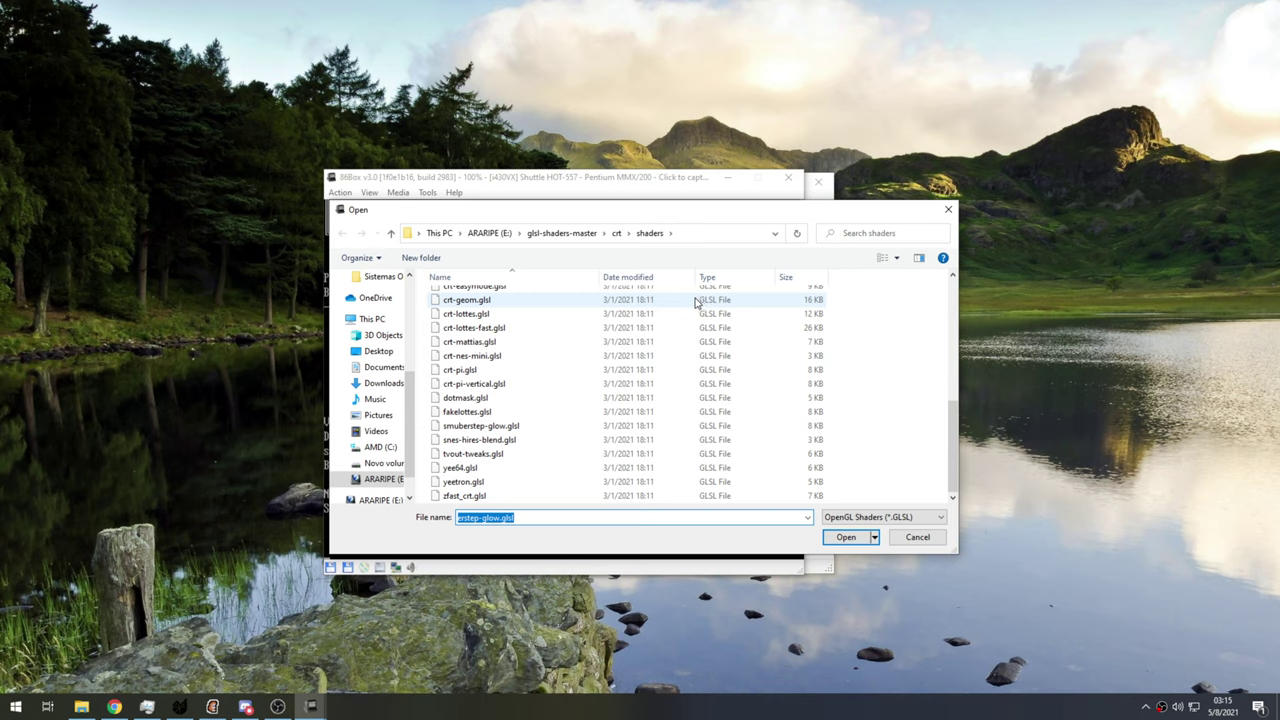
{"action": "left_click", "coordinate": [596, 236]}
{"action": "scroll", "coordinate": [617, 293], "scroll_direction": "down", "scroll_amount": 10}
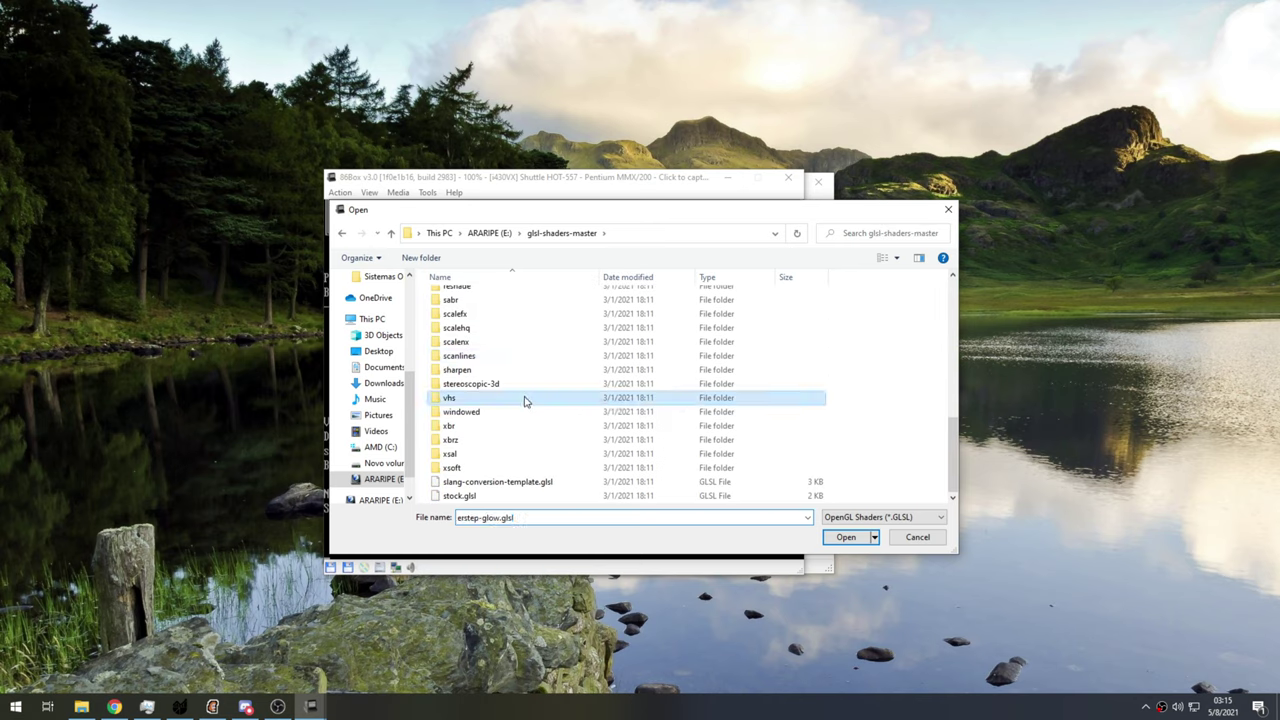
{"action": "double_click", "coordinate": [526, 398]}
{"action": "double_click", "coordinate": [486, 312]}
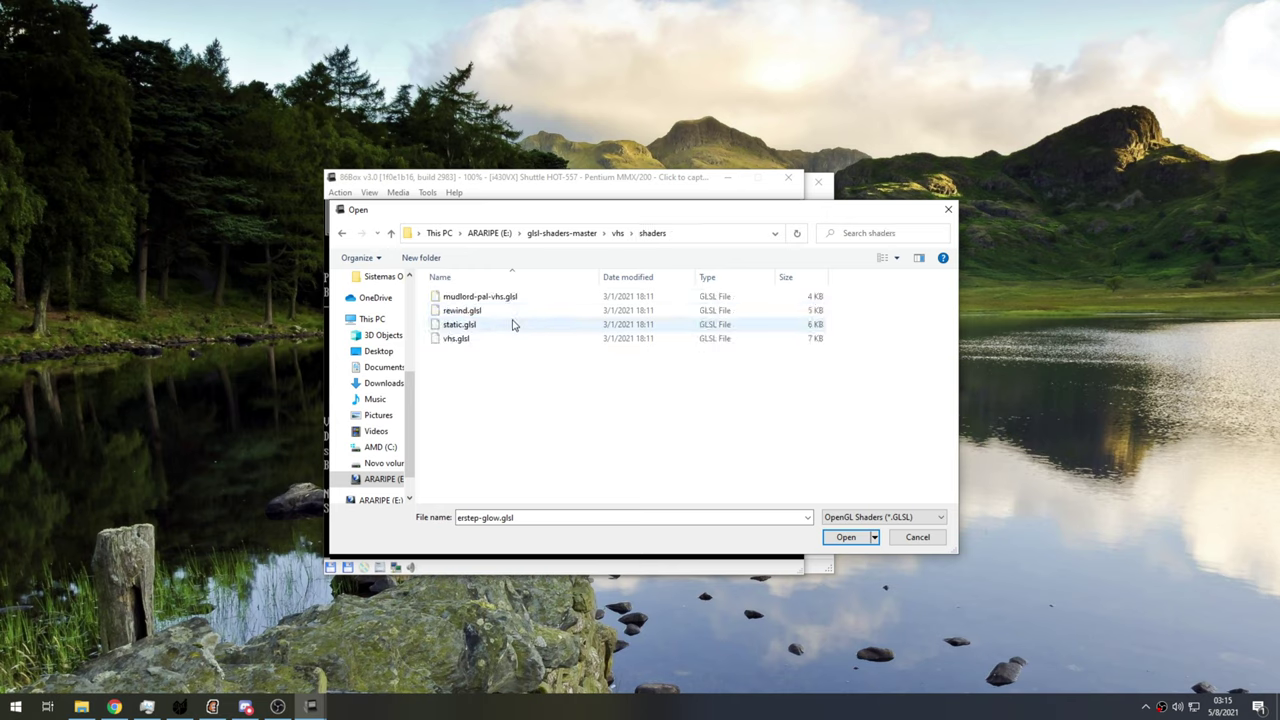
{"action": "left_click", "coordinate": [506, 338]}
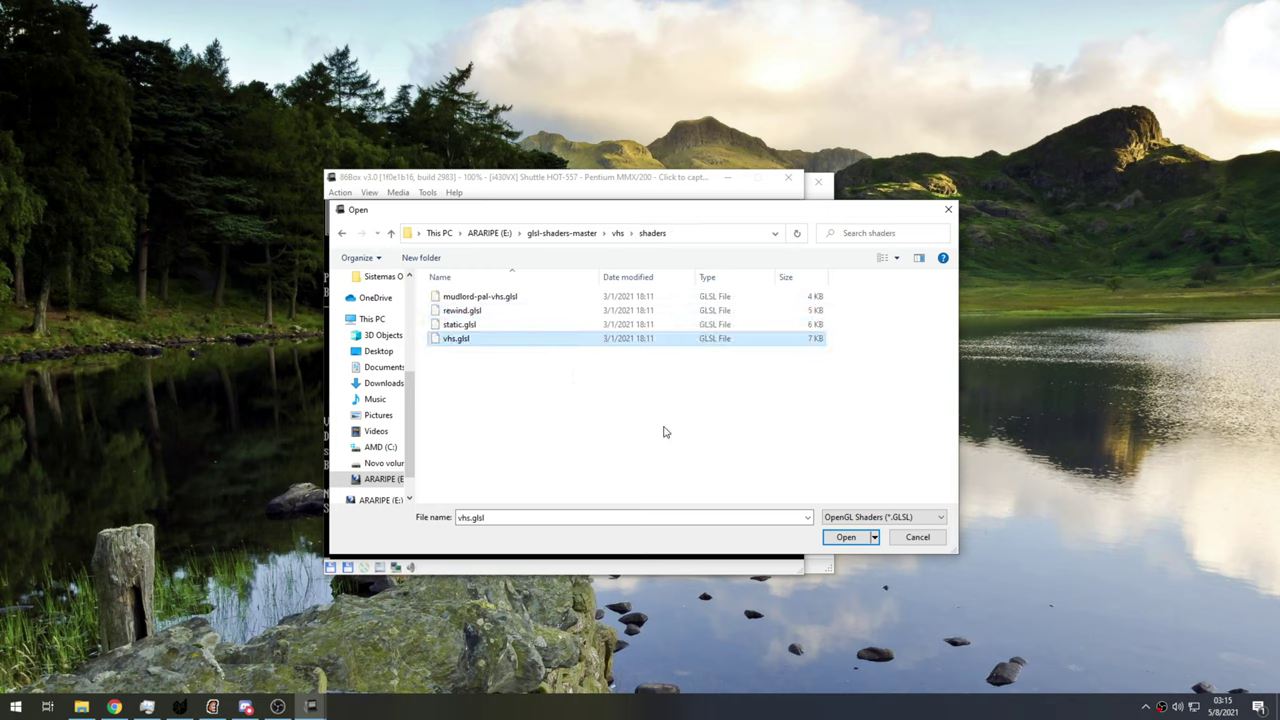
{"action": "left_click", "coordinate": [843, 538]}
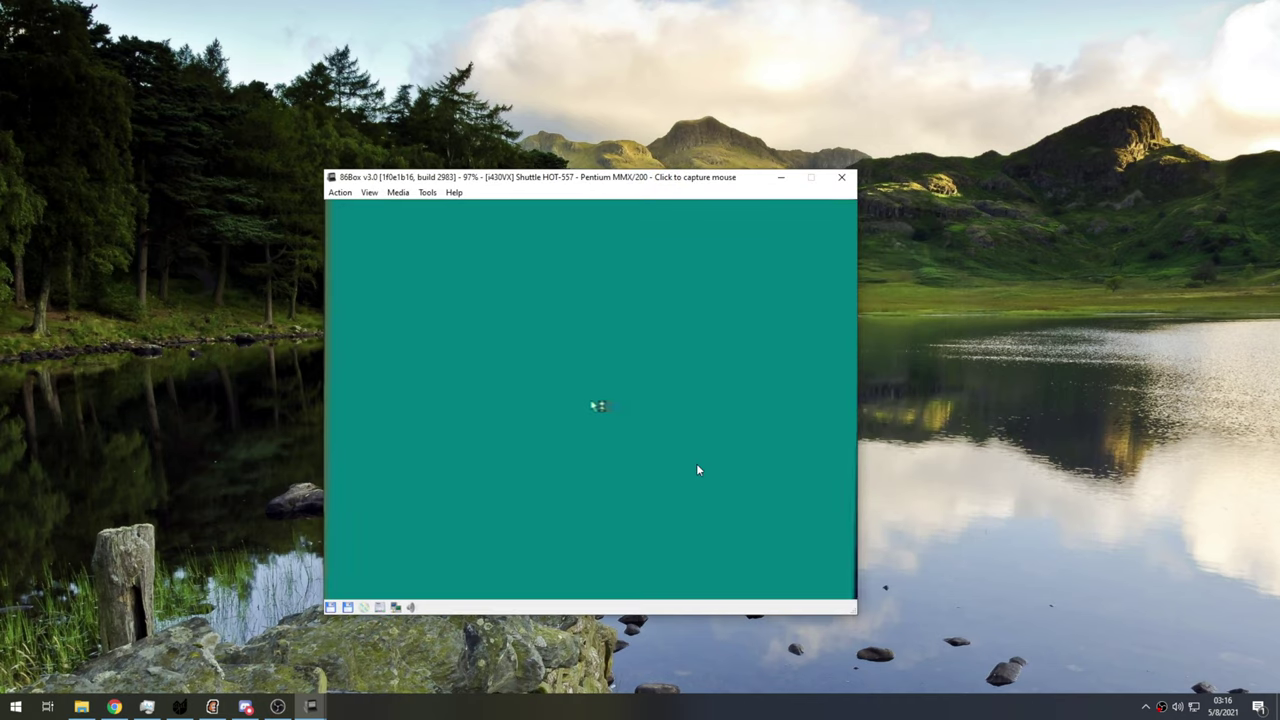
- Enter the network password so Windows 95 finishes booting
{"action": "left_click", "coordinate": [593, 405]}
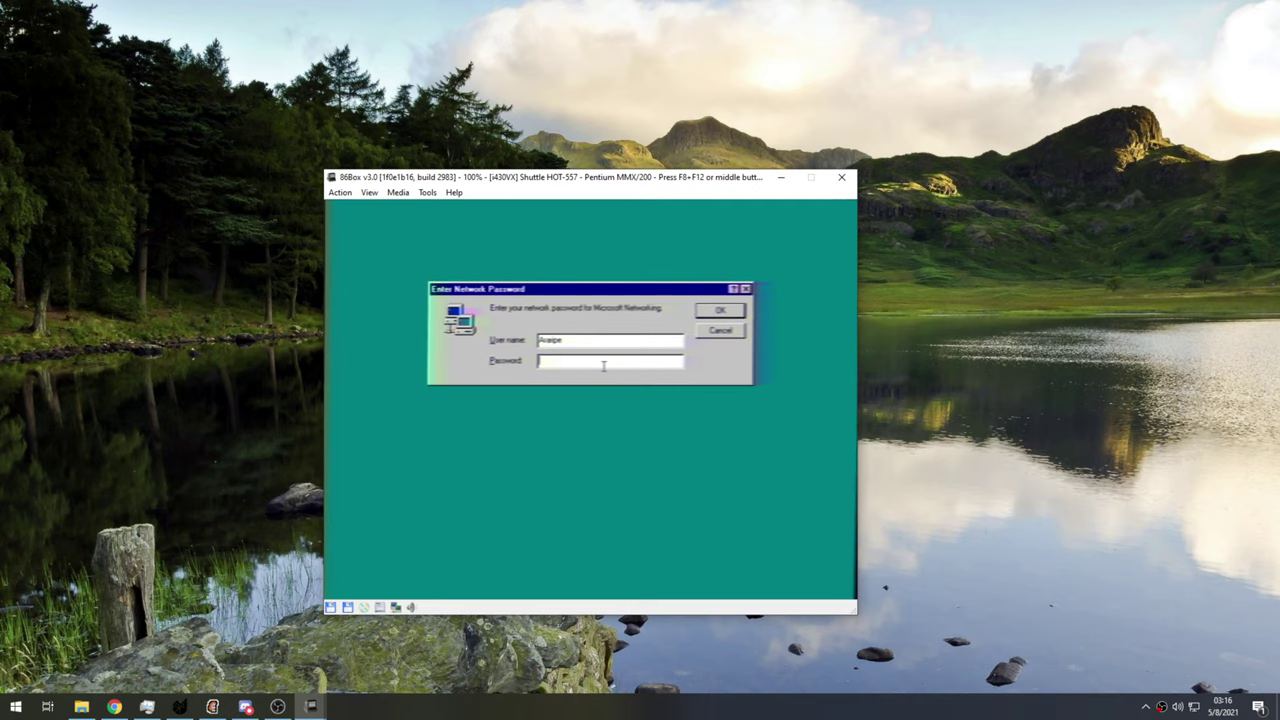
{"action": "type", "text": "*"}
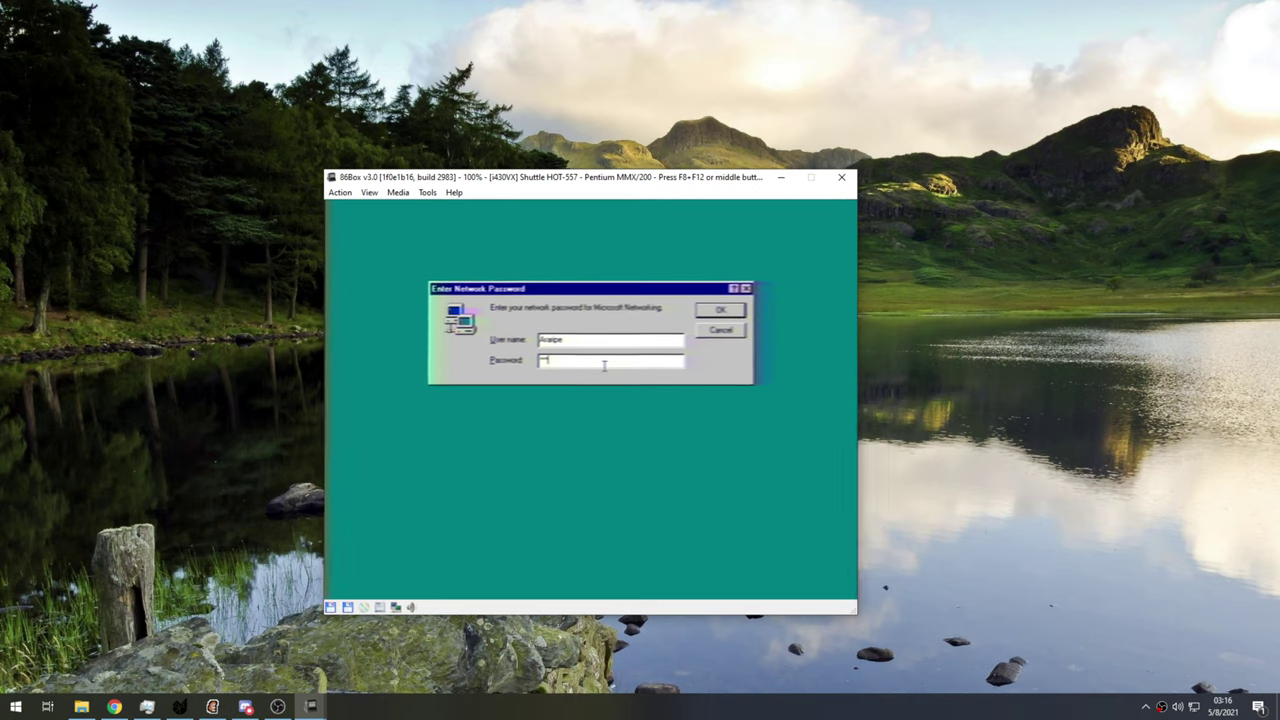
{"action": "key", "text": "Return"}
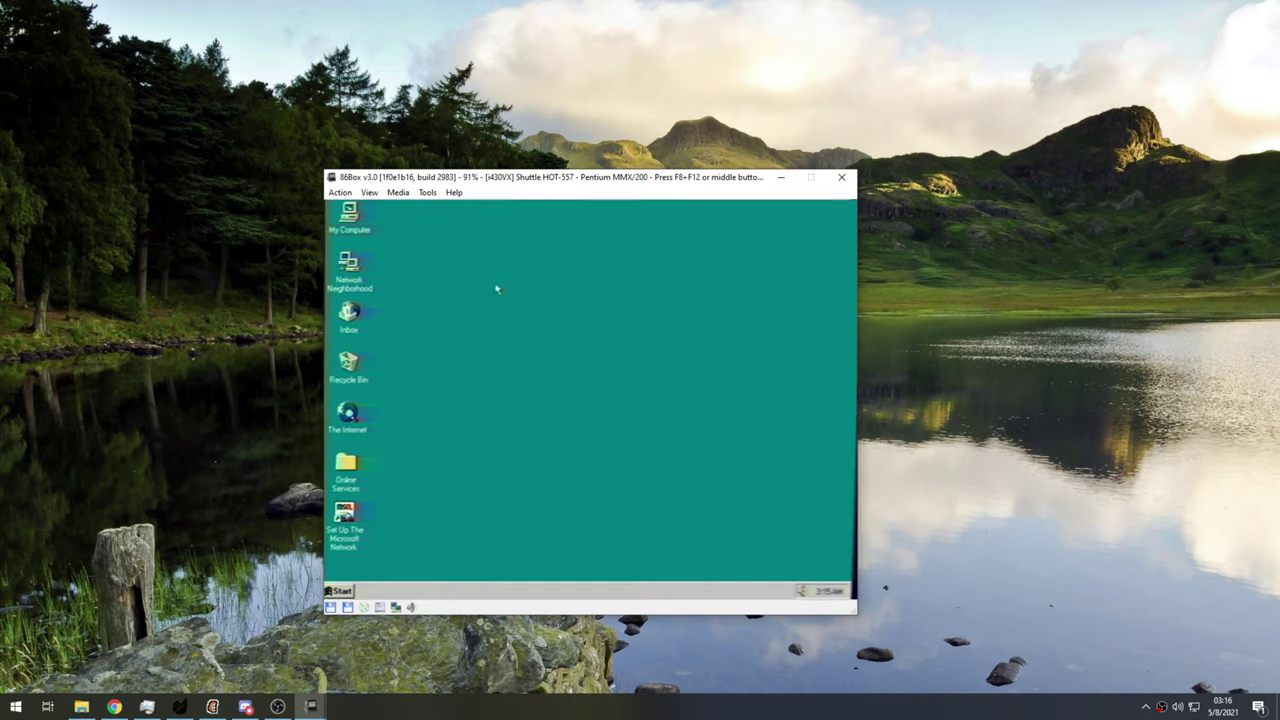
- Open and close System Properties for My Computer, then deselect the icon
{"action": "right_click", "coordinate": [361, 226]}
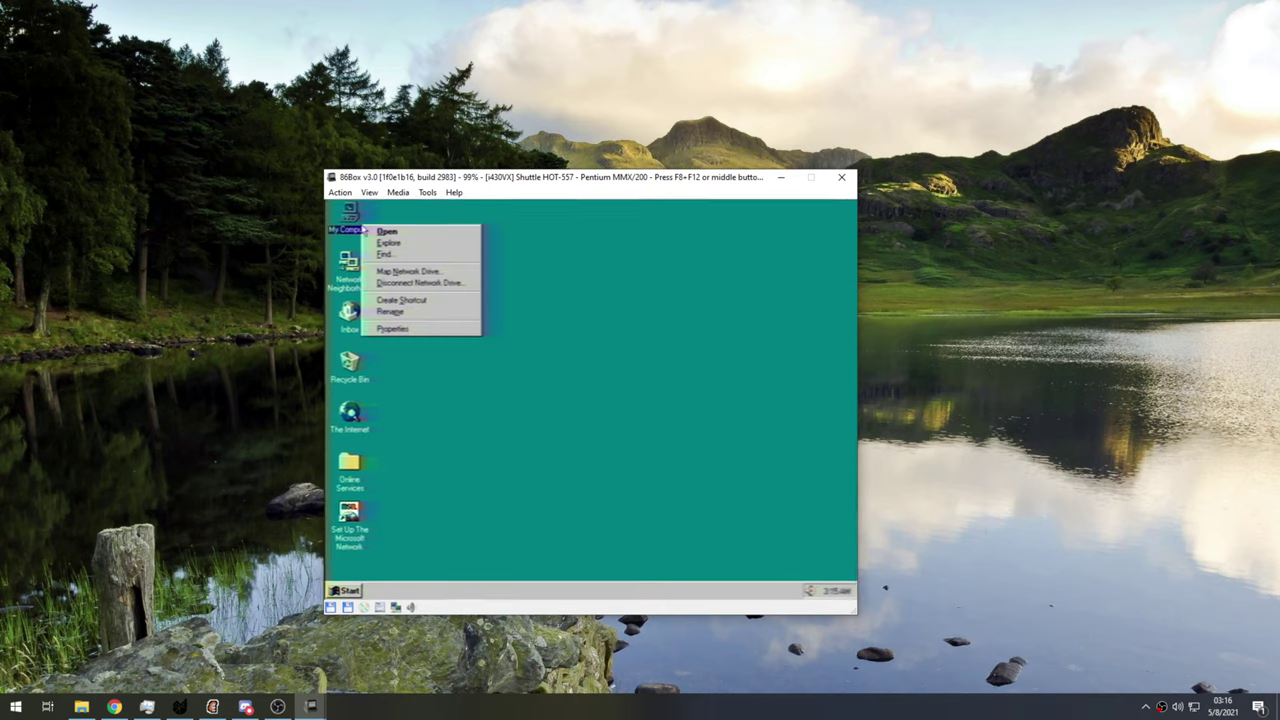
{"action": "left_click", "coordinate": [405, 329]}
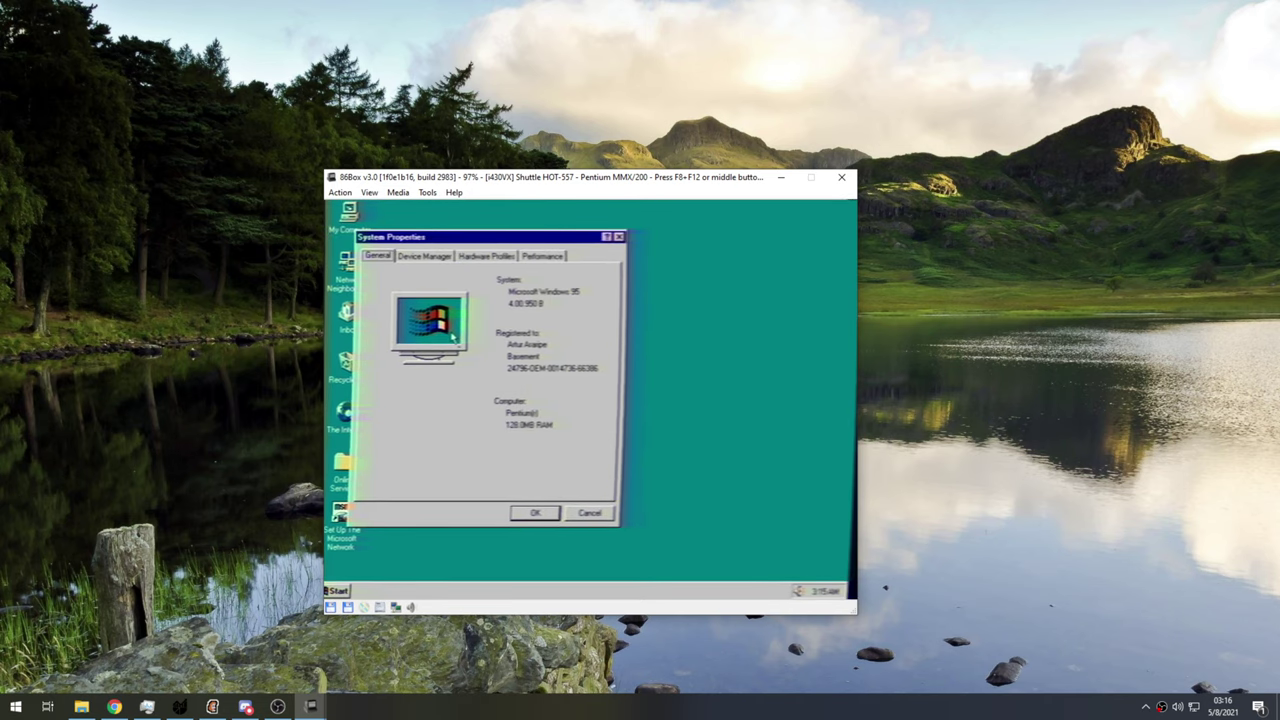
{"action": "left_click", "coordinate": [620, 237]}
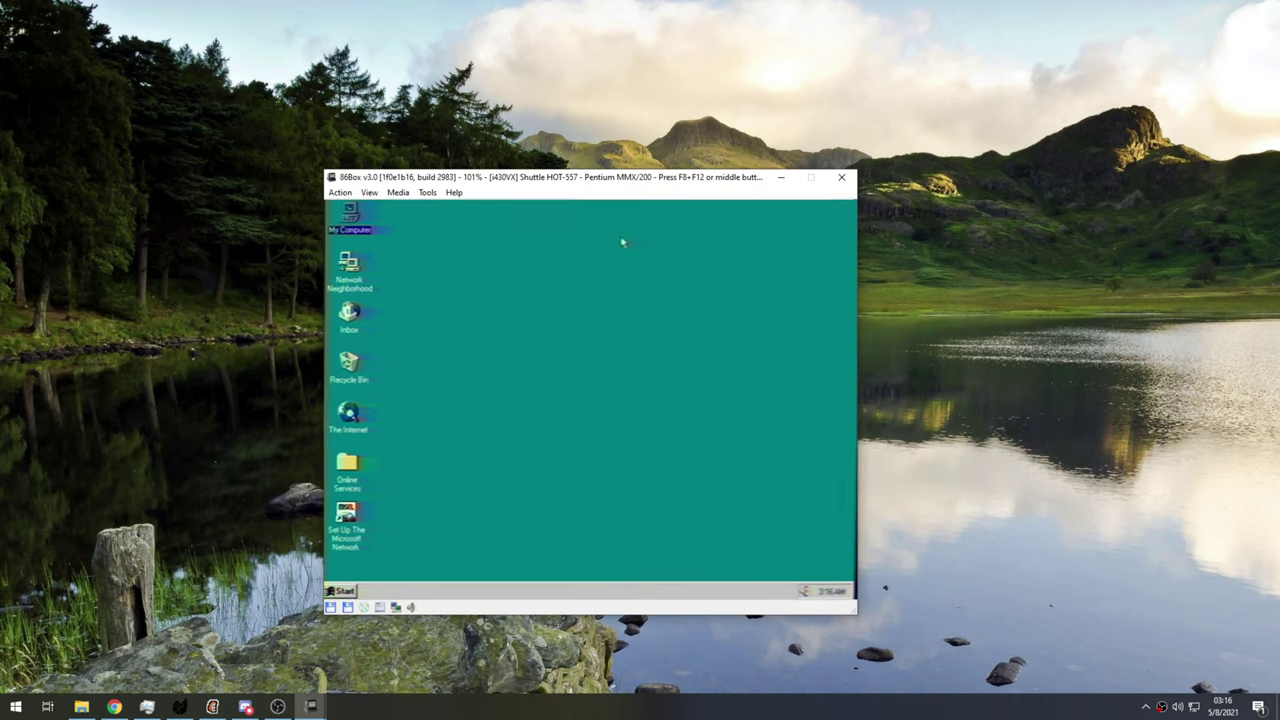
{"action": "left_click", "coordinate": [622, 242]}
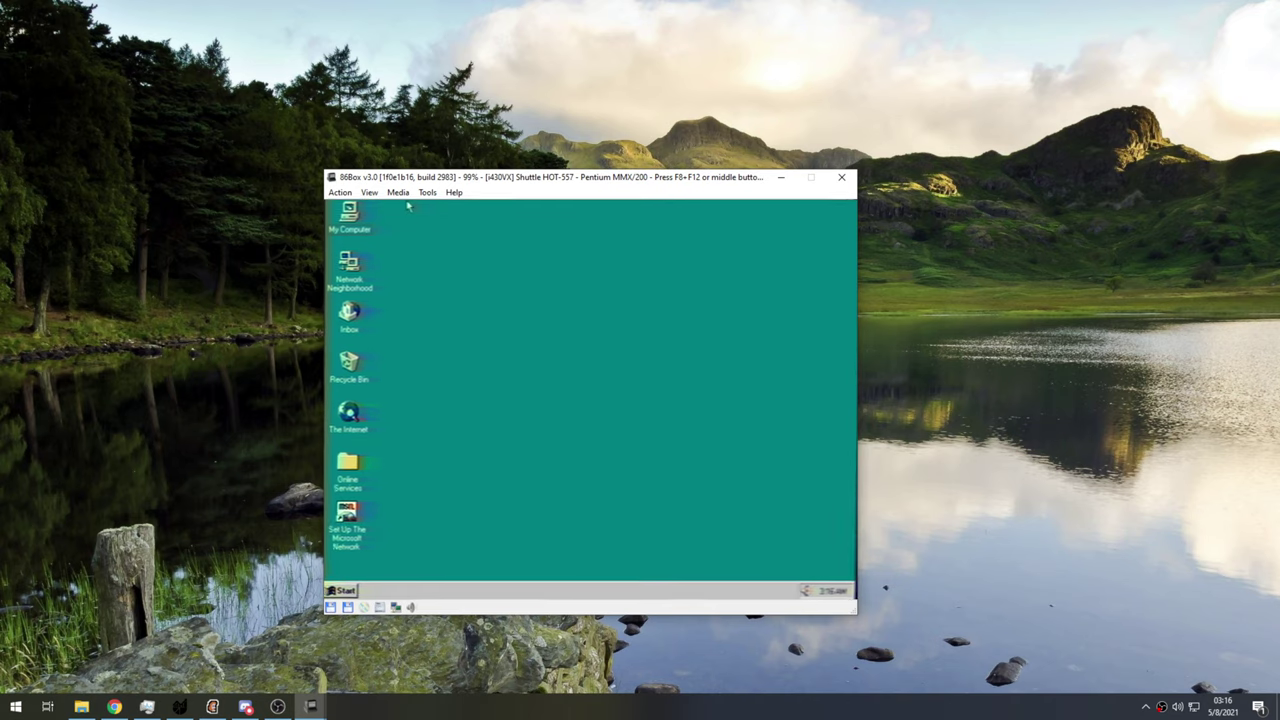
- Release the mouse and load vhs/shaders/static.glsl as the OpenGL shader
{"action": "key", "text": "F8+F12"}
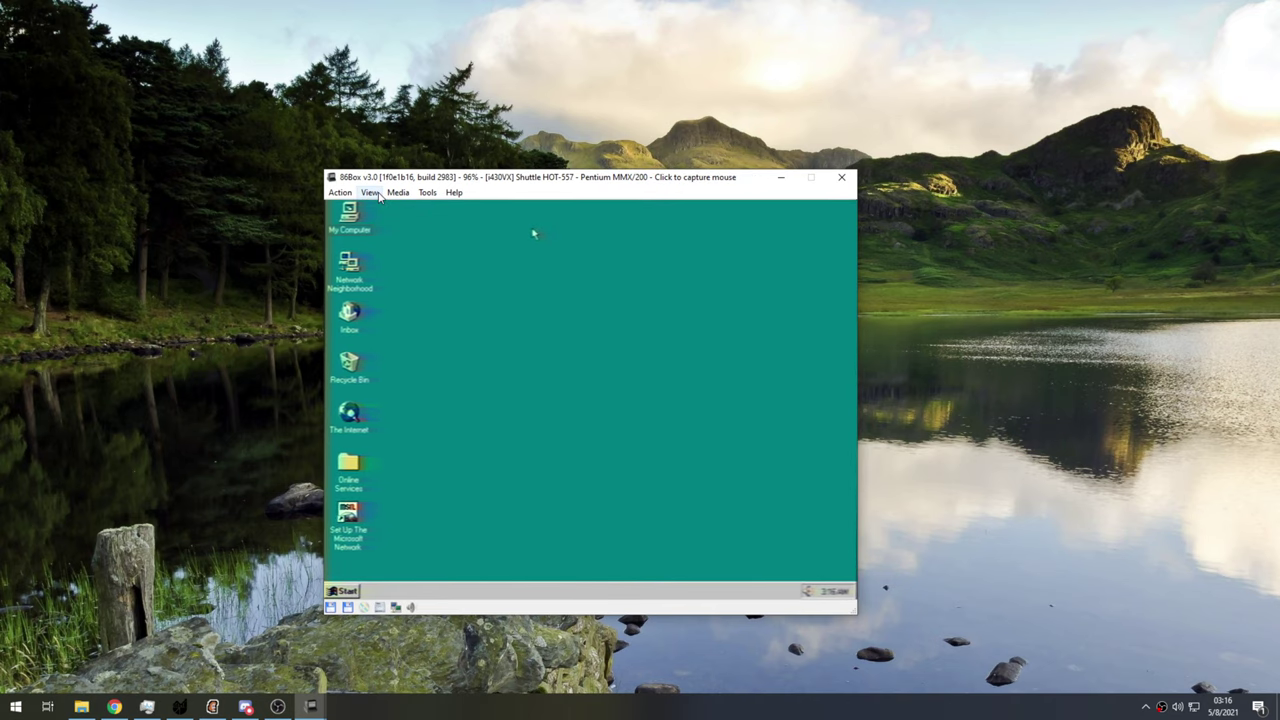
{"action": "left_click", "coordinate": [369, 192]}
{"action": "mouse_move", "coordinate": [451, 246]}
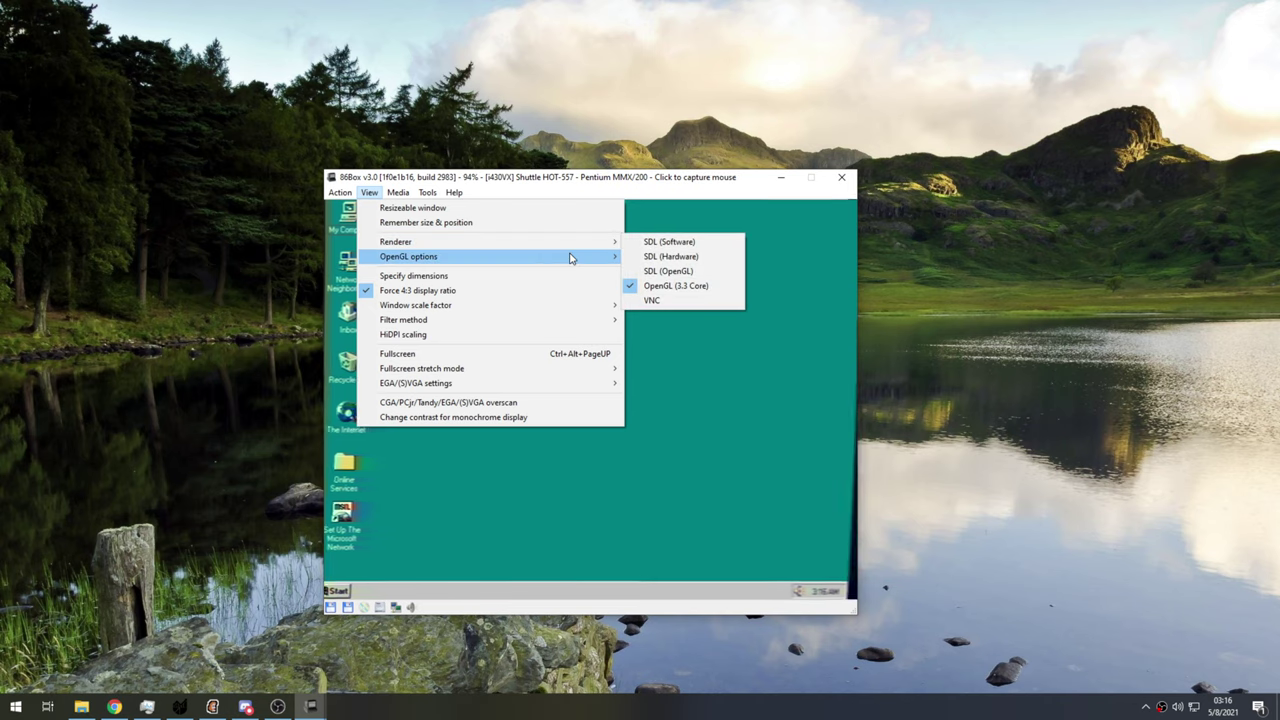
{"action": "mouse_move", "coordinate": [575, 244]}
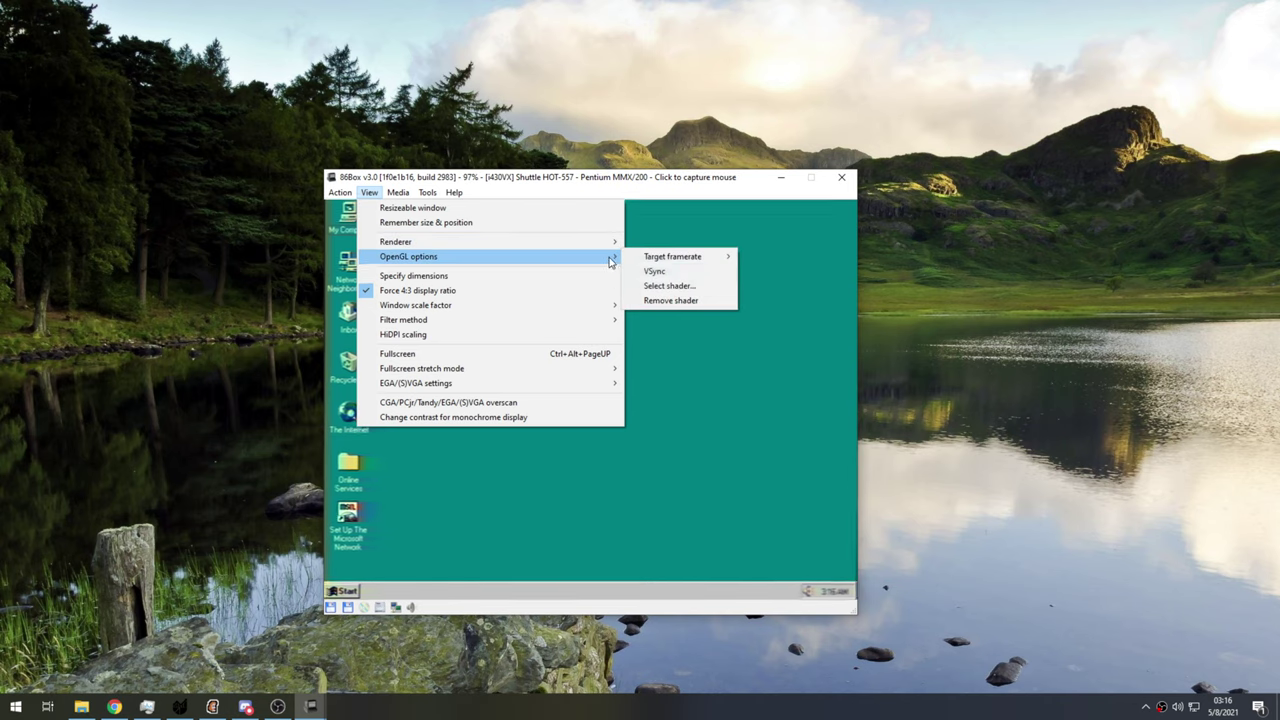
{"action": "left_click", "coordinate": [676, 285]}
{"action": "left_click", "coordinate": [495, 327]}
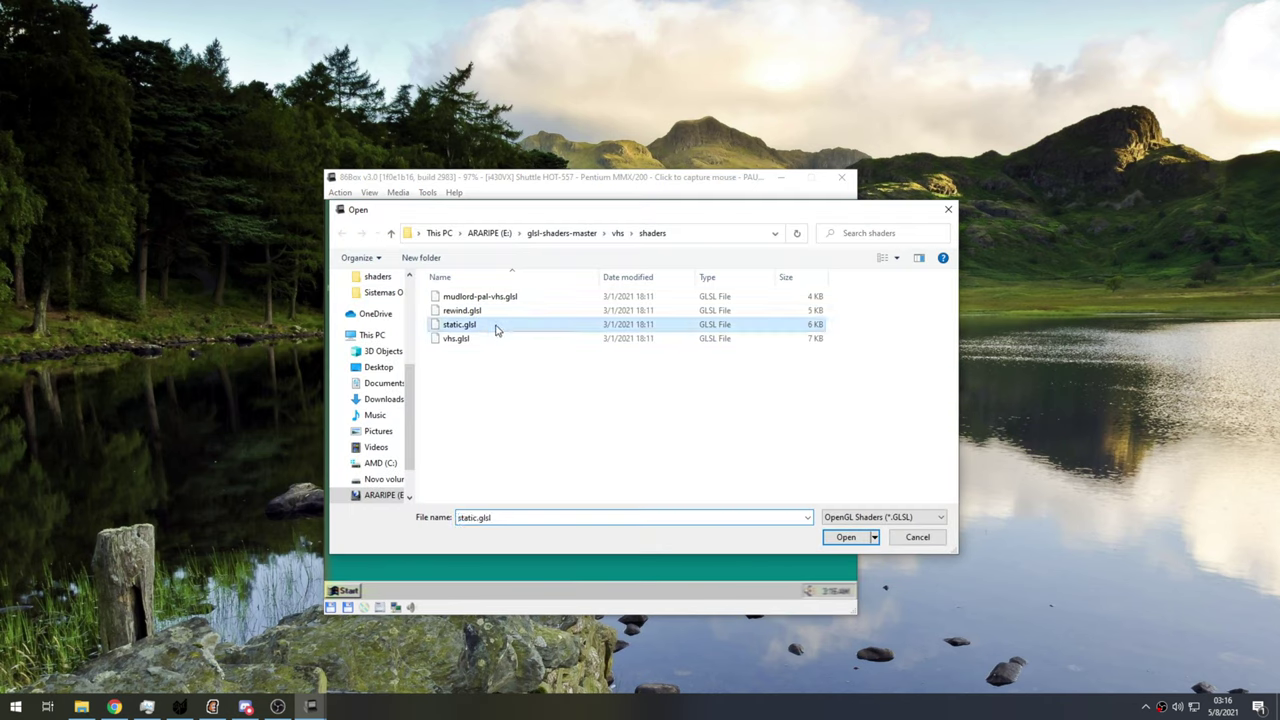
{"action": "left_click", "coordinate": [846, 538]}
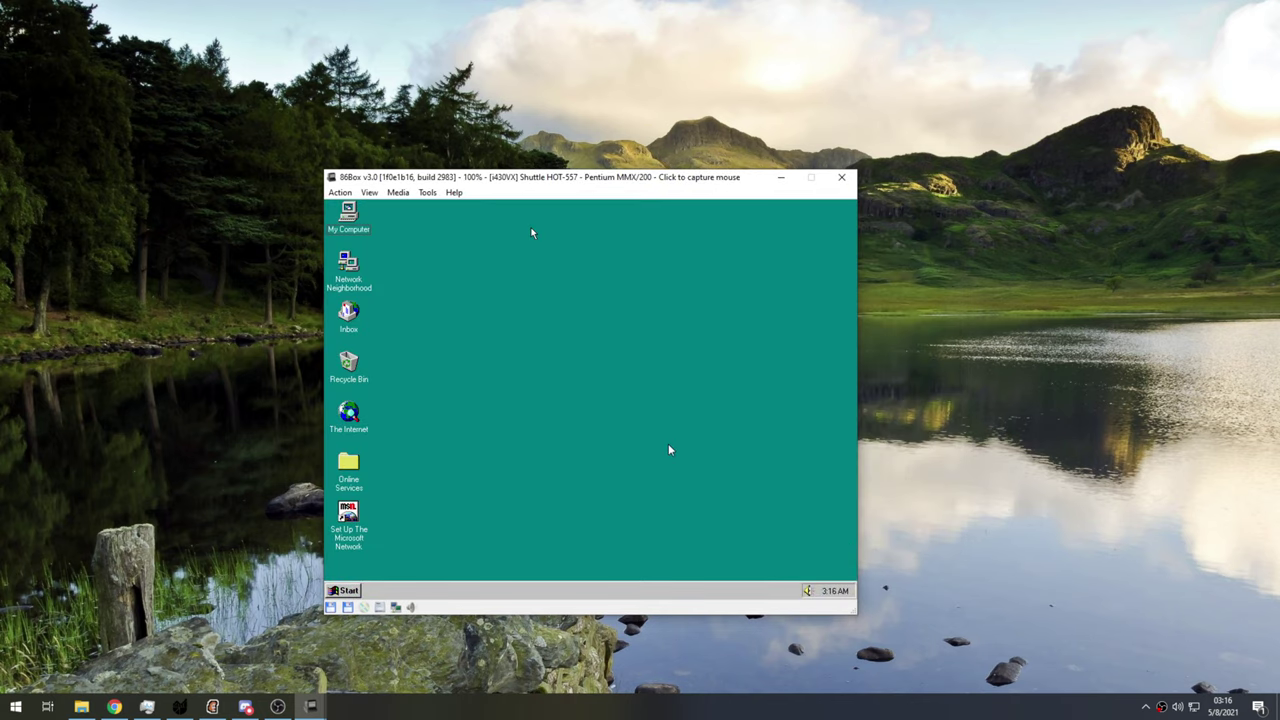
- Check the My Computer icon on the guest desktop without smear, then release the mouse
{"action": "left_click", "coordinate": [531, 230]}
{"action": "right_click", "coordinate": [362, 229]}
{"action": "left_click", "coordinate": [403, 338]}
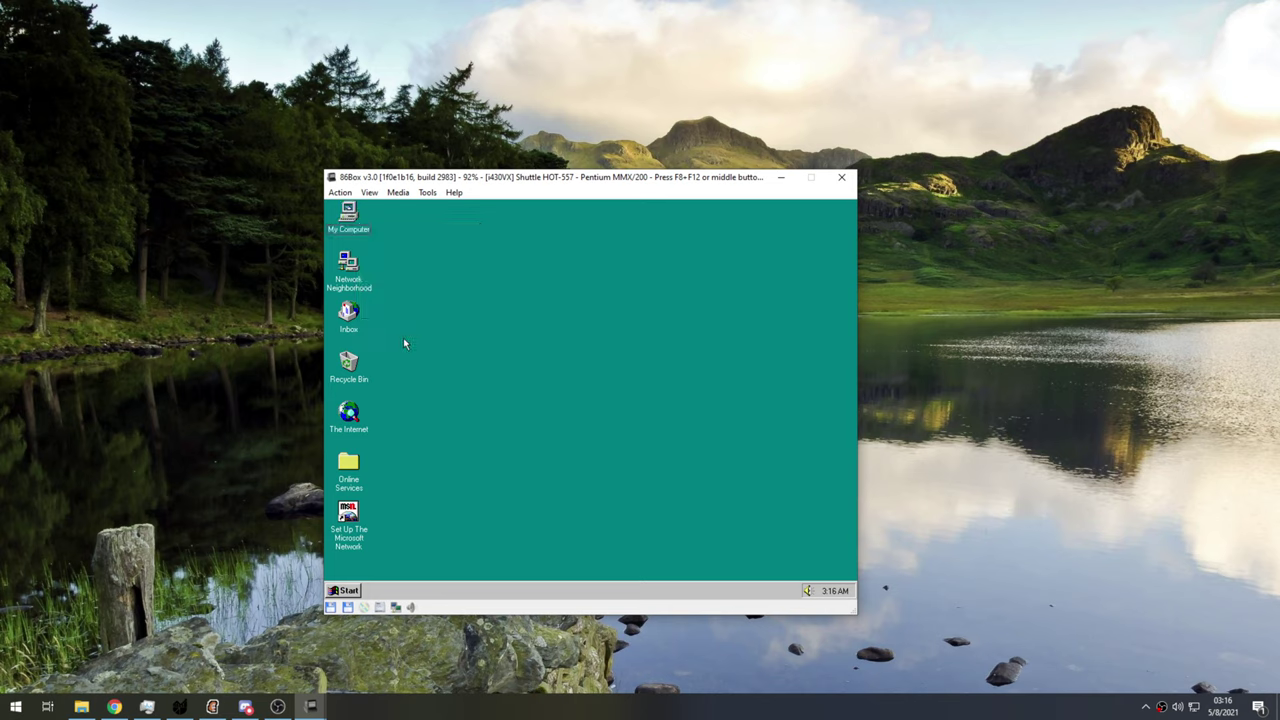
{"action": "middle_click", "coordinate": [382, 205]}
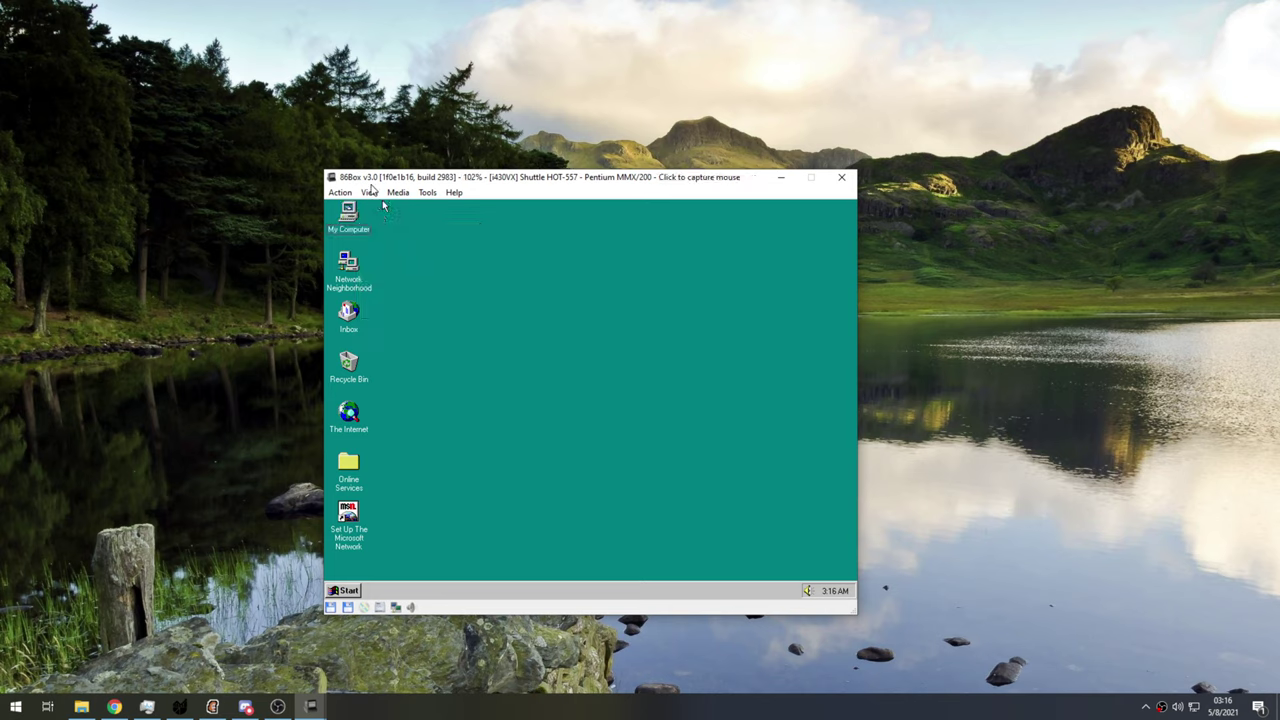
{"action": "left_click", "coordinate": [369, 192]}
- Apply mudlord-pal-vhs.glsl from the vhs shaders folder and capture the mouse into the guest
{"action": "mouse_move", "coordinate": [450, 256]}
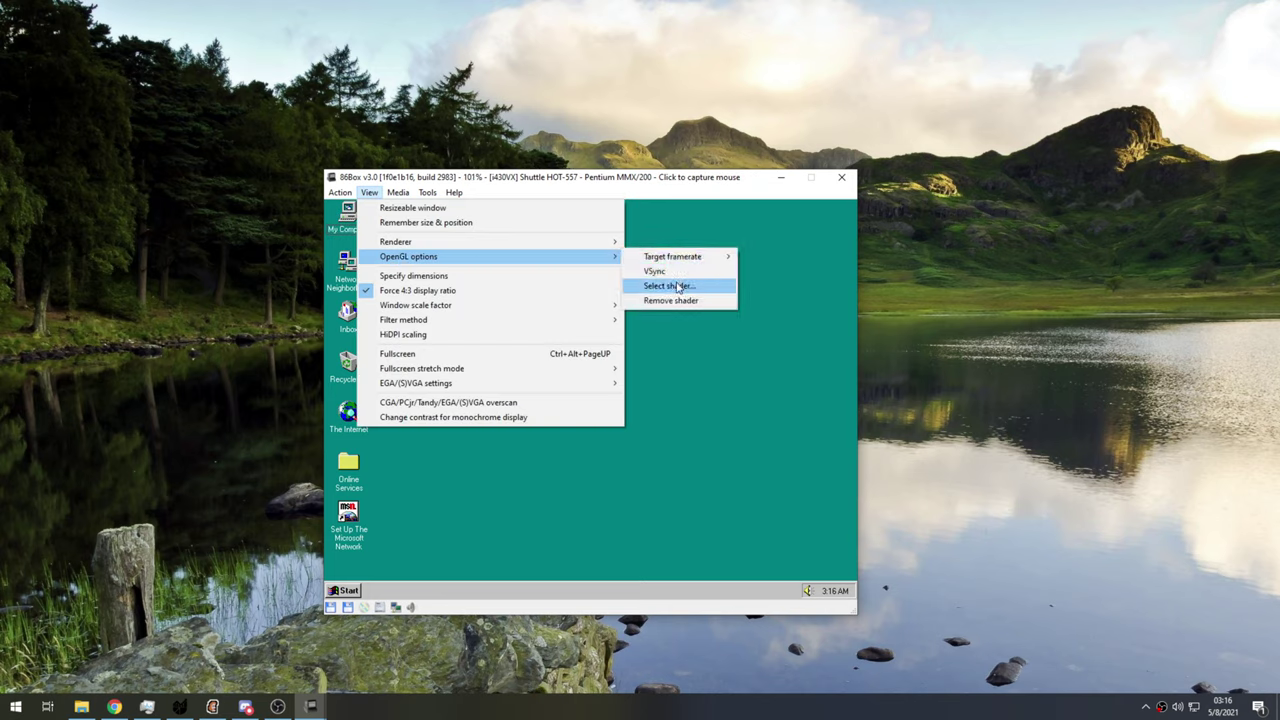
{"action": "left_click", "coordinate": [686, 286]}
{"action": "left_click", "coordinate": [517, 300]}
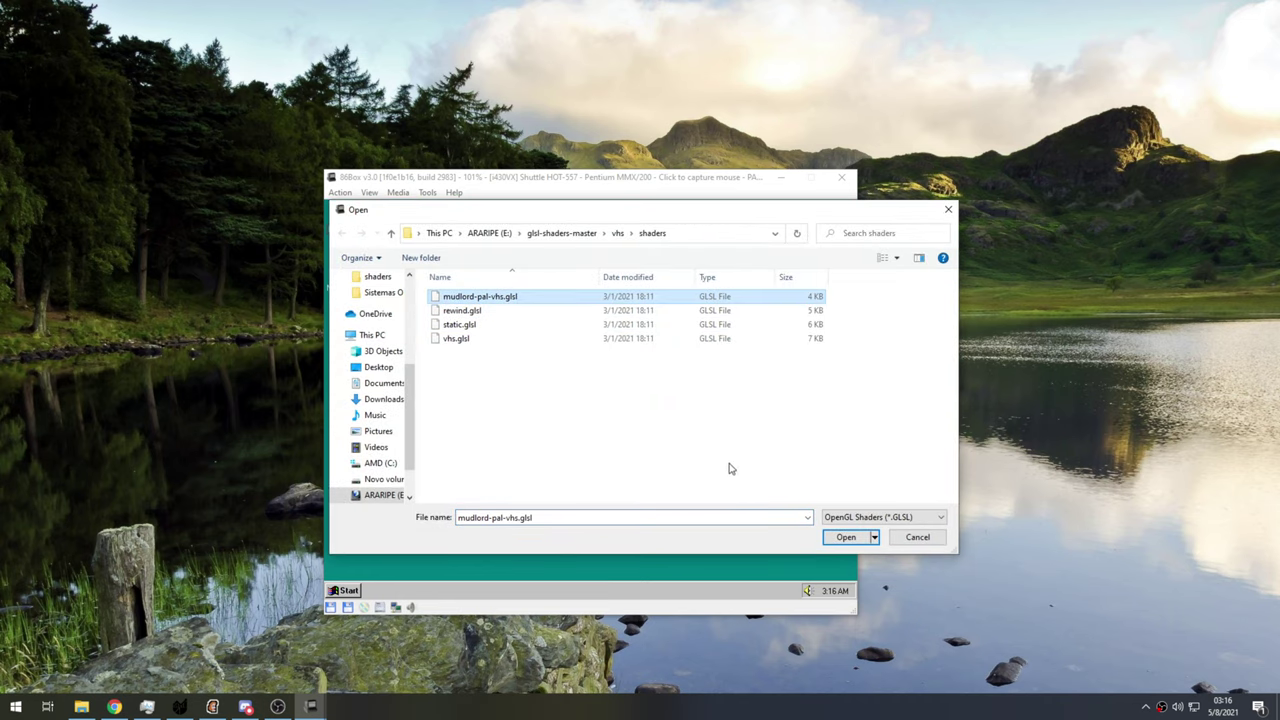
{"action": "left_click", "coordinate": [846, 537]}
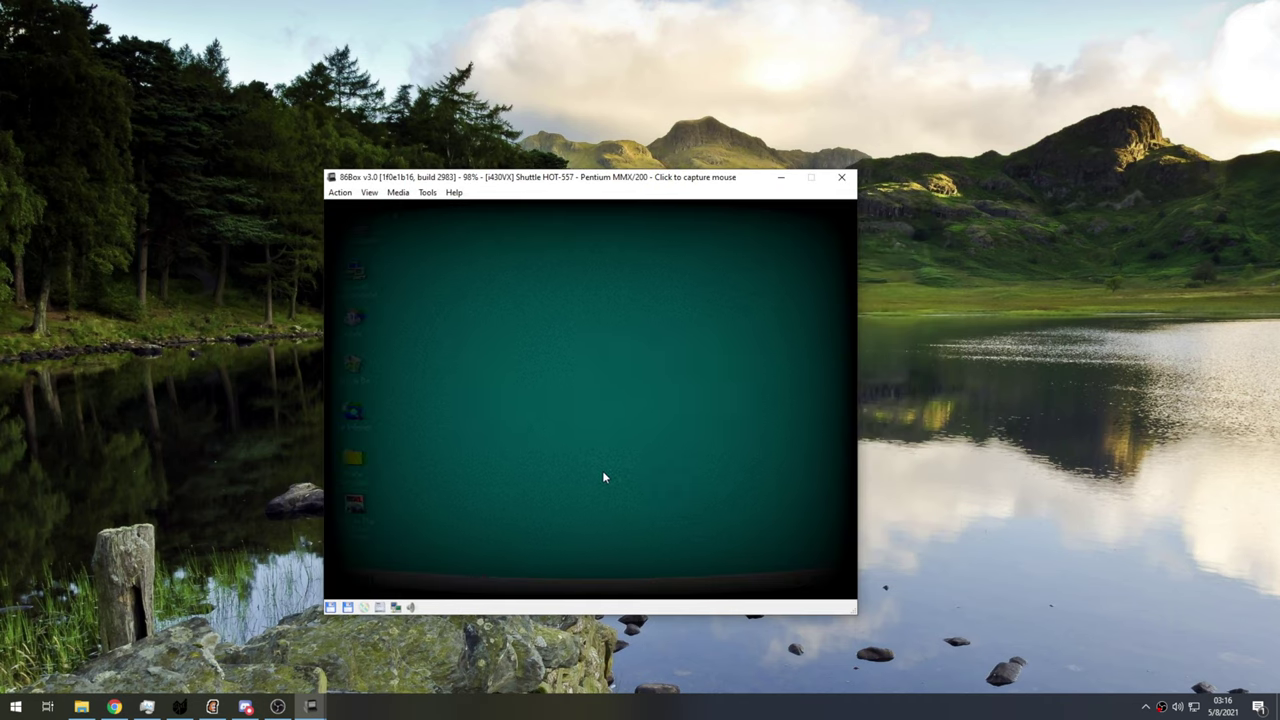
{"action": "left_click", "coordinate": [563, 466]}
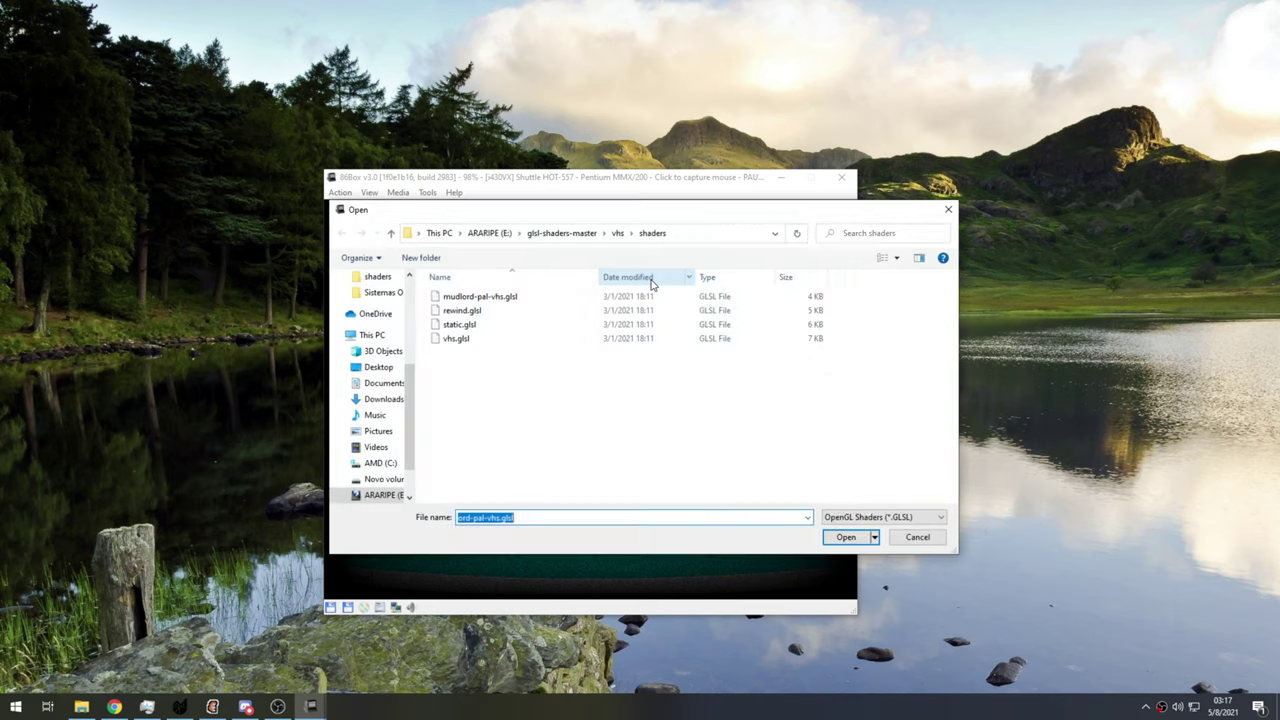
- Try rewind.glsl, then load scanline.glsl from the scanlines\shaders folder
{"action": "left_click", "coordinate": [482, 310]}
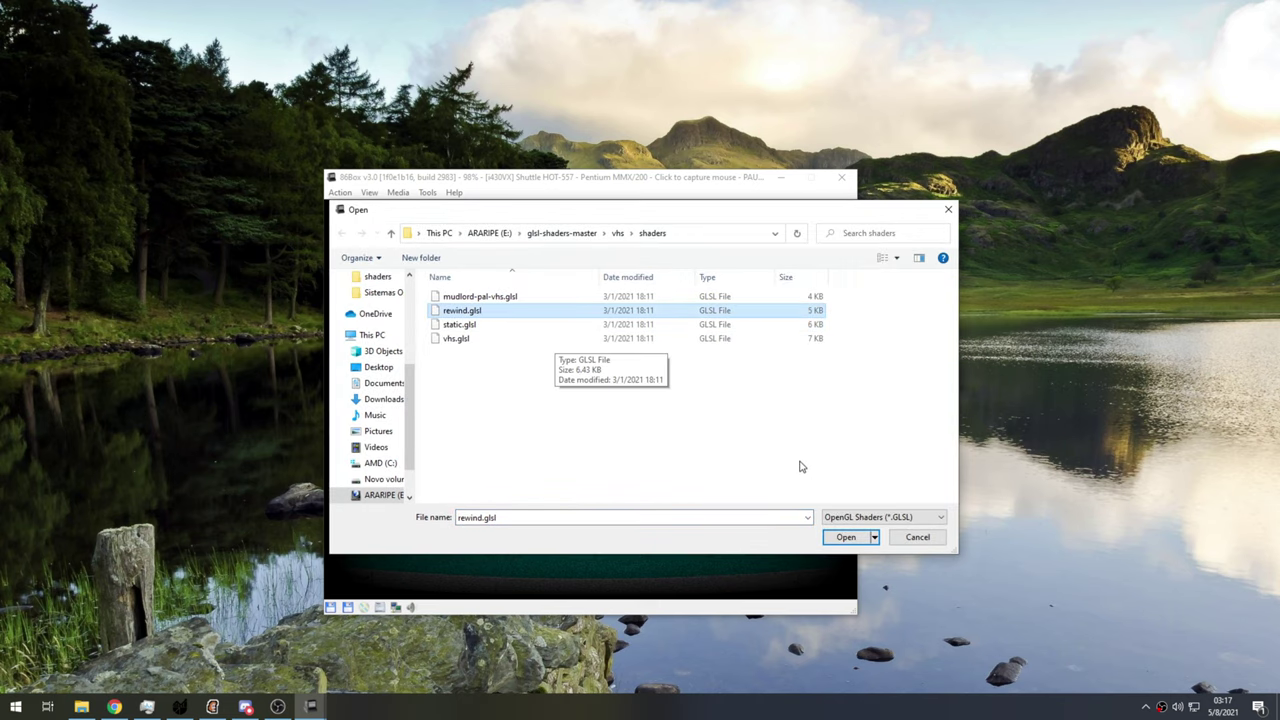
{"action": "left_click", "coordinate": [843, 538]}
{"action": "left_click", "coordinate": [369, 192]}
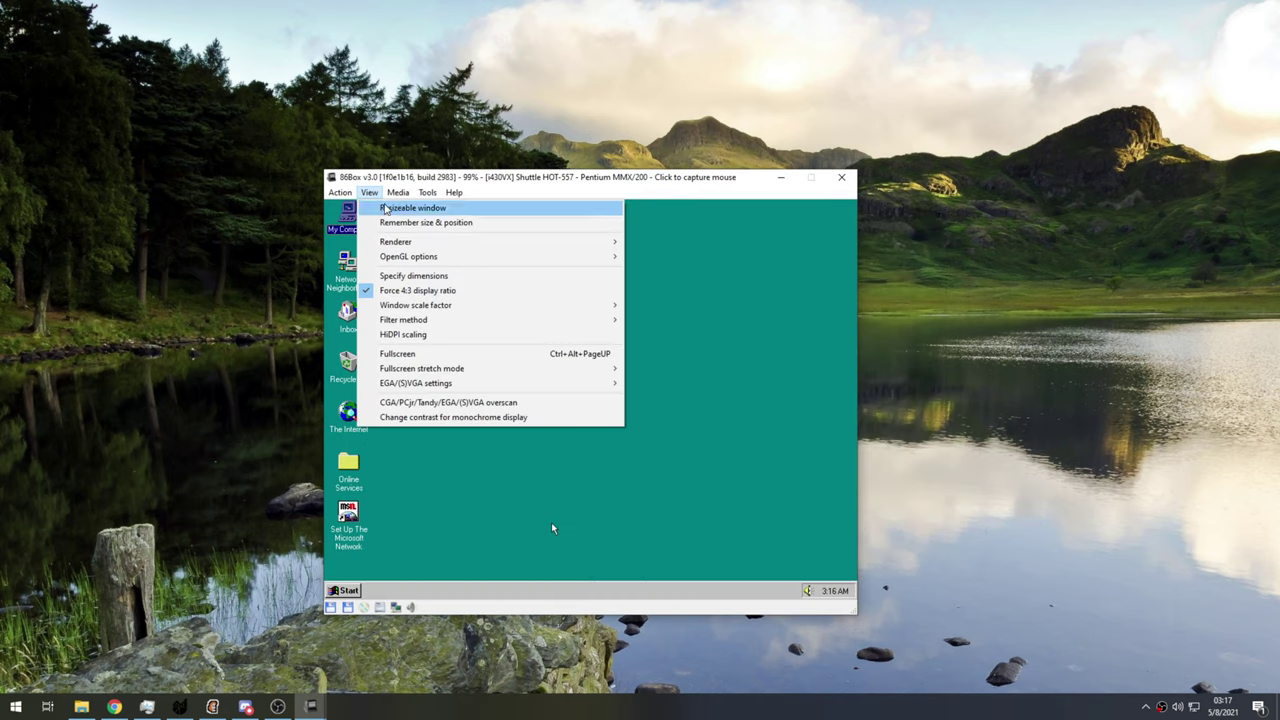
{"action": "mouse_move", "coordinate": [537, 257]}
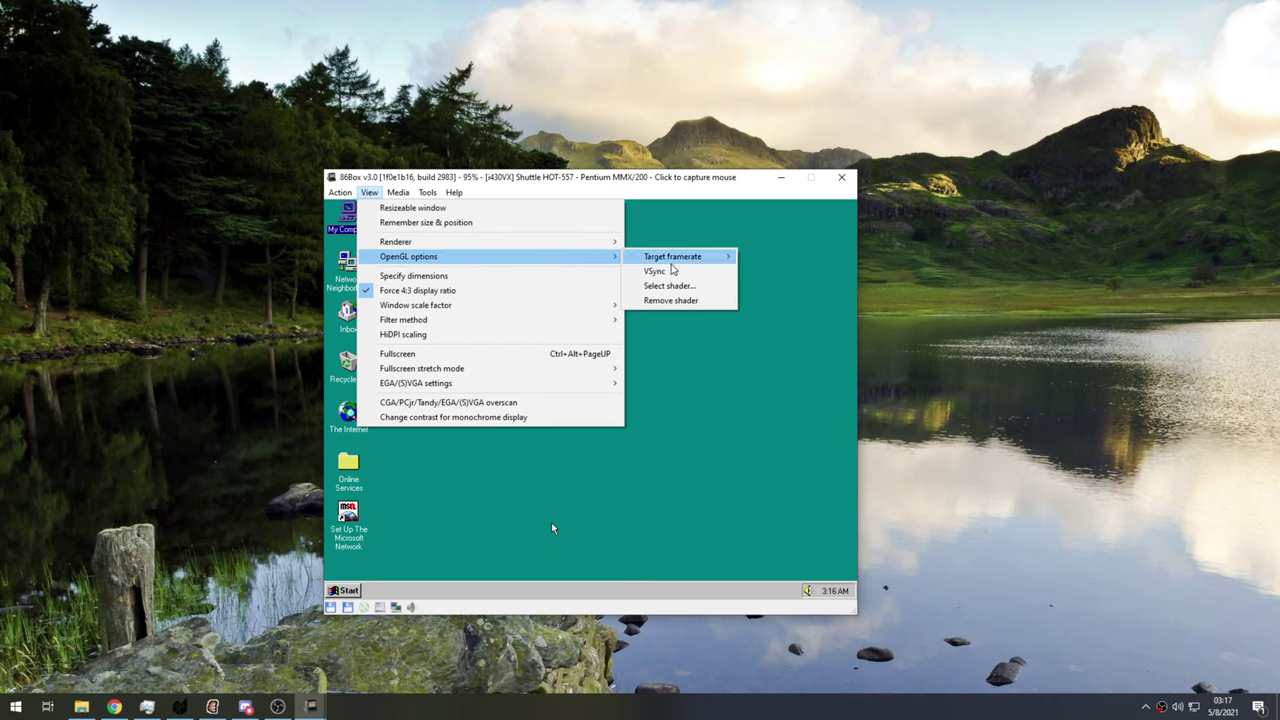
{"action": "left_click", "coordinate": [670, 286]}
{"action": "left_click", "coordinate": [560, 233]}
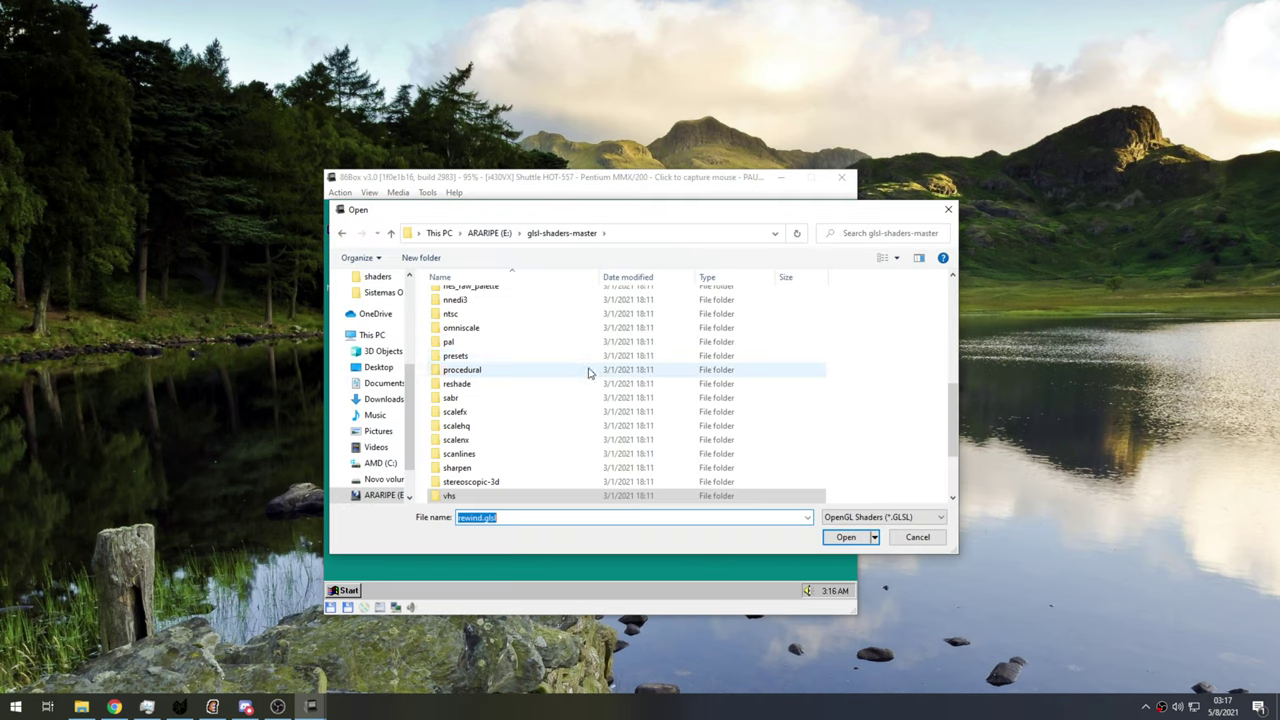
{"action": "scroll", "coordinate": [600, 372], "scroll_direction": "down", "scroll_amount": 2}
{"action": "scroll", "coordinate": [560, 362], "scroll_direction": "up", "scroll_amount": 3}
{"action": "double_click", "coordinate": [506, 421]}
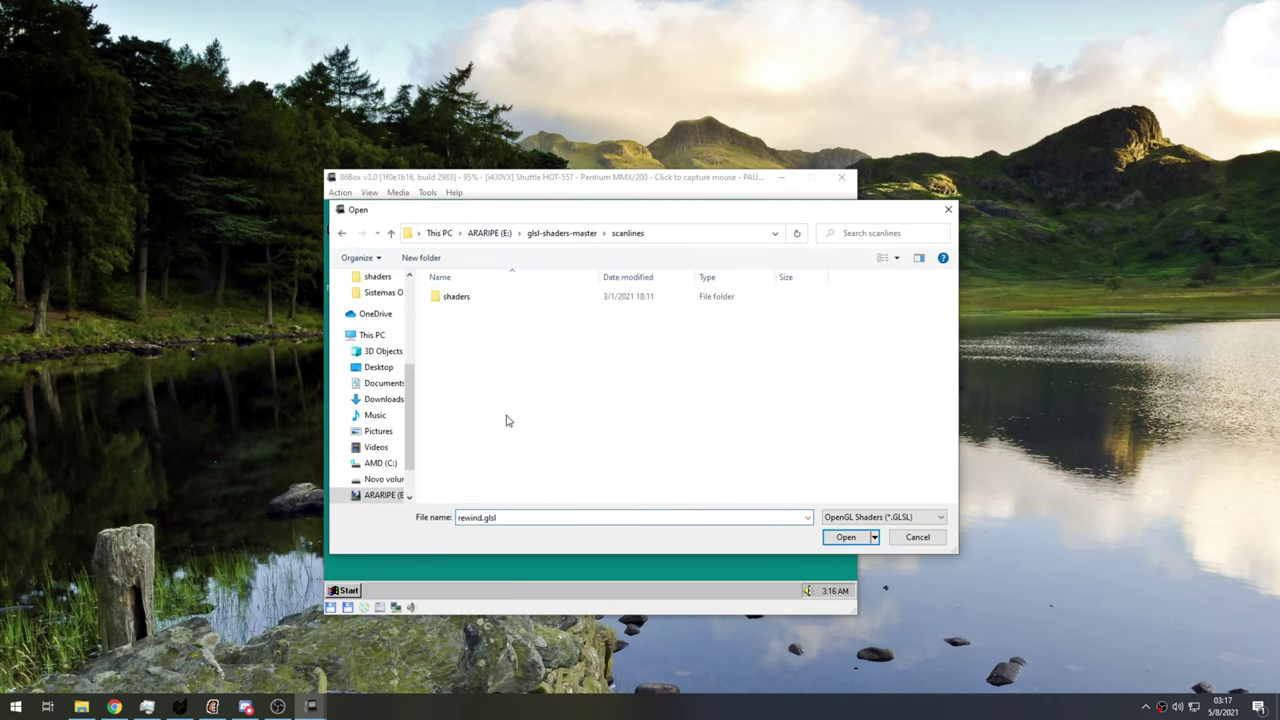
{"action": "double_click", "coordinate": [456, 296]}
{"action": "left_click", "coordinate": [478, 311]}
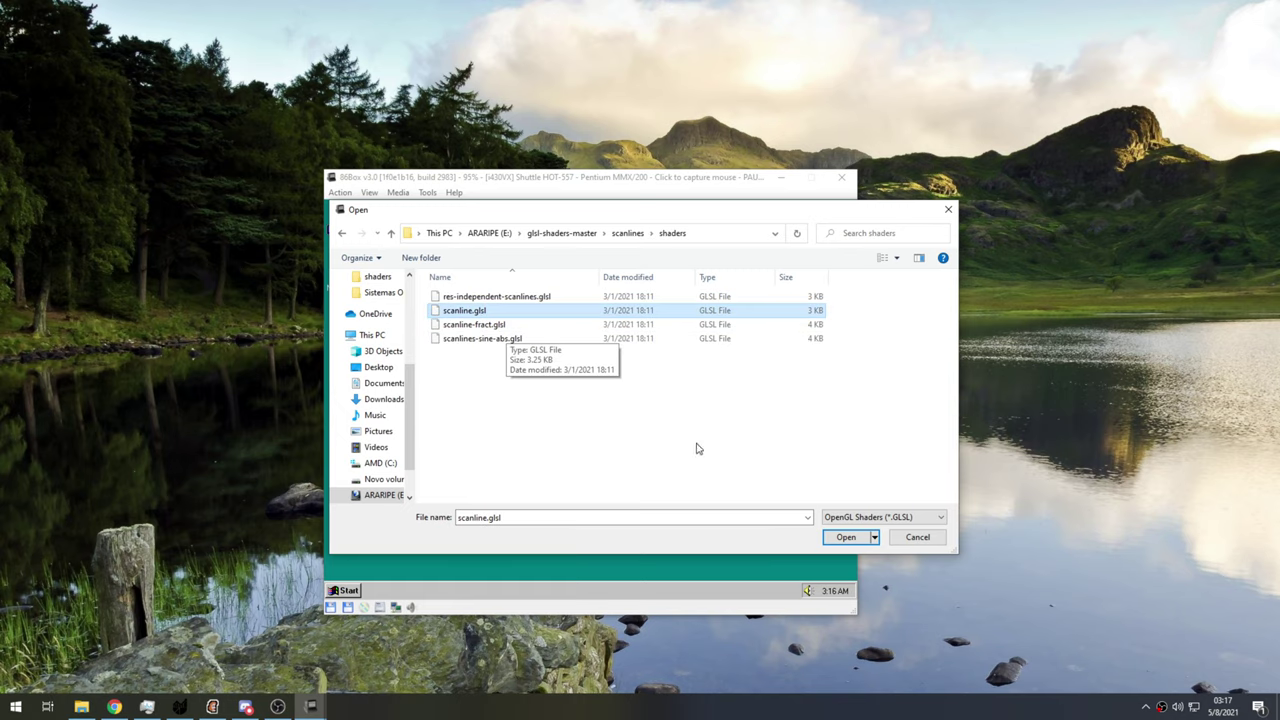
{"action": "left_click", "coordinate": [846, 537]}
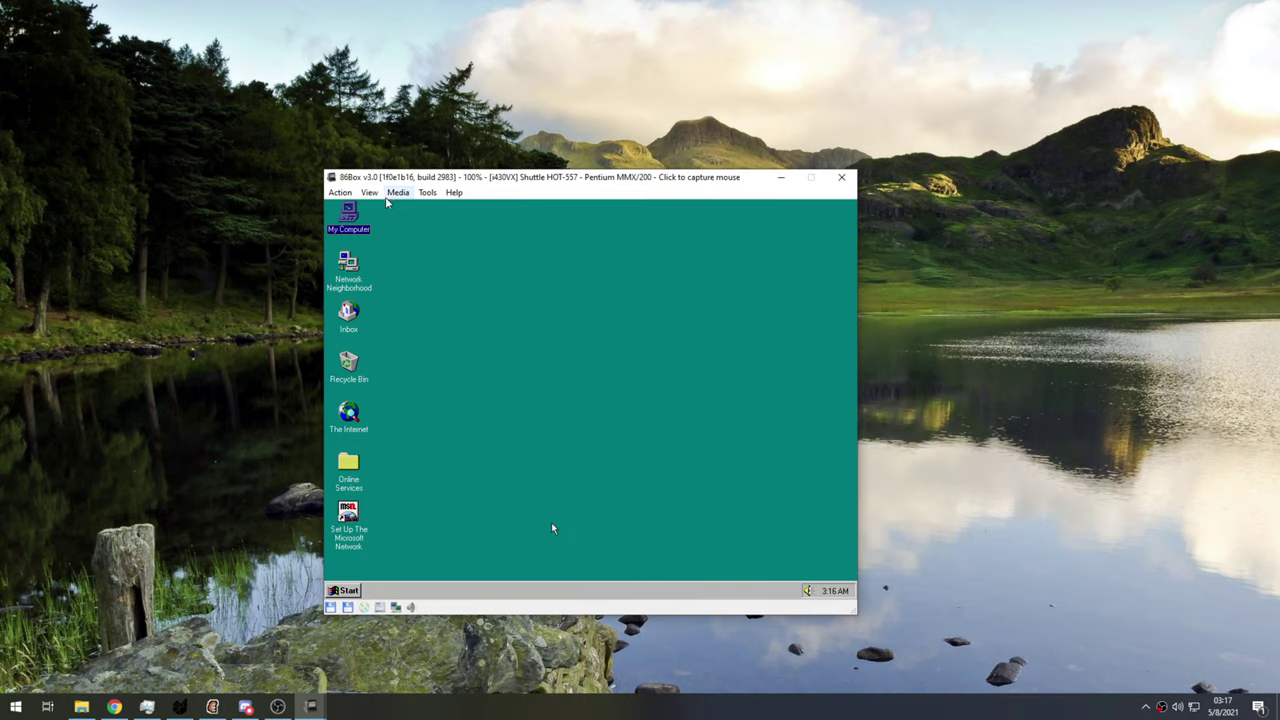
- Open the shader picker and browse back up to the glsl-shaders-master folder
{"action": "left_click", "coordinate": [369, 192]}
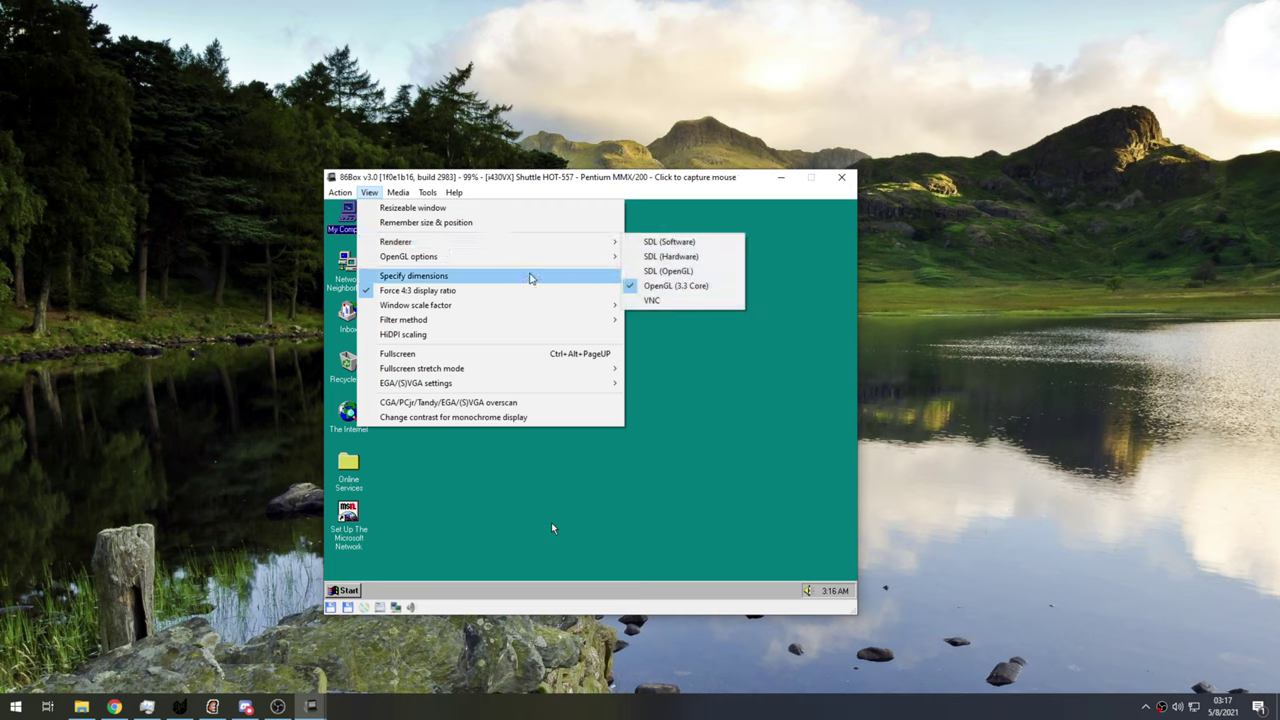
{"action": "mouse_move", "coordinate": [560, 258]}
{"action": "left_click", "coordinate": [688, 286]}
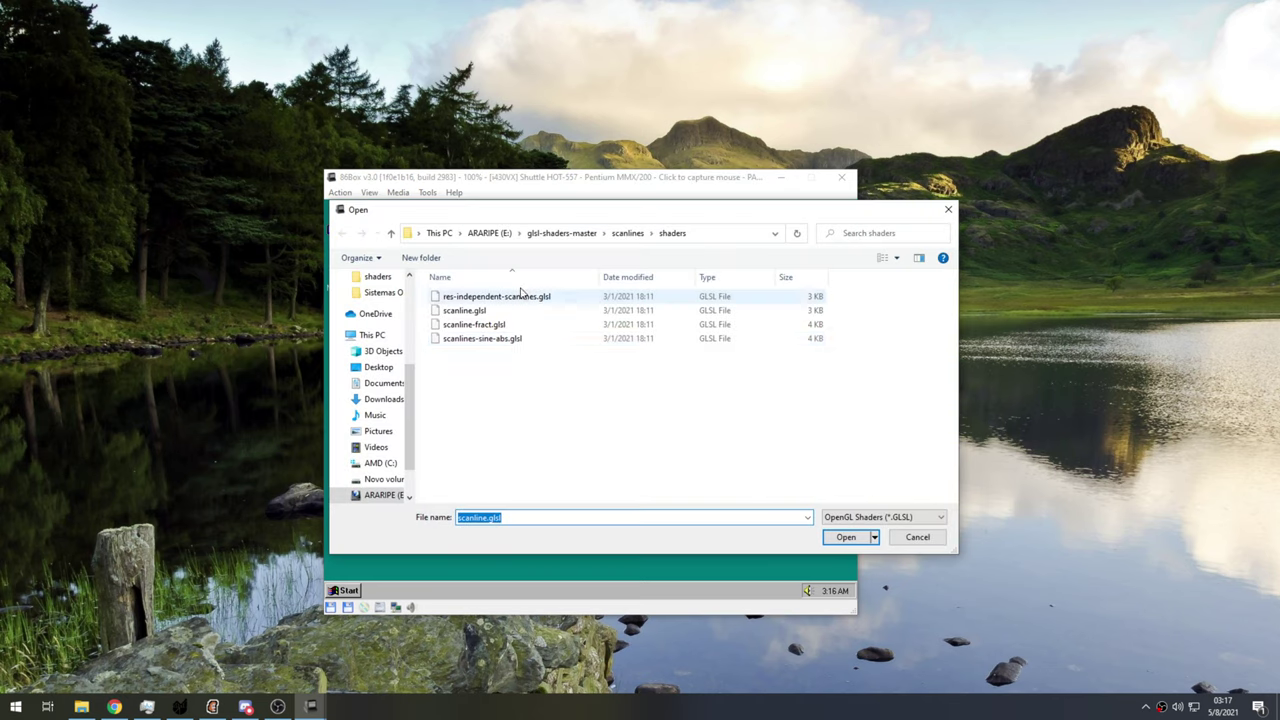
{"action": "left_click", "coordinate": [627, 233]}
{"action": "left_click", "coordinate": [561, 233]}
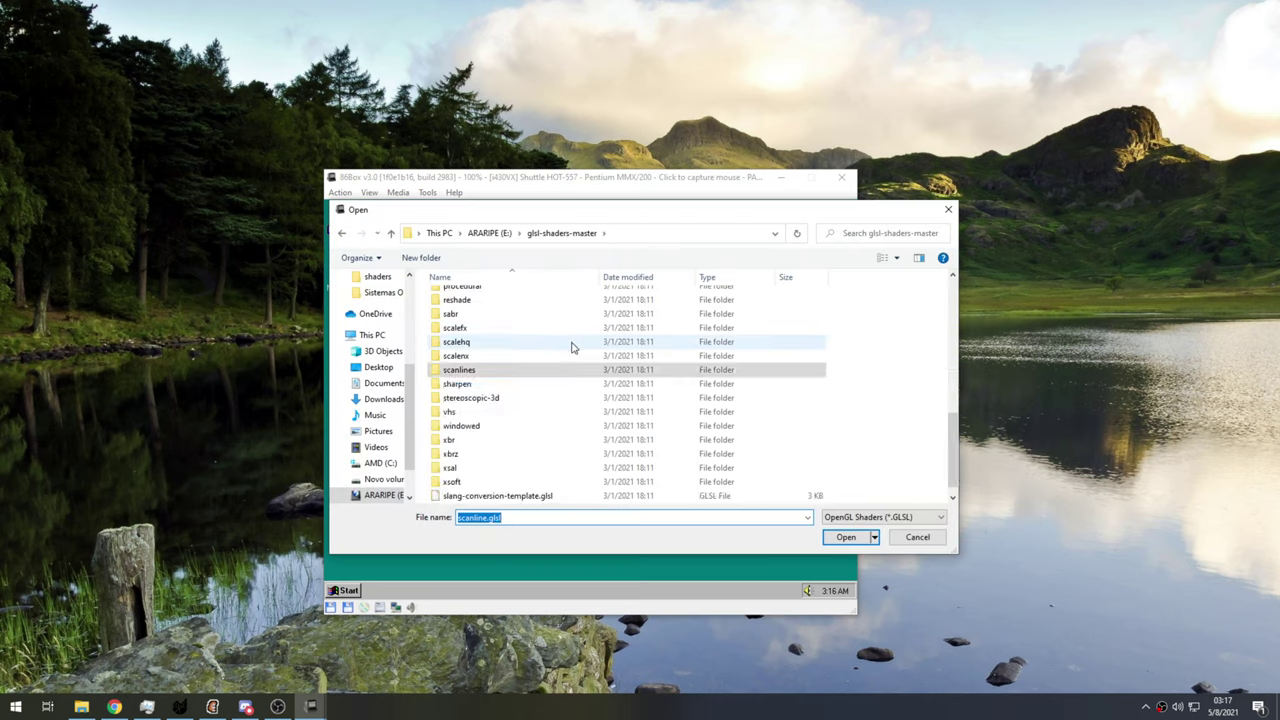
{"action": "scroll", "coordinate": [573, 347], "scroll_direction": "down", "scroll_amount": 1}
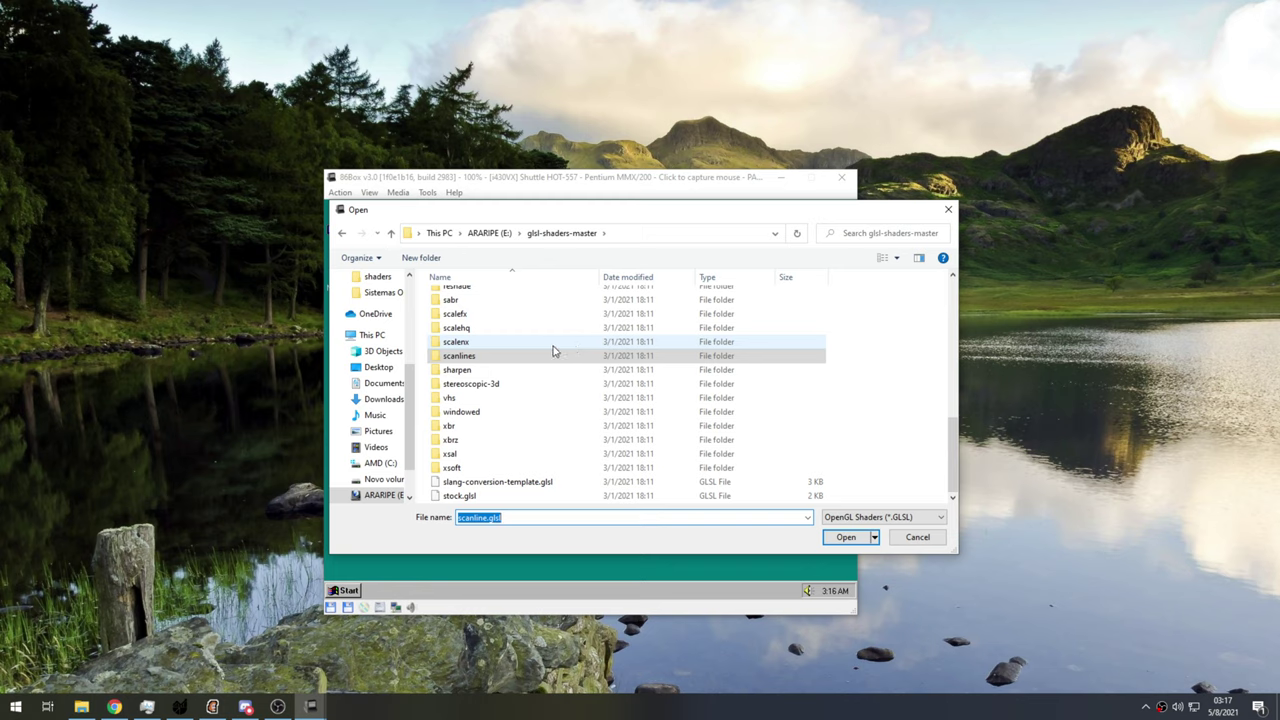
{"action": "scroll", "coordinate": [540, 348], "scroll_direction": "up", "scroll_amount": 3}
{"action": "scroll", "coordinate": [514, 346], "scroll_direction": "down", "scroll_amount": 1}
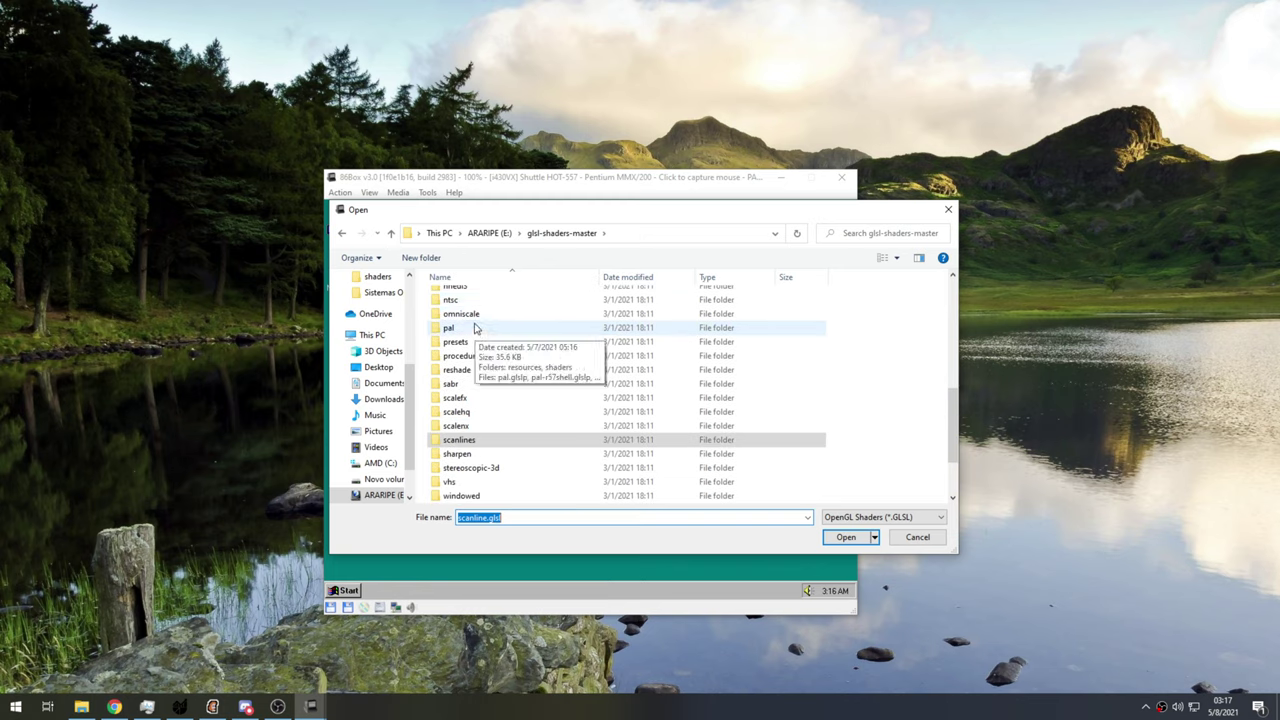
{"action": "scroll", "coordinate": [490, 357], "scroll_direction": "up", "scroll_amount": 3}
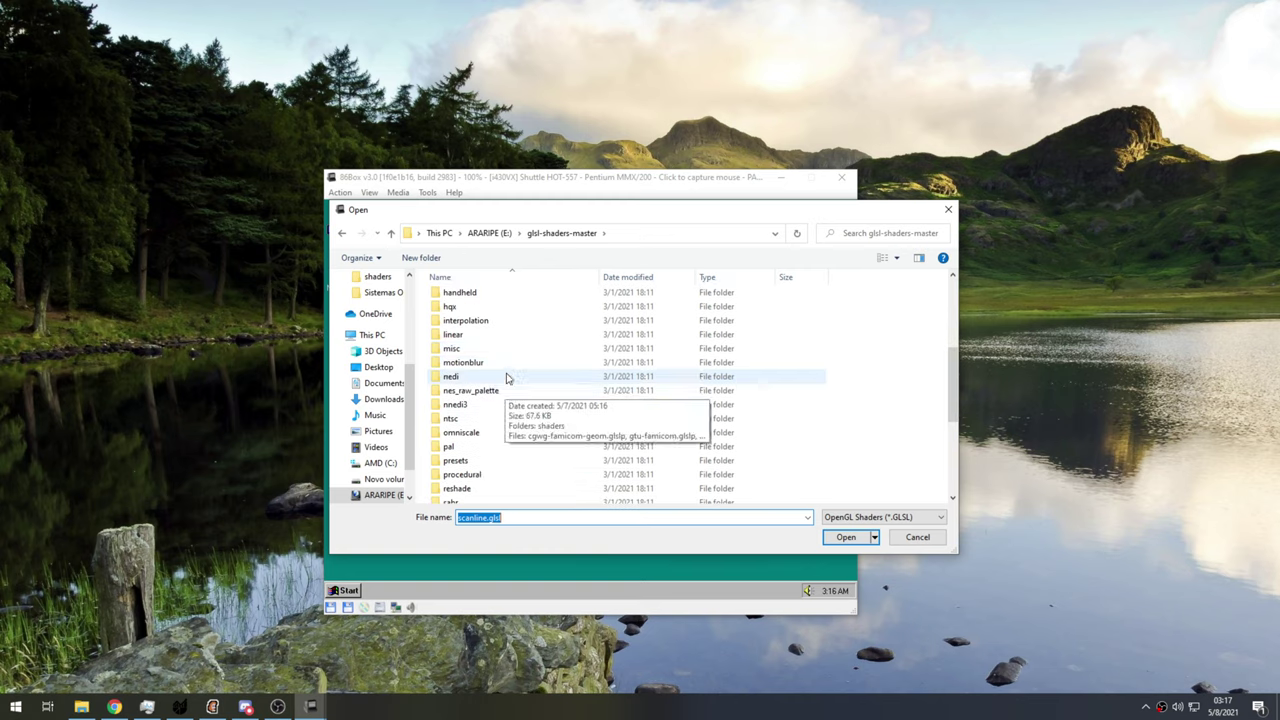
{"action": "scroll", "coordinate": [512, 350], "scroll_direction": "up", "scroll_amount": 1}
{"action": "scroll", "coordinate": [514, 348], "scroll_direction": "up", "scroll_amount": 4}
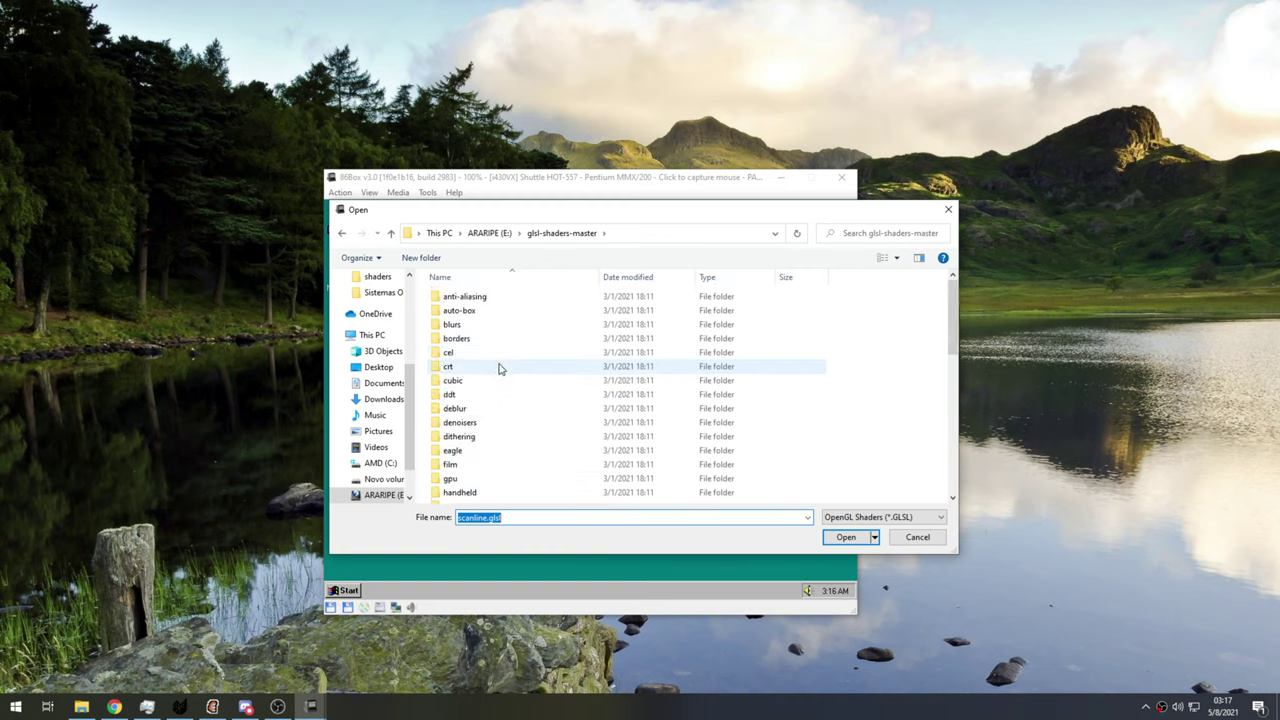
- Select crt-lottes-fast.glsl inside the crt\shaders folder
{"action": "double_click", "coordinate": [466, 368]}
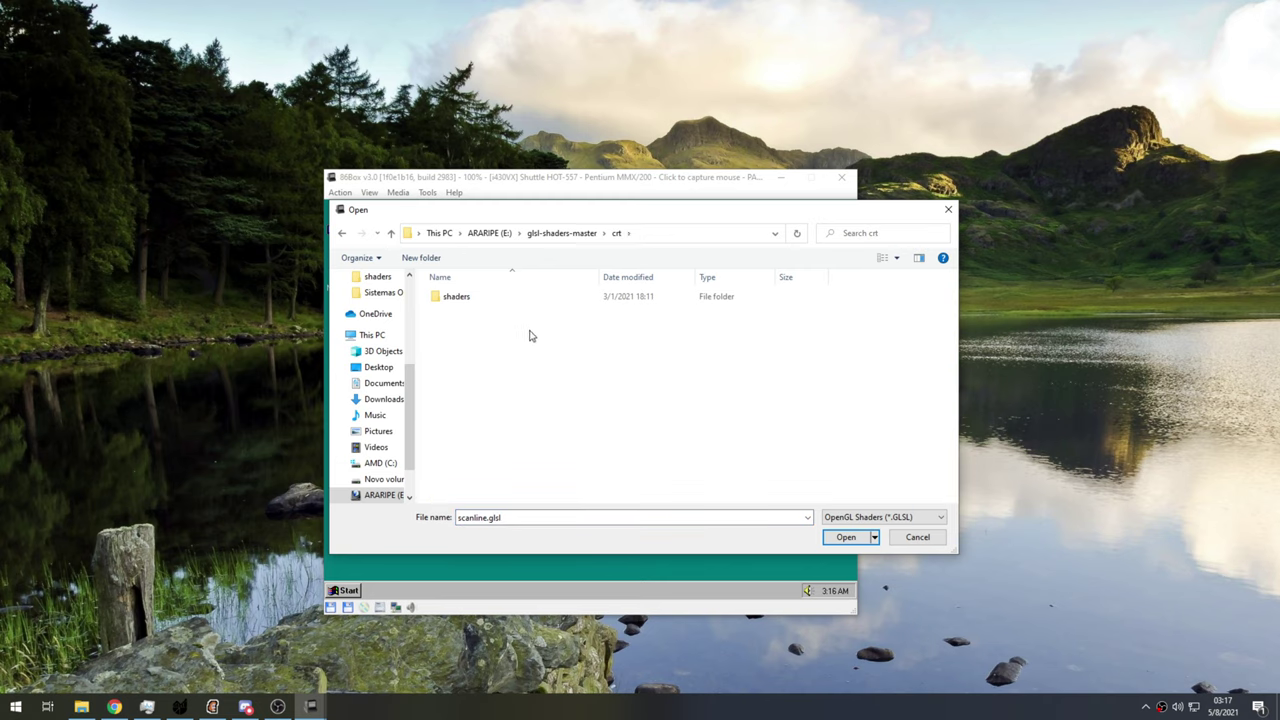
{"action": "double_click", "coordinate": [477, 303]}
{"action": "scroll", "coordinate": [573, 358], "scroll_direction": "up", "scroll_amount": 2}
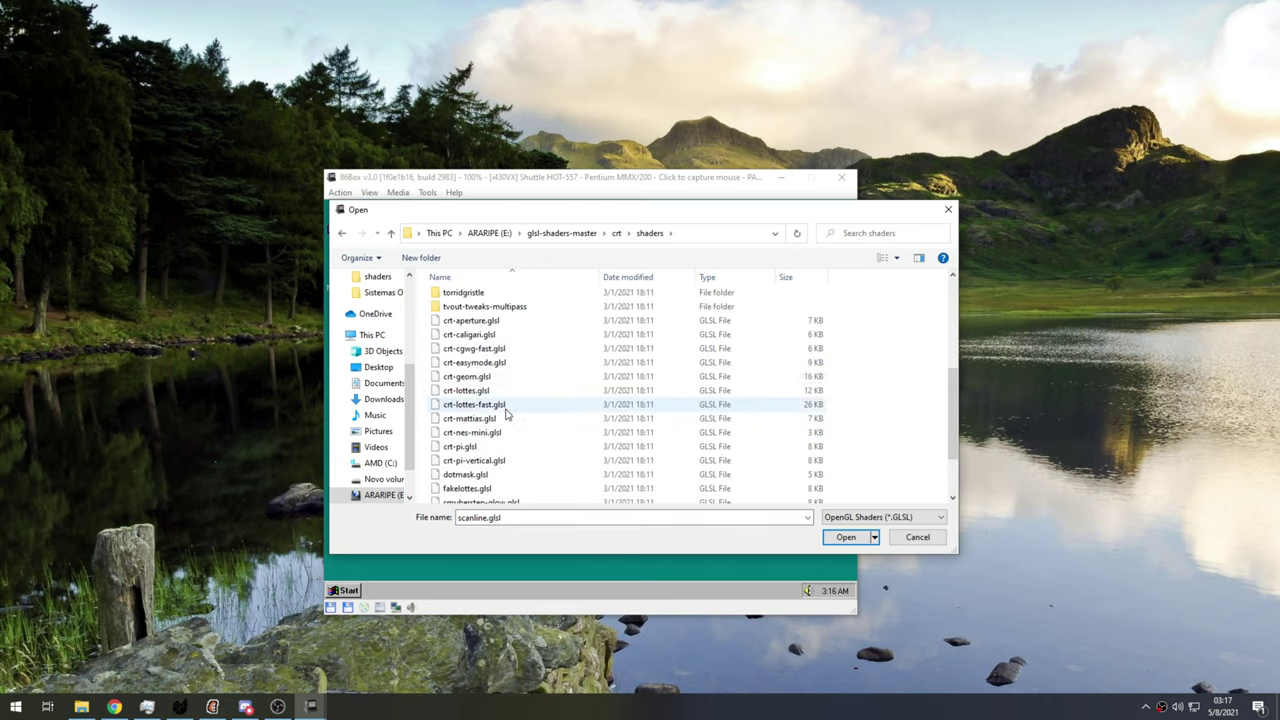
{"action": "left_click", "coordinate": [505, 404]}
- Load crt-lottes-fast.glsl, then view My Computer's Hardware Profiles tab and close System Properties
{"action": "left_click", "coordinate": [830, 535]}
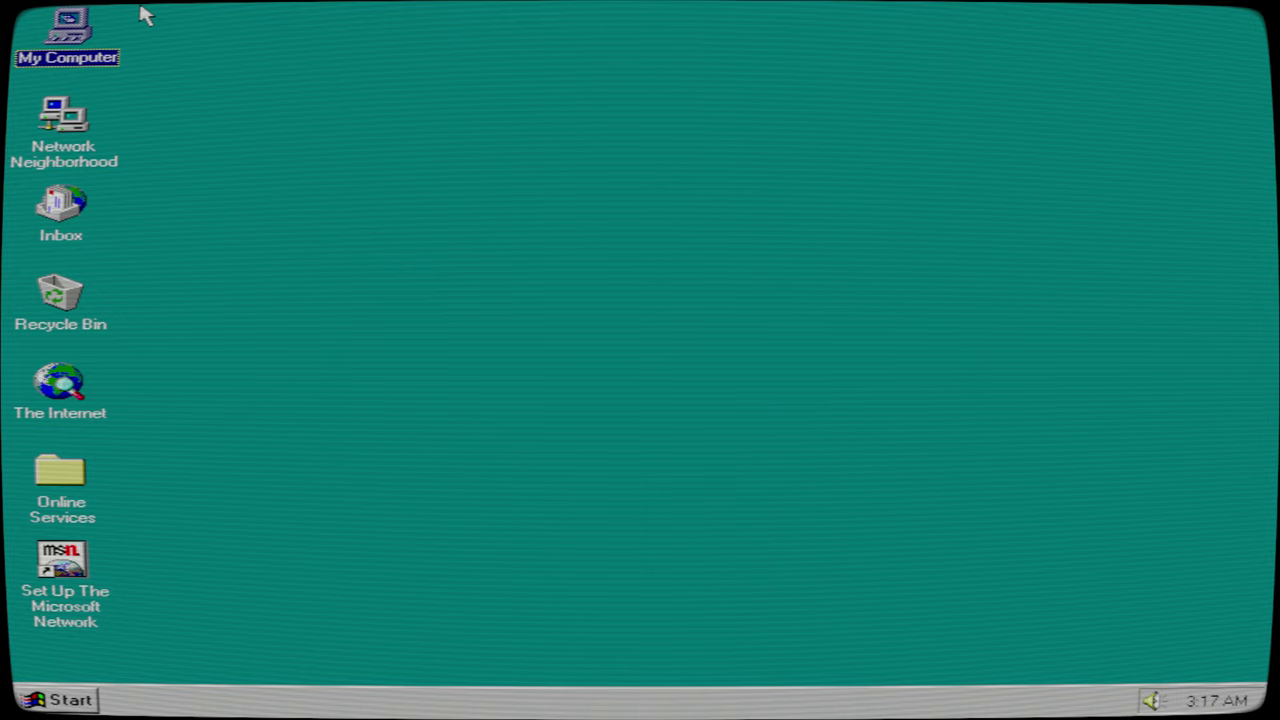
{"action": "right_click", "coordinate": [72, 32]}
{"action": "left_click", "coordinate": [140, 215]}
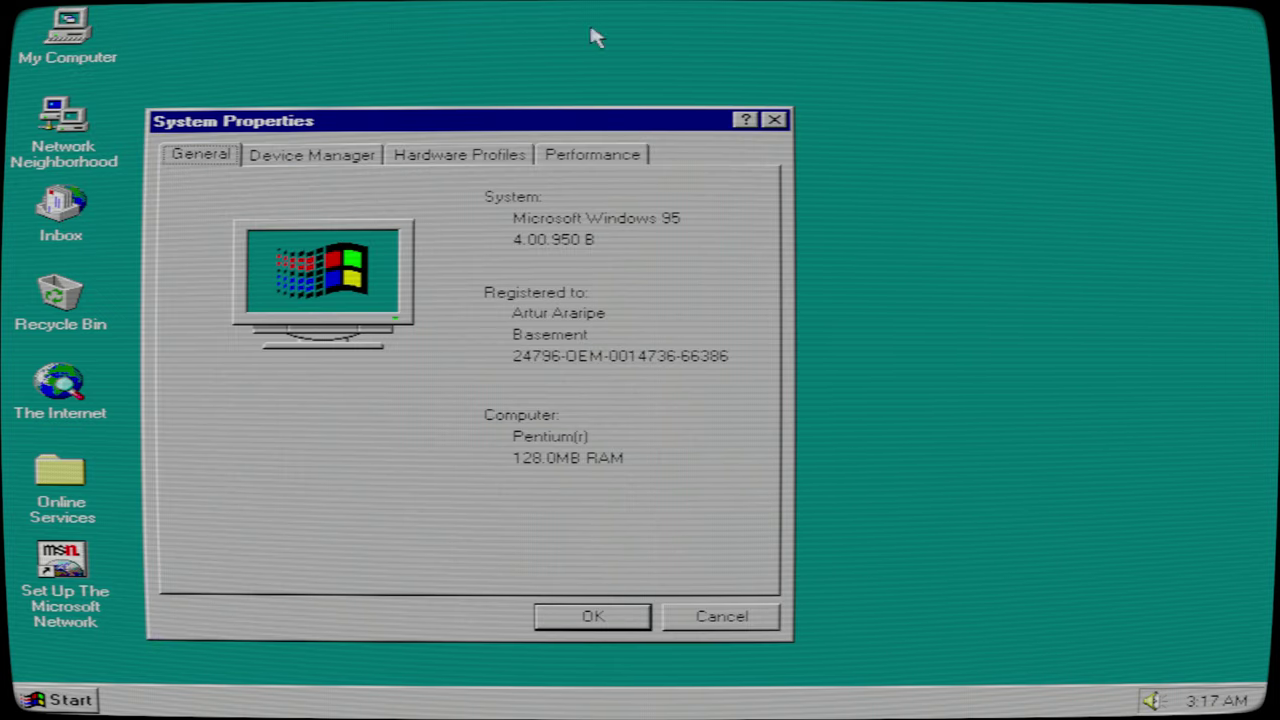
{"action": "left_click", "coordinate": [440, 152]}
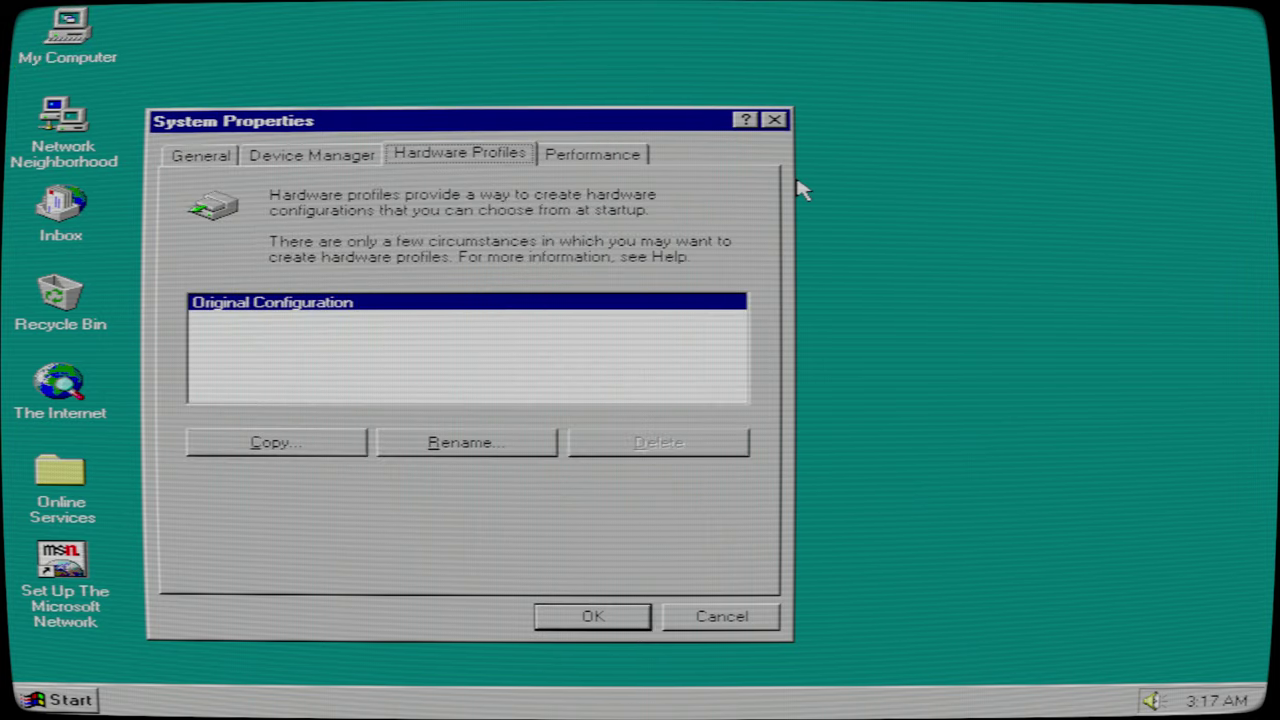
{"action": "left_click", "coordinate": [775, 124]}
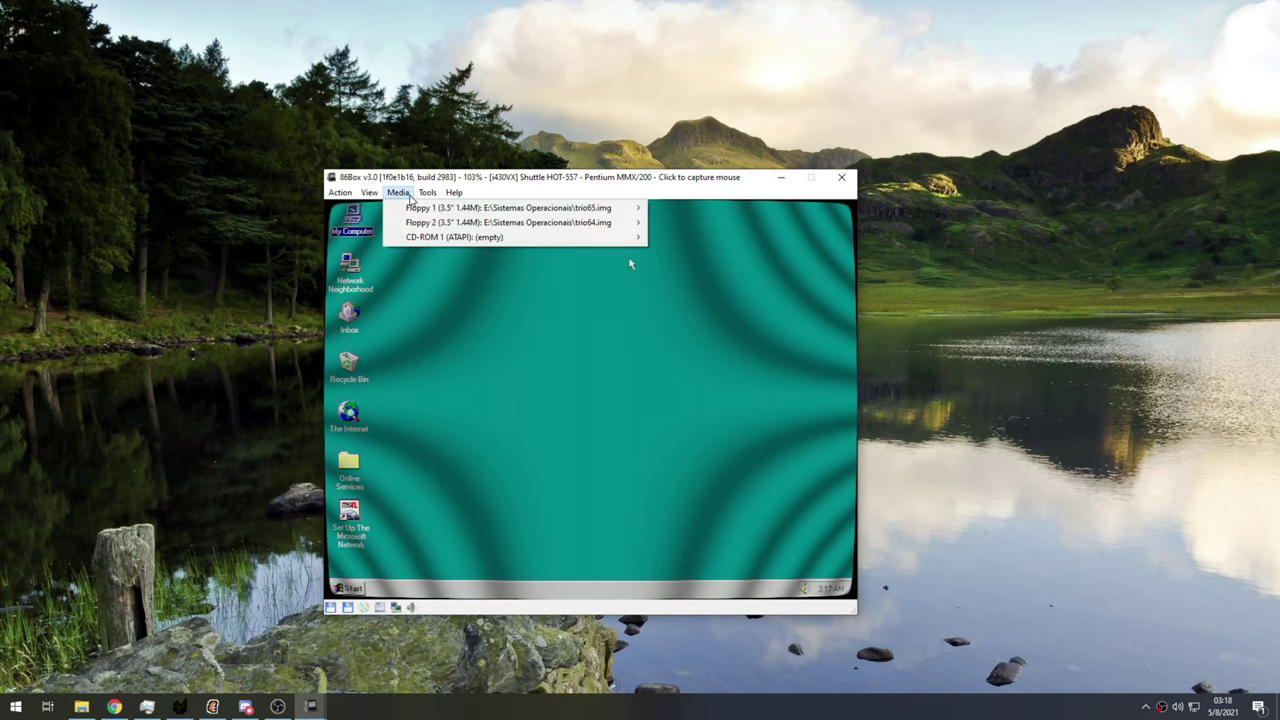
- Open the shader picker and scroll glsl-shaders-master to find the motionblur folder
{"action": "mouse_move", "coordinate": [369, 192]}
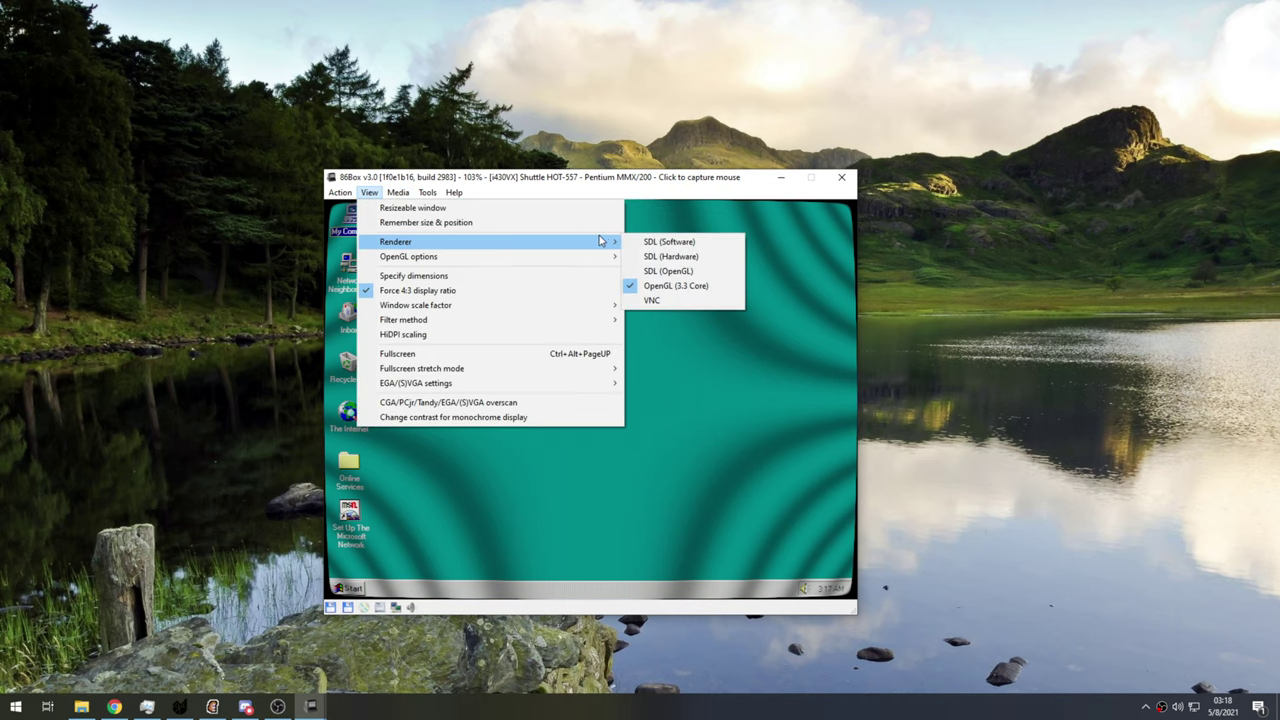
{"action": "mouse_move", "coordinate": [598, 262]}
{"action": "left_click", "coordinate": [667, 286]}
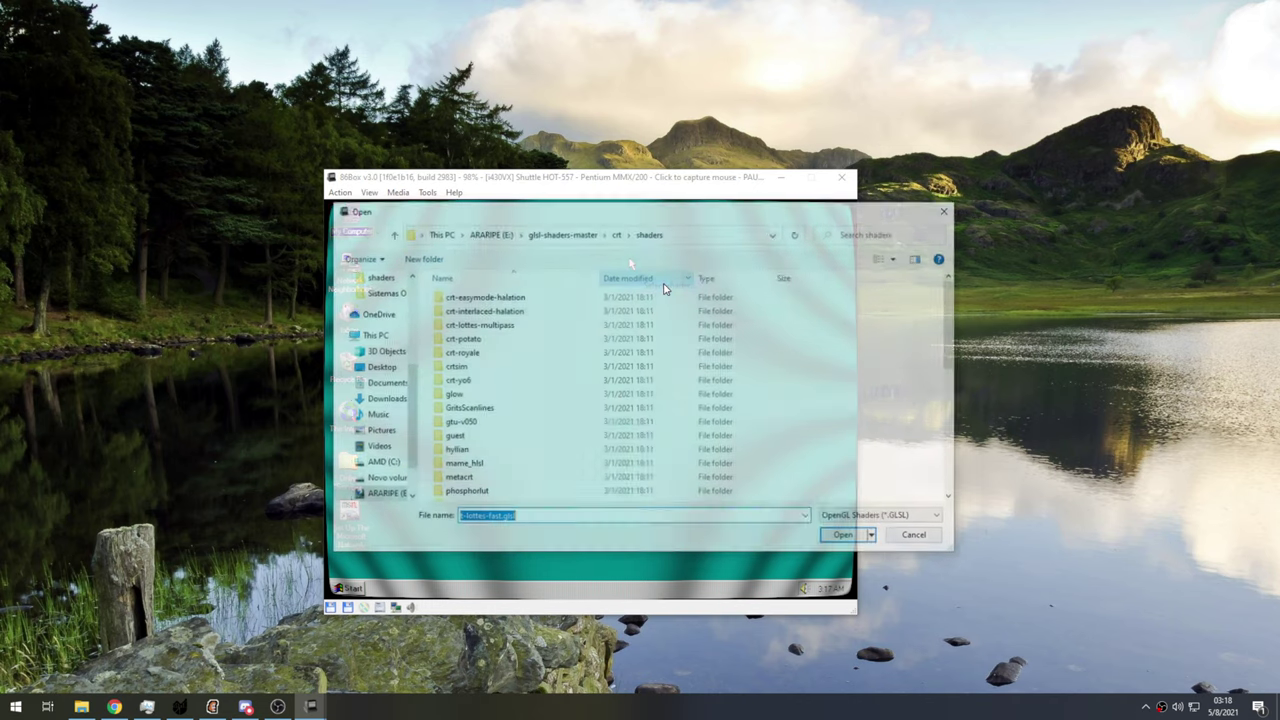
{"action": "left_click", "coordinate": [562, 233]}
{"action": "scroll", "coordinate": [620, 300], "scroll_direction": "down", "scroll_amount": 4}
{"action": "scroll", "coordinate": [636, 300], "scroll_direction": "down", "scroll_amount": 4}
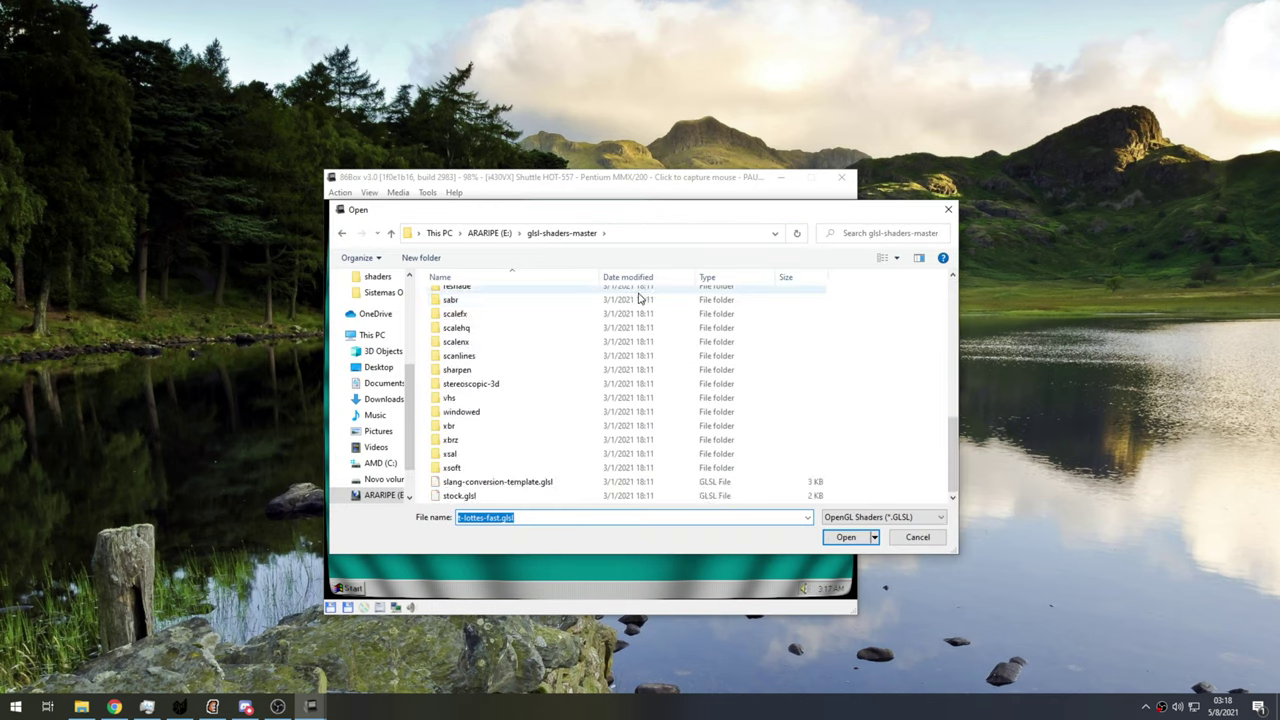
{"action": "scroll", "coordinate": [525, 375], "scroll_direction": "up", "scroll_amount": 4}
{"action": "scroll", "coordinate": [522, 380], "scroll_direction": "down", "scroll_amount": 4}
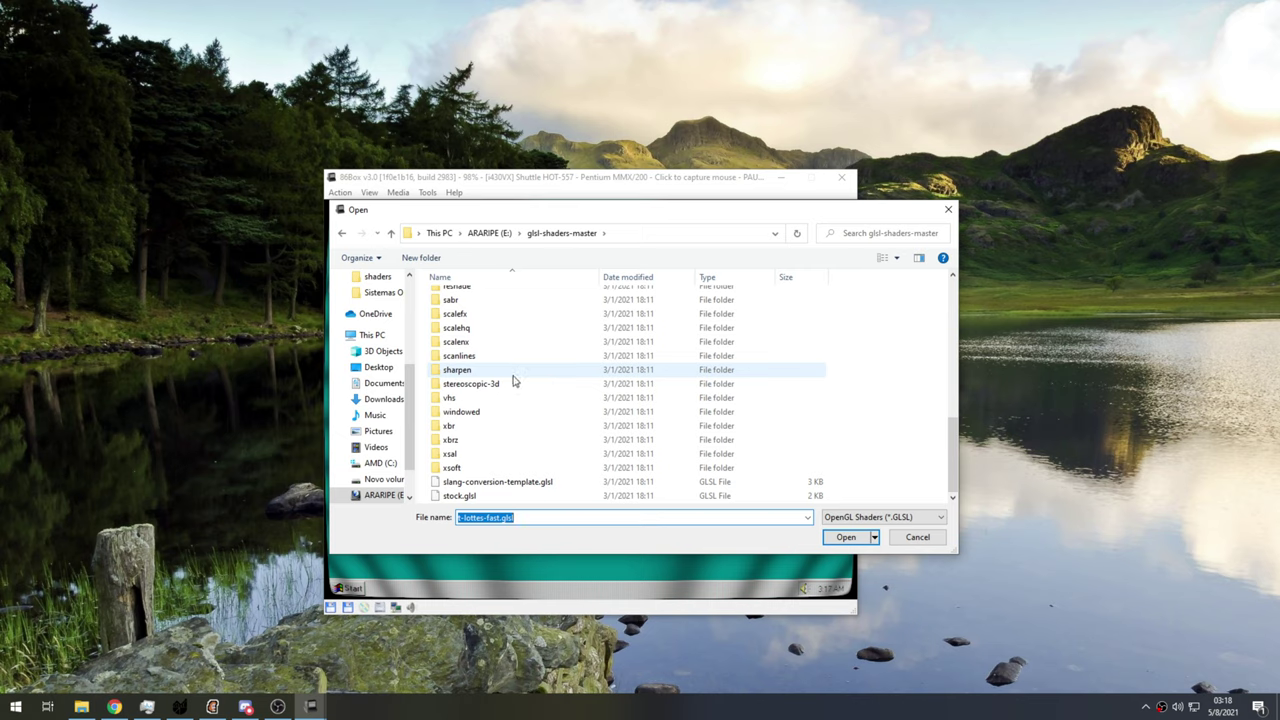
{"action": "scroll", "coordinate": [540, 381], "scroll_direction": "up", "scroll_amount": 5}
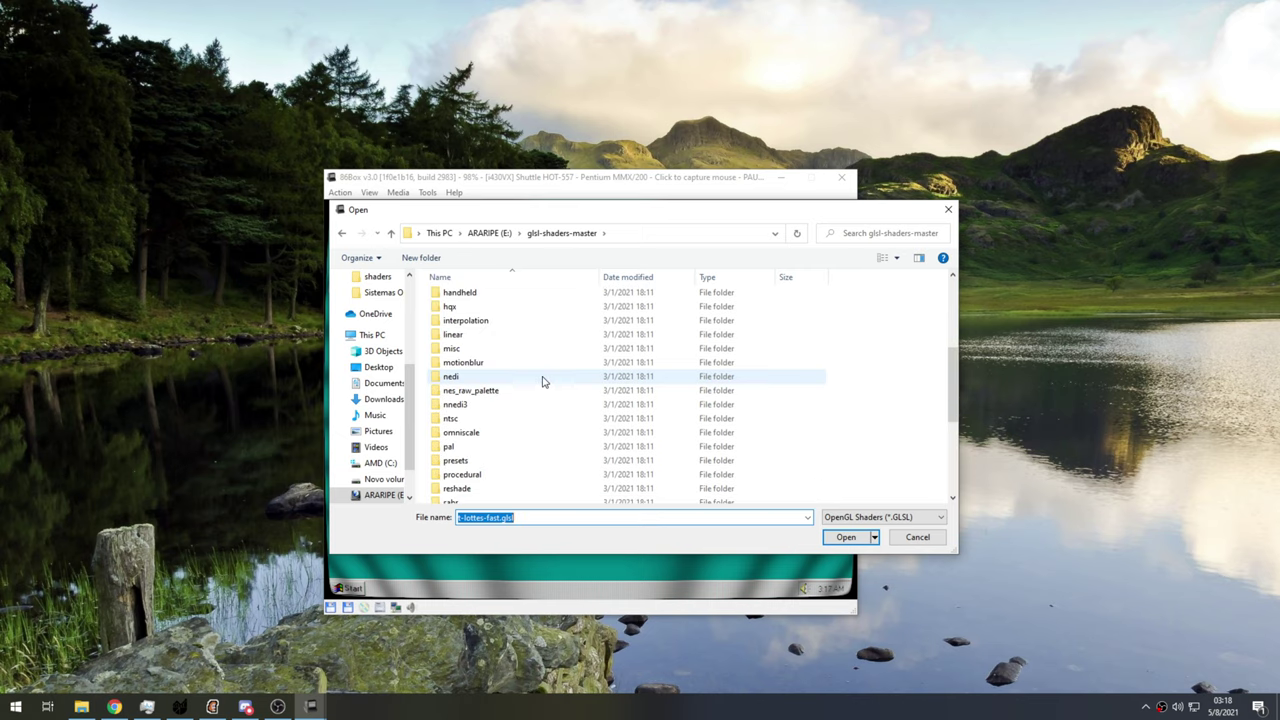
- Load motionblur-simple.glsl from motionblur\shaders and capture the mouse into the VM
{"action": "double_click", "coordinate": [506, 365]}
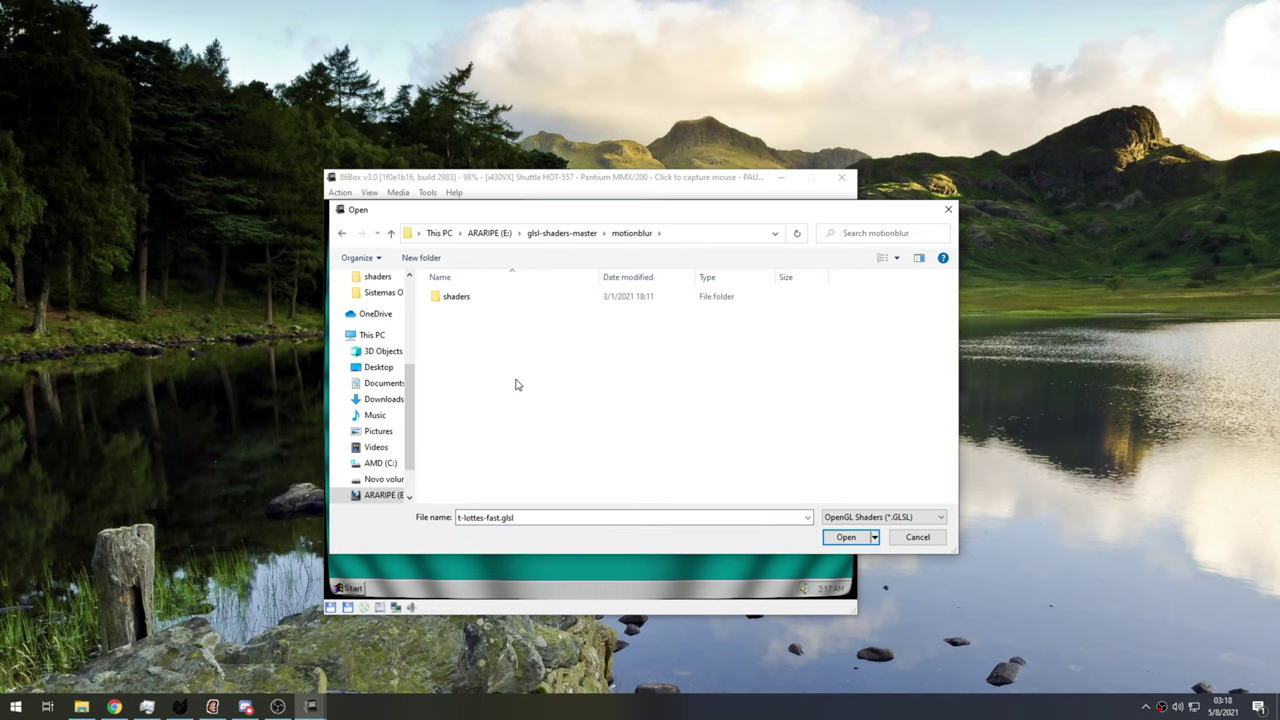
{"action": "double_click", "coordinate": [468, 298]}
{"action": "left_click", "coordinate": [506, 312]}
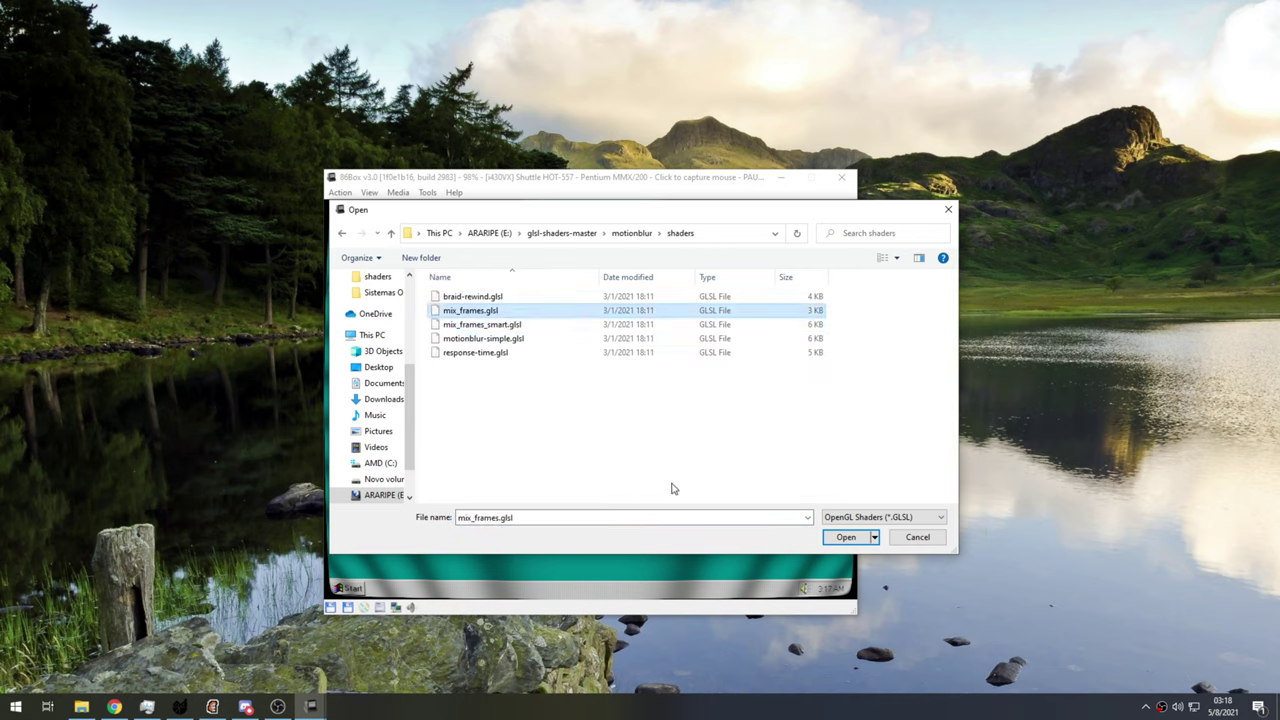
{"action": "left_click", "coordinate": [500, 338]}
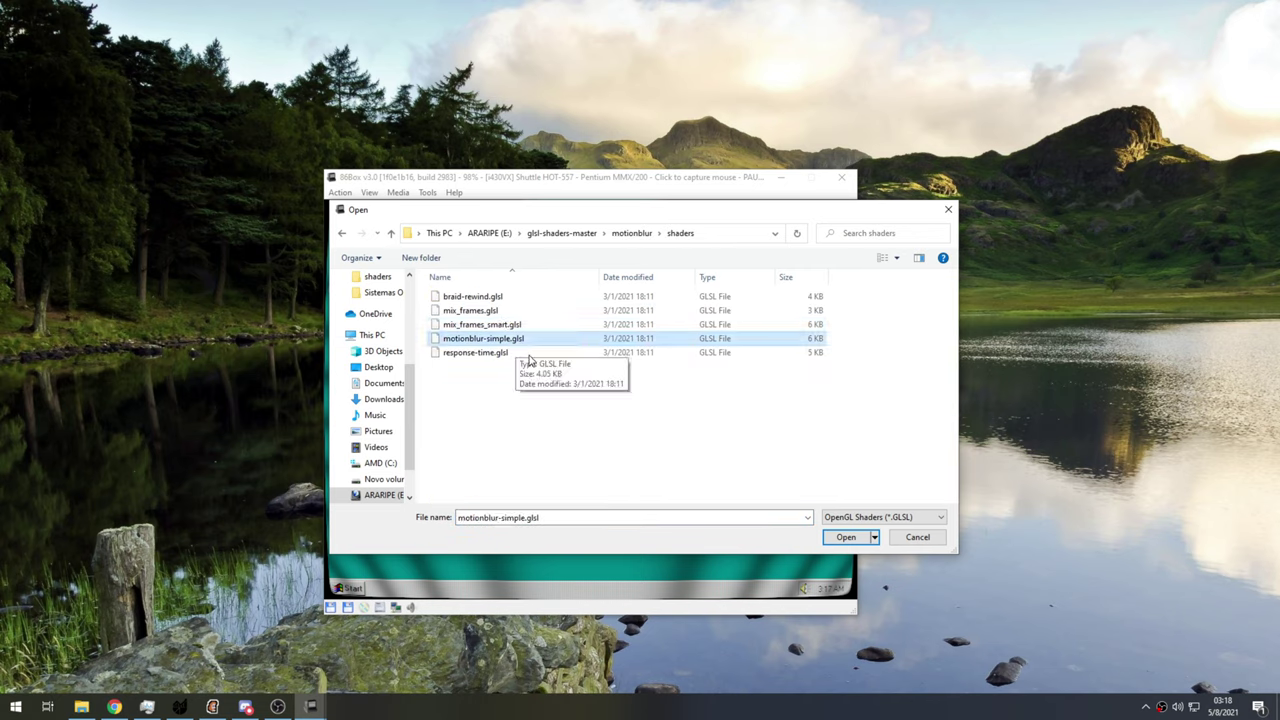
{"action": "left_click", "coordinate": [845, 537]}
{"action": "left_click", "coordinate": [630, 263]}
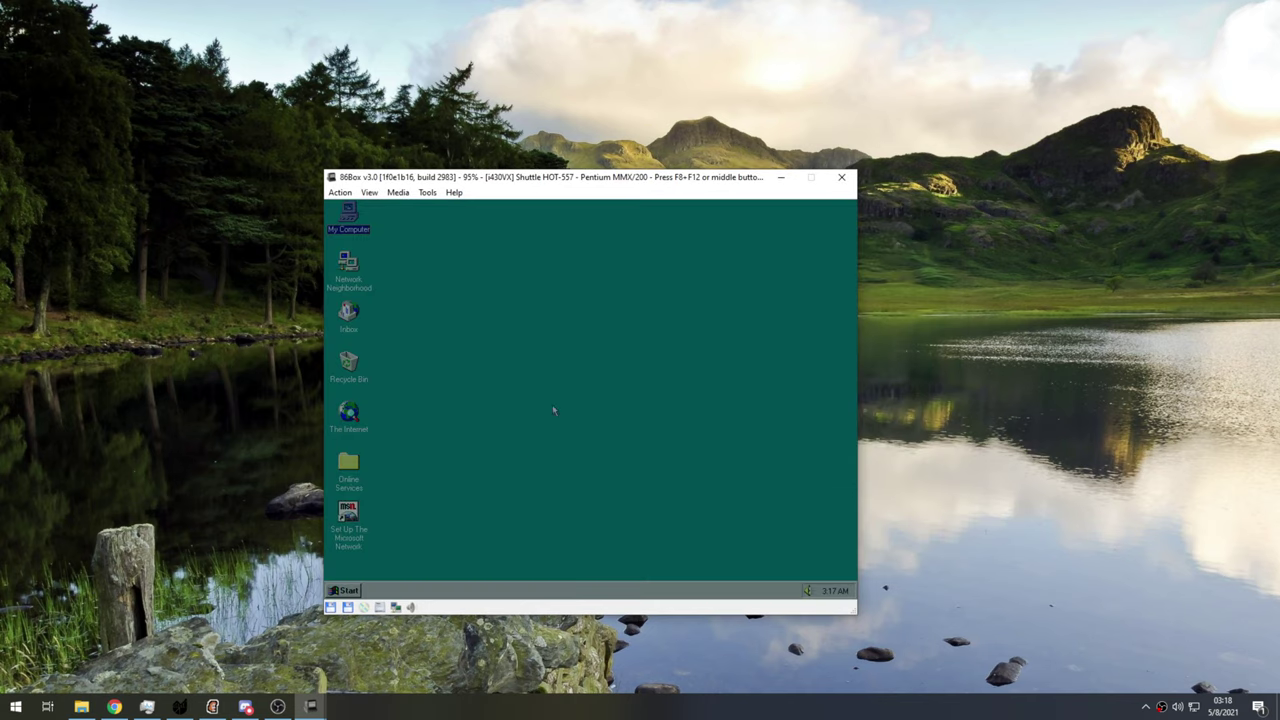
- Release the mouse and load braid-rewind.glsl as the display shader
{"action": "middle_click", "coordinate": [434, 383]}
{"action": "left_click", "coordinate": [369, 192]}
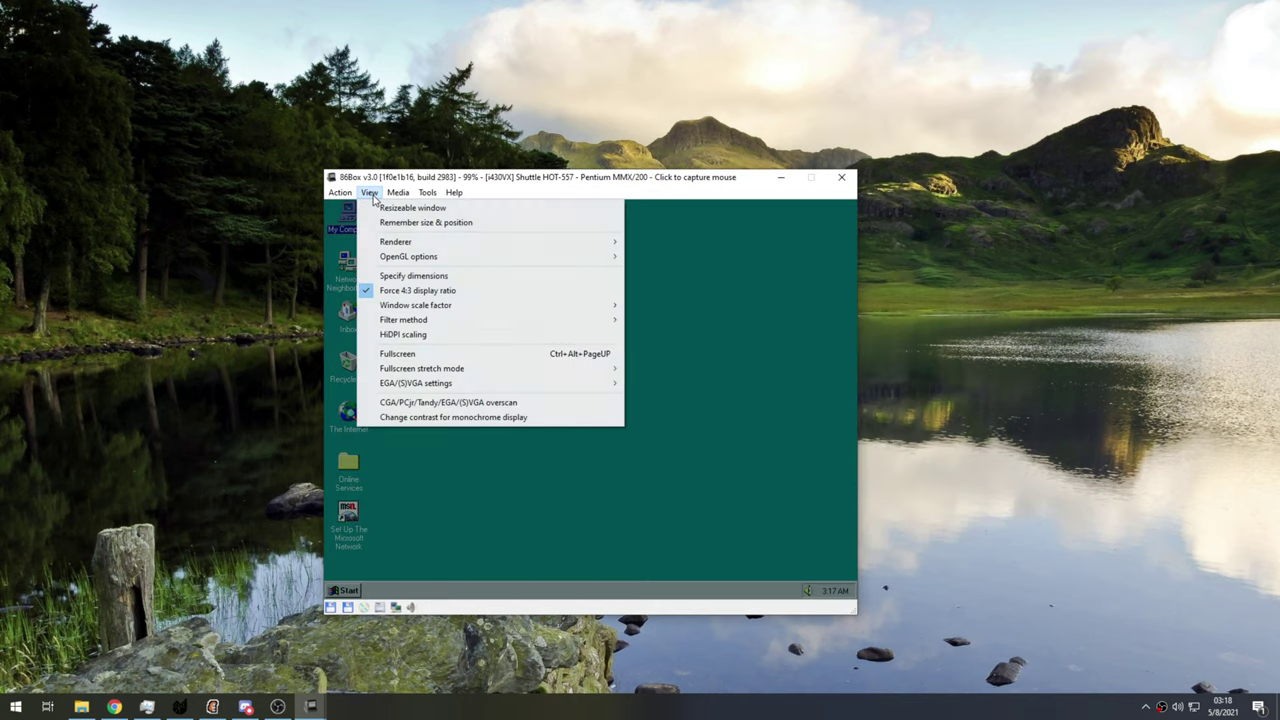
{"action": "mouse_move", "coordinate": [551, 257]}
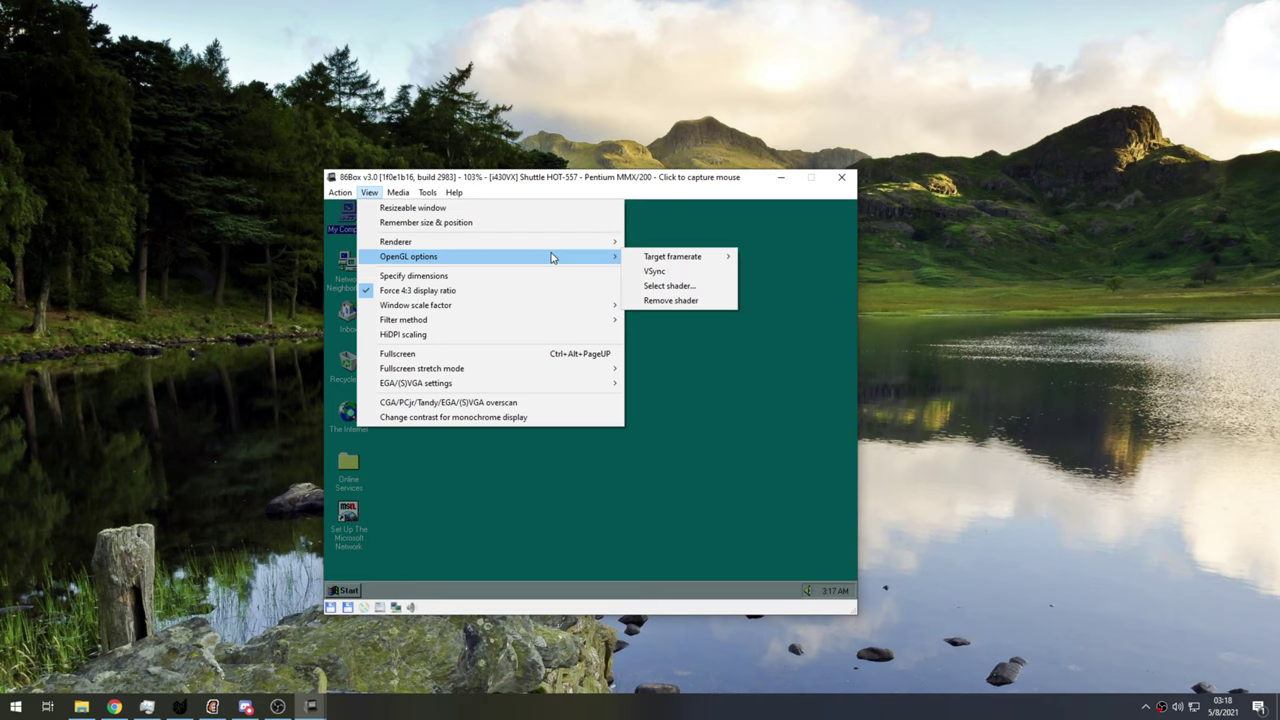
{"action": "left_click", "coordinate": [500, 296]}
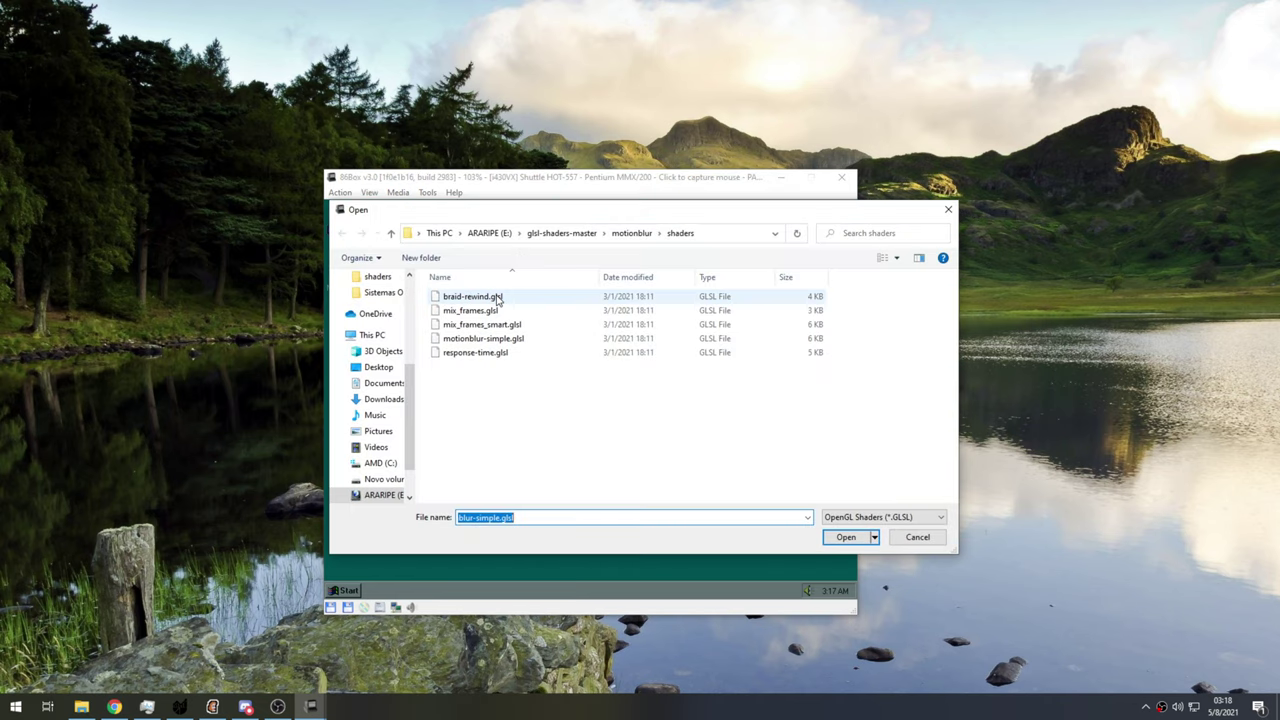
{"action": "left_click", "coordinate": [840, 537]}
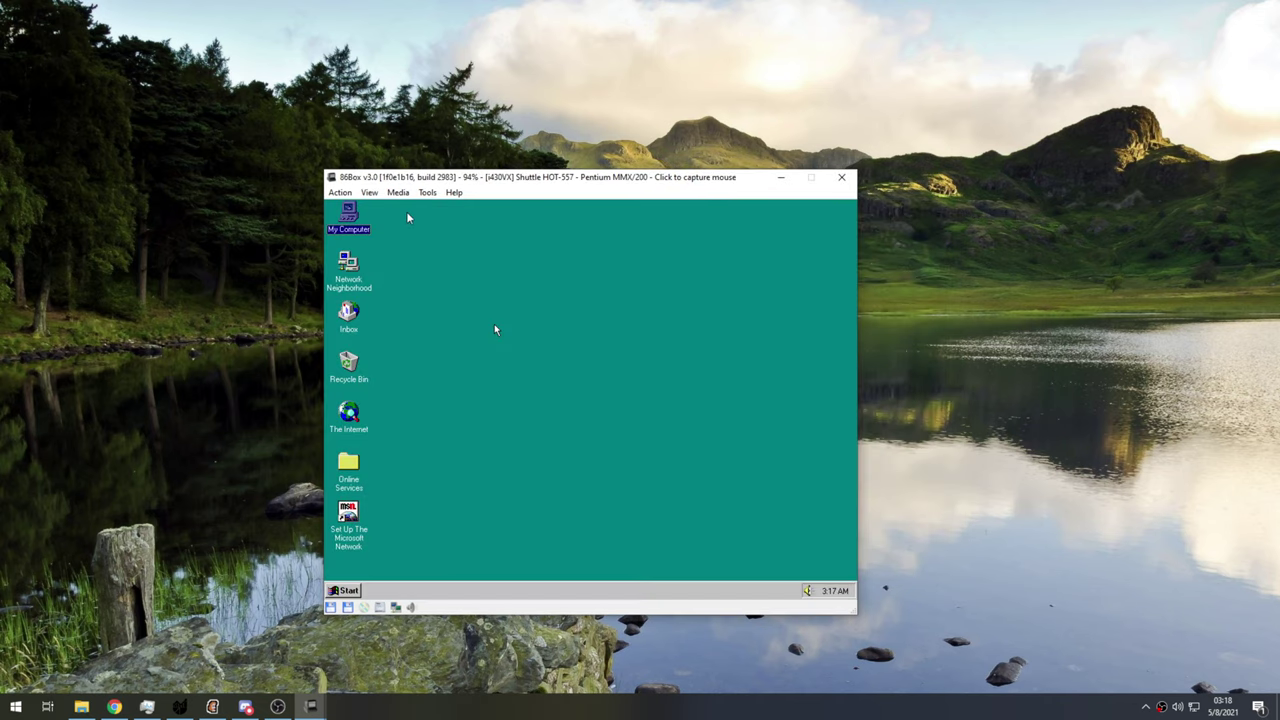
- Browse from glsl-shaders-master into cubic\shaders and select cubic.glsl
{"action": "left_click", "coordinate": [370, 193]}
{"action": "mouse_move", "coordinate": [594, 257]}
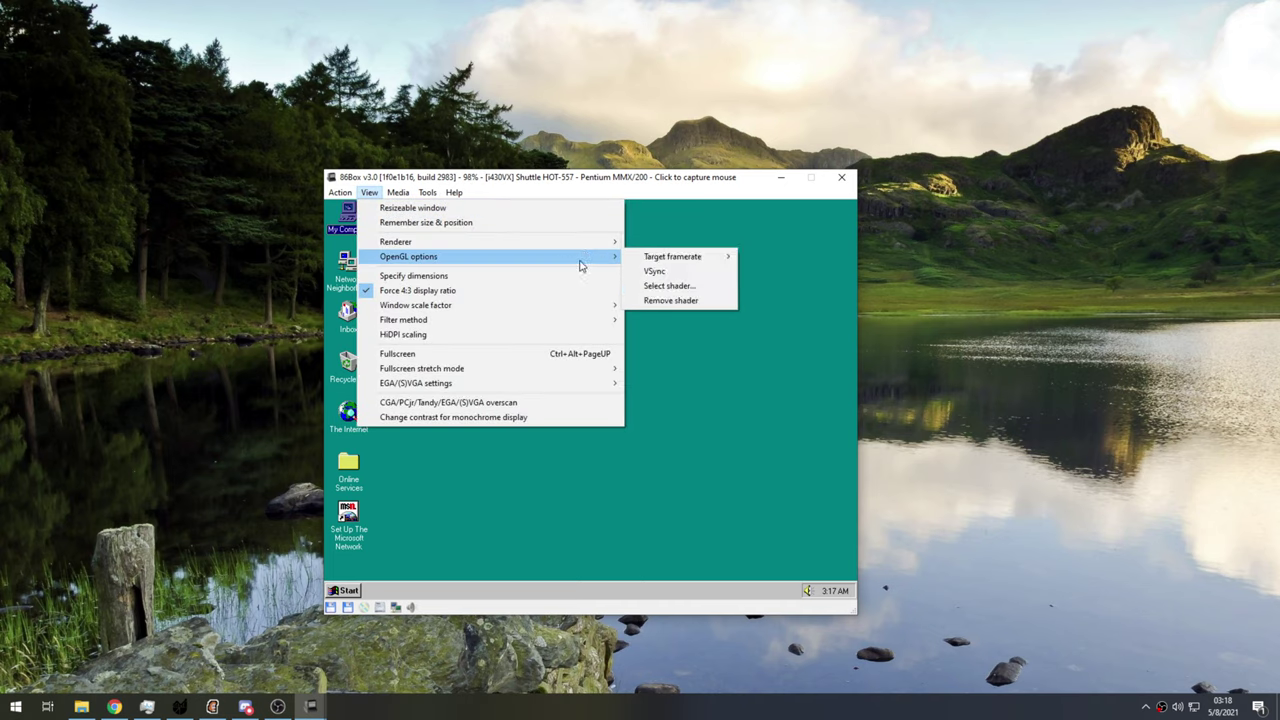
{"action": "left_click", "coordinate": [709, 286]}
{"action": "left_click", "coordinate": [562, 234]}
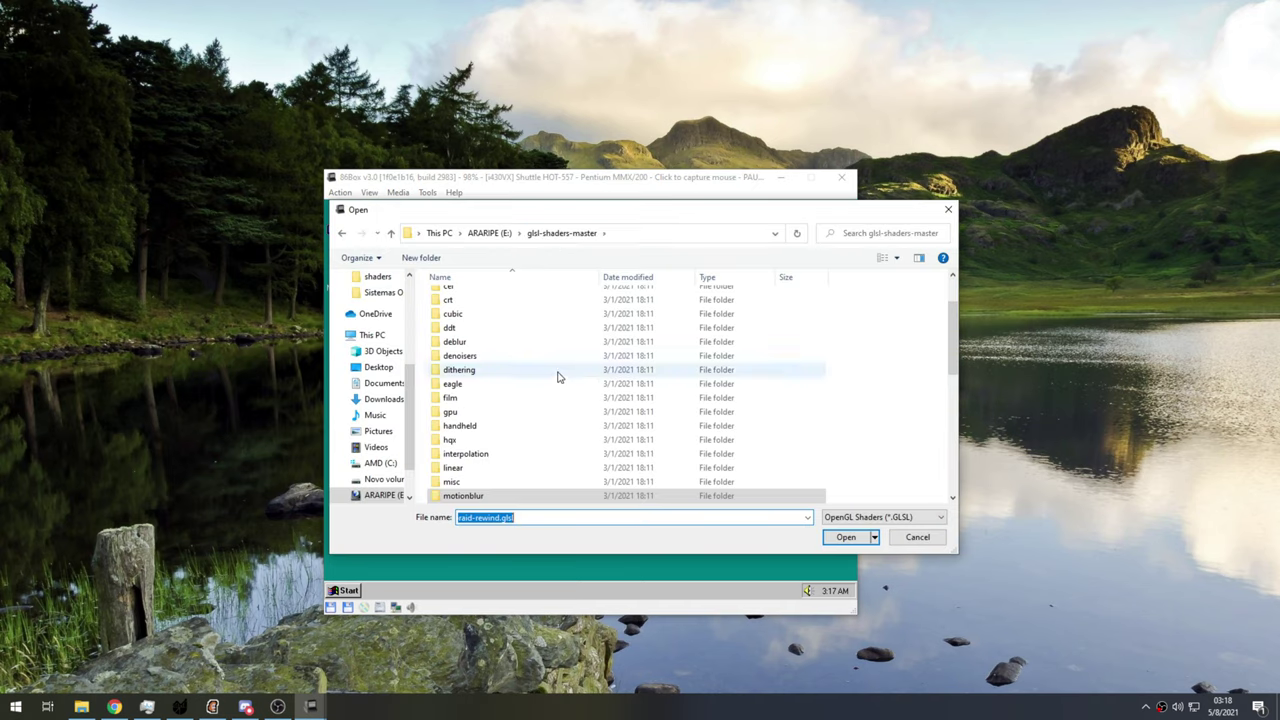
{"action": "scroll", "coordinate": [557, 371], "scroll_direction": "down", "scroll_amount": 4}
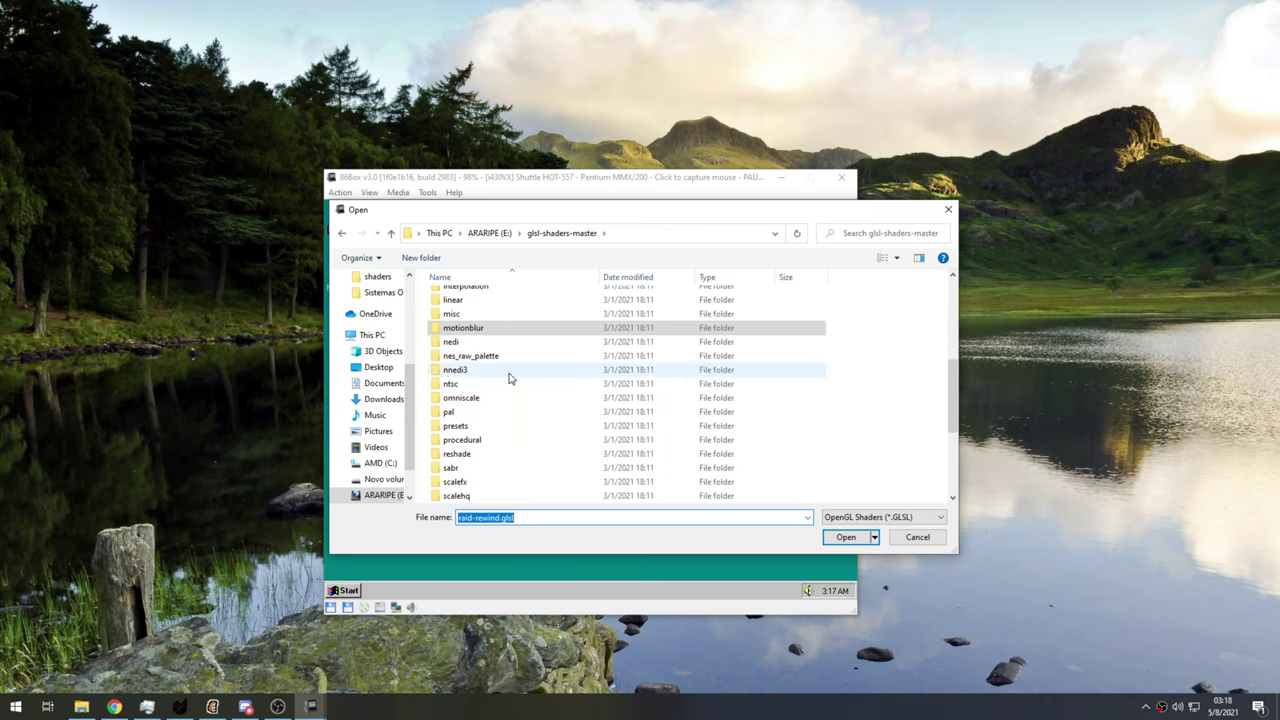
{"action": "scroll", "coordinate": [506, 362], "scroll_direction": "down", "scroll_amount": 1}
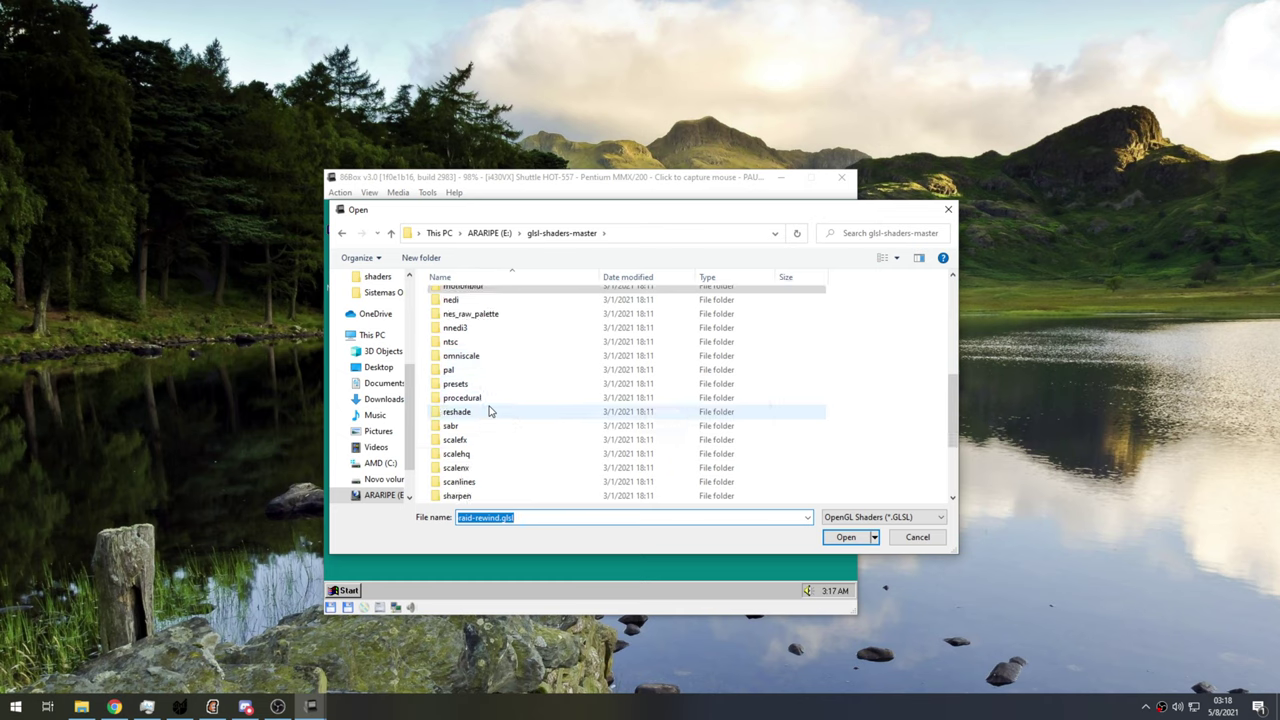
{"action": "scroll", "coordinate": [485, 365], "scroll_direction": "down", "scroll_amount": 3}
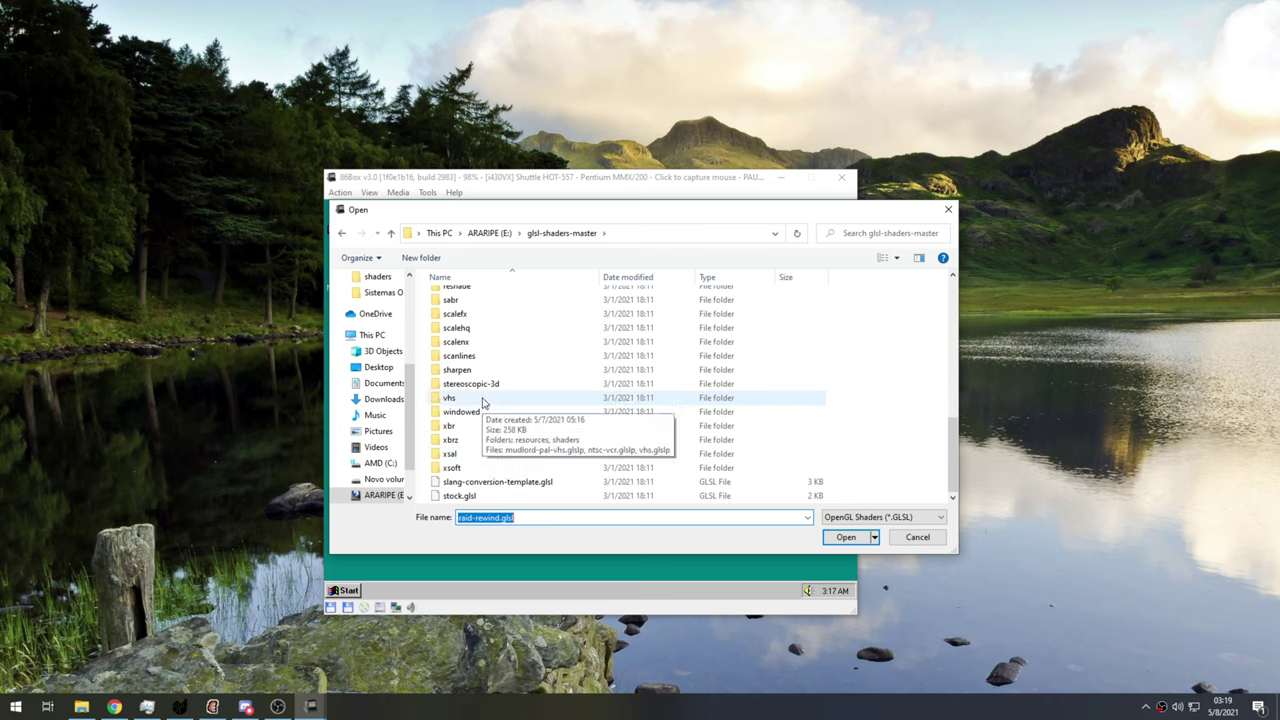
{"action": "scroll", "coordinate": [507, 378], "scroll_direction": "up", "scroll_amount": 6}
{"action": "scroll", "coordinate": [509, 378], "scroll_direction": "up", "scroll_amount": 3}
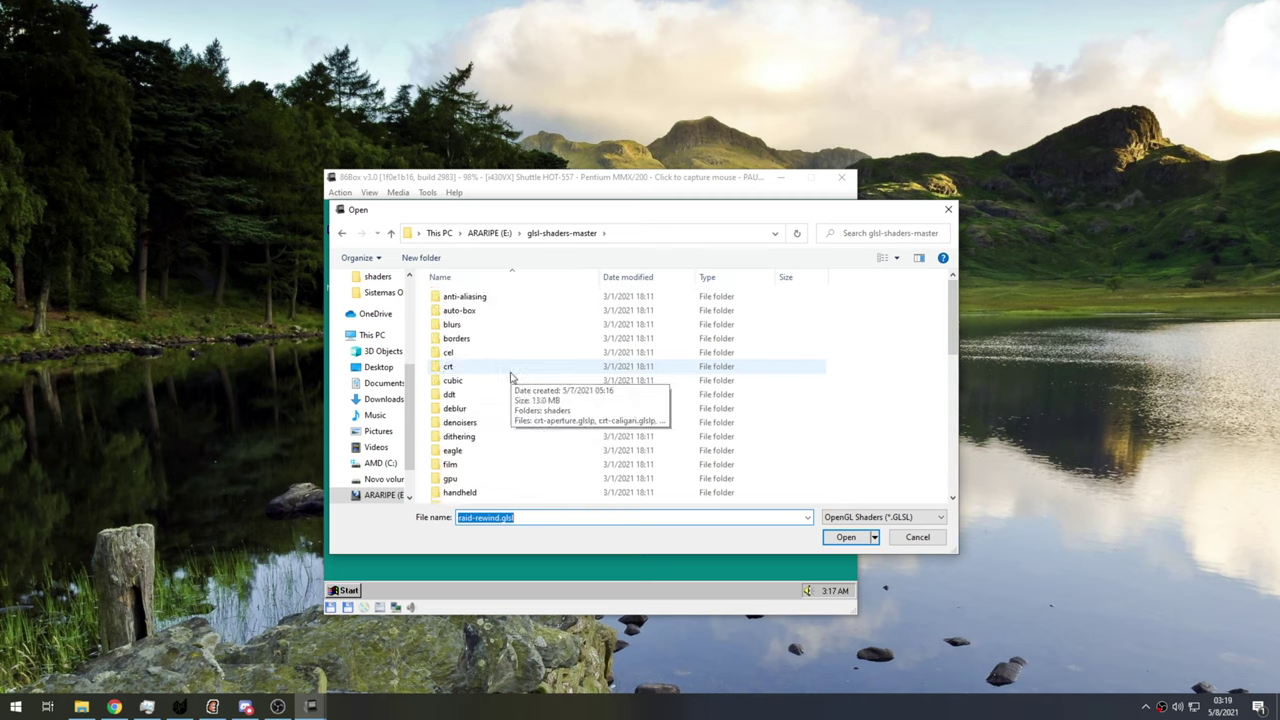
{"action": "double_click", "coordinate": [476, 382]}
{"action": "double_click", "coordinate": [478, 298]}
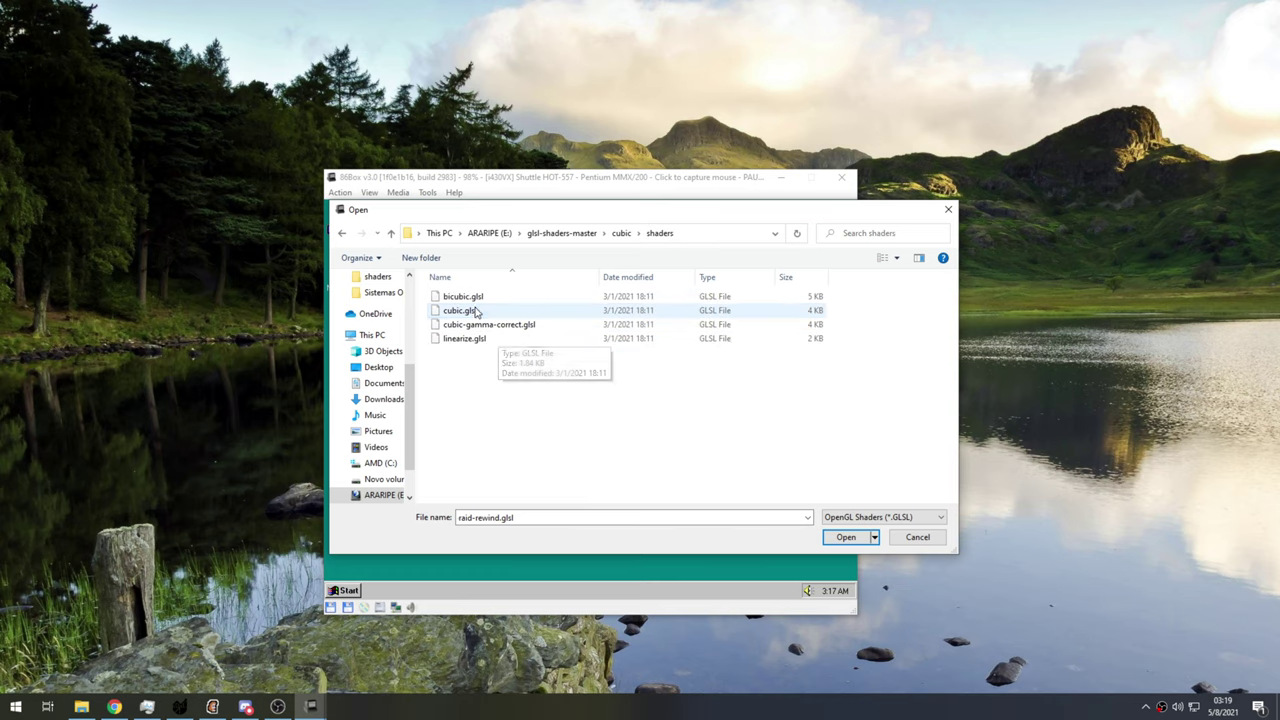
{"action": "left_click", "coordinate": [476, 312]}
- Apply cubic.glsl, then load aa-shader-4.0.glsl from anti-aliasing\shaders
{"action": "key", "text": "Return"}
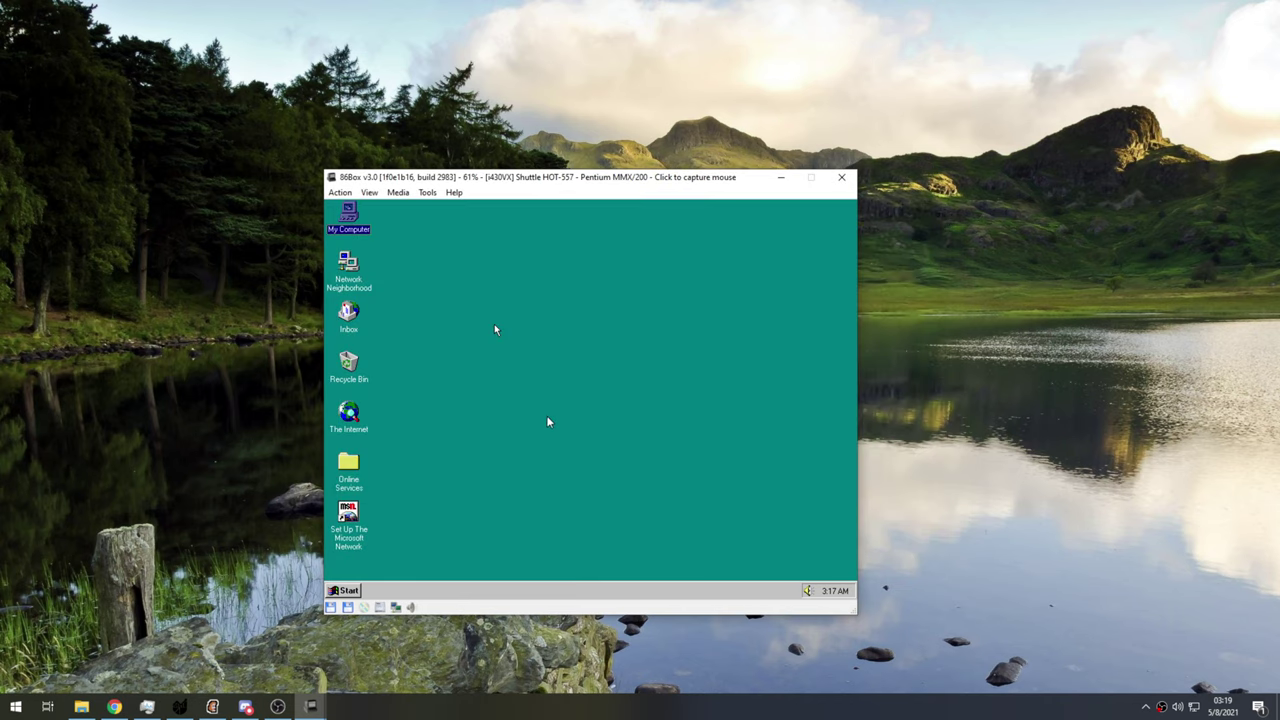
{"action": "left_click", "coordinate": [369, 192]}
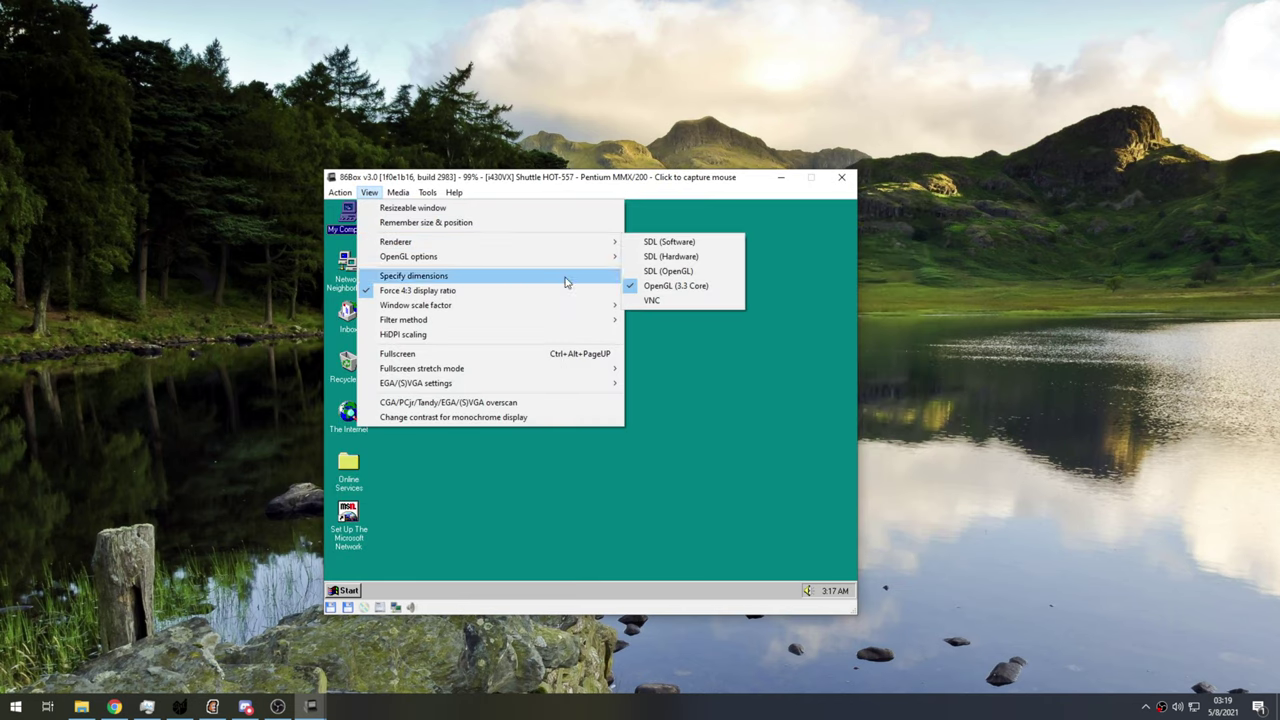
{"action": "mouse_move", "coordinate": [560, 256]}
{"action": "left_click", "coordinate": [675, 286]}
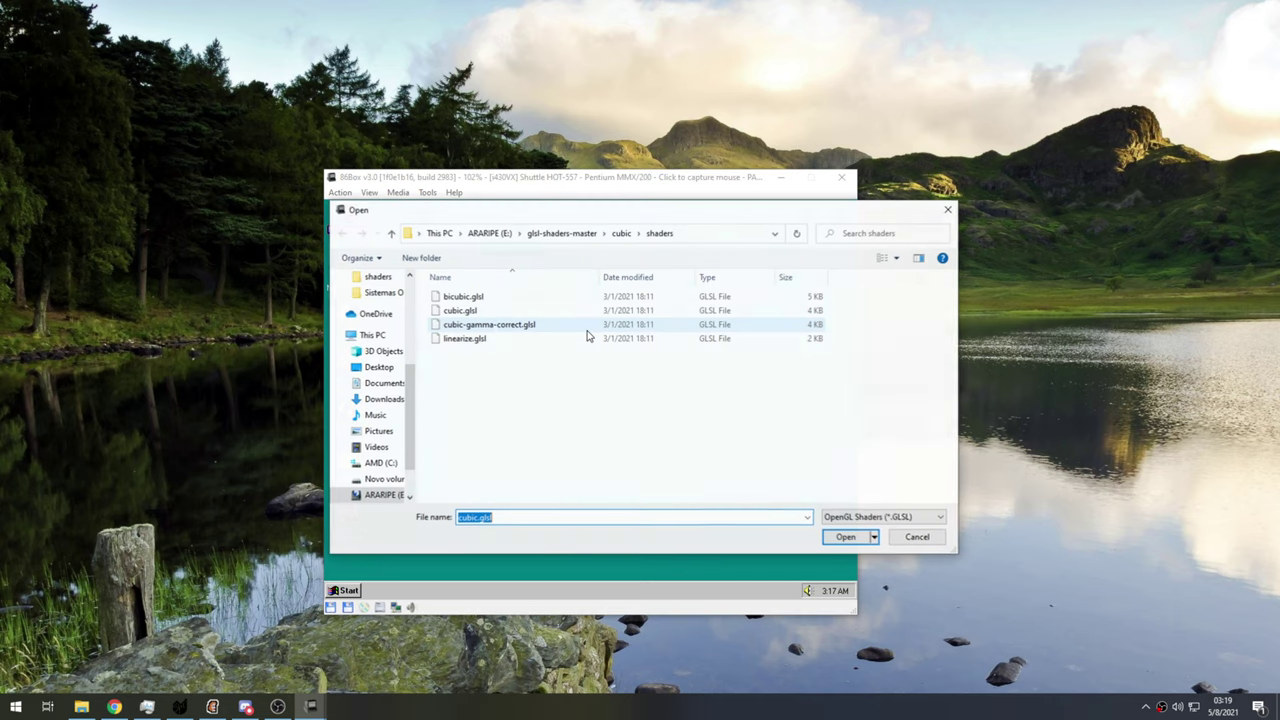
{"action": "left_click", "coordinate": [595, 235]}
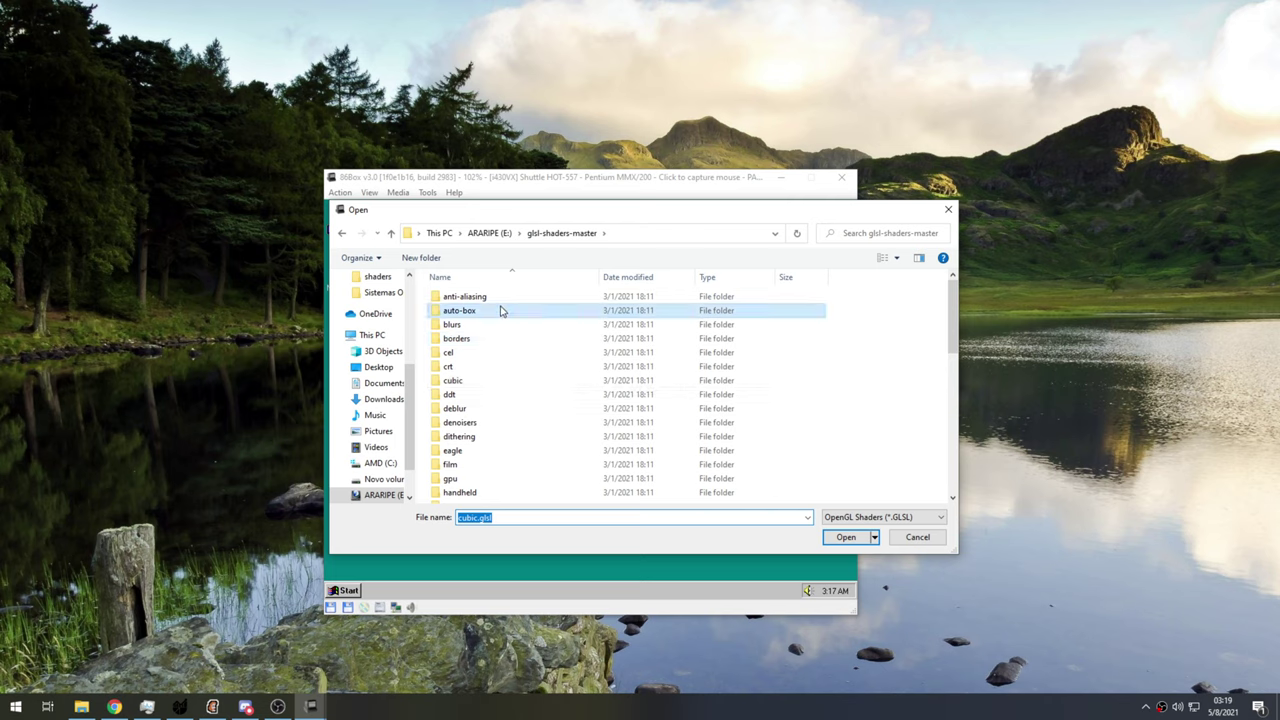
{"action": "double_click", "coordinate": [506, 298]}
{"action": "double_click", "coordinate": [470, 300]}
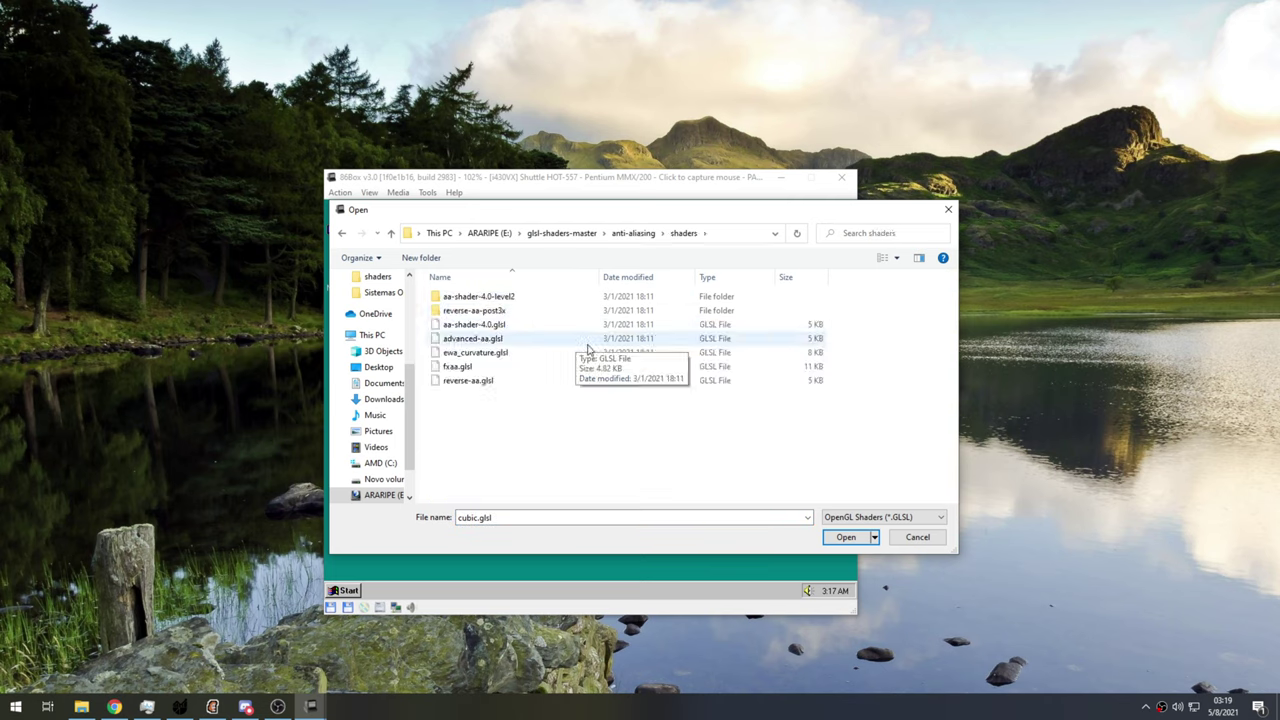
{"action": "left_click", "coordinate": [540, 326]}
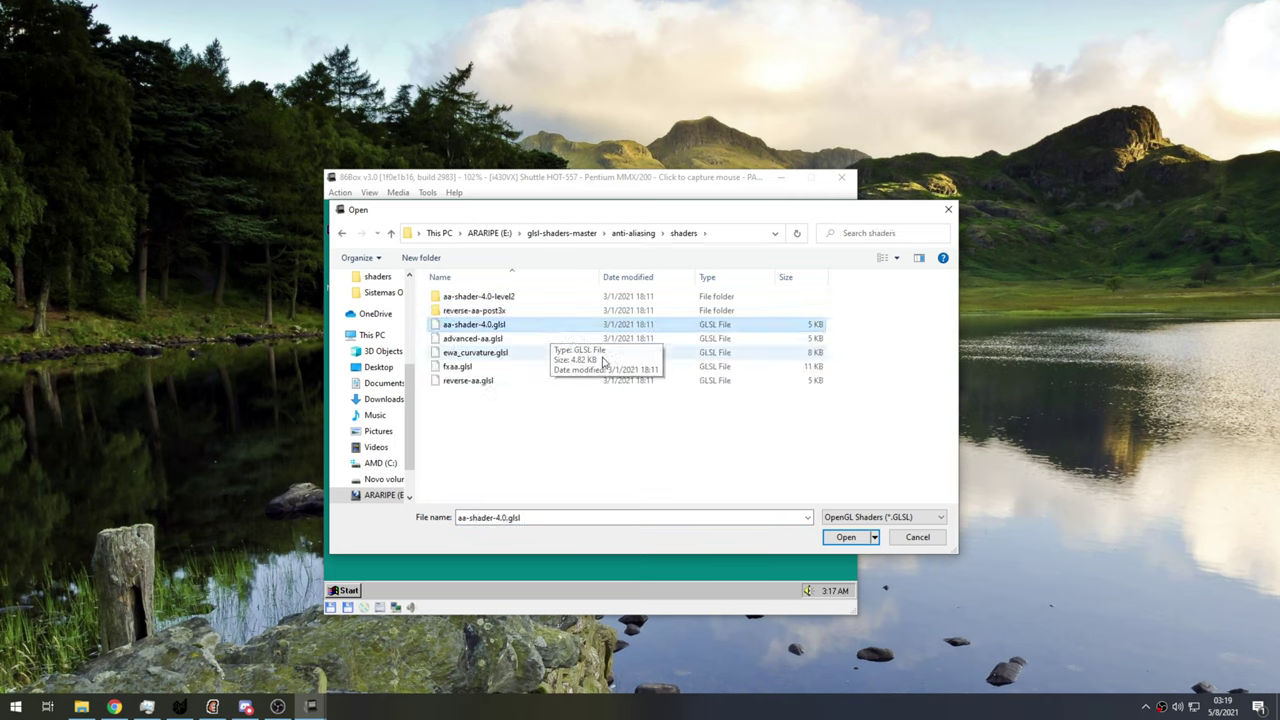
{"action": "left_click", "coordinate": [842, 538]}
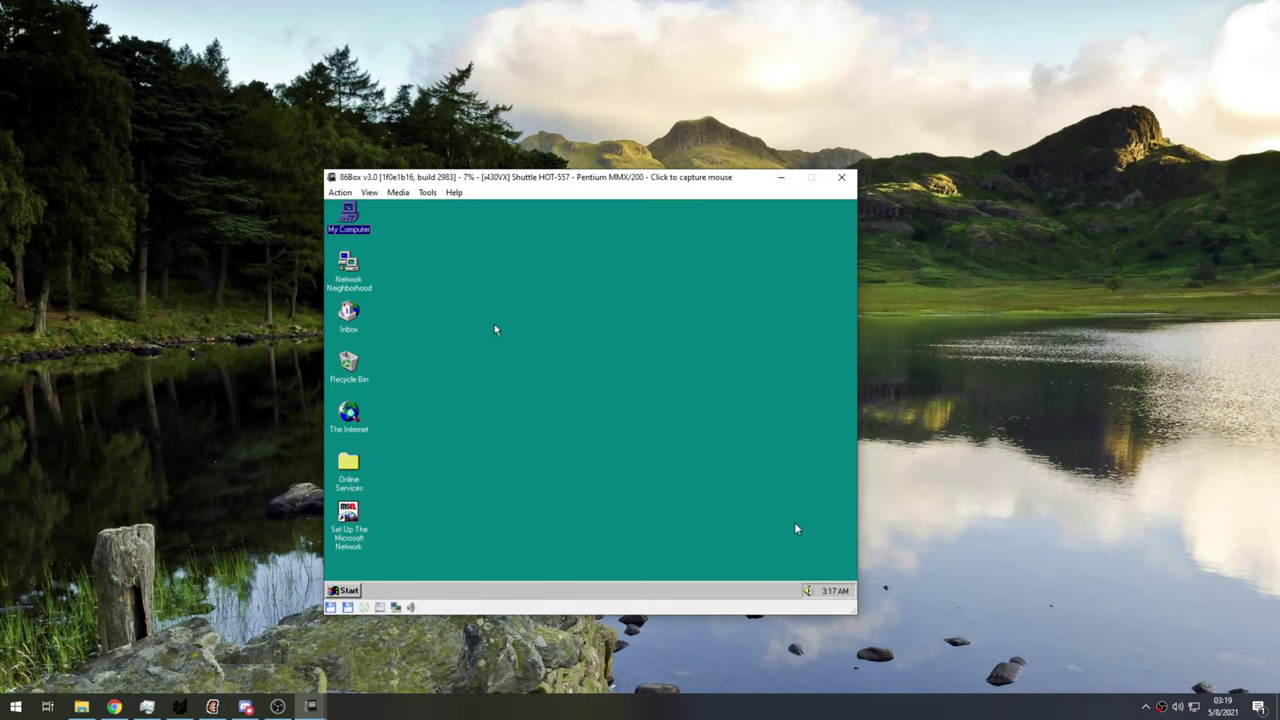
- Browse to gpu\shaders\3dfx and select 3dfx_pass_0.glsl as the shader
{"action": "left_click", "coordinate": [494, 329]}
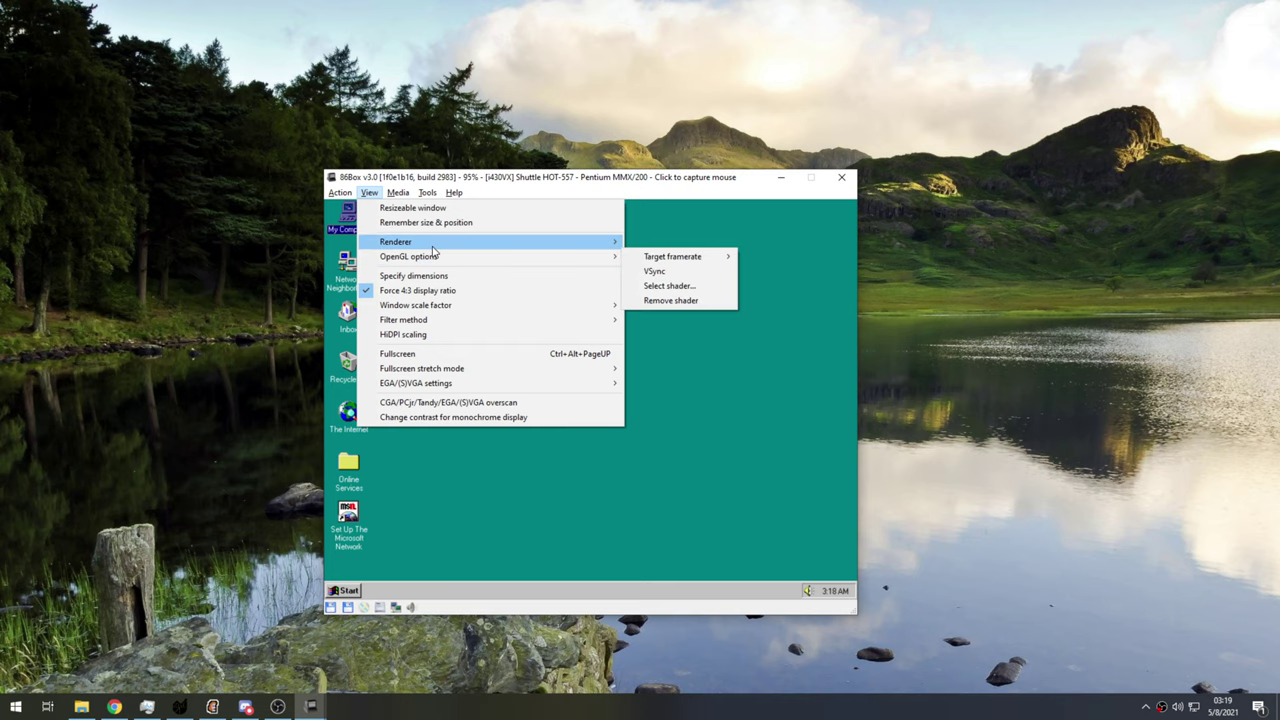
{"action": "mouse_move", "coordinate": [619, 262]}
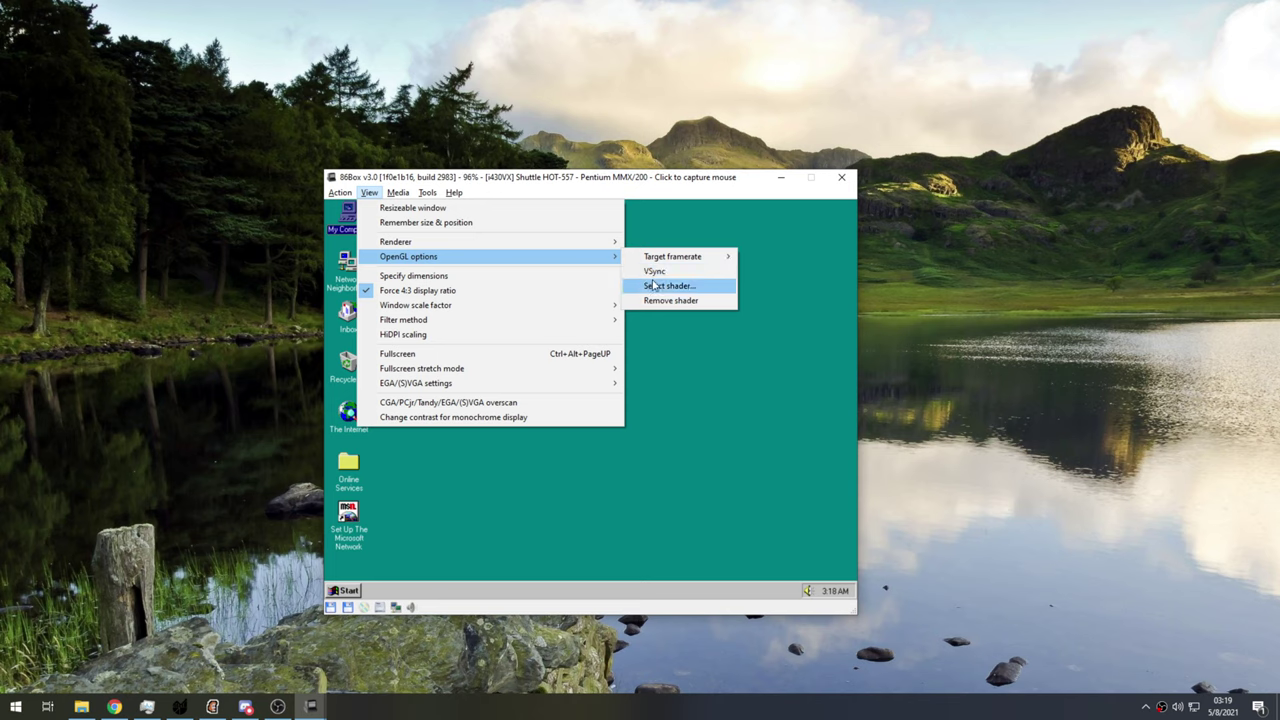
{"action": "left_click", "coordinate": [670, 286]}
{"action": "left_click", "coordinate": [586, 233]}
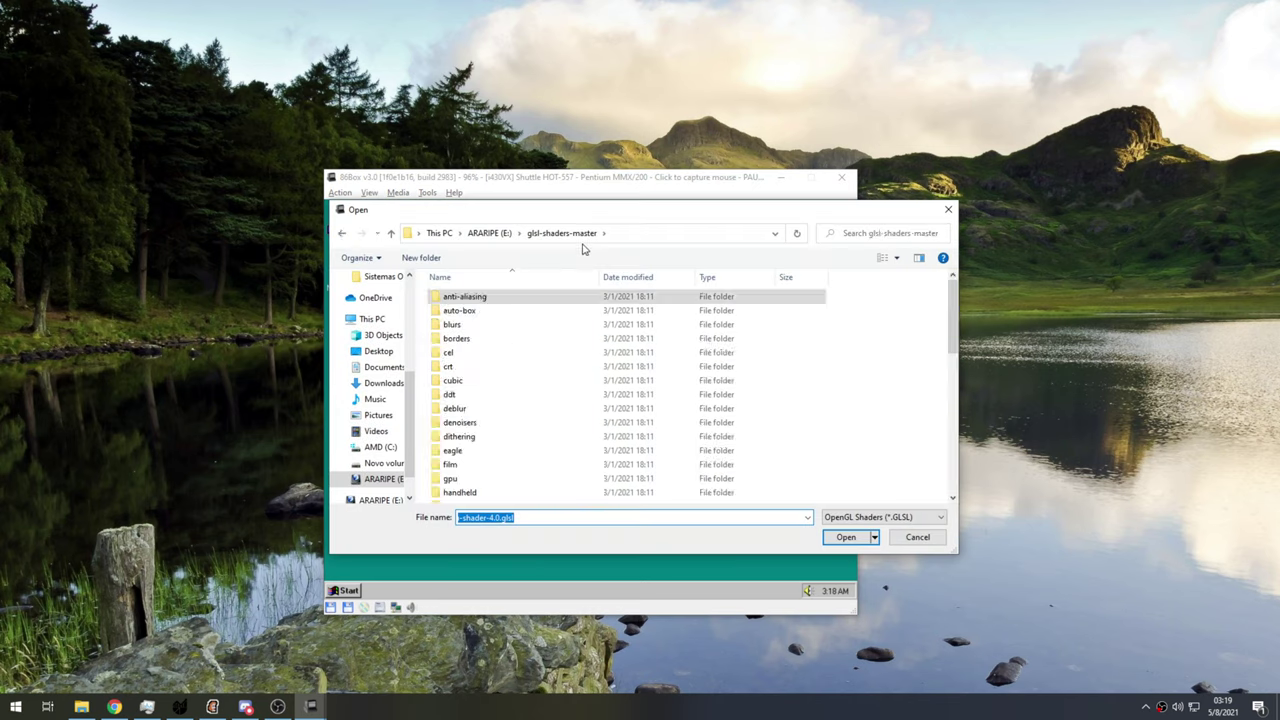
{"action": "scroll", "coordinate": [530, 355], "scroll_direction": "down", "scroll_amount": 5}
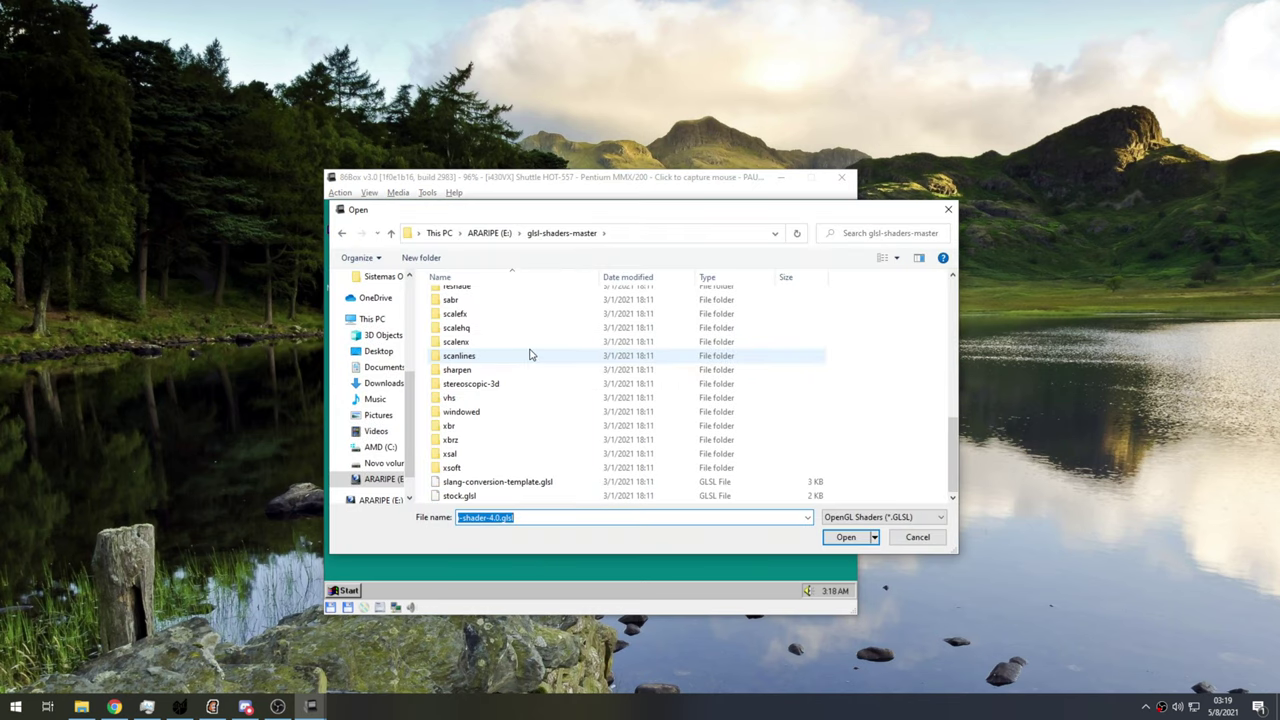
{"action": "scroll", "coordinate": [532, 353], "scroll_direction": "up", "scroll_amount": 5}
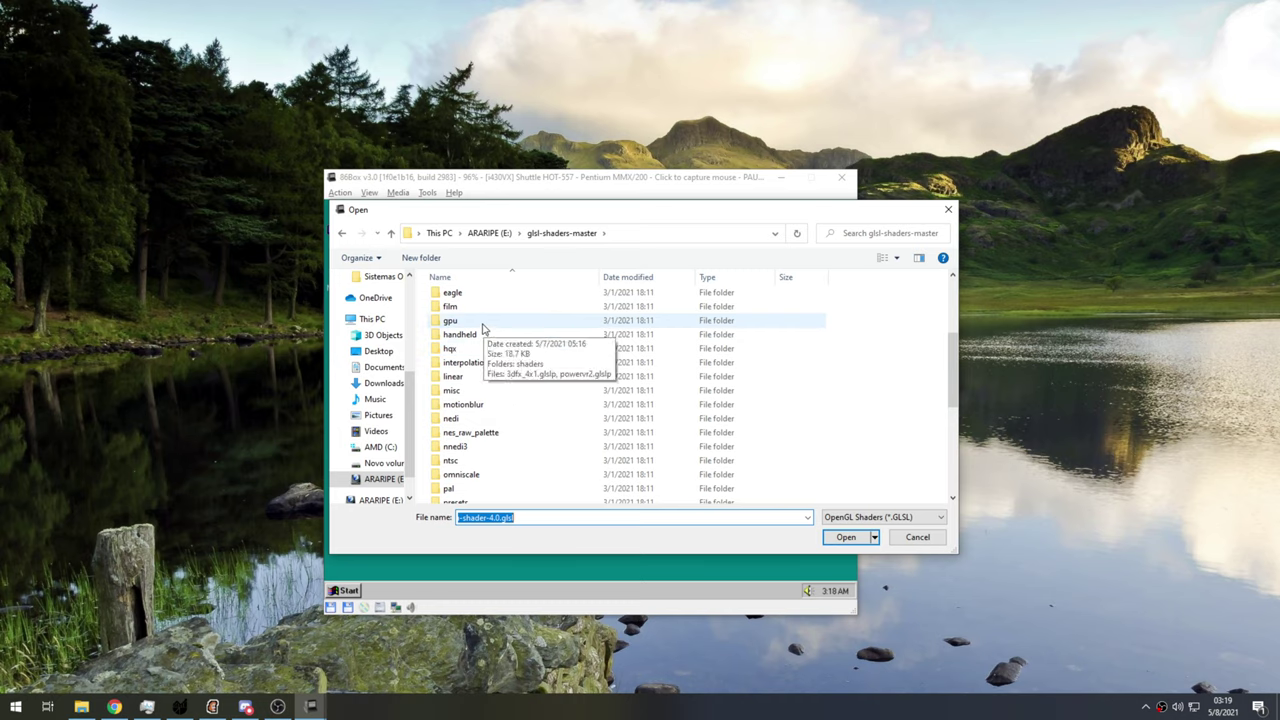
{"action": "double_click", "coordinate": [480, 320]}
{"action": "double_click", "coordinate": [492, 298]}
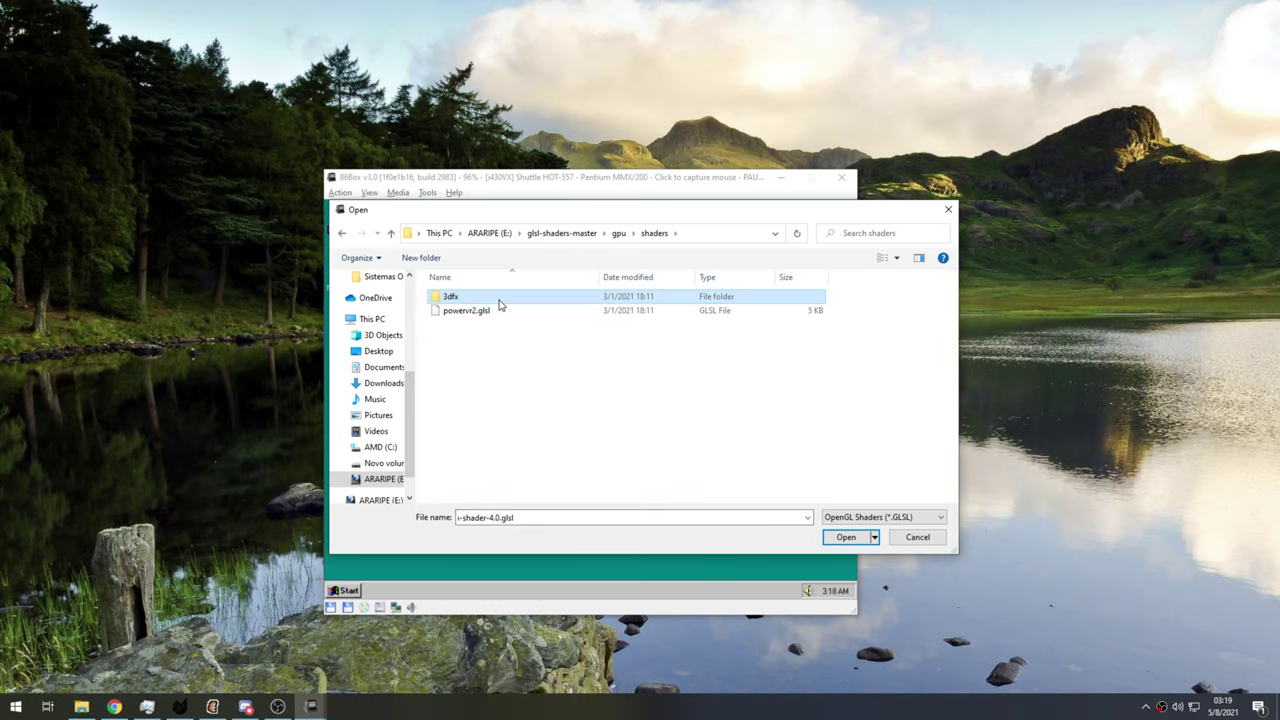
{"action": "double_click", "coordinate": [500, 298]}
{"action": "left_click", "coordinate": [505, 298]}
- Load 3dfx_pass_0.glsl, briefly capture the mouse, then release it with F8+F12
{"action": "left_click", "coordinate": [845, 538]}
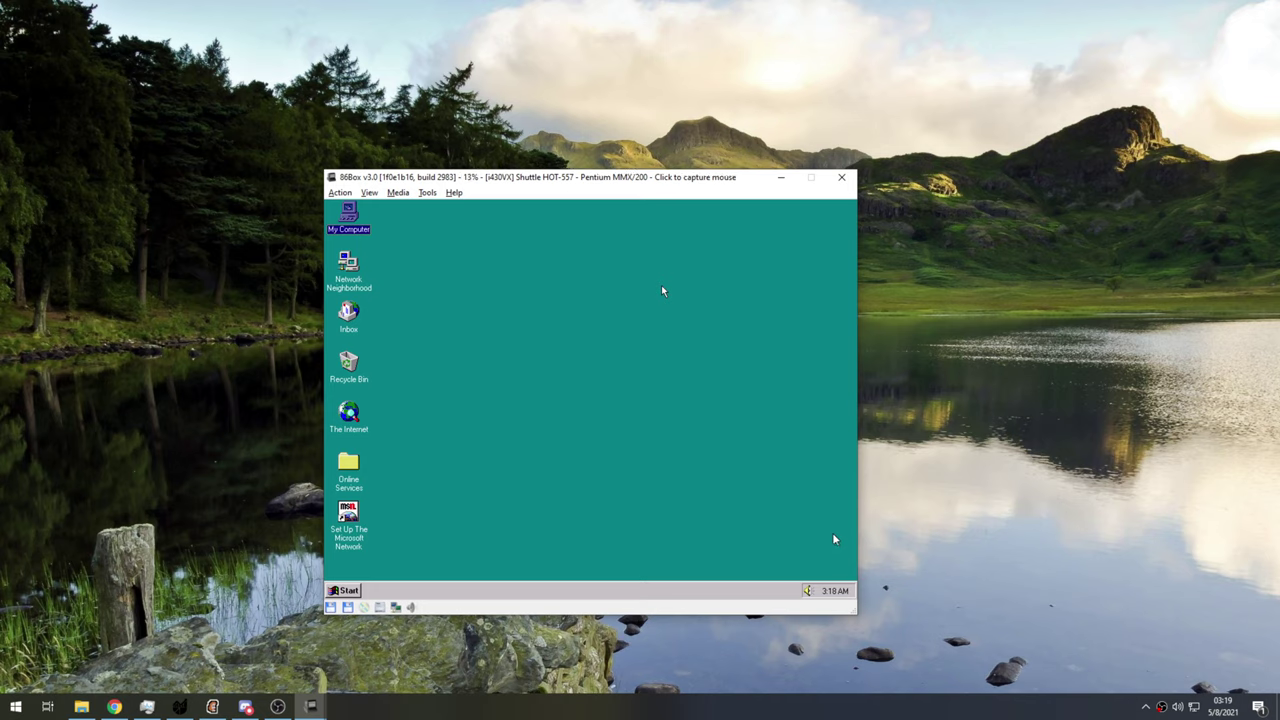
{"action": "left_click", "coordinate": [661, 286]}
{"action": "key", "text": "F8+F12"}
- Reopen the shader picker at glsl-shaders-master and move it aside to see the desktop
{"action": "left_click", "coordinate": [369, 192]}
{"action": "mouse_move", "coordinate": [440, 244]}
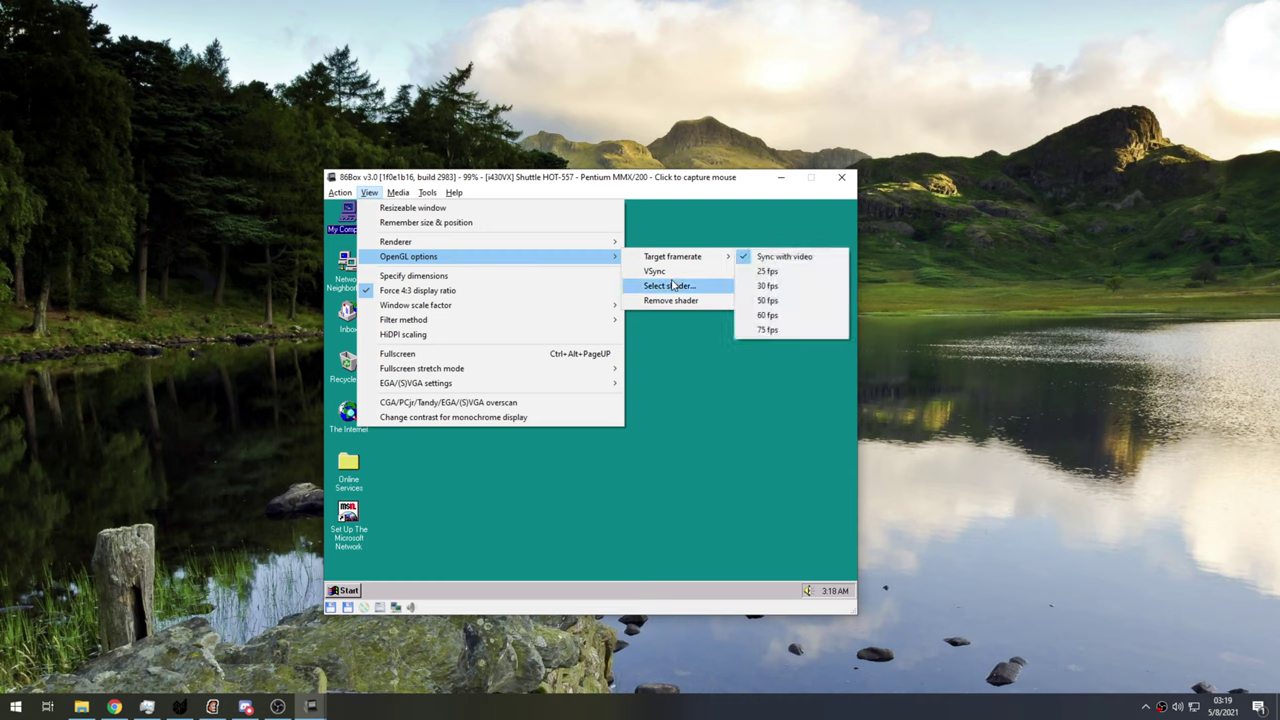
{"action": "left_click", "coordinate": [672, 286]}
{"action": "left_click", "coordinate": [561, 233]}
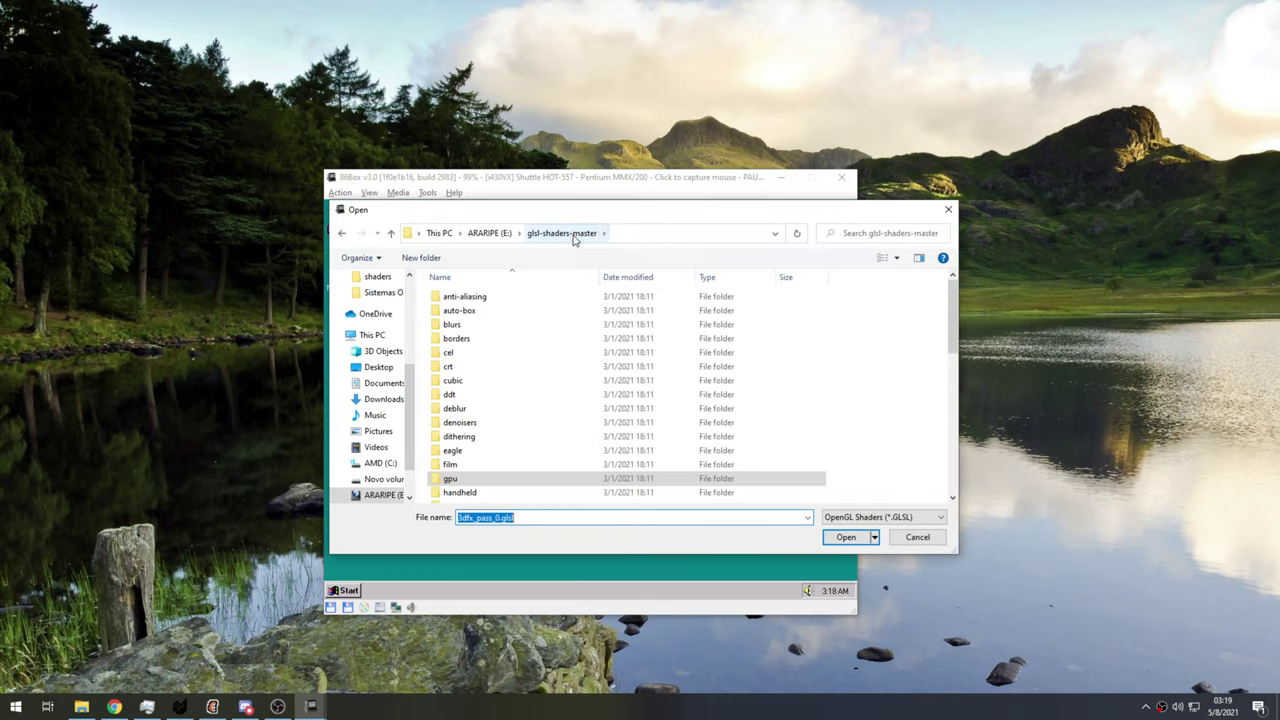
{"action": "scroll", "coordinate": [697, 345], "scroll_direction": "down", "scroll_amount": 5}
{"action": "left_click_drag", "start_coordinate": [580, 212], "coordinate": [700, 302]}
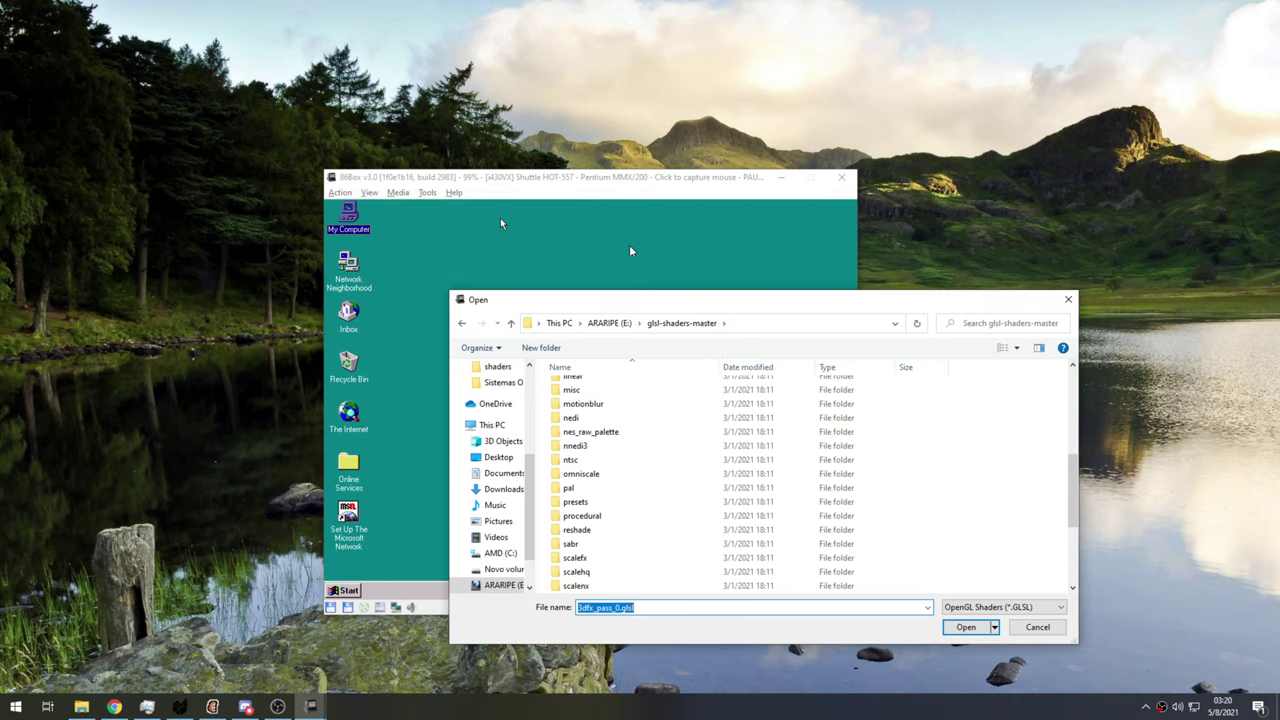
- Load iq-batman.glsl from the procedural folder as the display shader
{"action": "scroll", "coordinate": [668, 398], "scroll_direction": "down", "scroll_amount": 2}
{"action": "scroll", "coordinate": [668, 398], "scroll_direction": "down", "scroll_amount": 2}
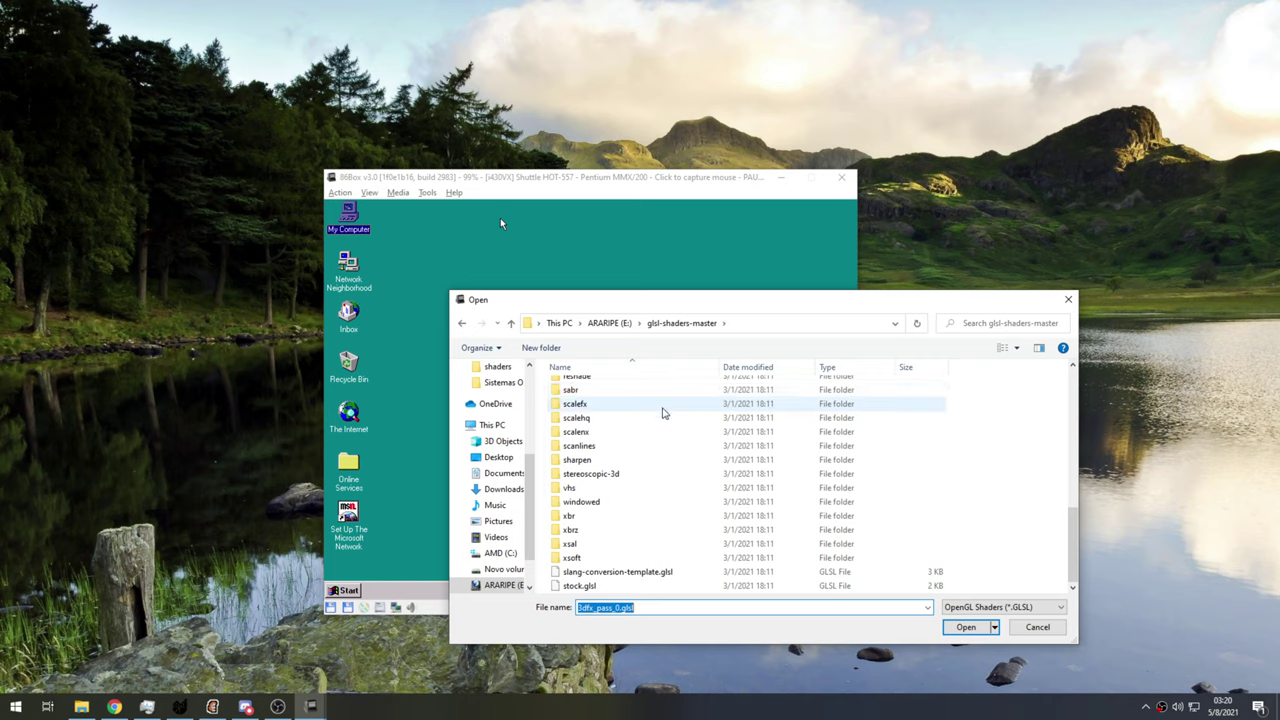
{"action": "scroll", "coordinate": [660, 415], "scroll_direction": "up", "scroll_amount": 2}
{"action": "double_click", "coordinate": [650, 438]}
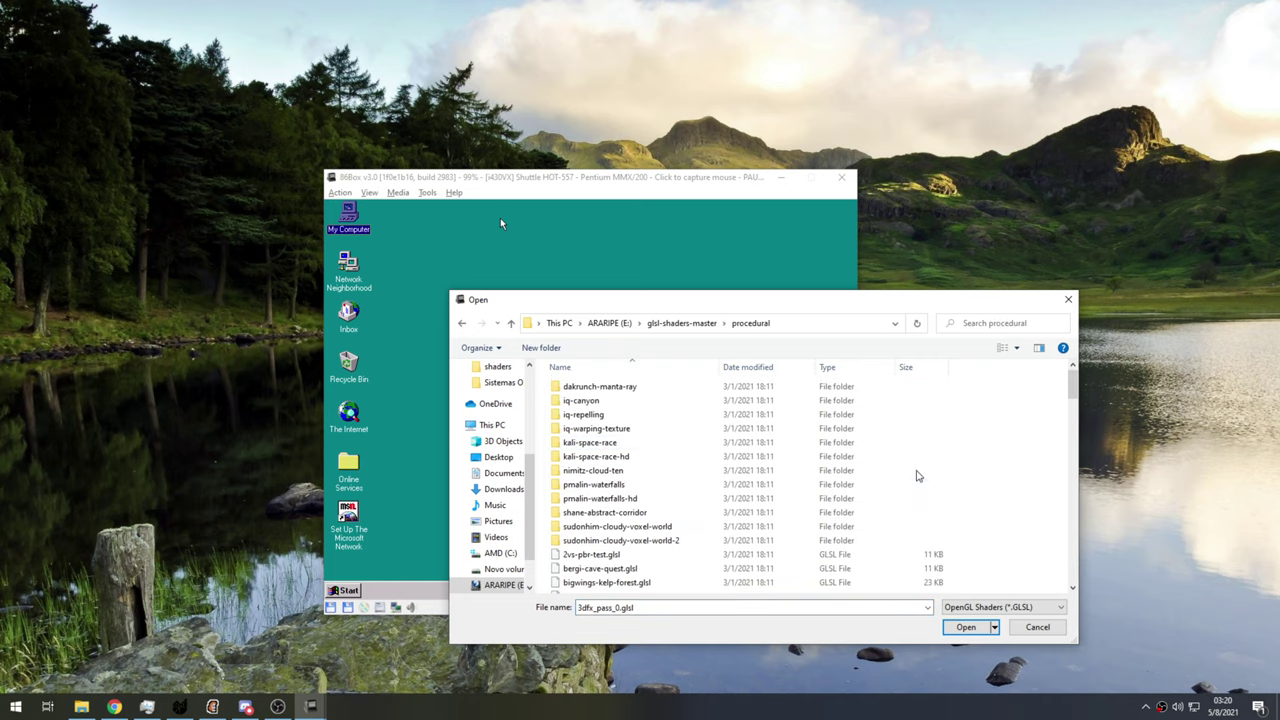
{"action": "scroll", "coordinate": [784, 416], "scroll_direction": "down", "scroll_amount": 10}
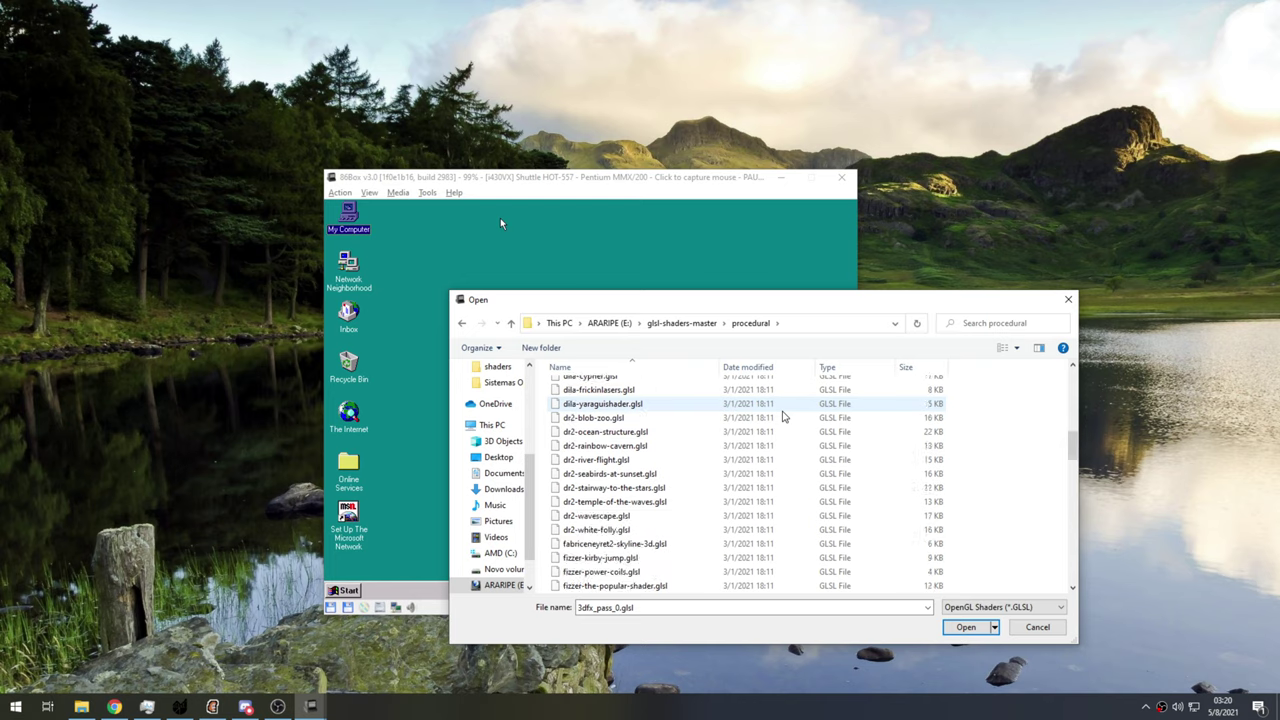
{"action": "scroll", "coordinate": [784, 418], "scroll_direction": "up", "scroll_amount": 3}
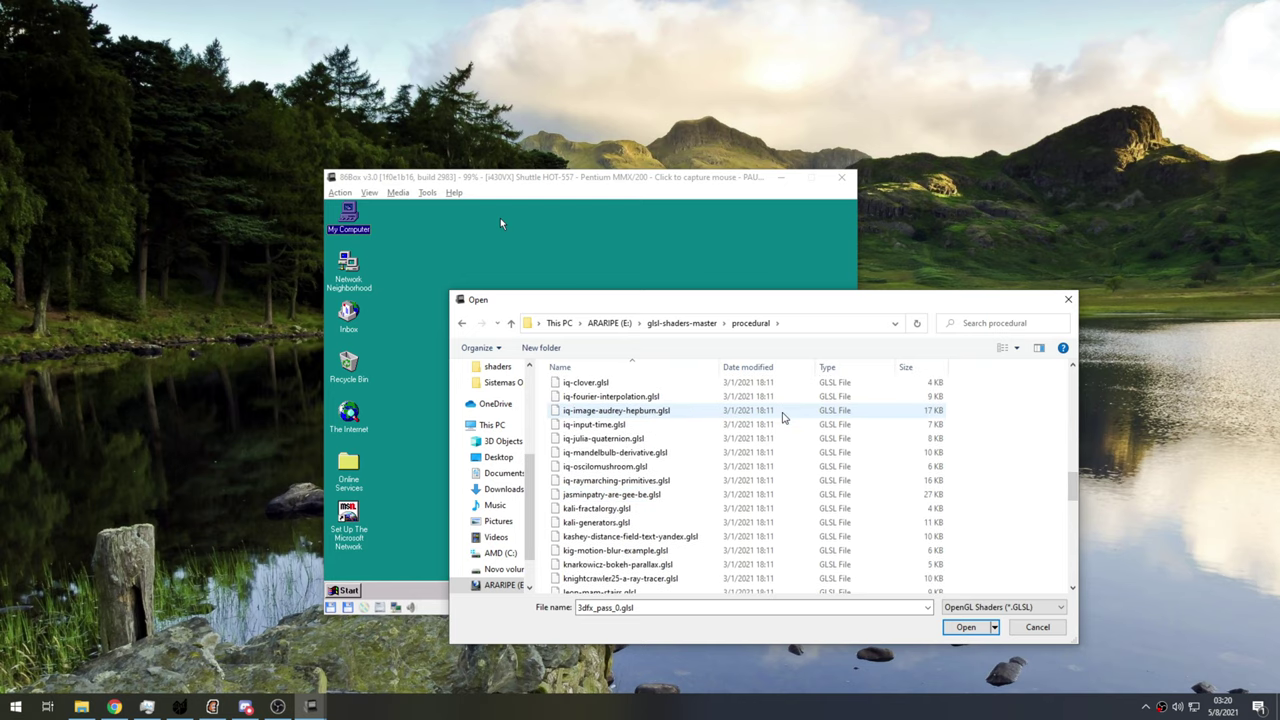
{"action": "scroll", "coordinate": [784, 418], "scroll_direction": "up", "scroll_amount": 1}
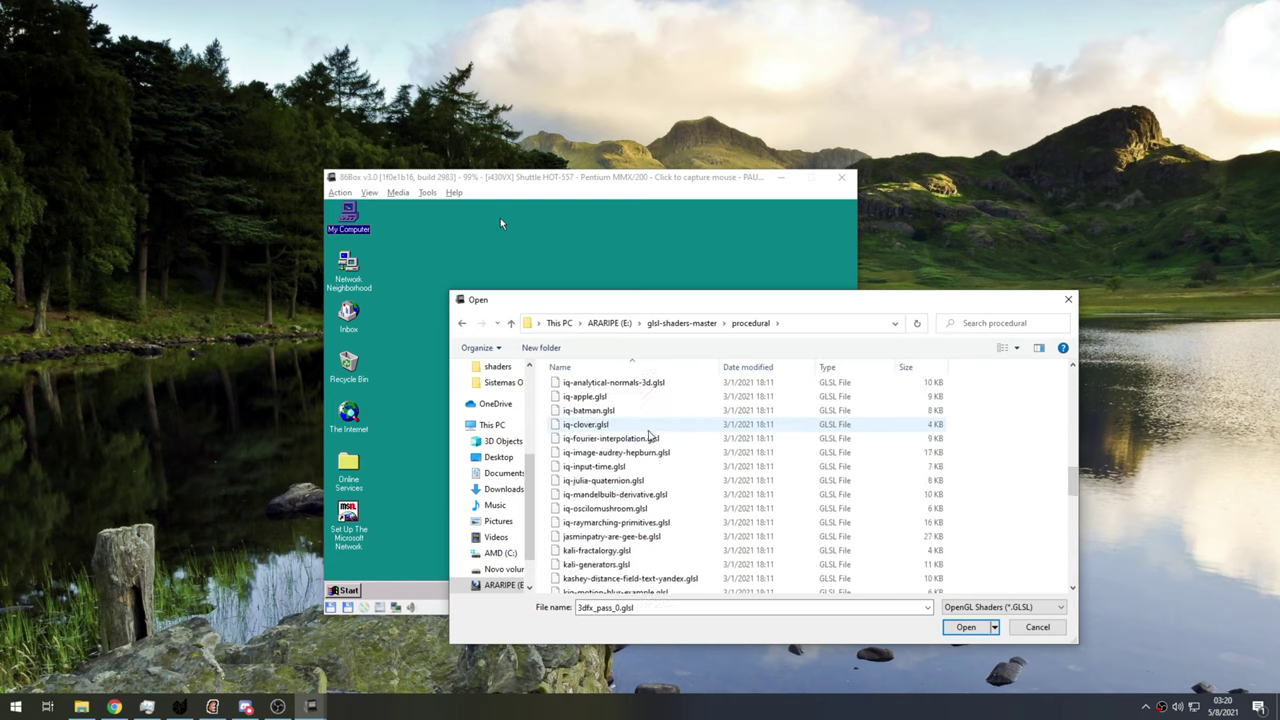
{"action": "left_click", "coordinate": [588, 410]}
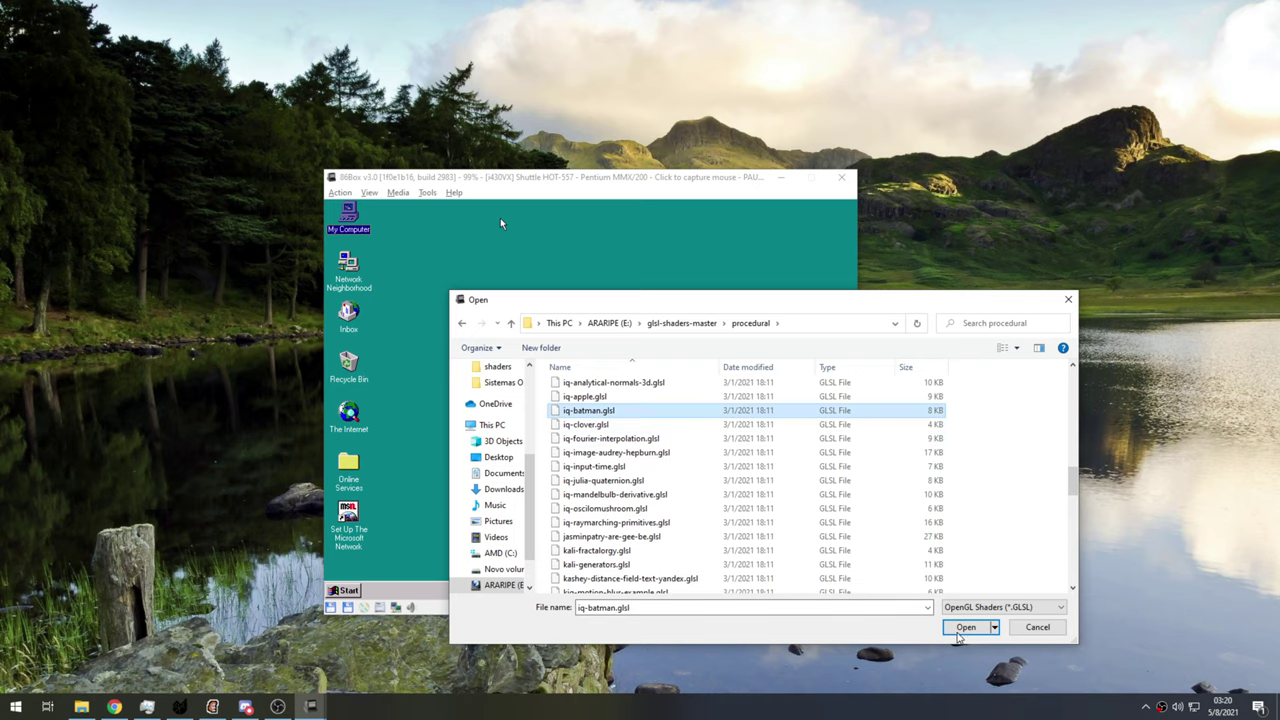
{"action": "left_click", "coordinate": [962, 627]}
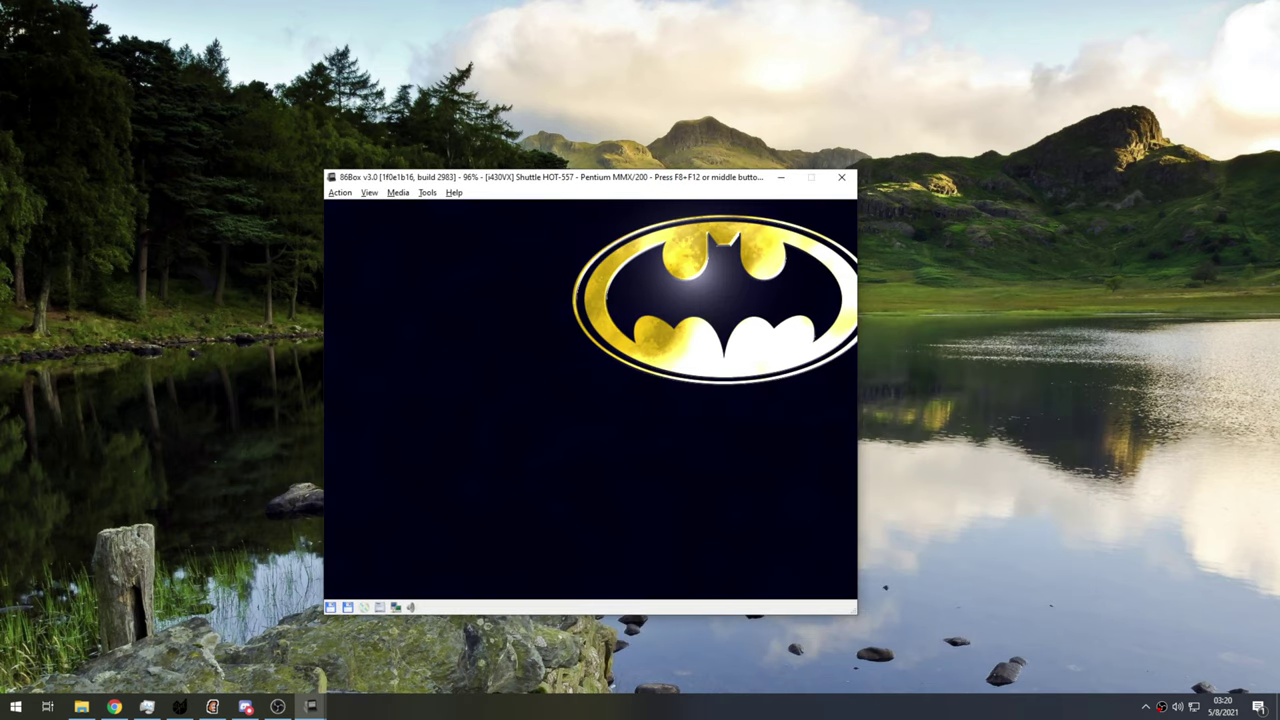
- Load fast-sharpen.glsl from sharpen\shaders in place of the Batman shader
{"action": "left_click", "coordinate": [370, 193]}
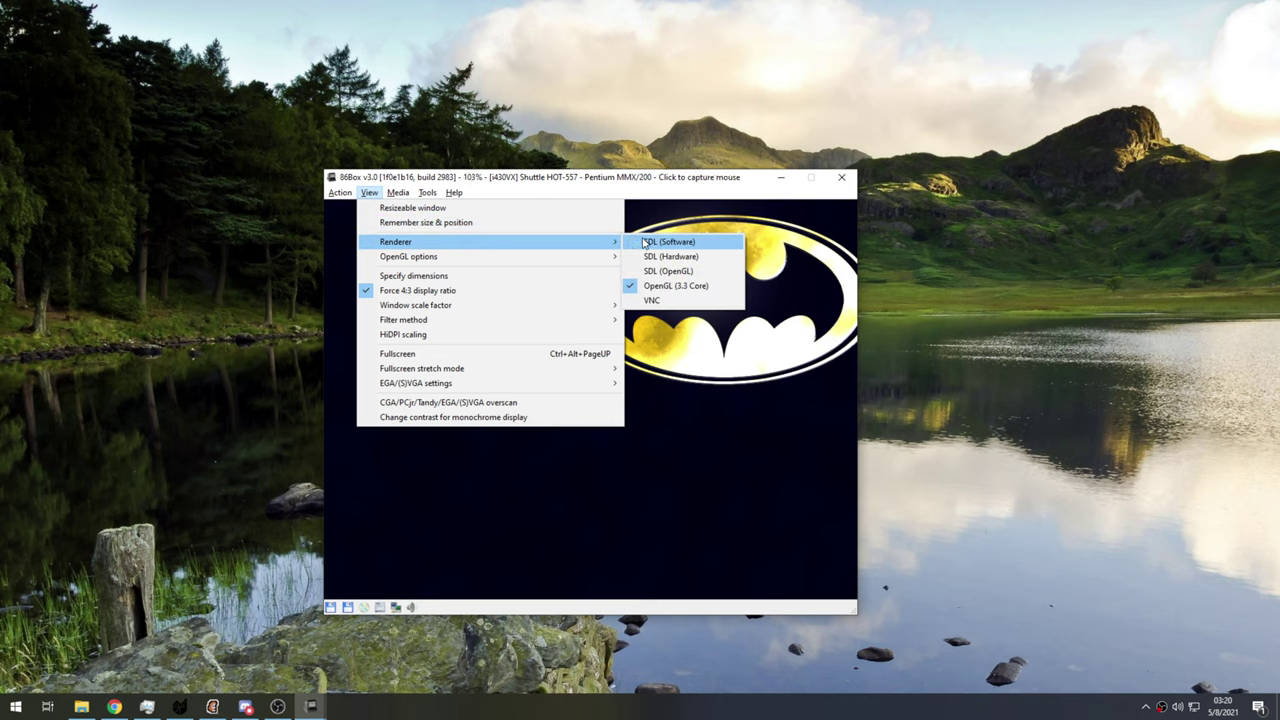
{"action": "mouse_move", "coordinate": [585, 256]}
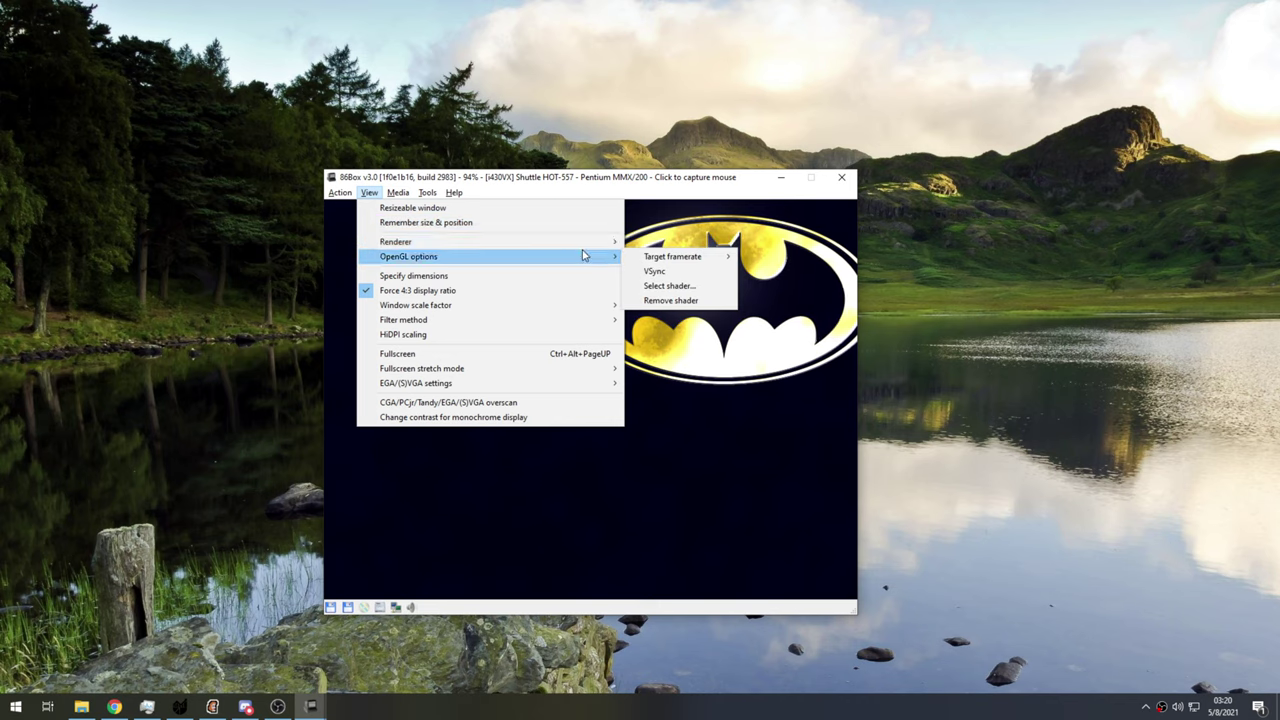
{"action": "left_click", "coordinate": [668, 286]}
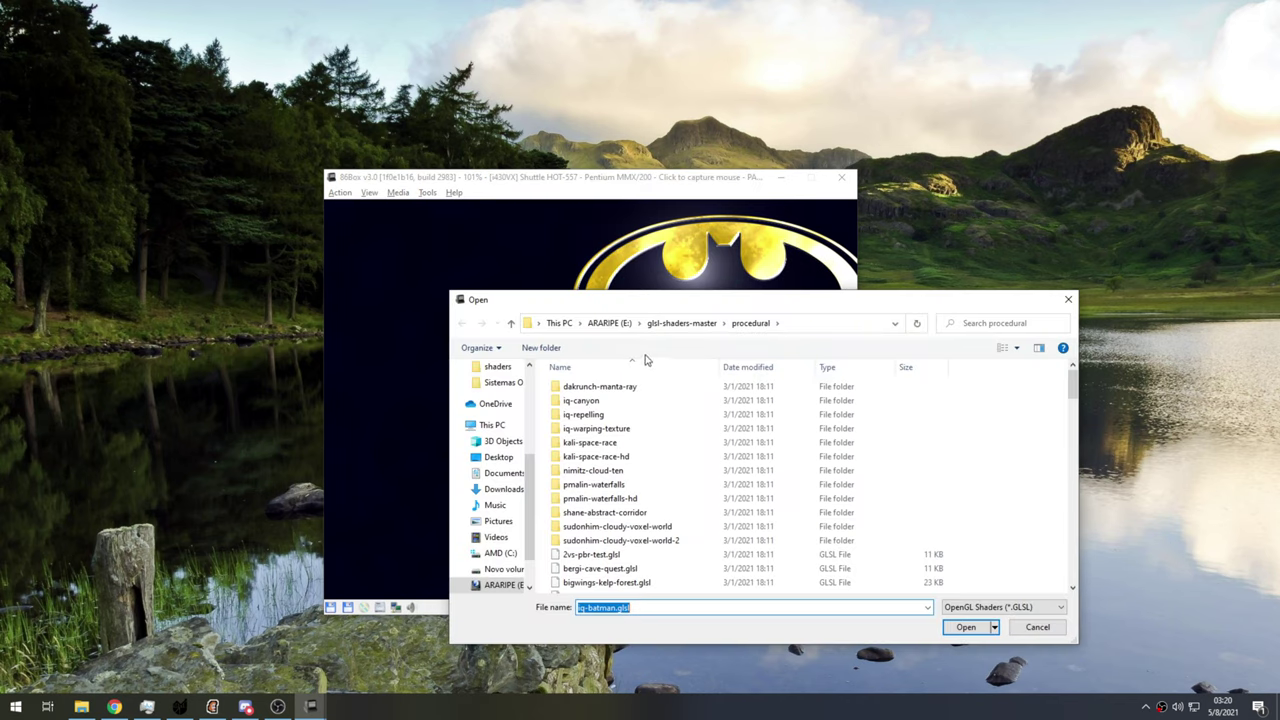
{"action": "left_click", "coordinate": [697, 327]}
{"action": "scroll", "coordinate": [714, 394], "scroll_direction": "down", "scroll_amount": 5}
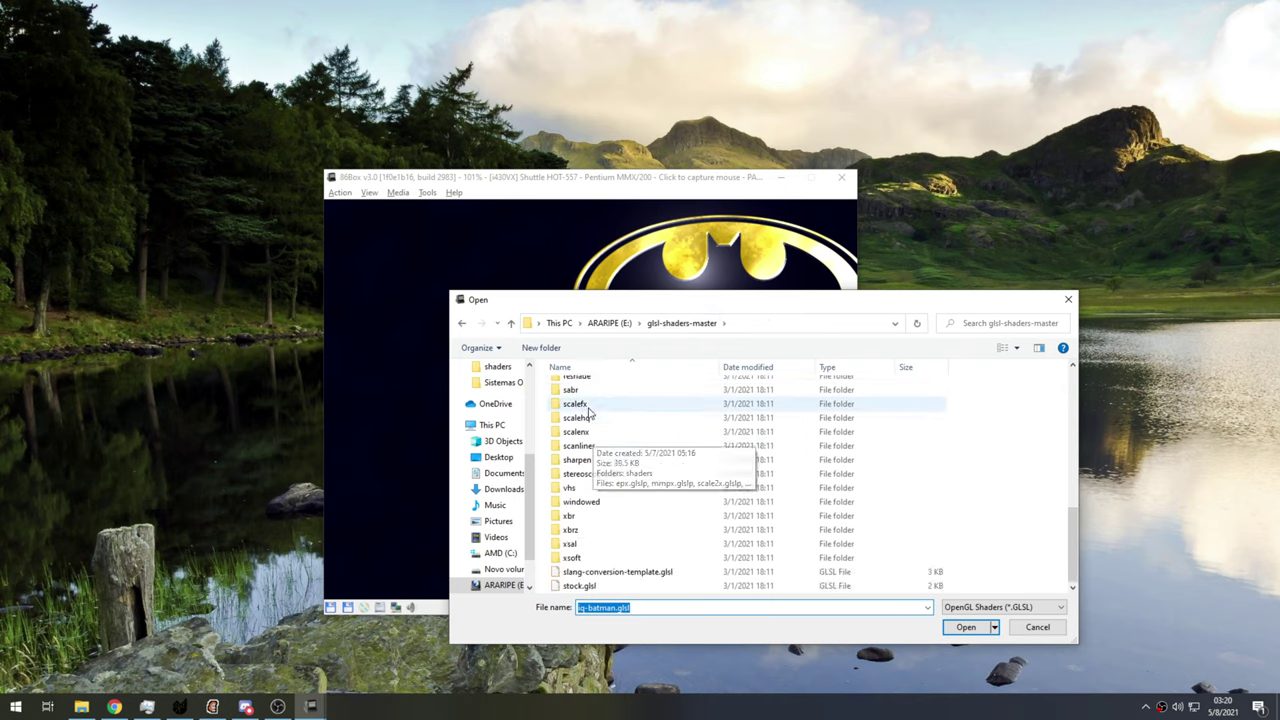
{"action": "left_click", "coordinate": [580, 446]}
{"action": "double_click", "coordinate": [583, 460]}
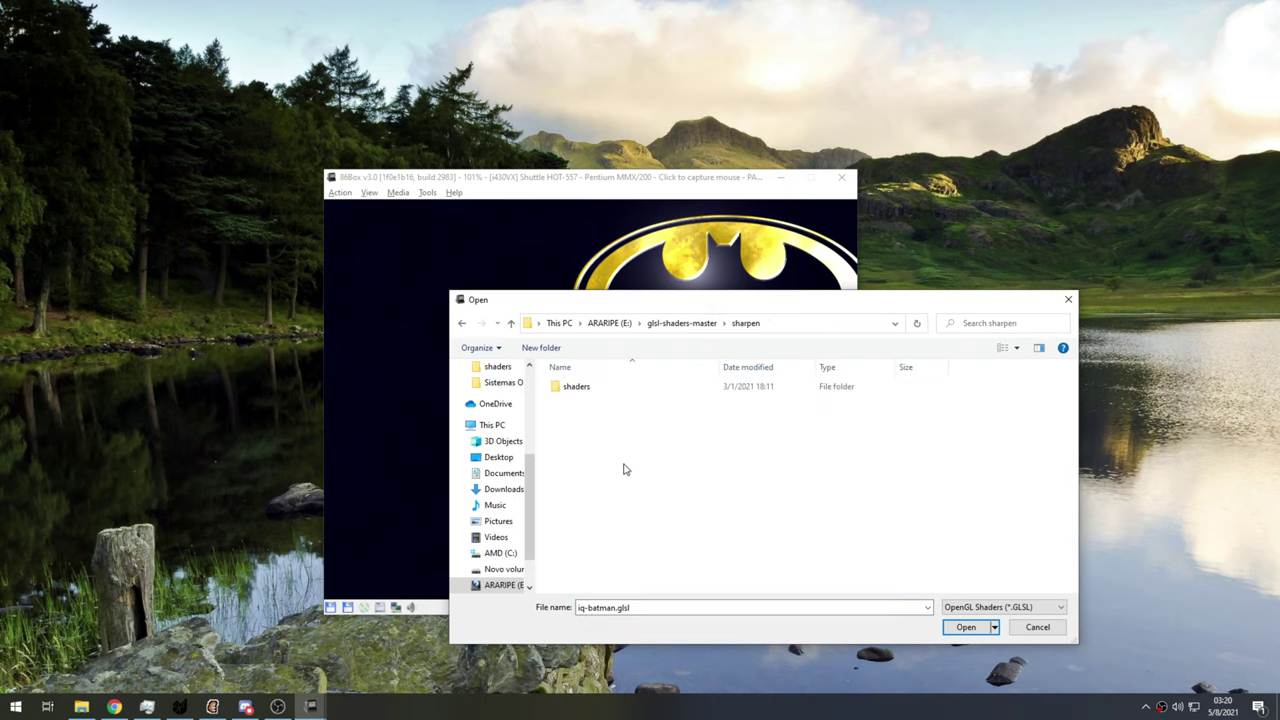
{"action": "double_click", "coordinate": [590, 388]}
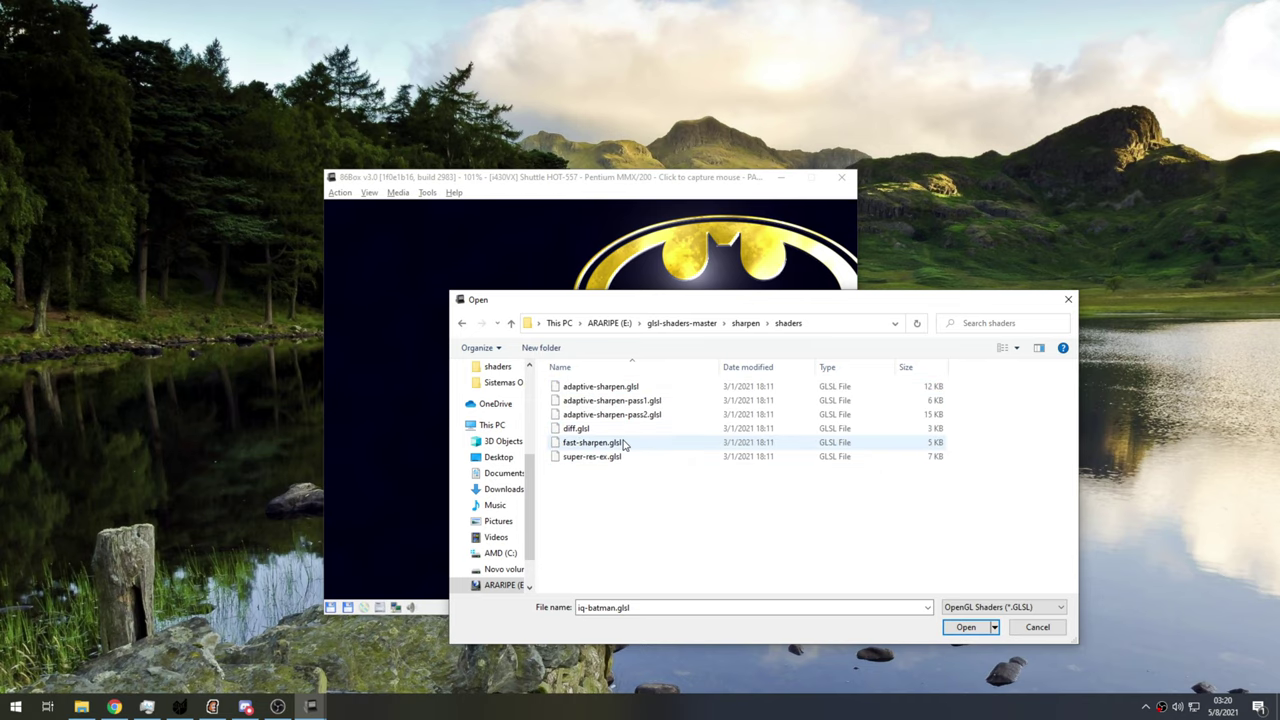
{"action": "left_click", "coordinate": [622, 443]}
{"action": "left_click", "coordinate": [966, 627]}
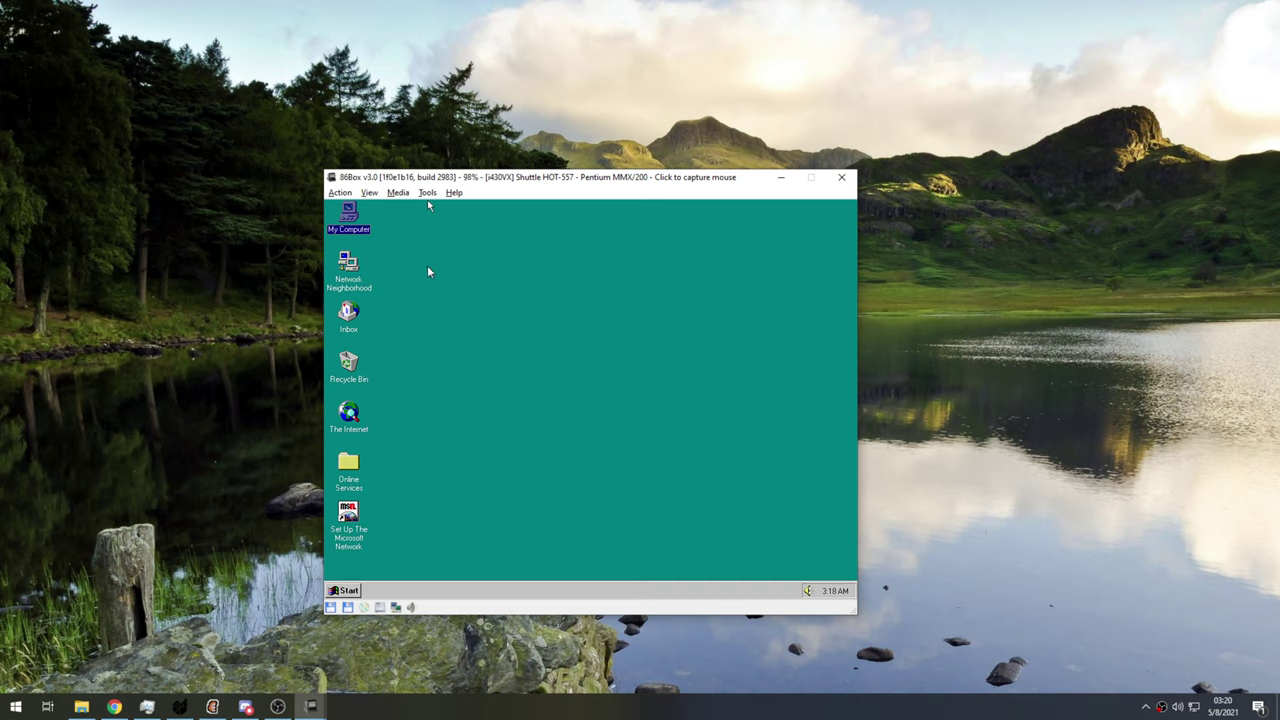
- Load fakelottes.glsl from crt\shaders and recapture the mouse in the emulator
{"action": "left_click", "coordinate": [369, 192]}
{"action": "mouse_move", "coordinate": [420, 245]}
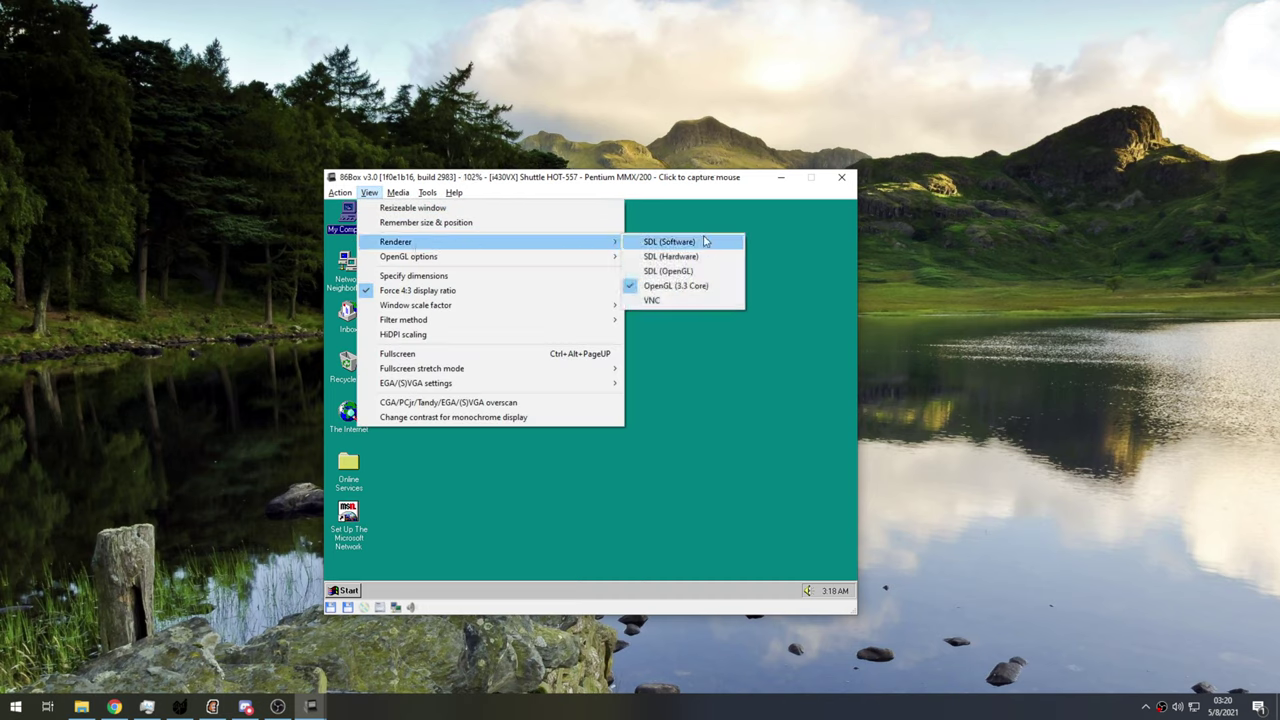
{"action": "mouse_move", "coordinate": [467, 259]}
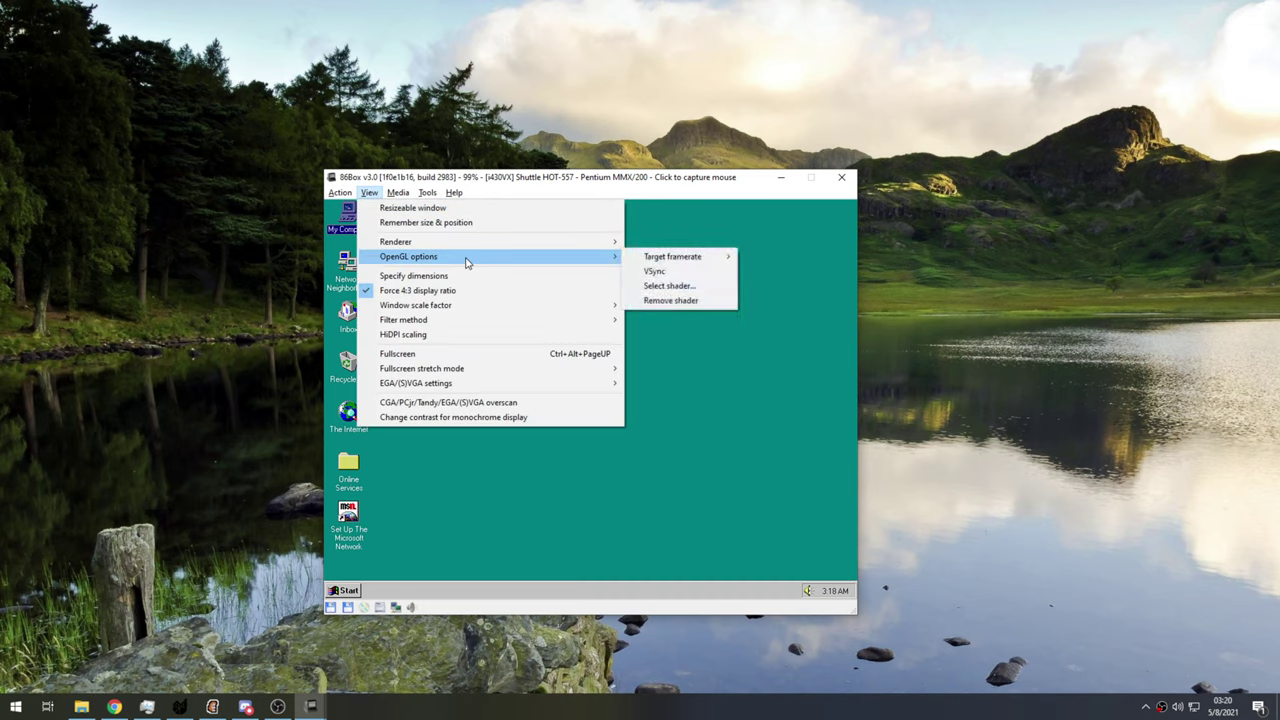
{"action": "left_click", "coordinate": [668, 286]}
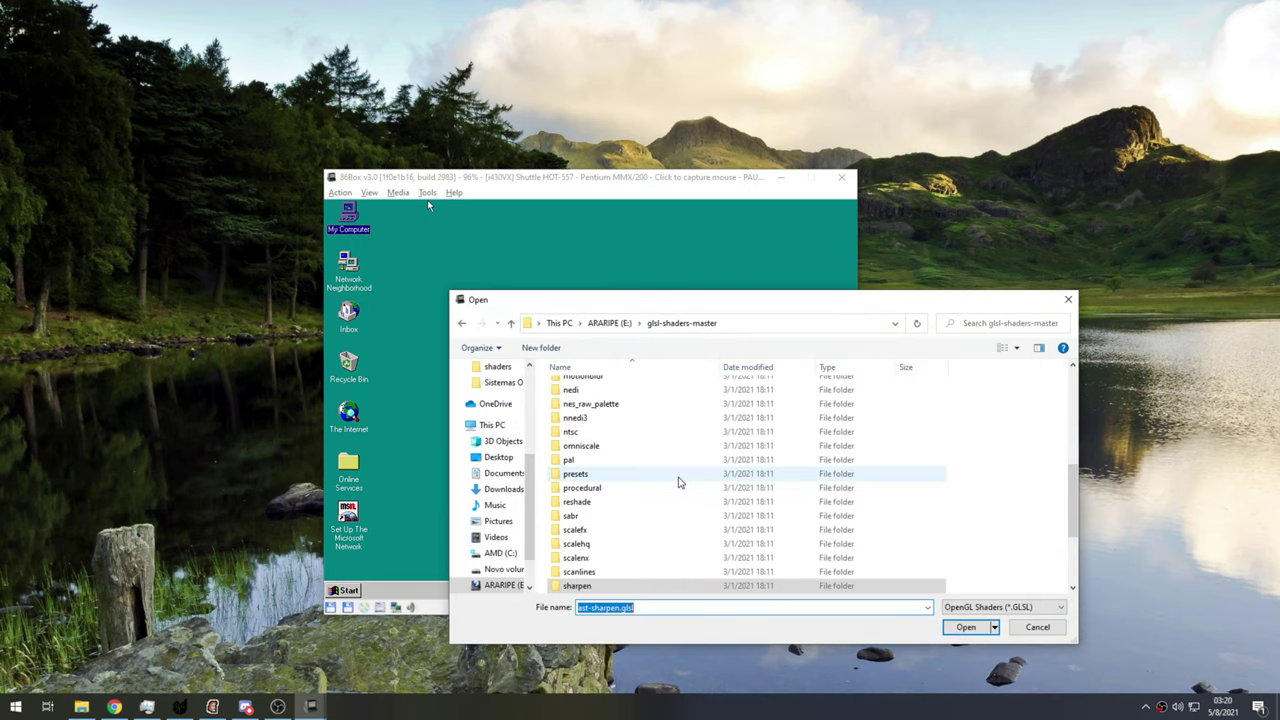
{"action": "scroll", "coordinate": [678, 483], "scroll_direction": "up", "scroll_amount": 6}
{"action": "double_click", "coordinate": [594, 459]}
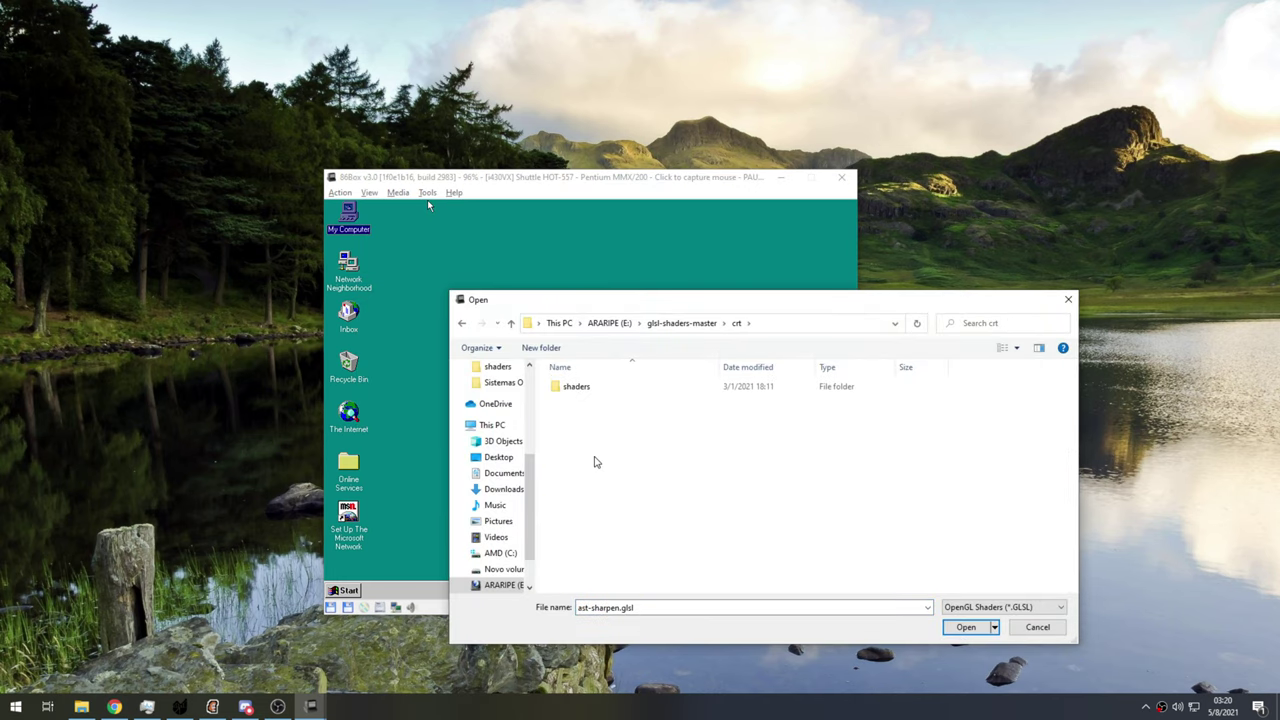
{"action": "double_click", "coordinate": [594, 387]}
{"action": "scroll", "coordinate": [720, 450], "scroll_direction": "down", "scroll_amount": 5}
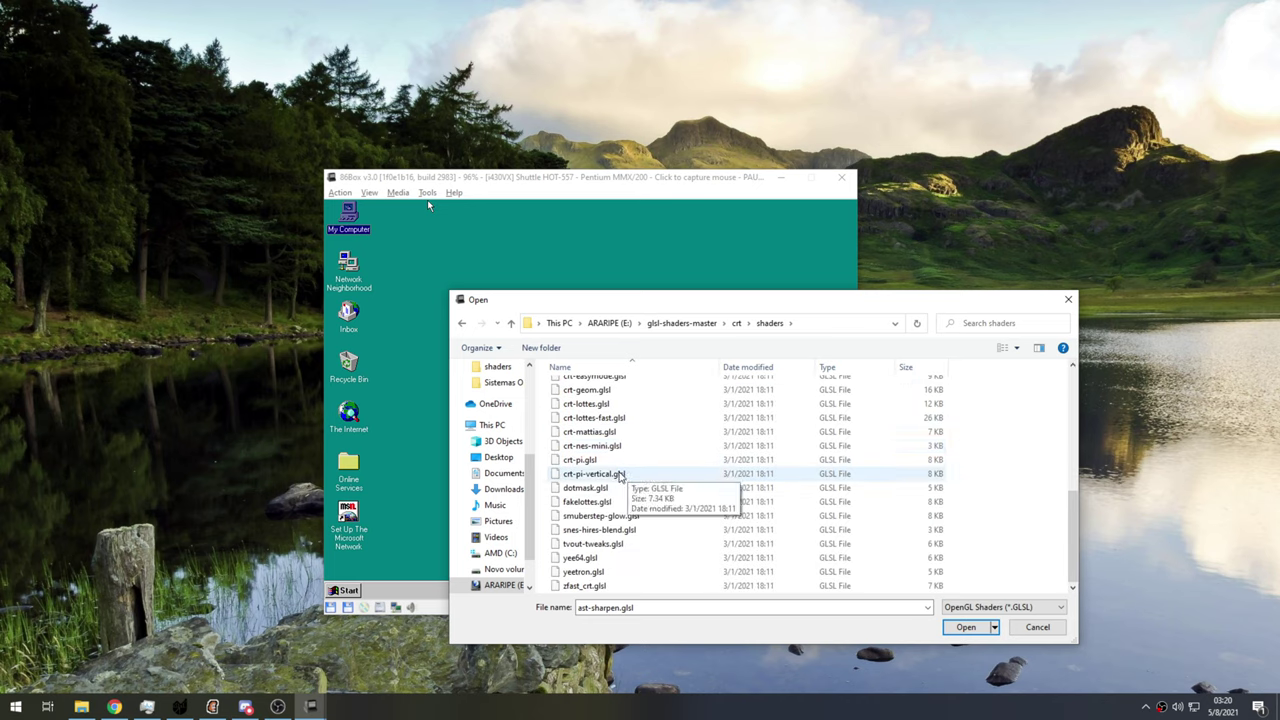
{"action": "left_click", "coordinate": [600, 501]}
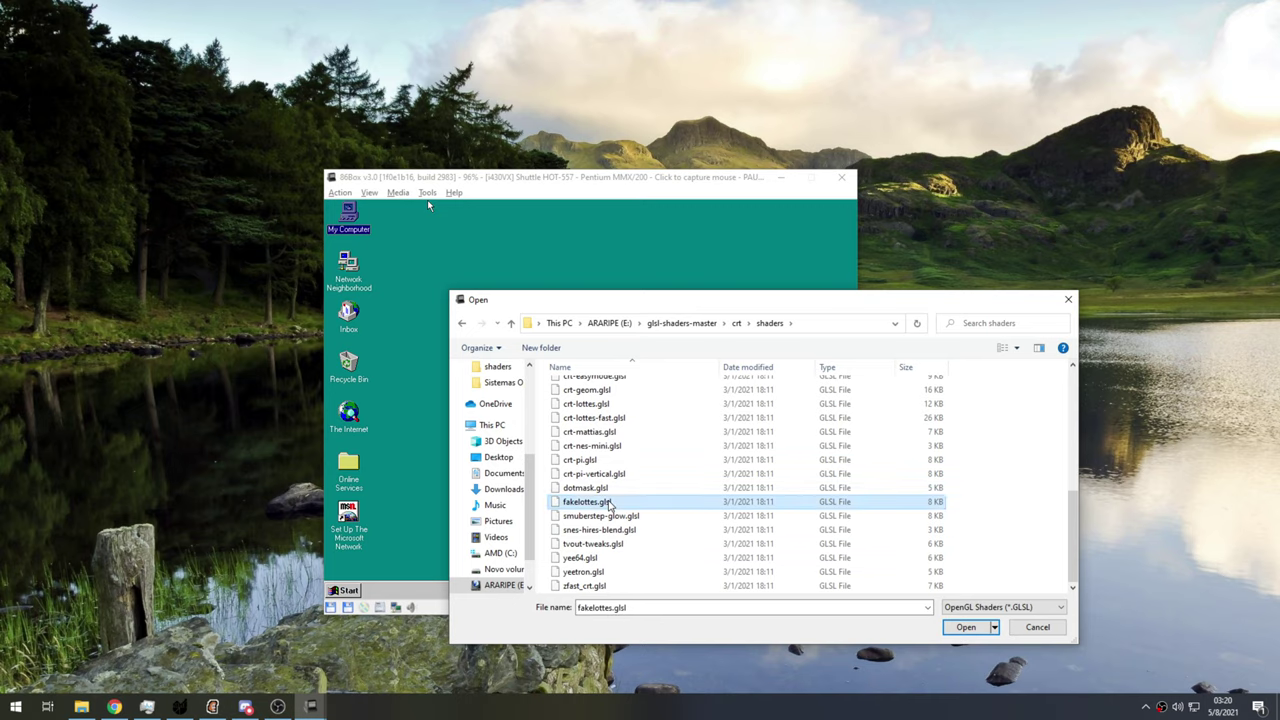
{"action": "left_click", "coordinate": [965, 627]}
{"action": "left_click", "coordinate": [522, 453]}
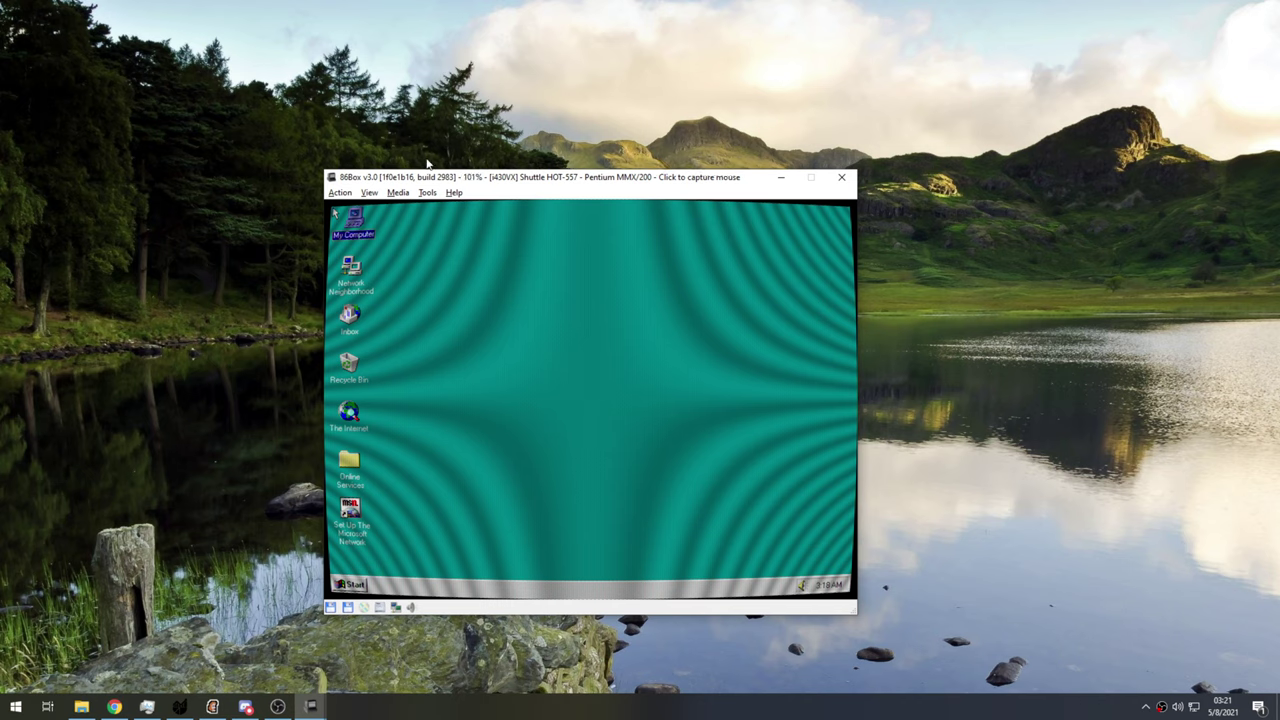
- Load a different crt shader instead of crt-lottes-fast.glsl, clearing the wavy look
{"action": "left_click", "coordinate": [369, 192]}
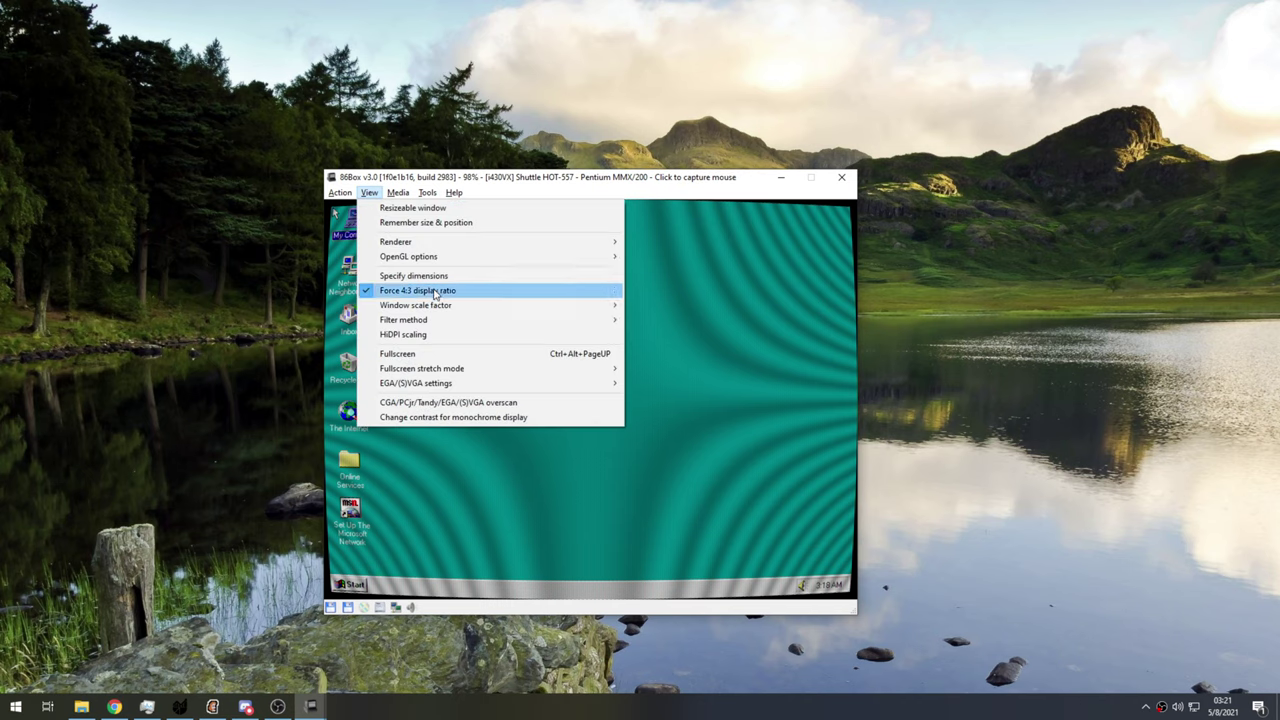
{"action": "mouse_move", "coordinate": [606, 260]}
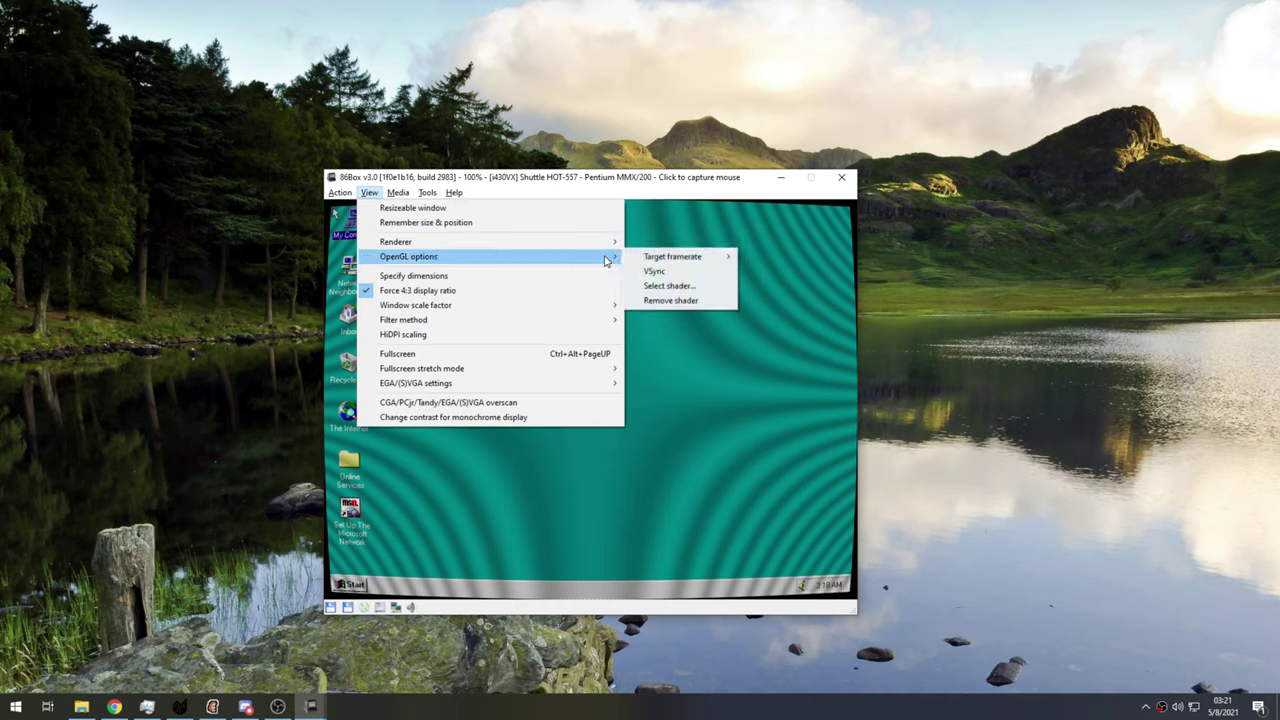
{"action": "left_click", "coordinate": [669, 286]}
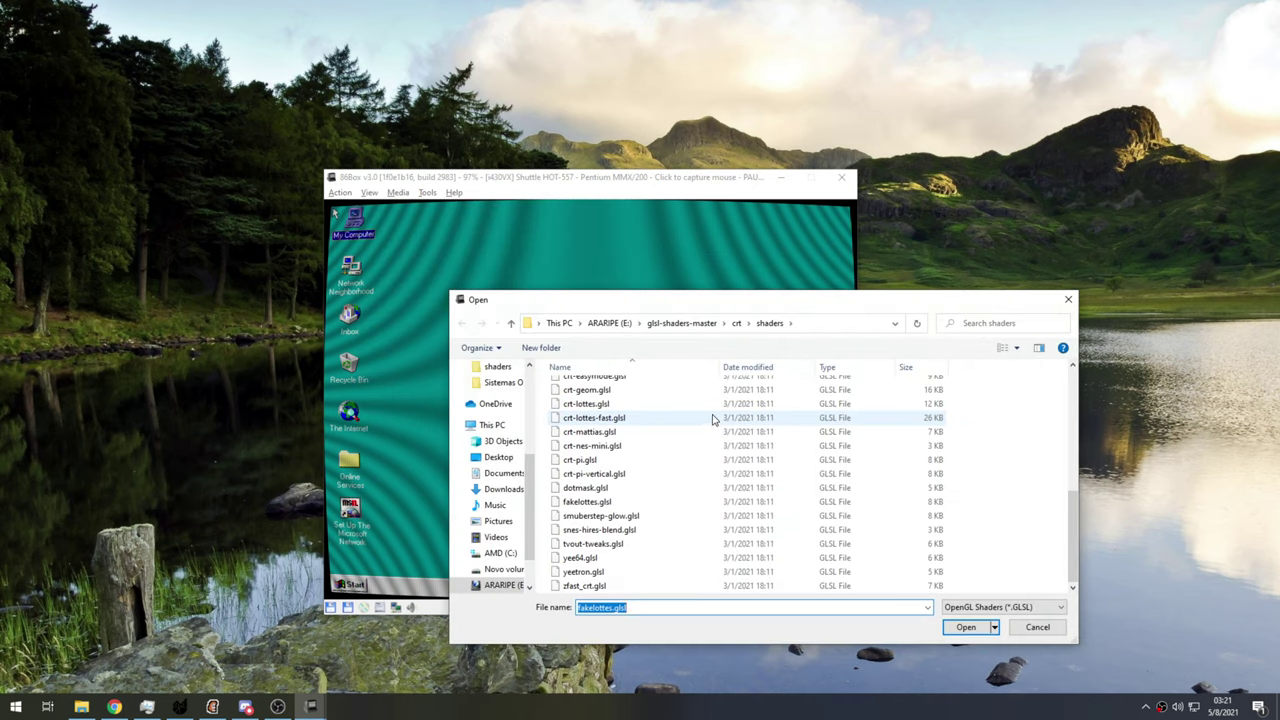
{"action": "scroll", "coordinate": [713, 420], "scroll_direction": "up", "scroll_amount": 3}
{"action": "scroll", "coordinate": [680, 424], "scroll_direction": "down", "scroll_amount": 2}
{"action": "left_click", "coordinate": [640, 459]}
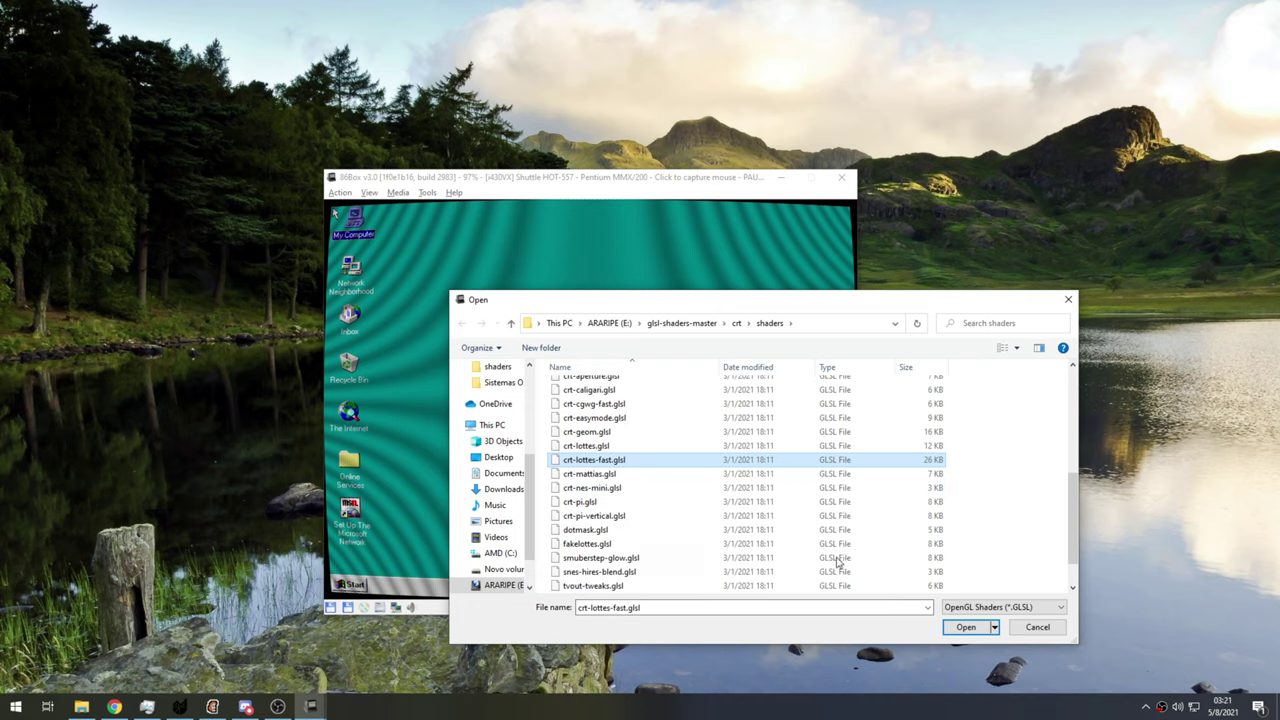
{"action": "scroll", "coordinate": [843, 563], "scroll_direction": "down", "scroll_amount": 1}
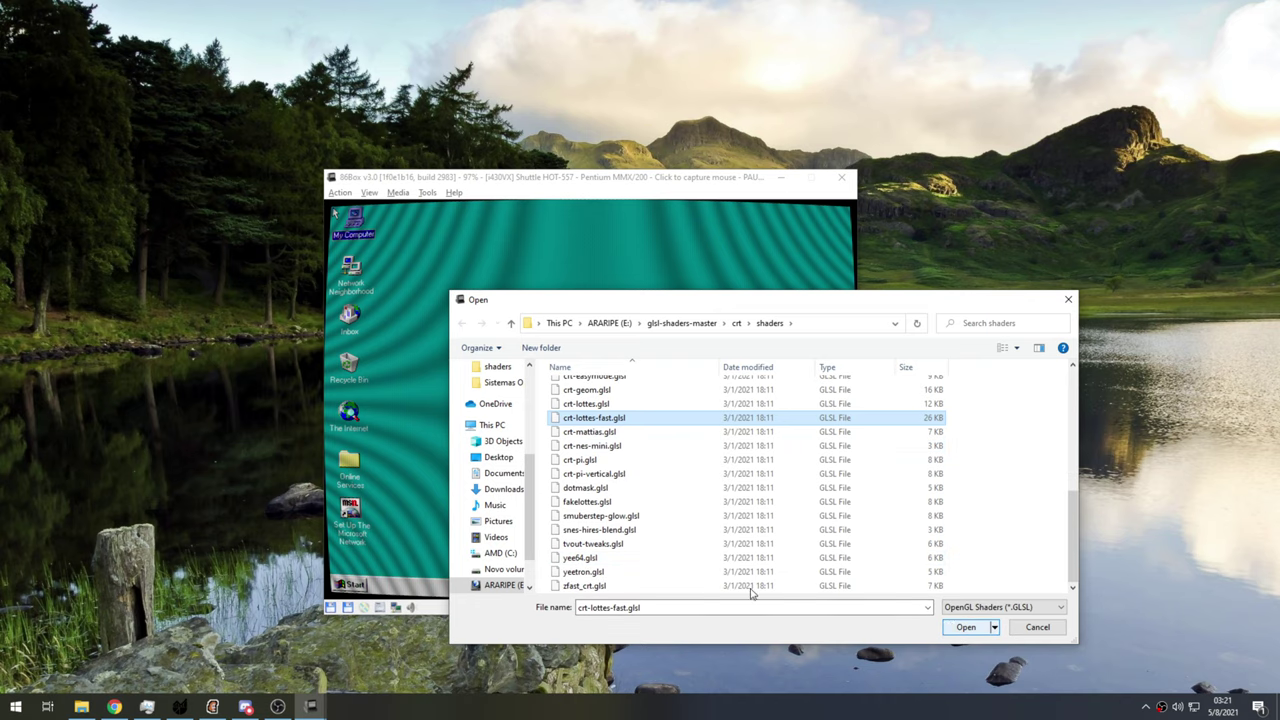
{"action": "left_click", "coordinate": [634, 568]}
{"action": "left_click", "coordinate": [966, 627]}
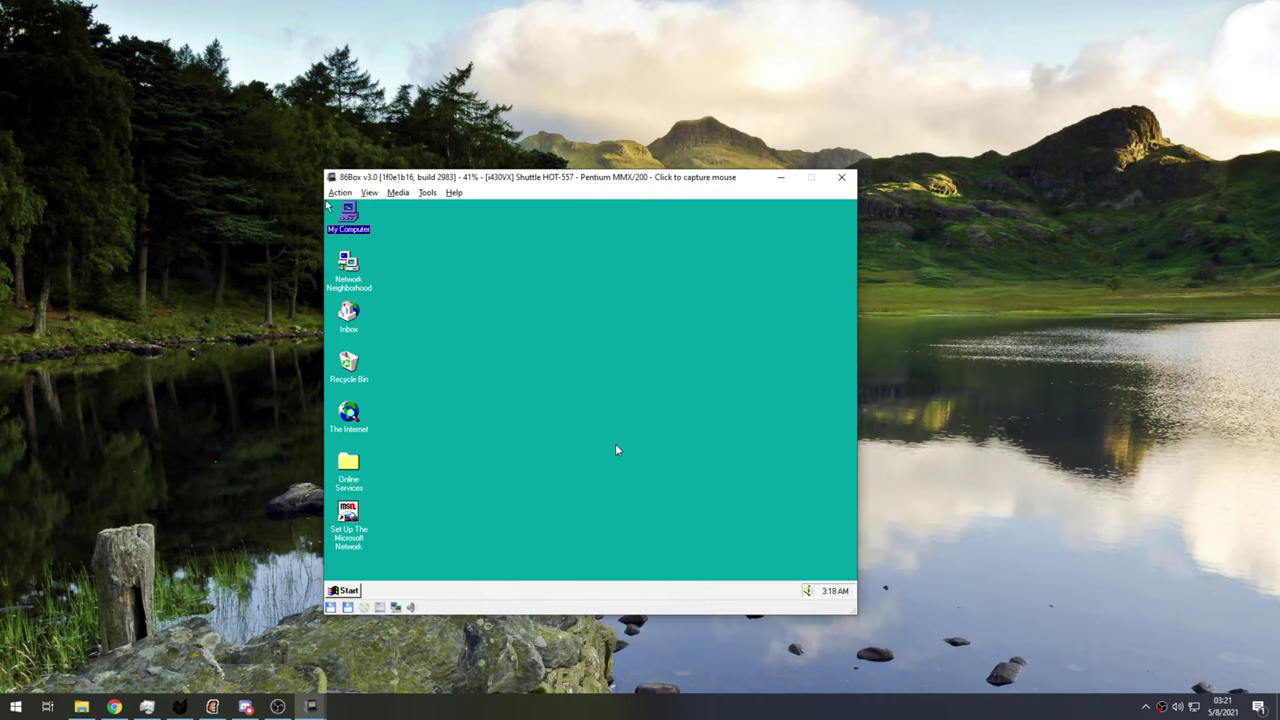
- Reopen the shader picker and select crt-lottes-fast.glsl
{"action": "left_click", "coordinate": [369, 192]}
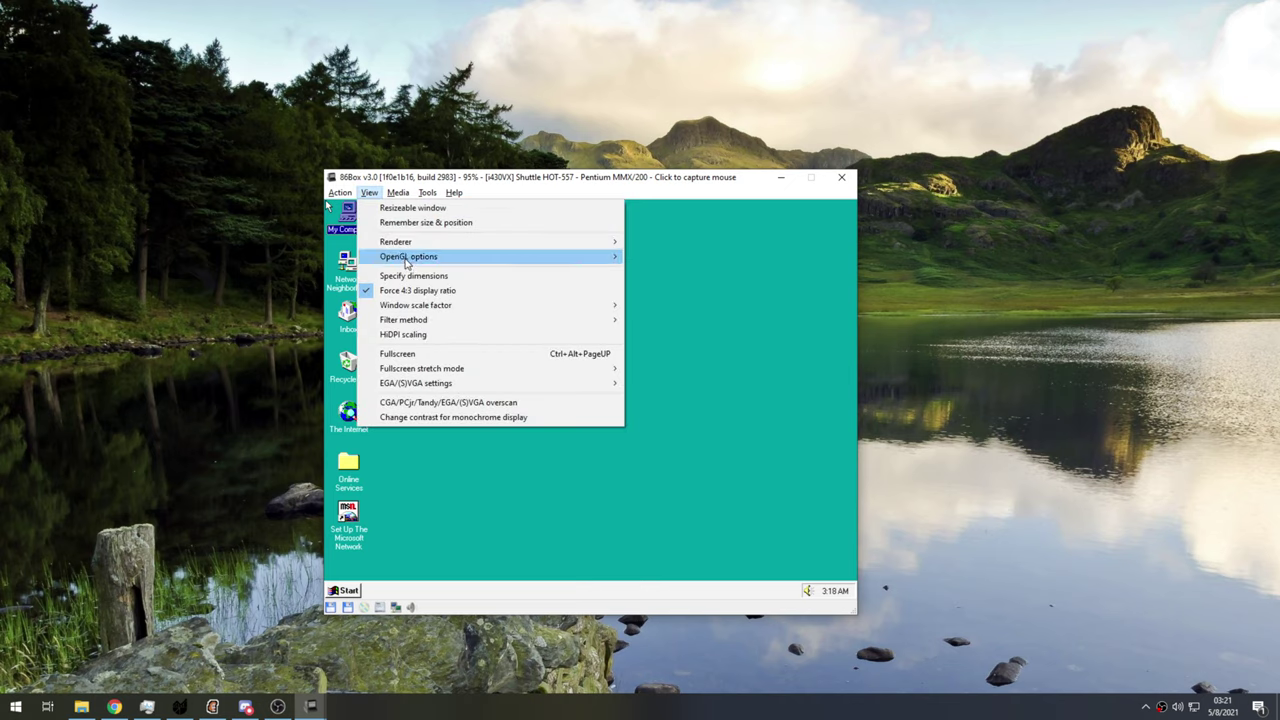
{"action": "mouse_move", "coordinate": [595, 242]}
{"action": "mouse_move", "coordinate": [500, 263]}
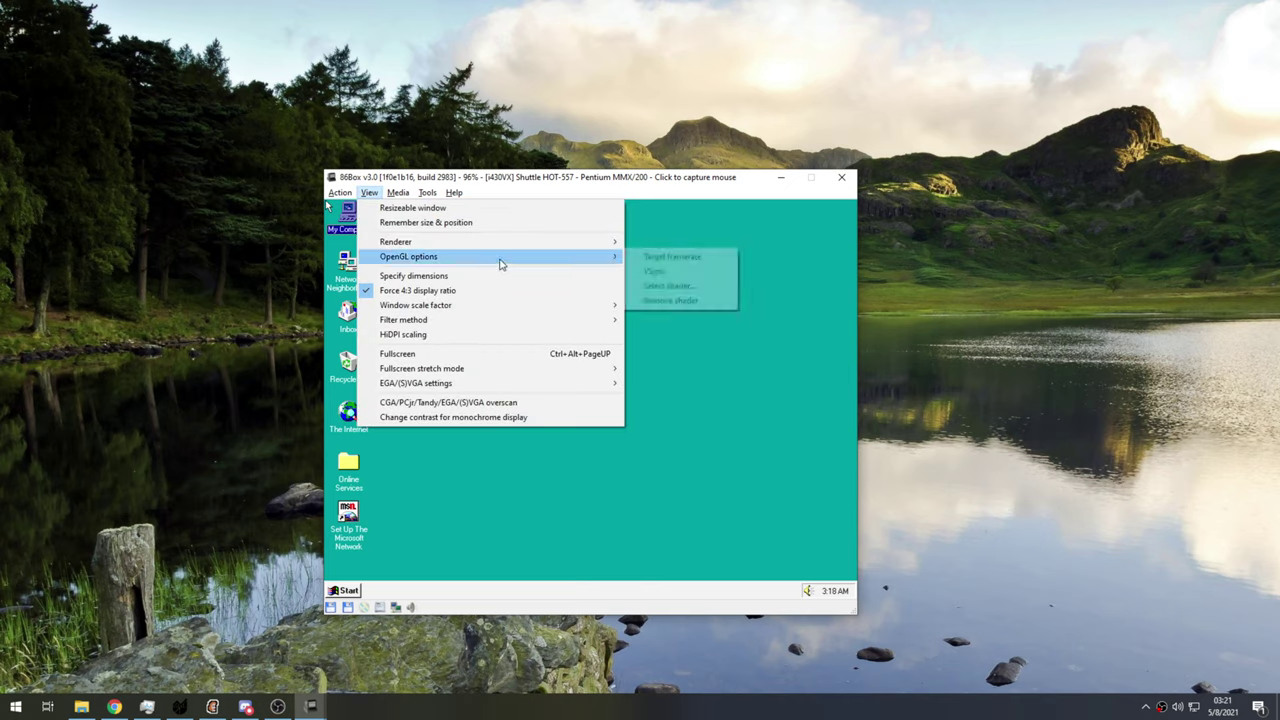
{"action": "left_click", "coordinate": [680, 286]}
{"action": "scroll", "coordinate": [832, 427], "scroll_direction": "down", "scroll_amount": 5}
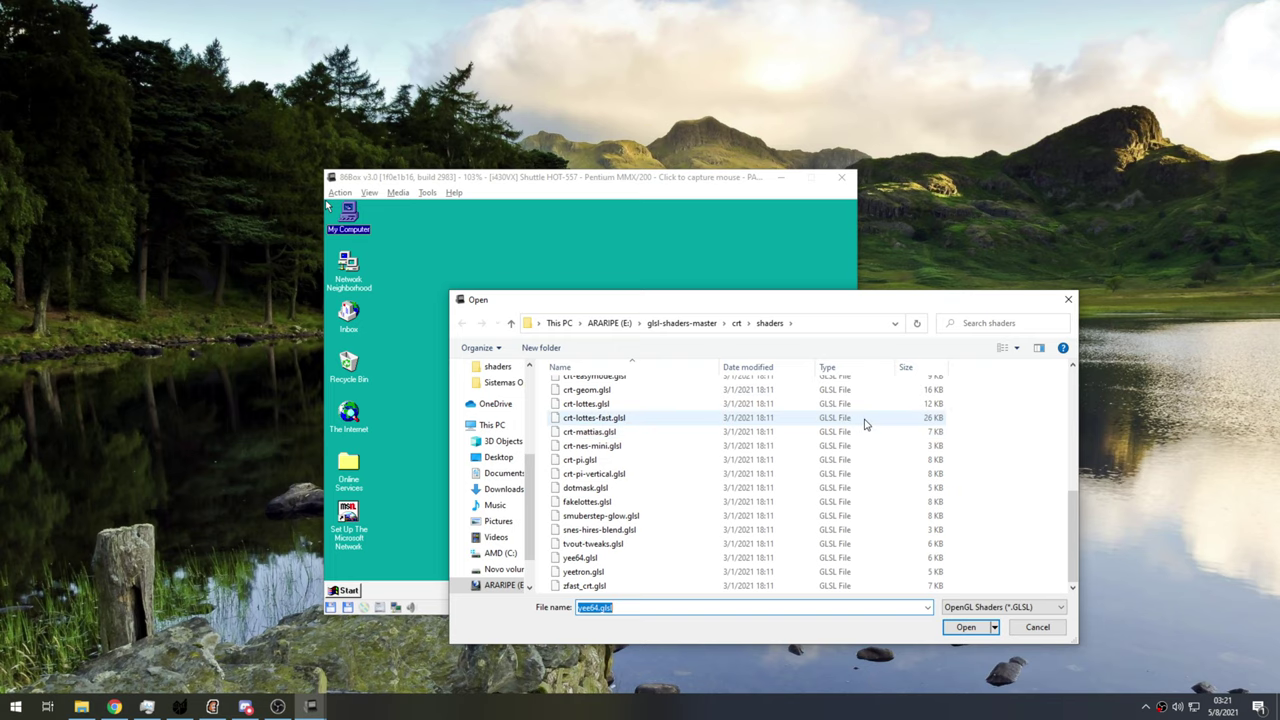
{"action": "scroll", "coordinate": [788, 458], "scroll_direction": "up", "scroll_amount": 5}
{"action": "scroll", "coordinate": [700, 470], "scroll_direction": "down", "scroll_amount": 4}
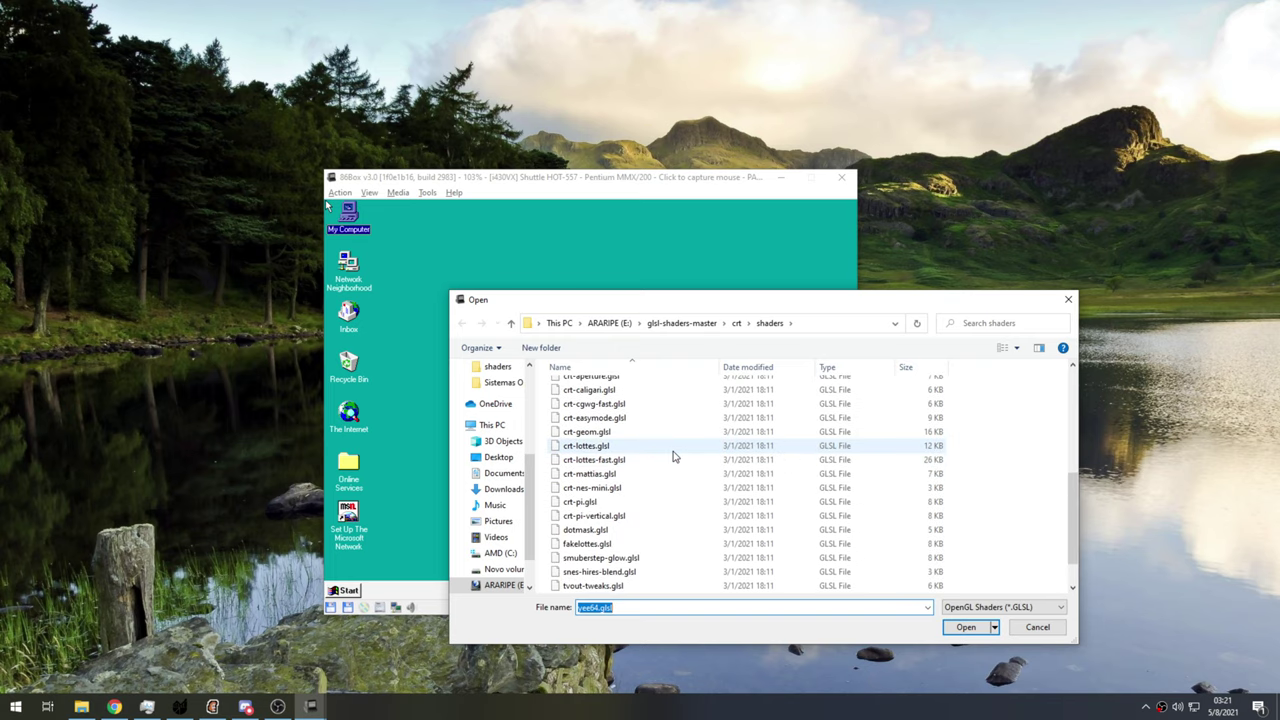
{"action": "scroll", "coordinate": [673, 456], "scroll_direction": "up", "scroll_amount": 1}
{"action": "left_click", "coordinate": [640, 495]}
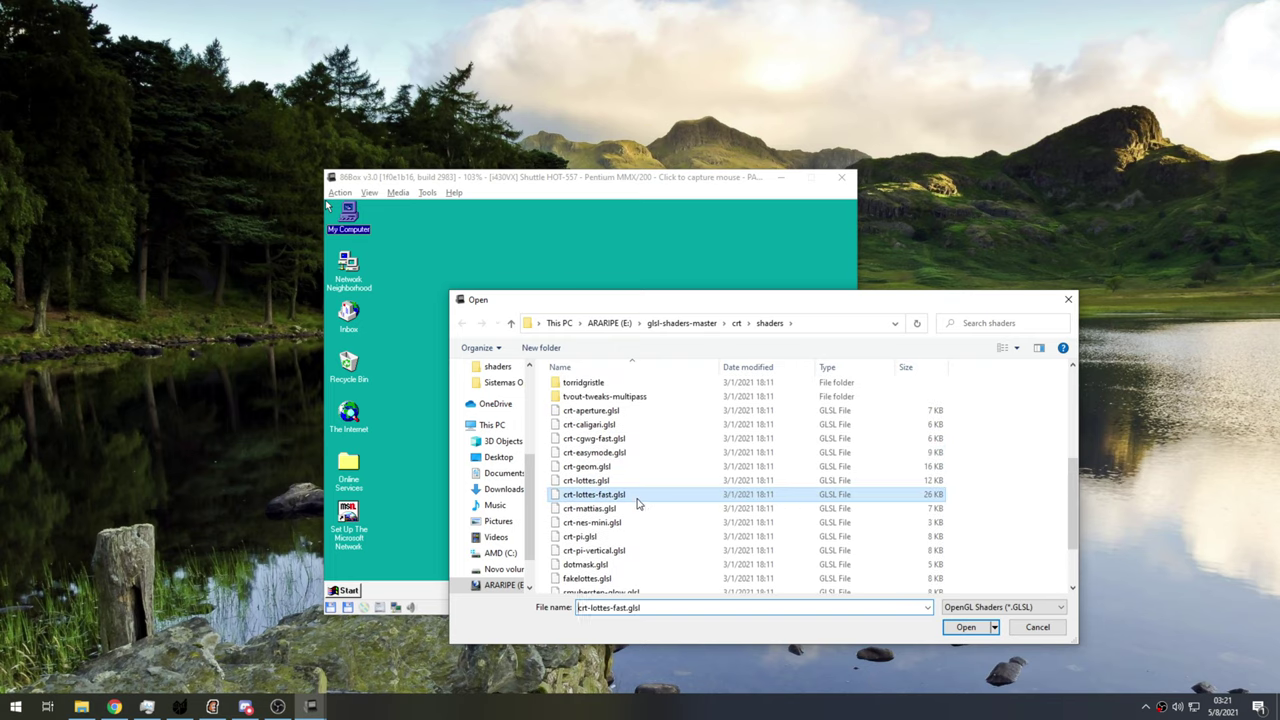
- Apply crt-lottes-fast.glsl to the Windows 95 display
{"action": "left_click", "coordinate": [962, 627]}
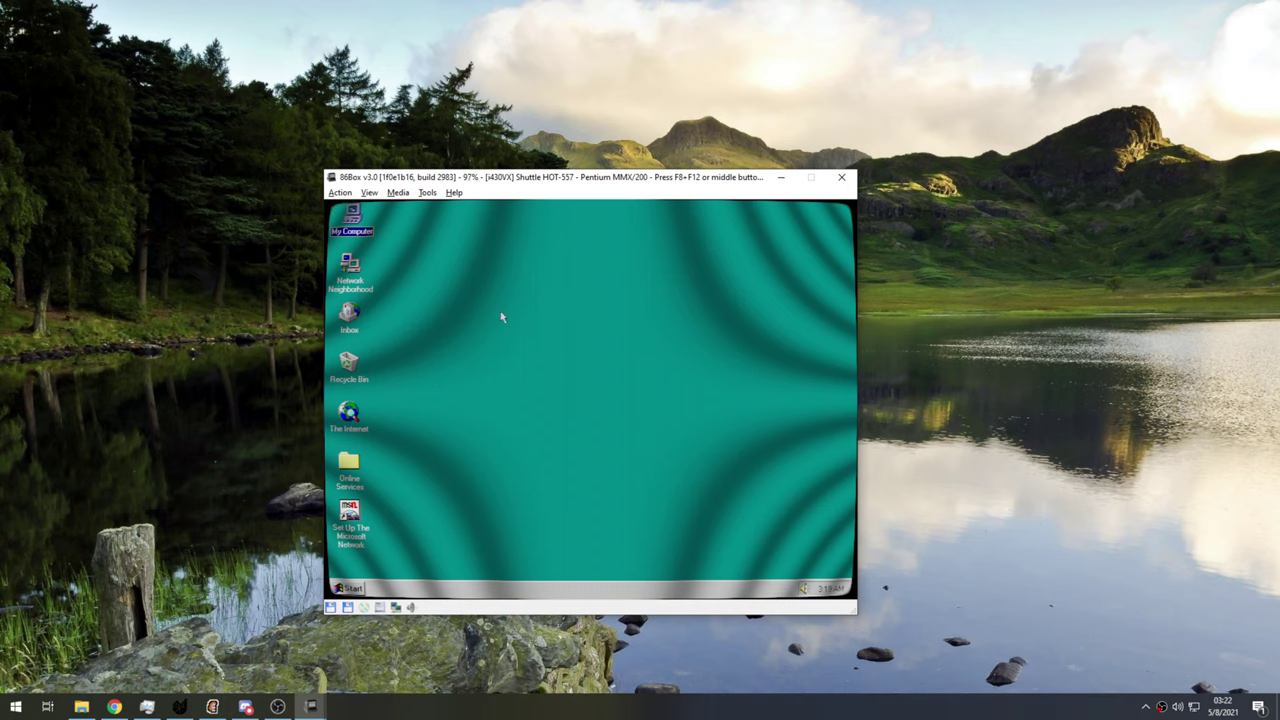
- Release the mouse with F8+F12 and remove the current shader
{"action": "key", "text": "F8+F12"}
{"action": "left_click", "coordinate": [369, 192]}
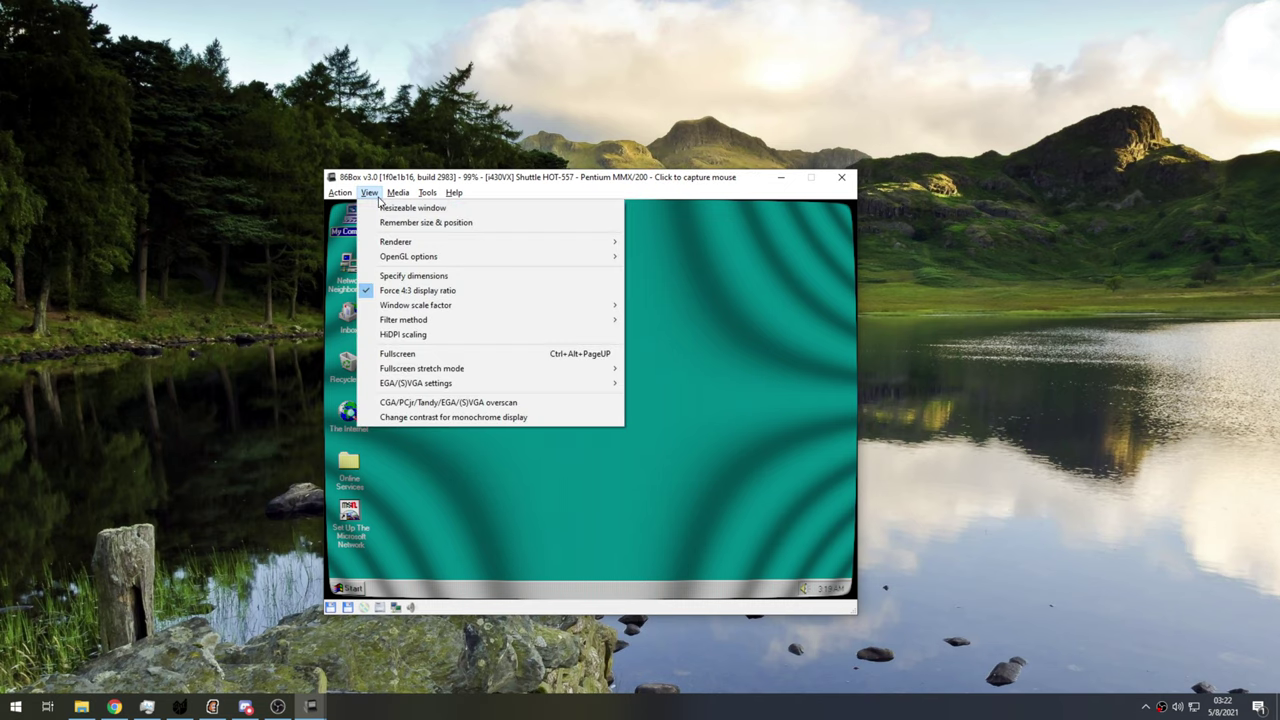
{"action": "mouse_move", "coordinate": [465, 262]}
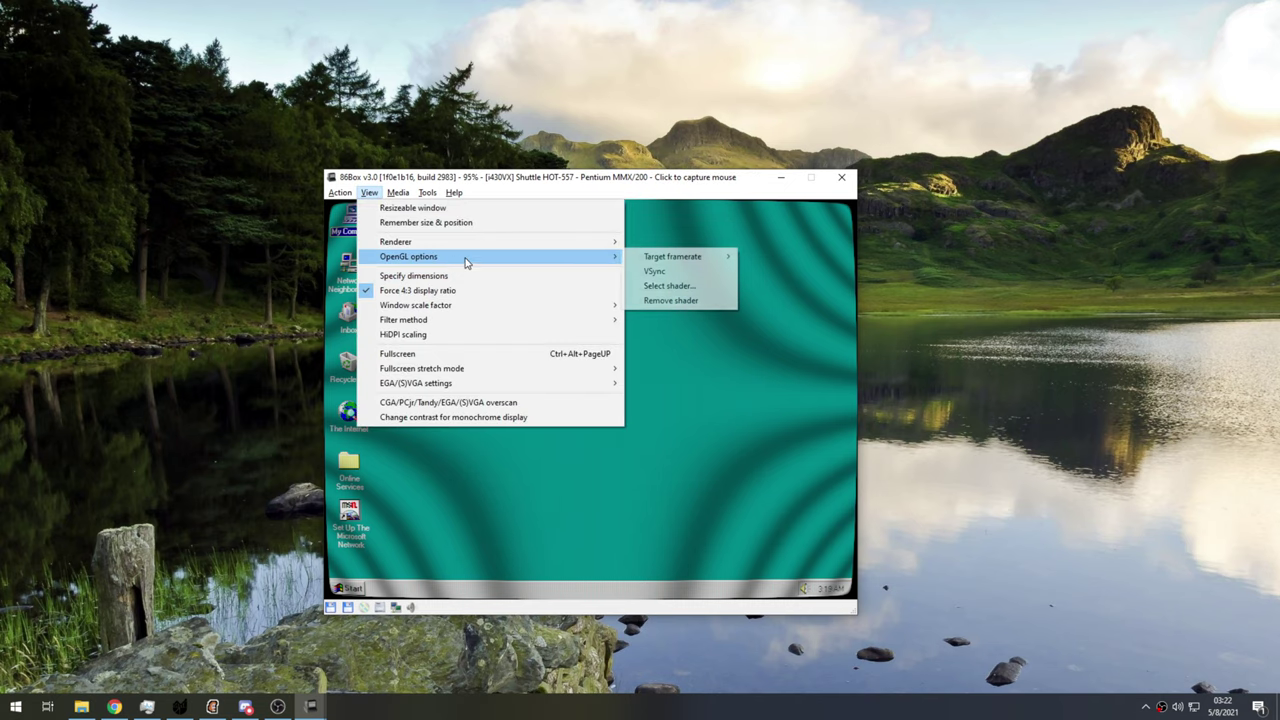
{"action": "left_click", "coordinate": [668, 300]}
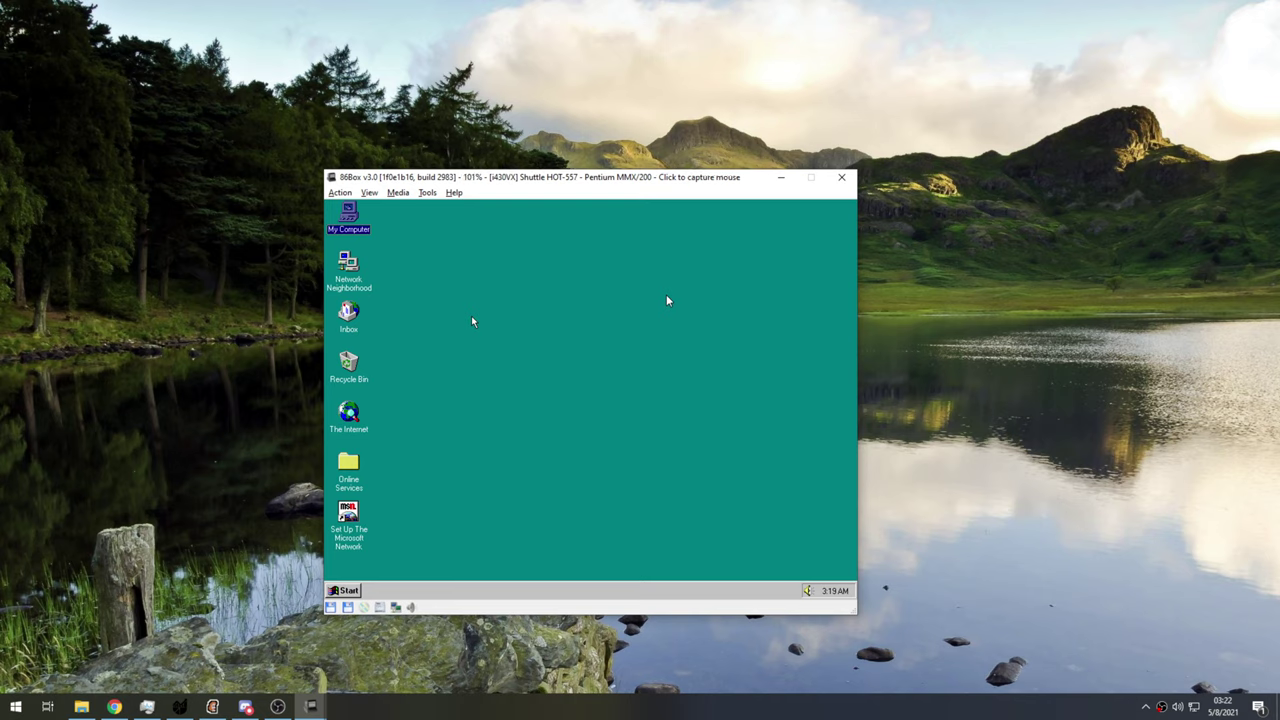
- Reload crt-lottes-fast.glsl as the display shader
{"action": "left_click", "coordinate": [369, 192]}
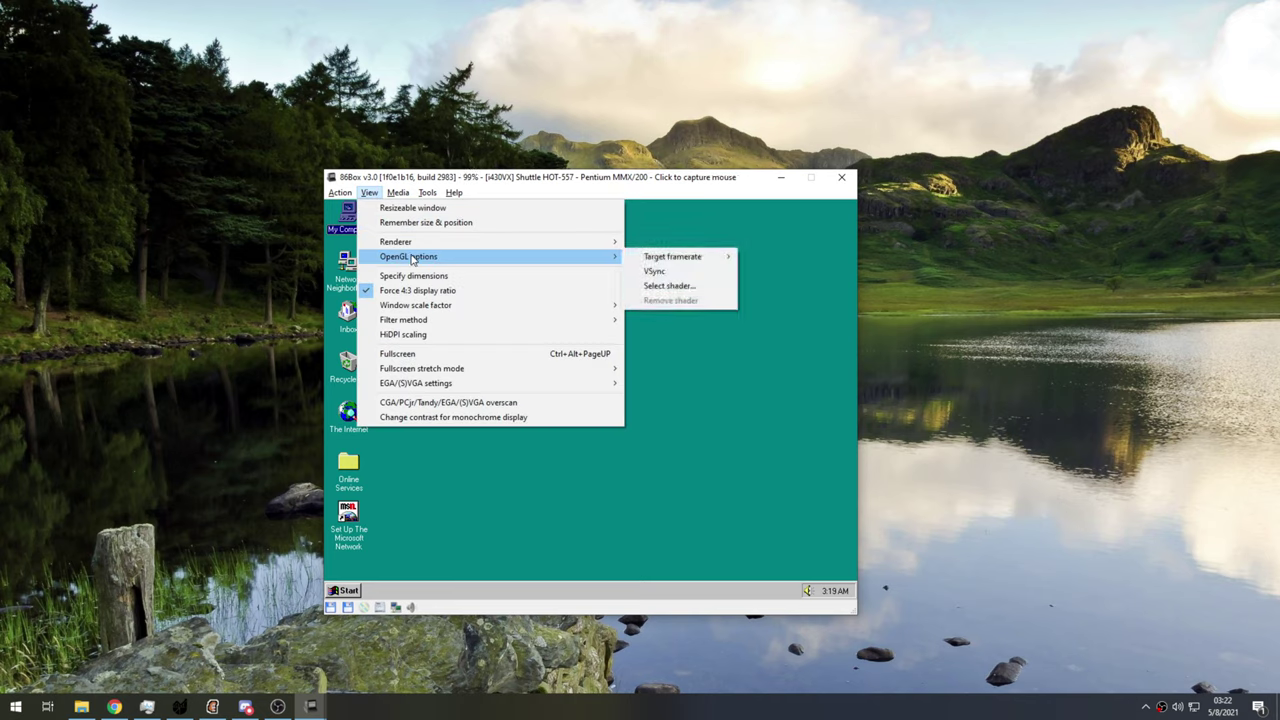
{"action": "mouse_move", "coordinate": [425, 247]}
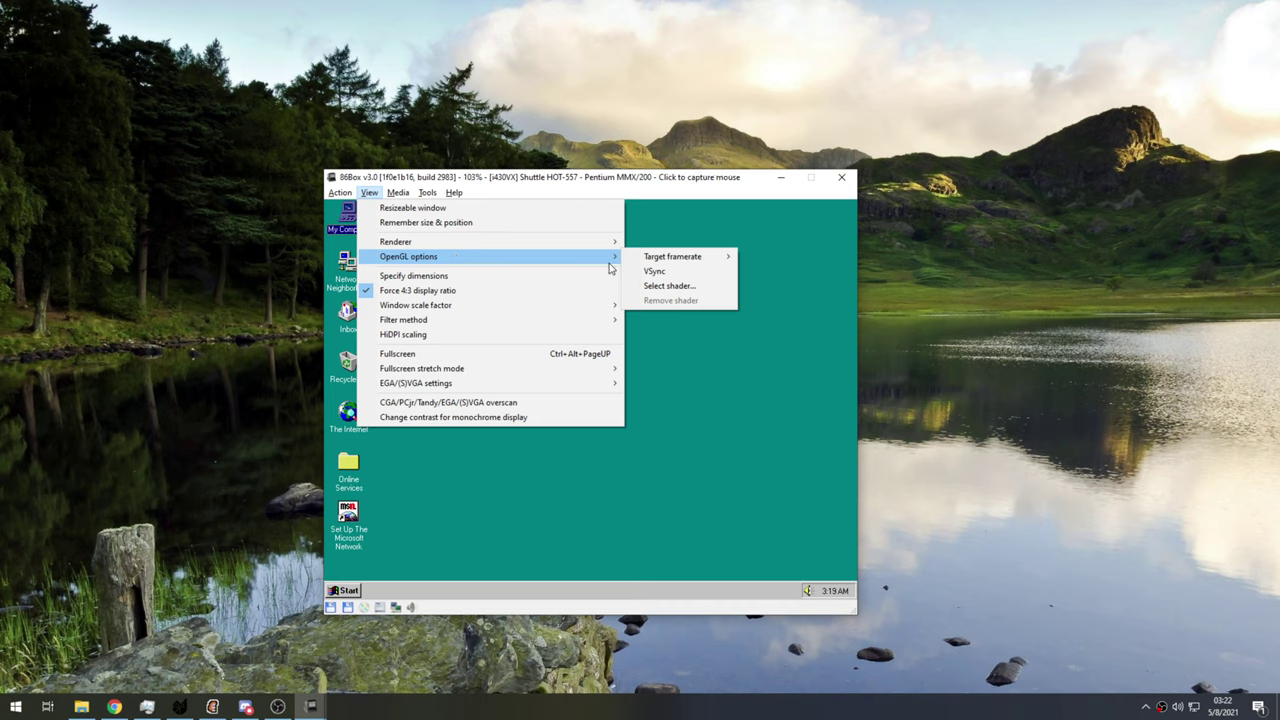
{"action": "left_click", "coordinate": [668, 286]}
{"action": "scroll", "coordinate": [709, 457], "scroll_direction": "down", "scroll_amount": 10}
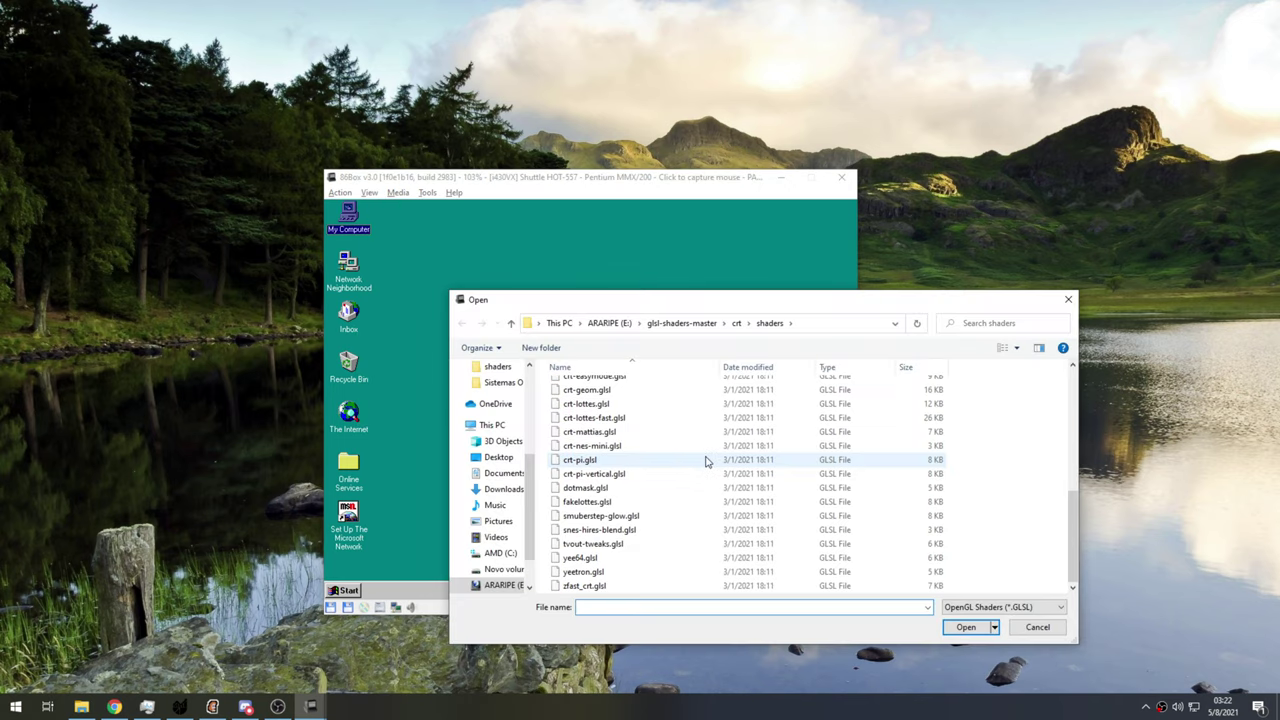
{"action": "scroll", "coordinate": [618, 548], "scroll_direction": "down", "scroll_amount": 1}
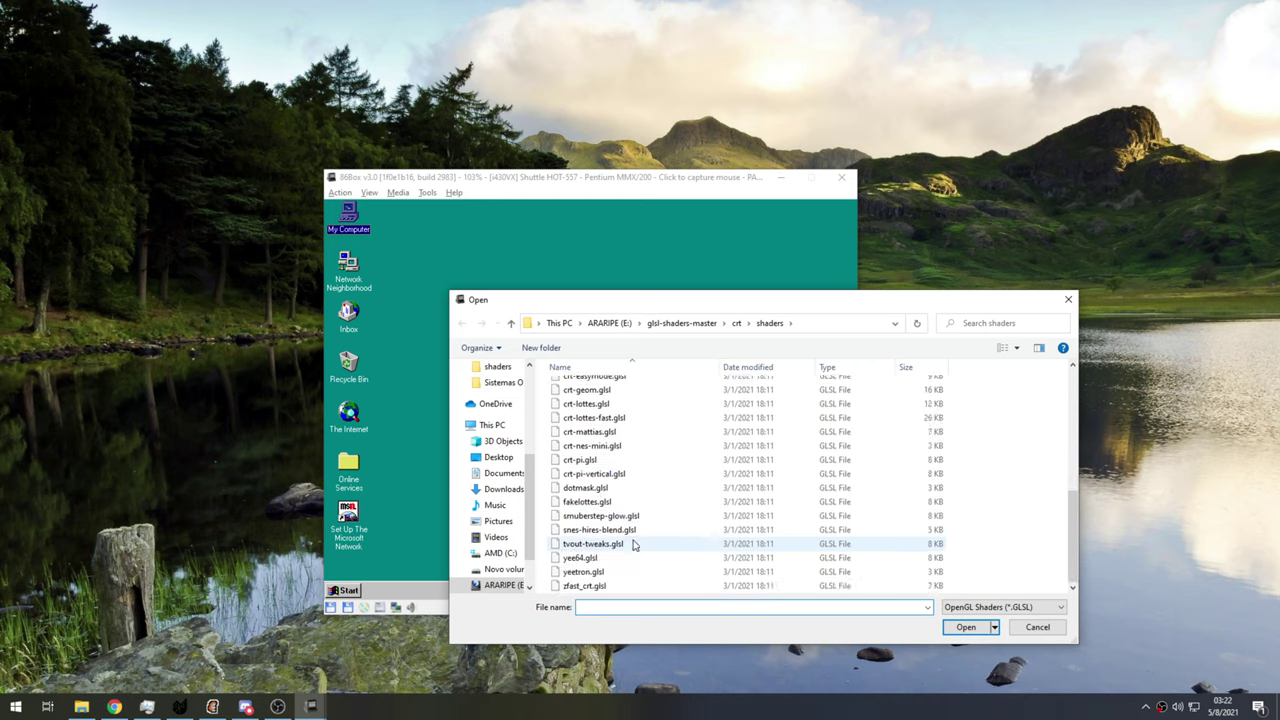
{"action": "scroll", "coordinate": [614, 520], "scroll_direction": "up", "scroll_amount": 3}
{"action": "scroll", "coordinate": [640, 520], "scroll_direction": "down", "scroll_amount": 2}
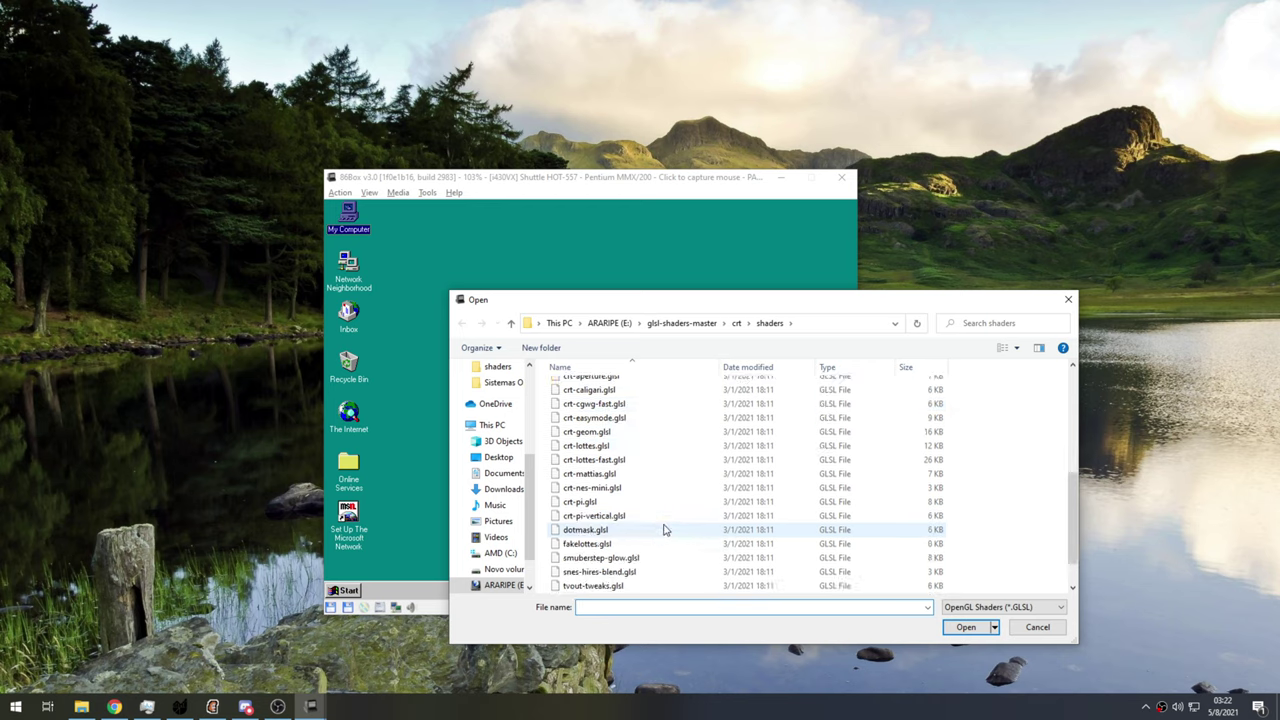
{"action": "left_click", "coordinate": [610, 460]}
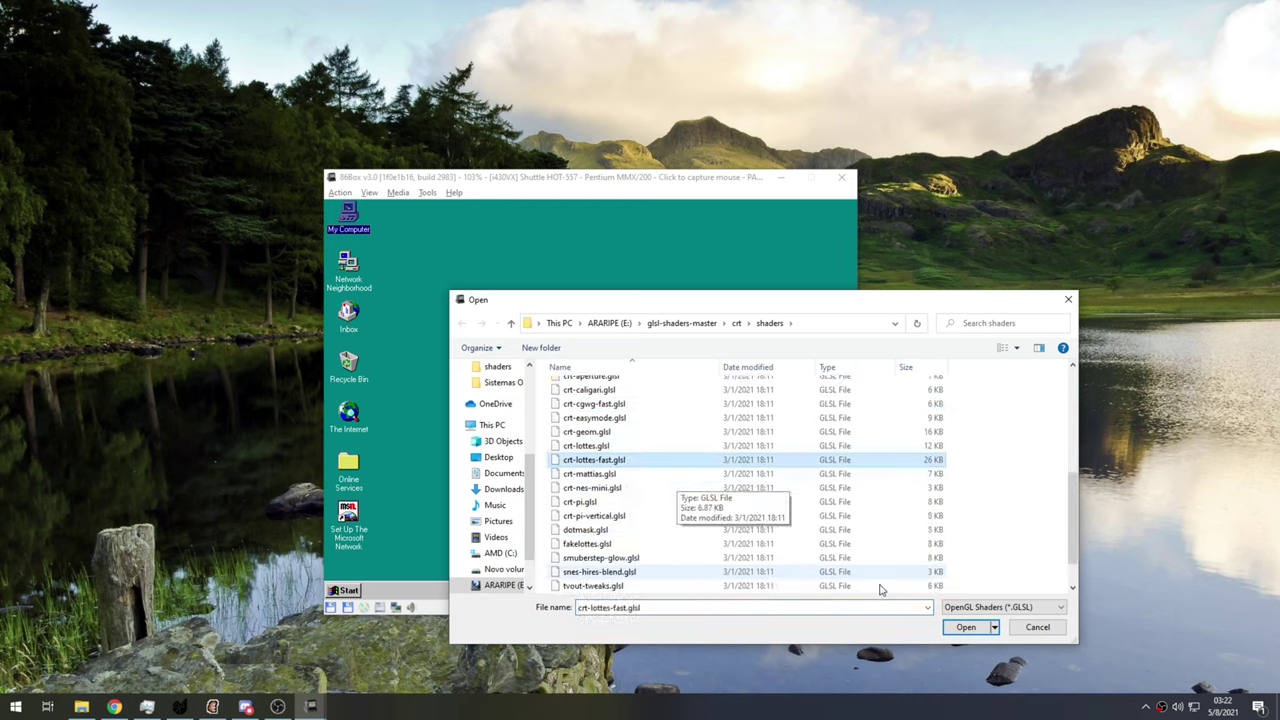
{"action": "left_click", "coordinate": [966, 627]}
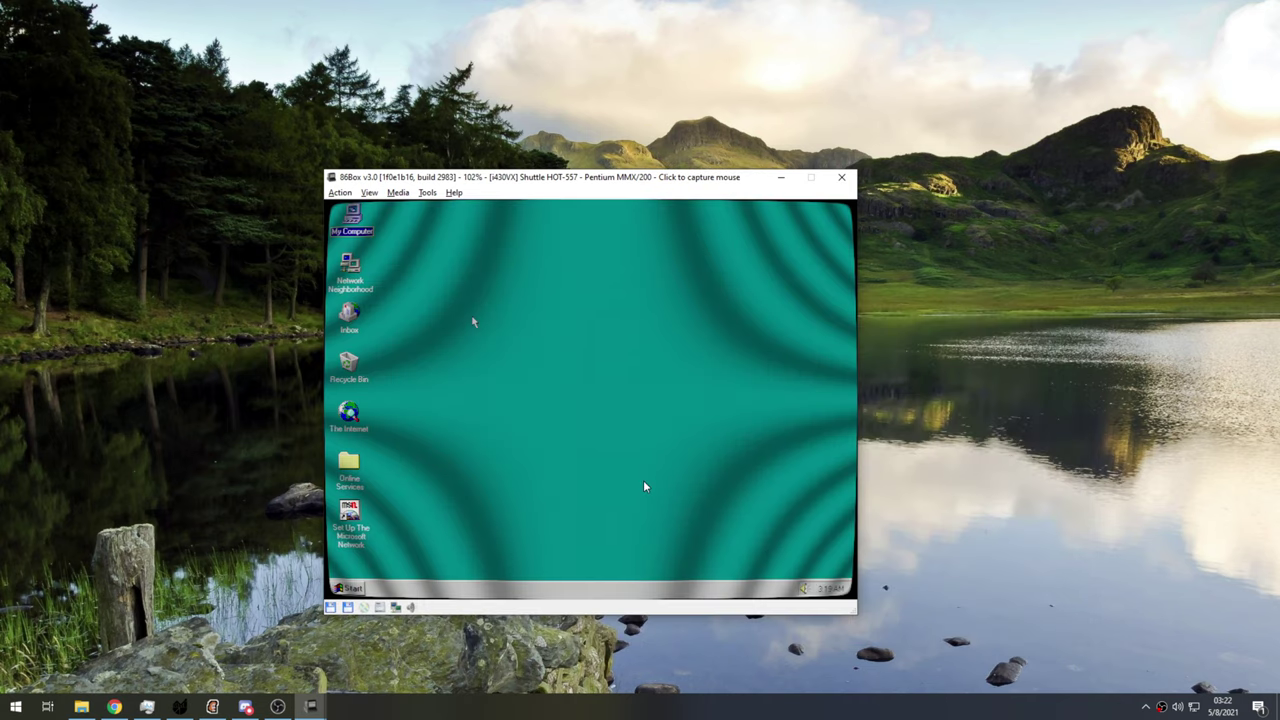